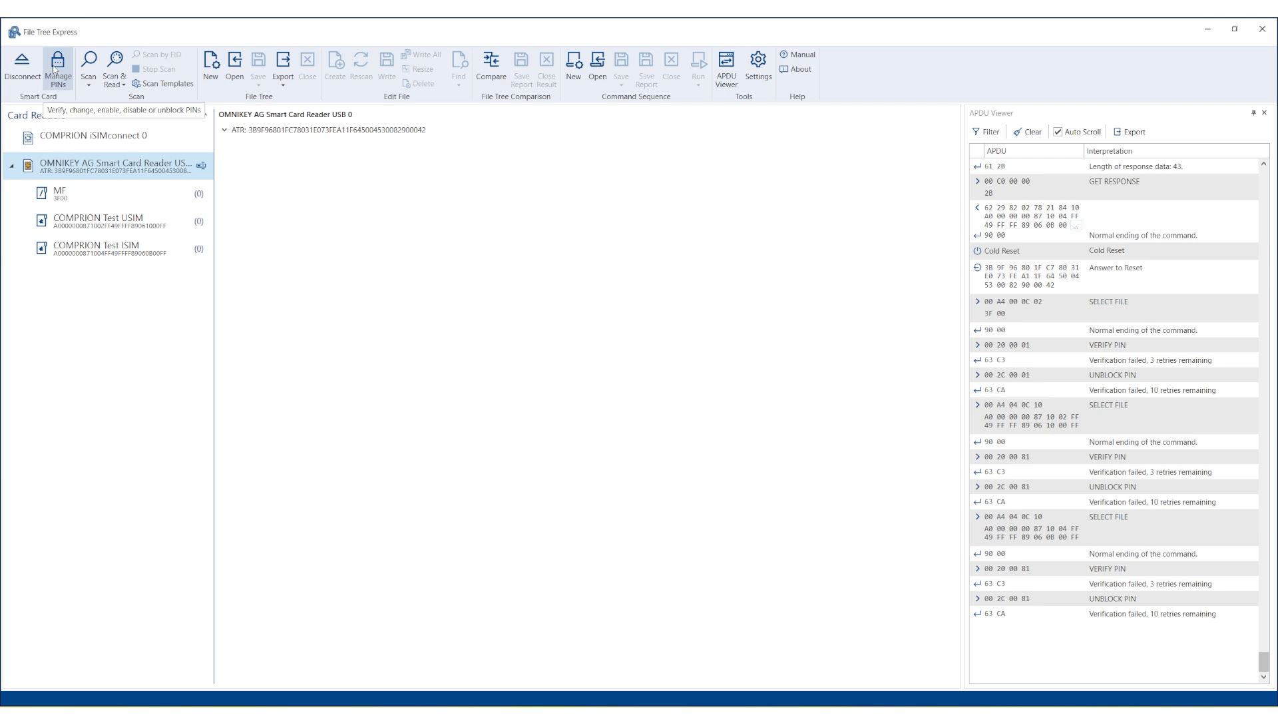
Verify the global PIN Appl 1 with value 0000.
{"action": "left_click", "coordinate": [57, 67]}
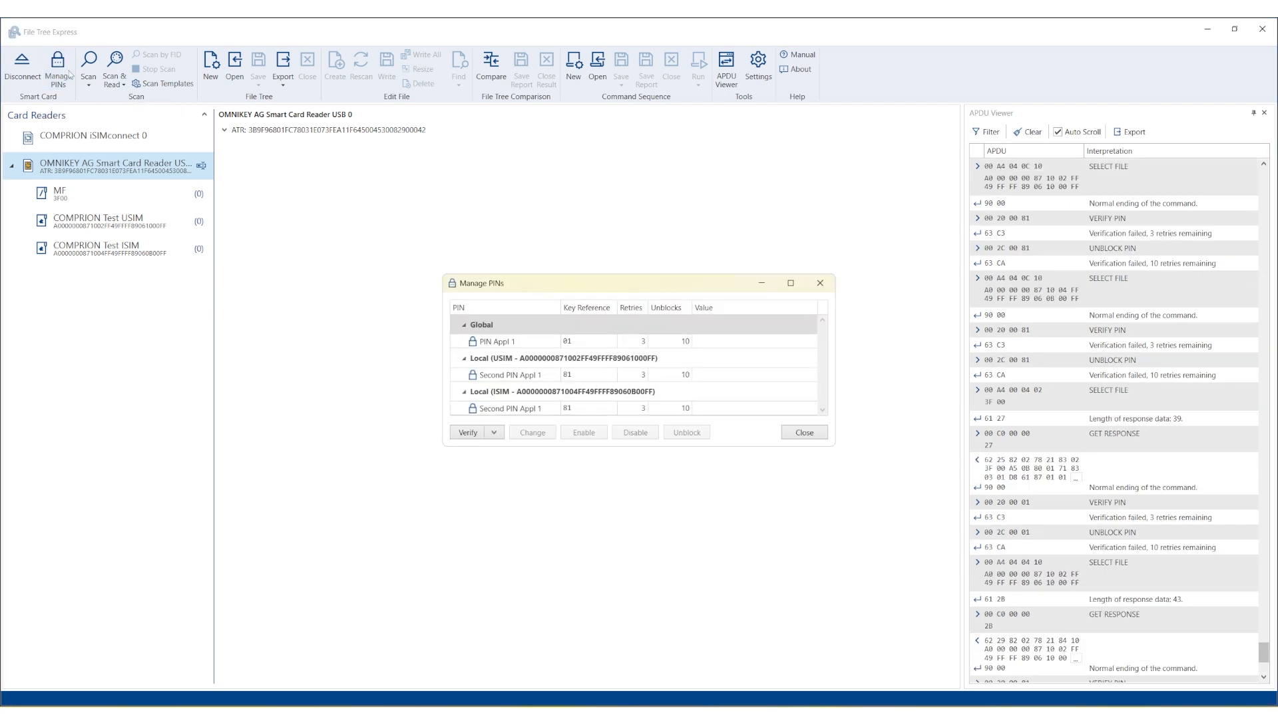
{"action": "left_click", "coordinate": [764, 342]}
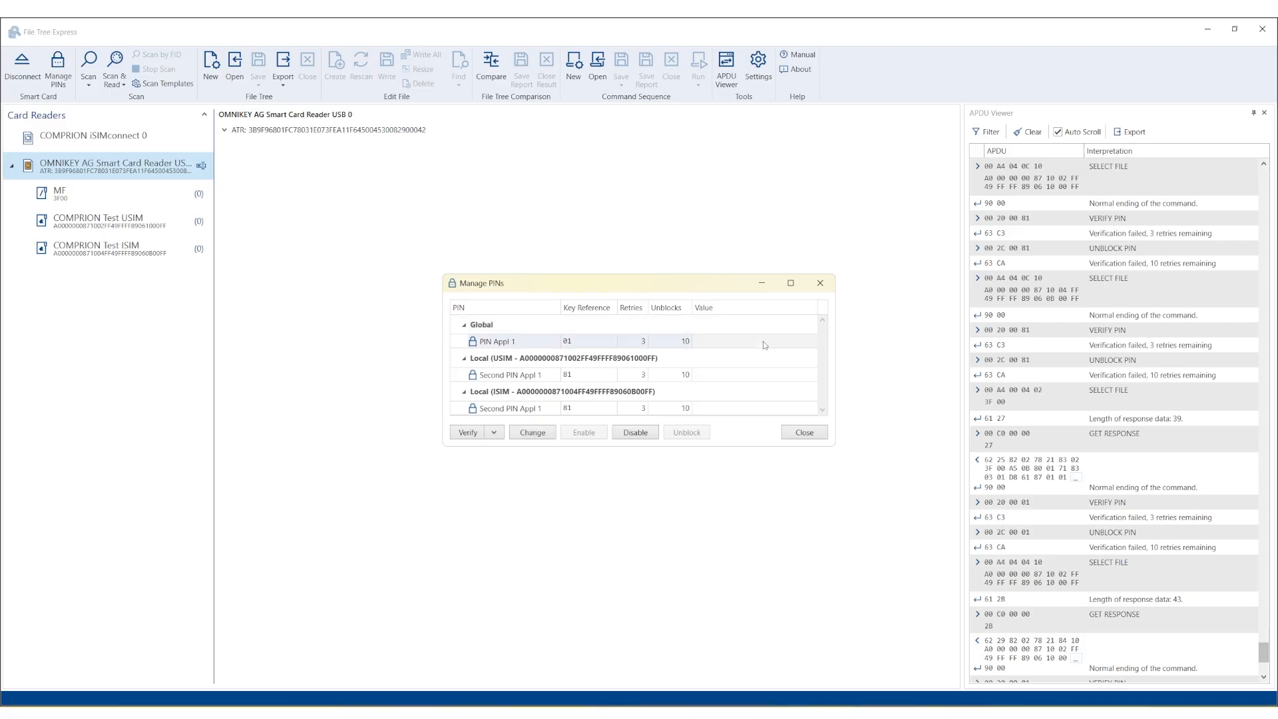
{"action": "double_click", "coordinate": [764, 343]}
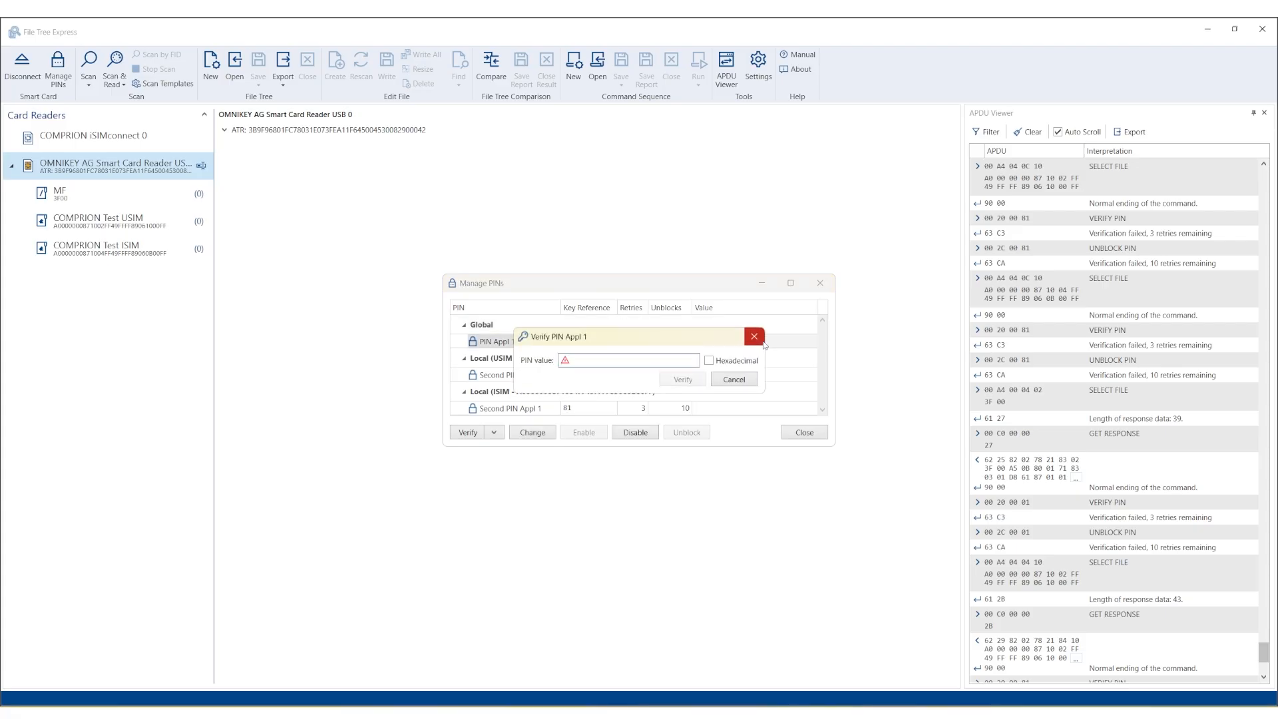
{"action": "type", "text": "0000"}
{"action": "left_click", "coordinate": [696, 381]}
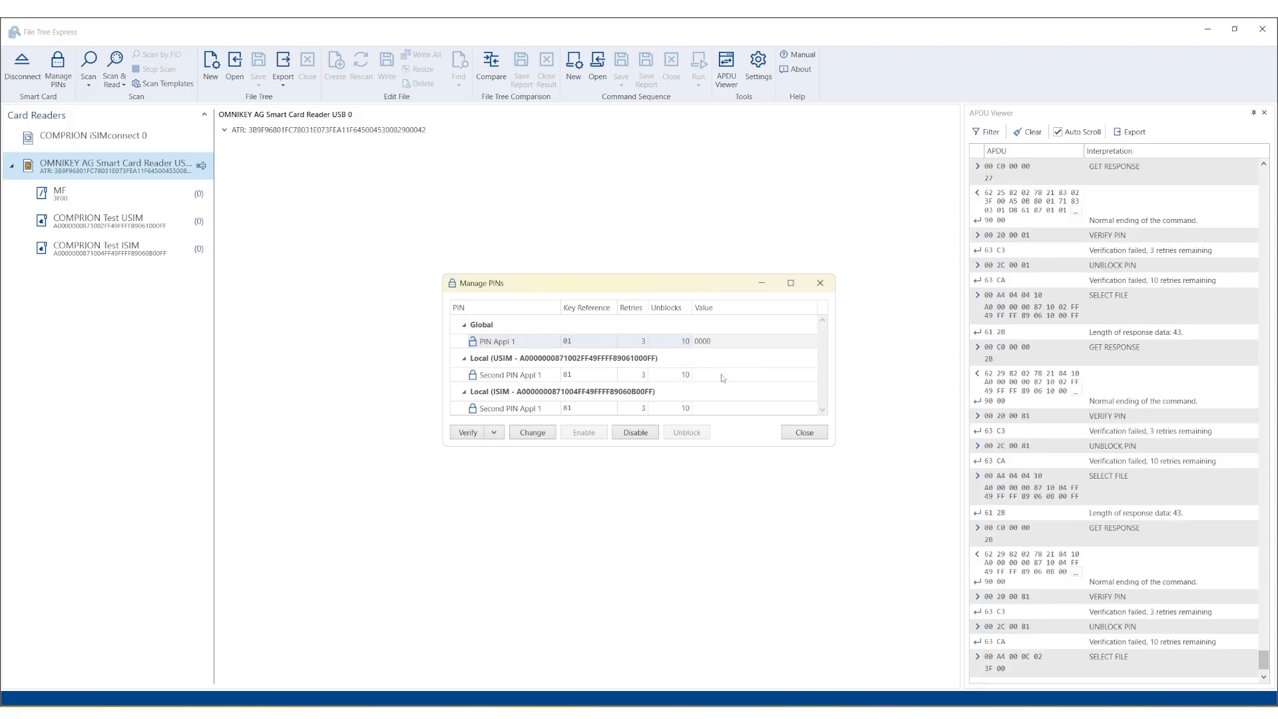
{"action": "left_click", "coordinate": [722, 378]}
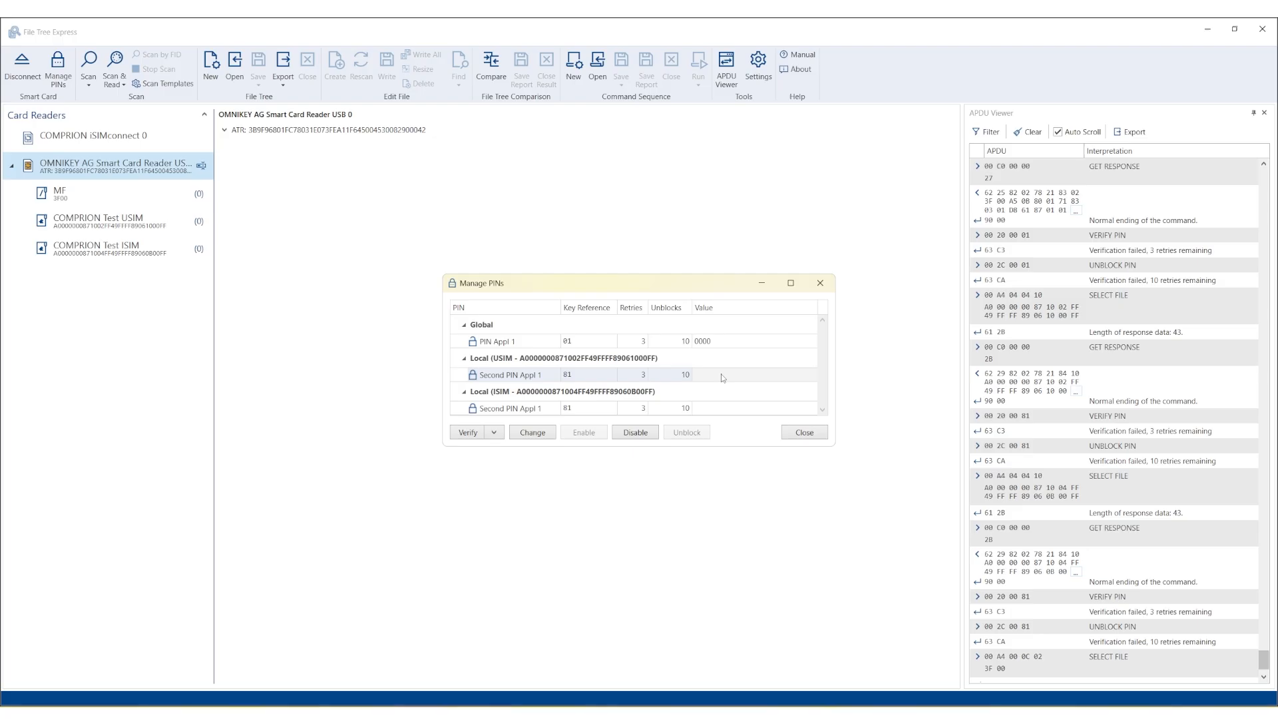
{"action": "double_click", "coordinate": [723, 378]}
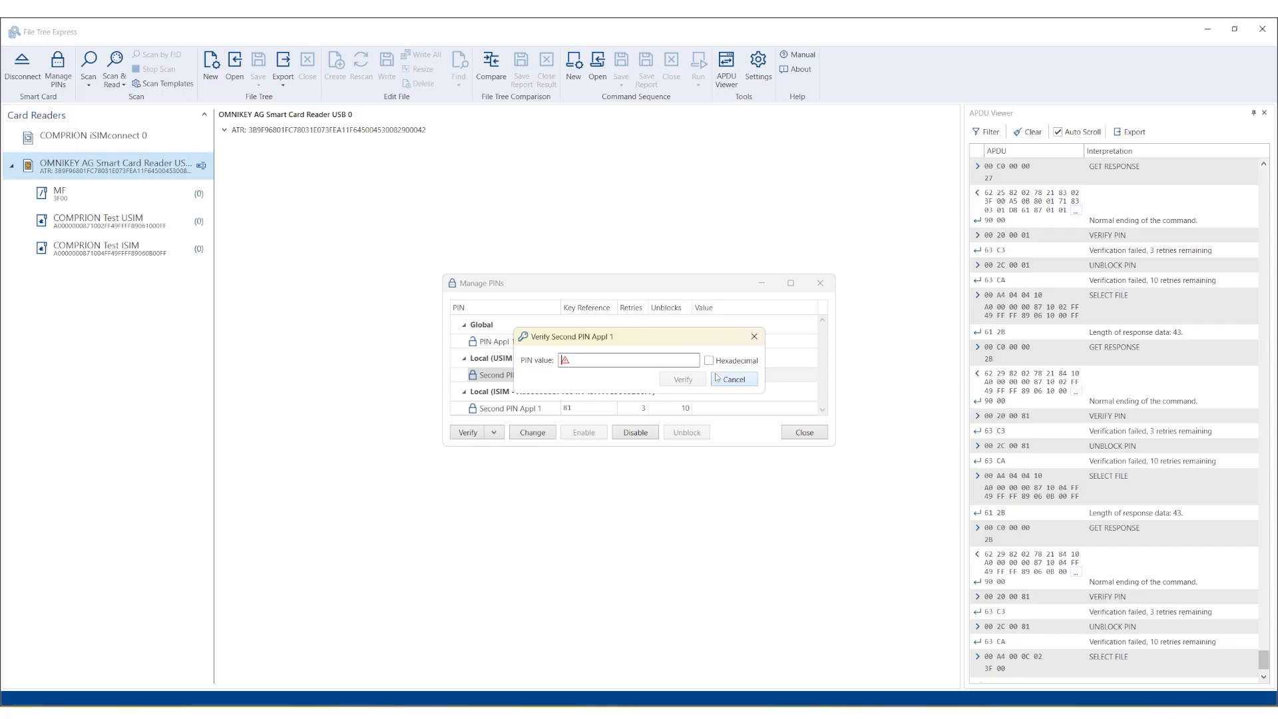
{"action": "type", "text": "0000"}
{"action": "left_click", "coordinate": [683, 379]}
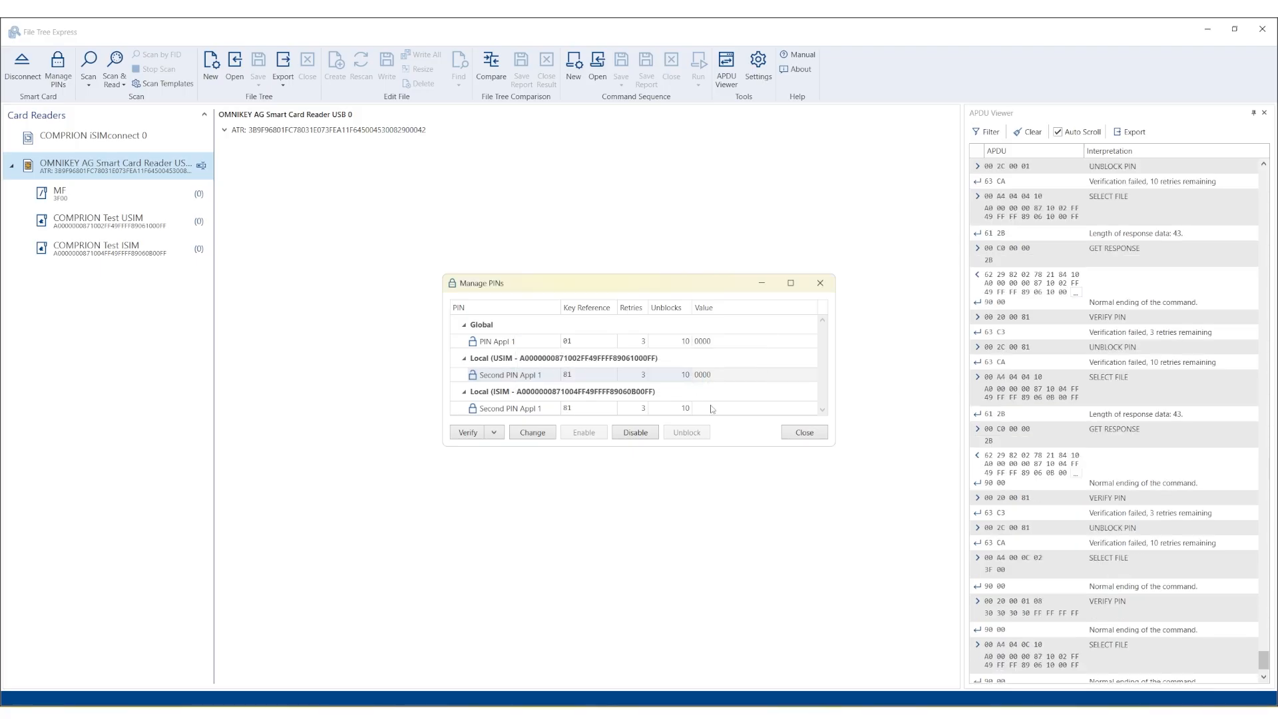
{"action": "double_click", "coordinate": [712, 408]}
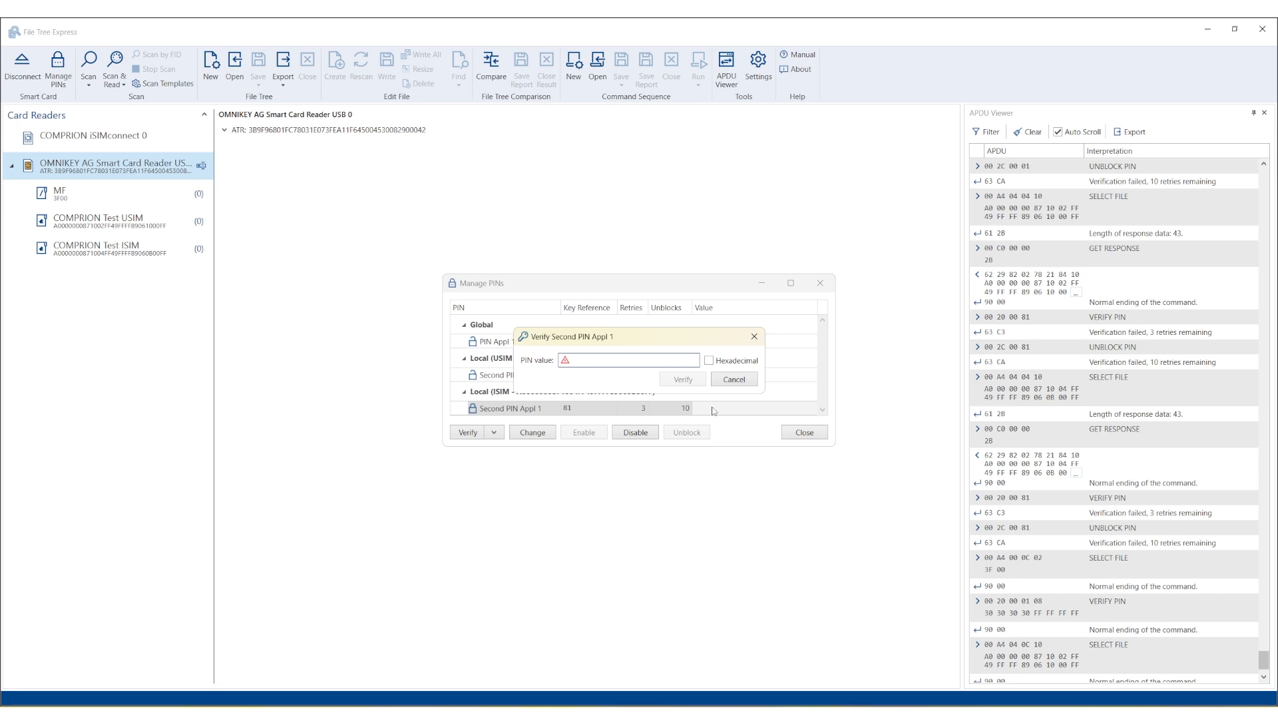
{"action": "type", "text": "0000"}
{"action": "left_click", "coordinate": [684, 380]}
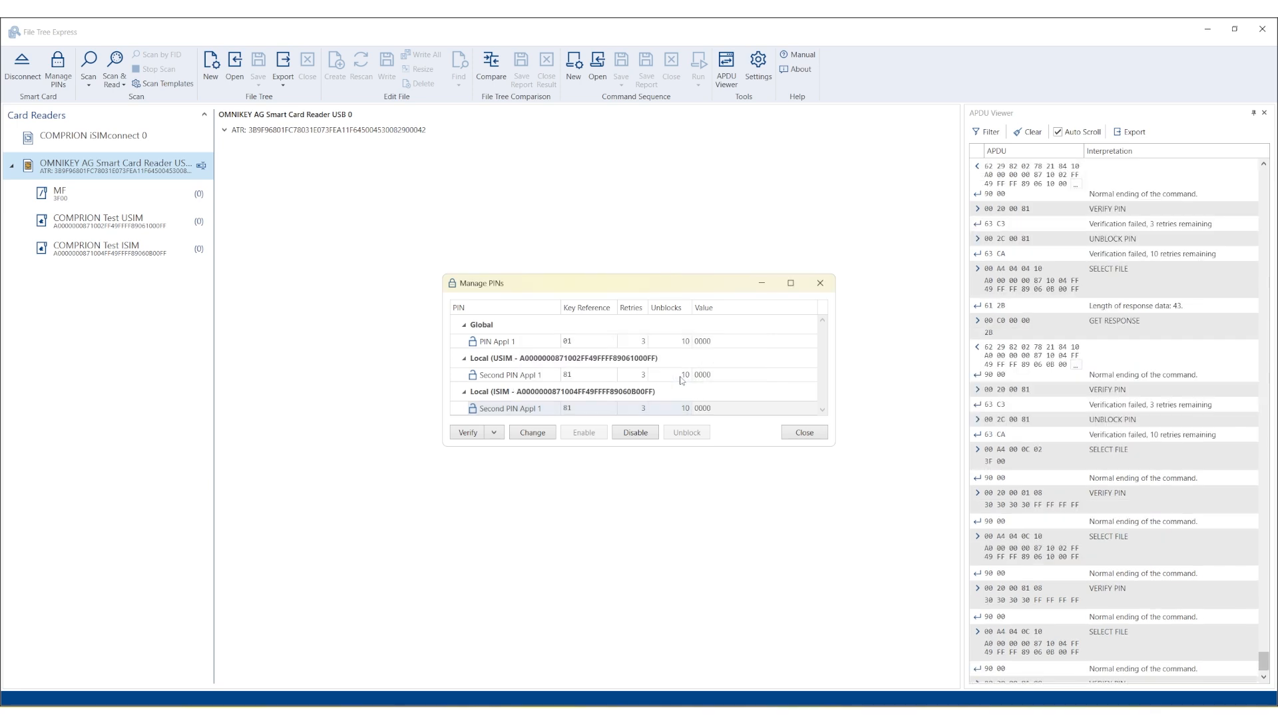
{"action": "left_click", "coordinate": [792, 434]}
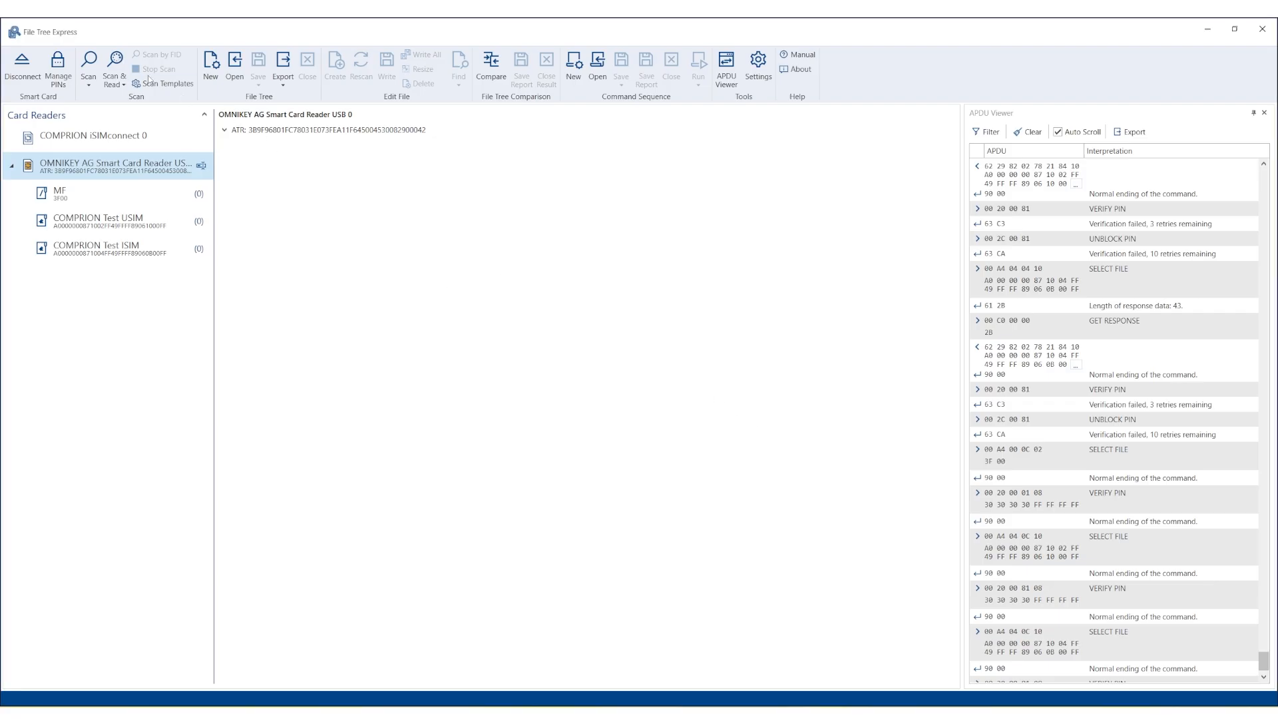
Scan the card and export the MF, USIM and ISIM trees as XML, overwriting old files, then open them.
{"action": "left_click", "coordinate": [118, 61]}
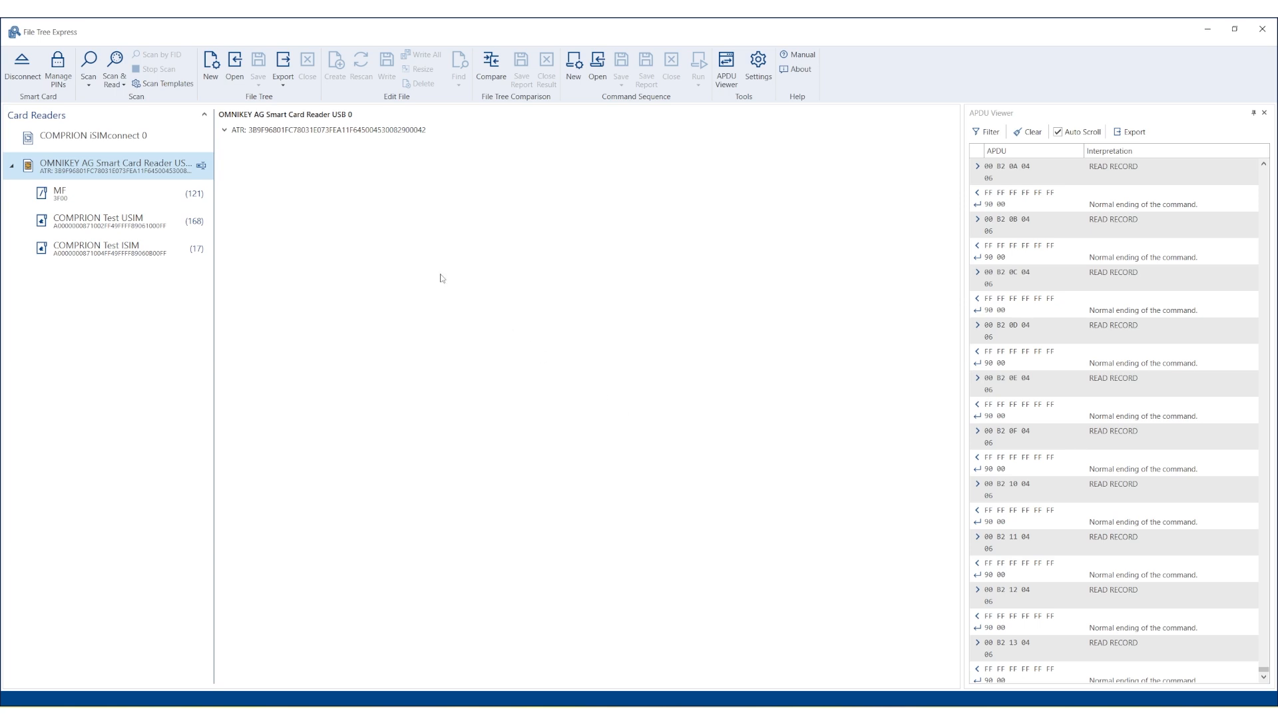
{"action": "left_click", "coordinate": [283, 63]}
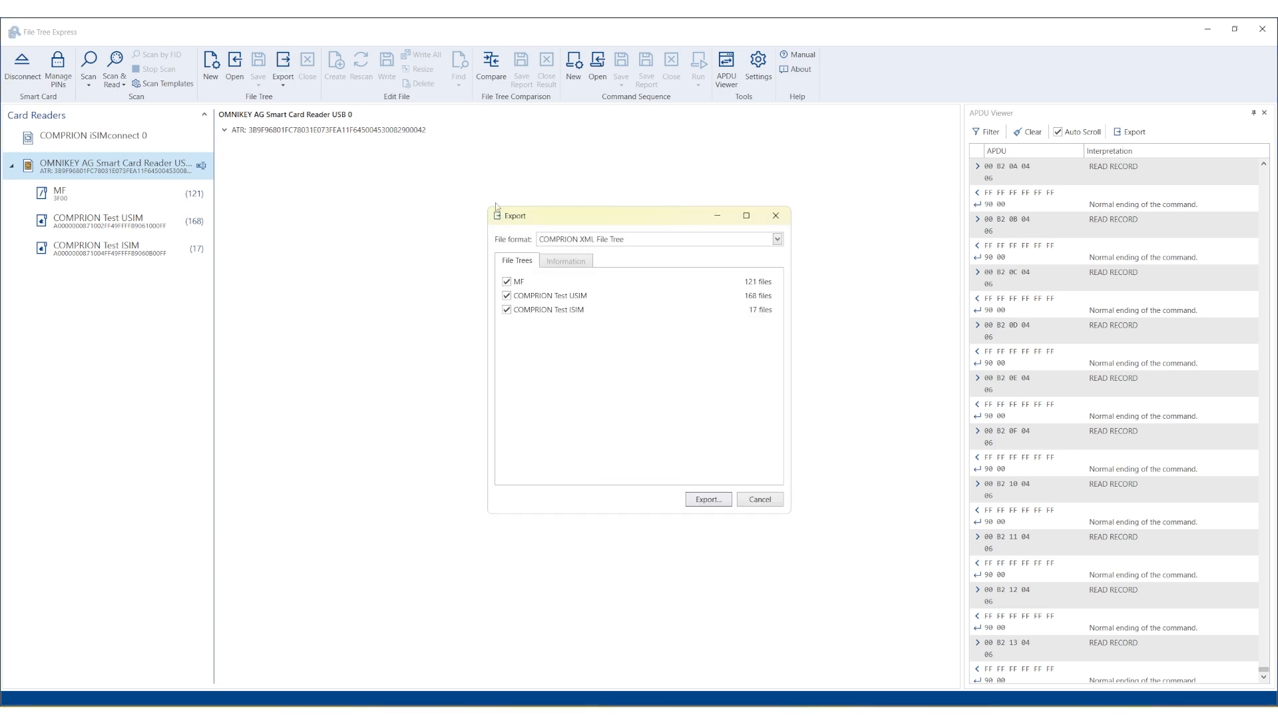
{"action": "left_click", "coordinate": [708, 499]}
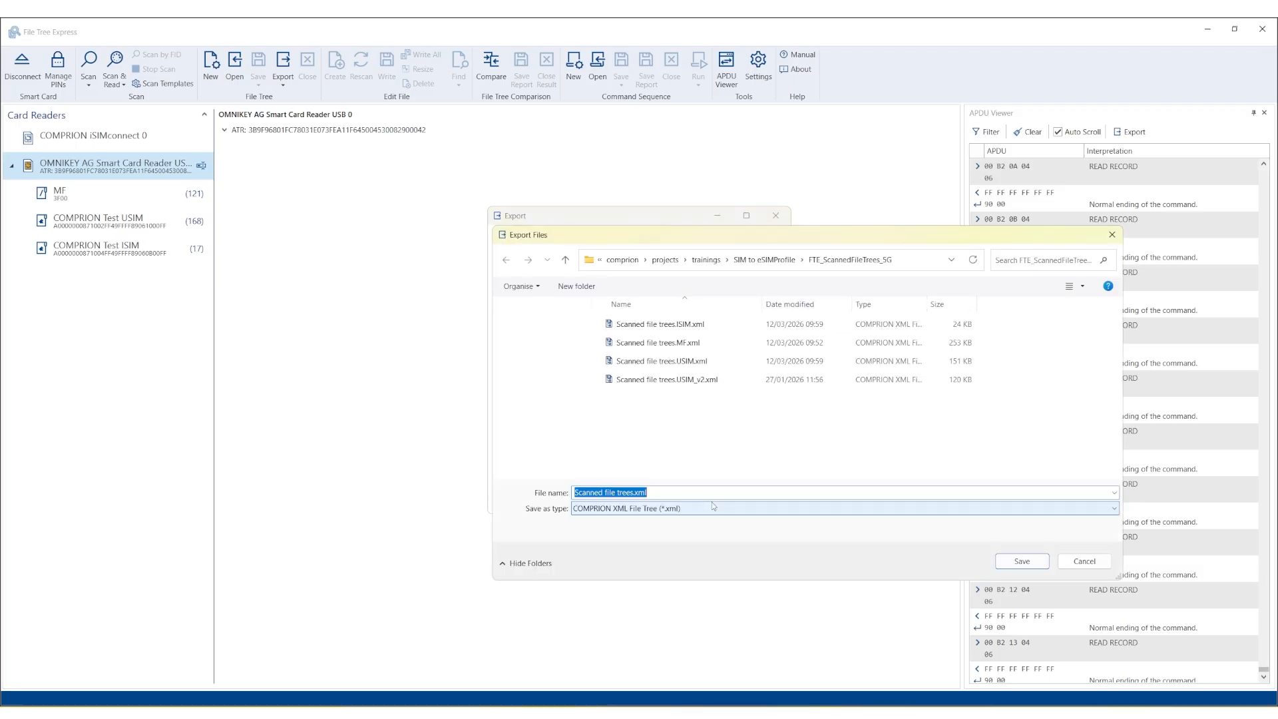
{"action": "left_click", "coordinate": [1022, 561]}
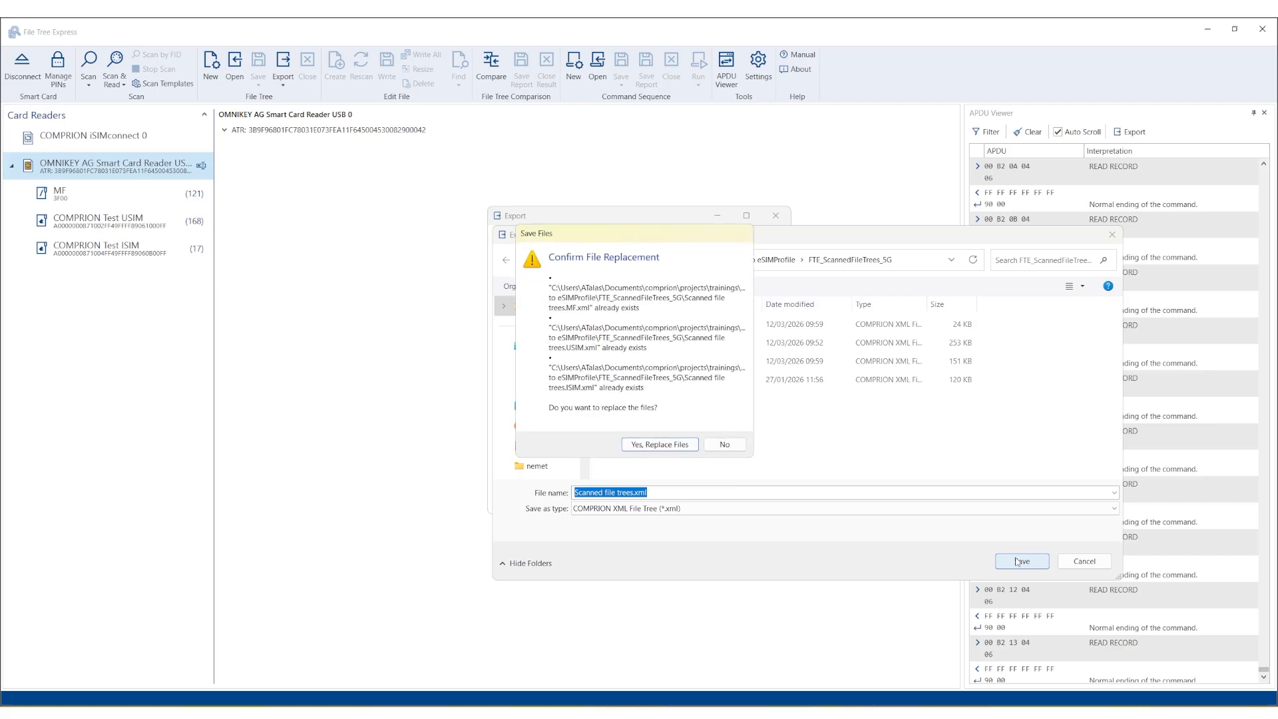
{"action": "left_click", "coordinate": [686, 448]}
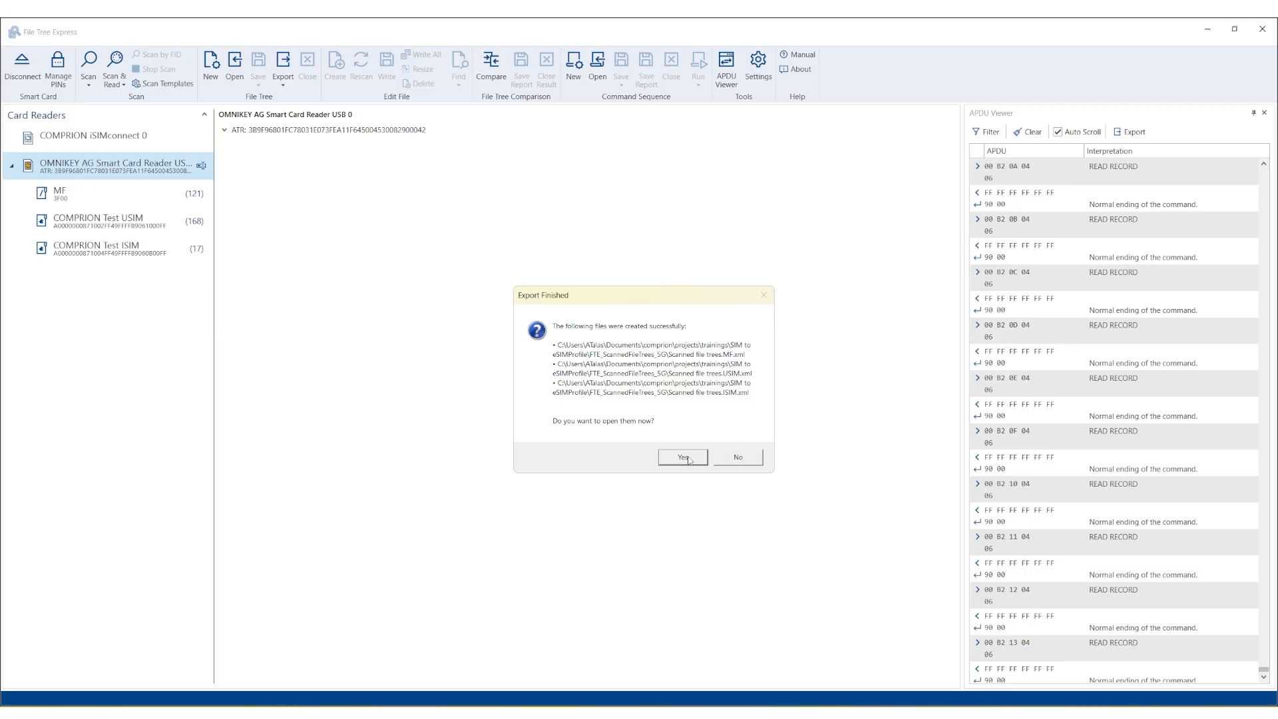
{"action": "left_click", "coordinate": [688, 458]}
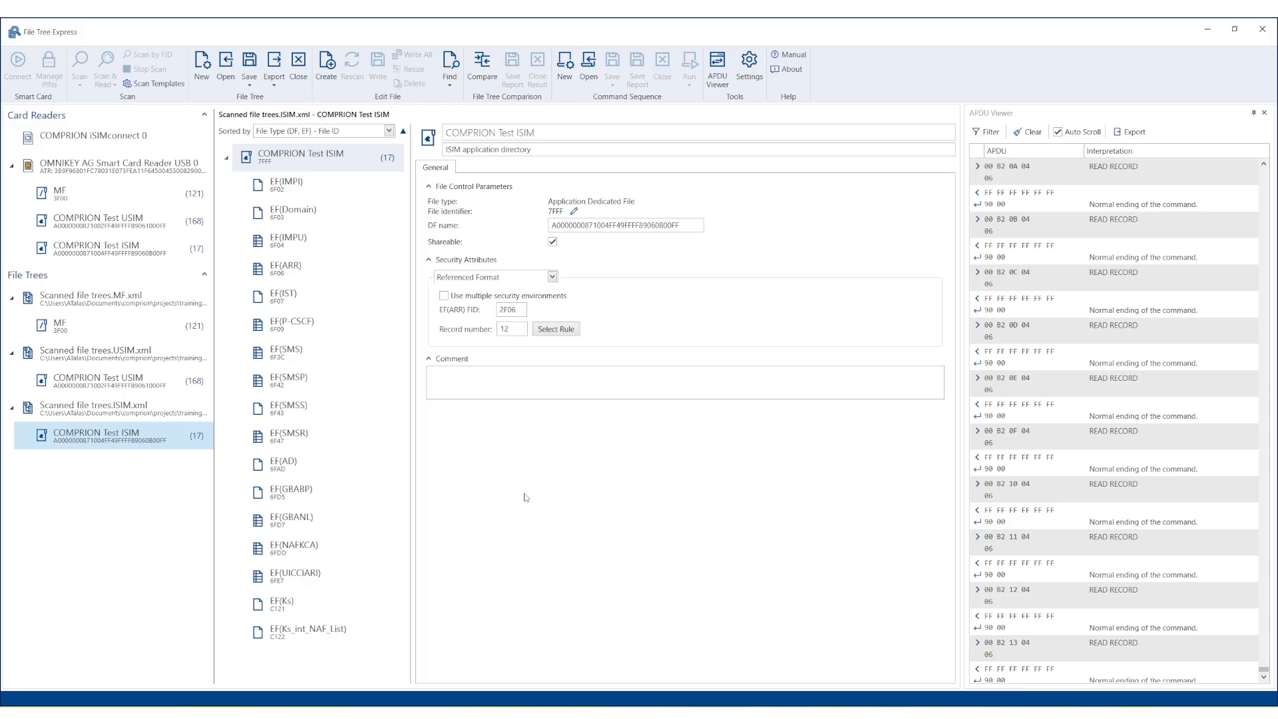
Delete EF(Ks_int_NAF_List) and EF(Ks) from the ISIM tree and save the 15-file tree.
{"action": "left_click", "coordinate": [345, 605]}
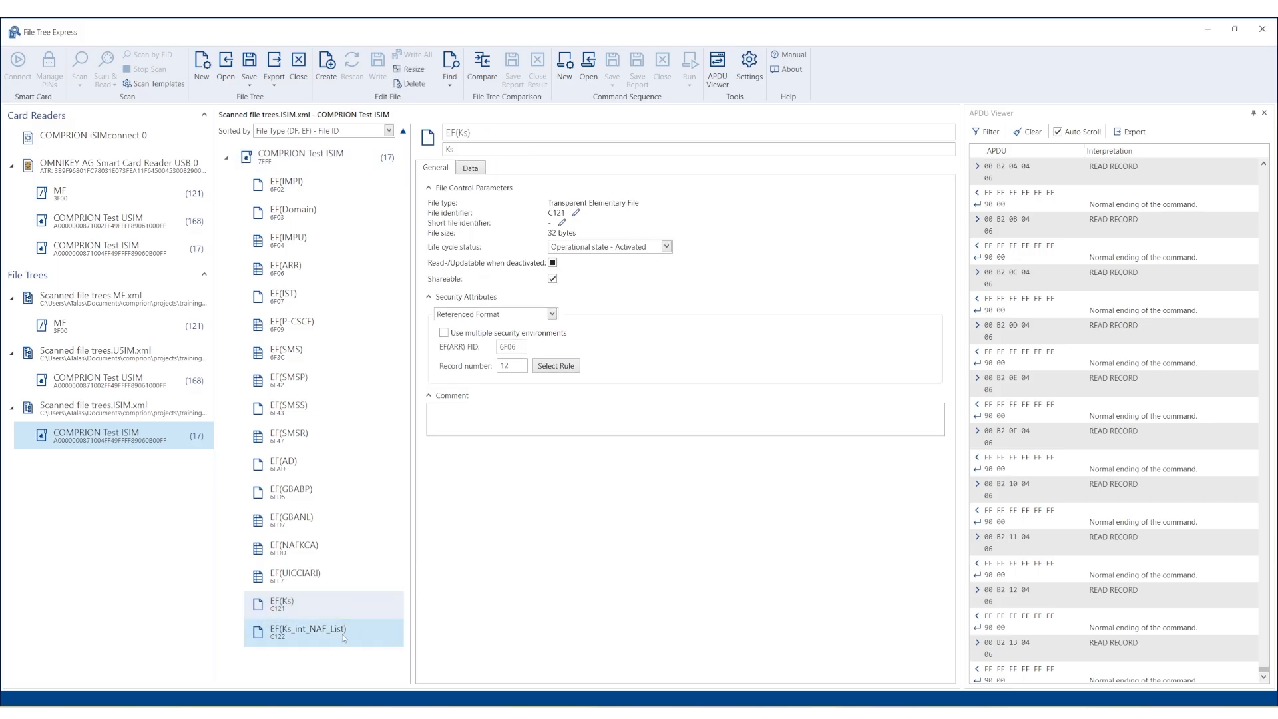
{"action": "left_click", "coordinate": [343, 634]}
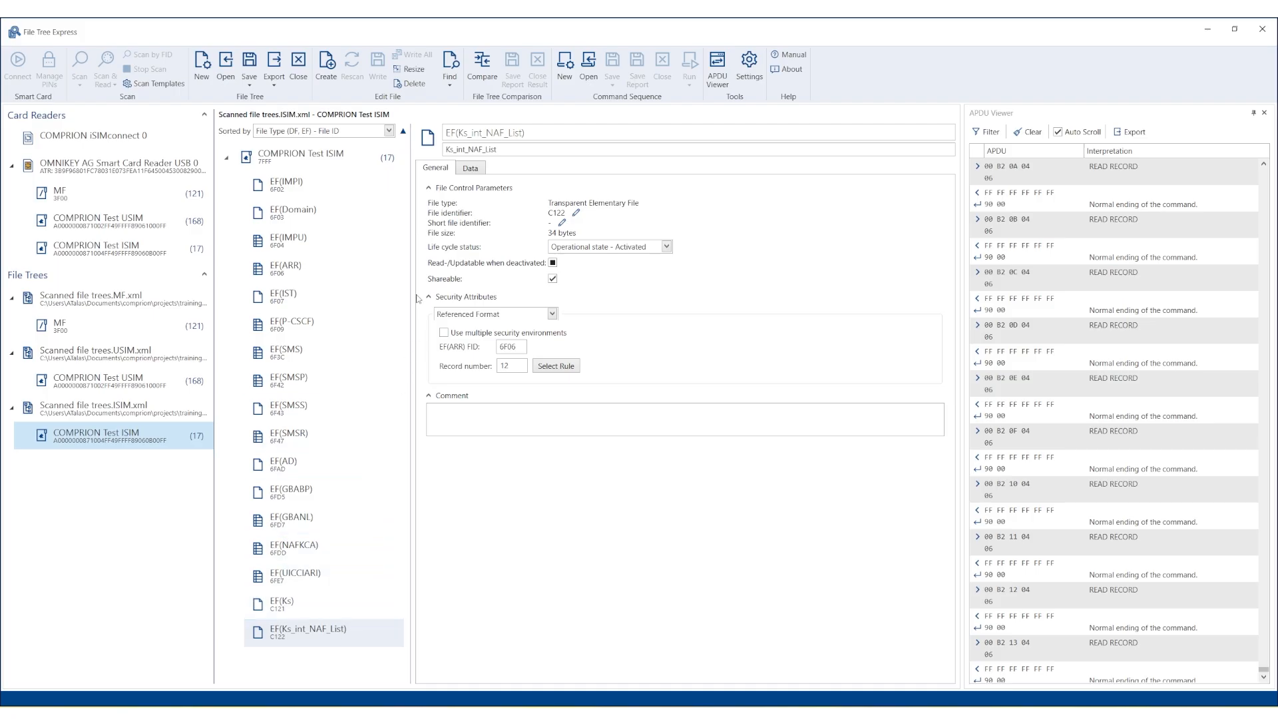
{"action": "left_click", "coordinate": [412, 84]}
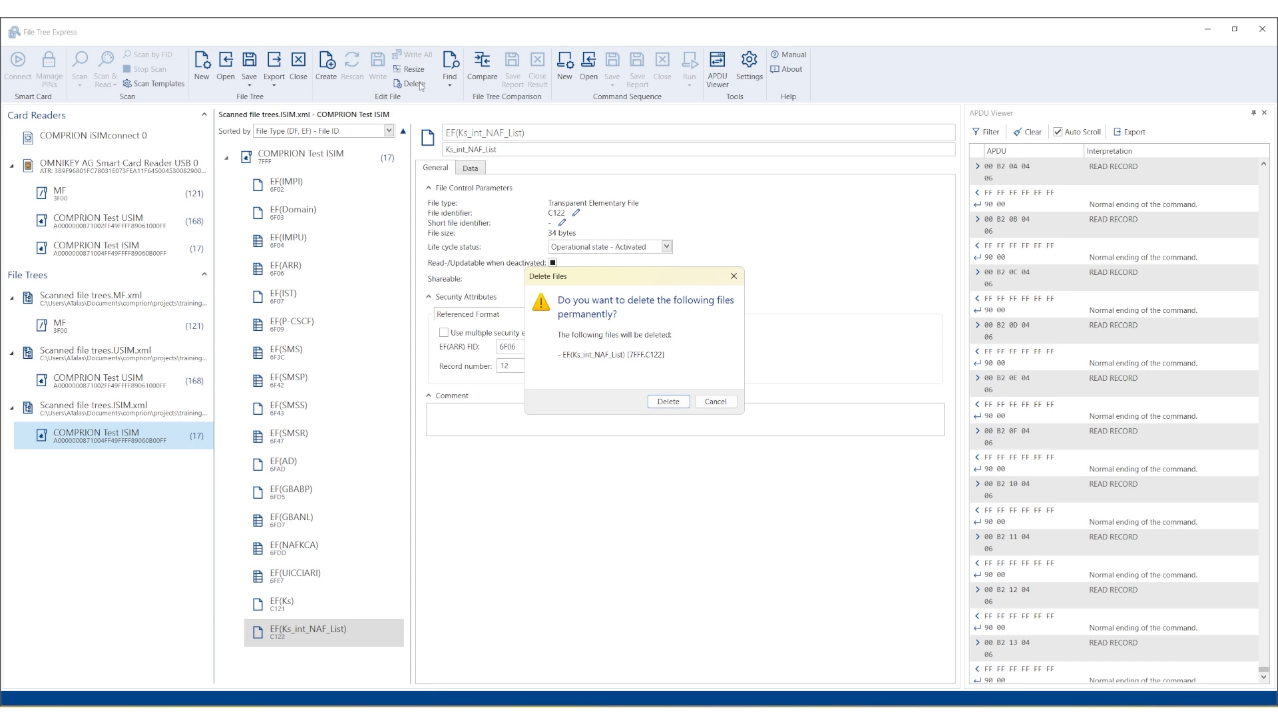
{"action": "key", "text": "Return"}
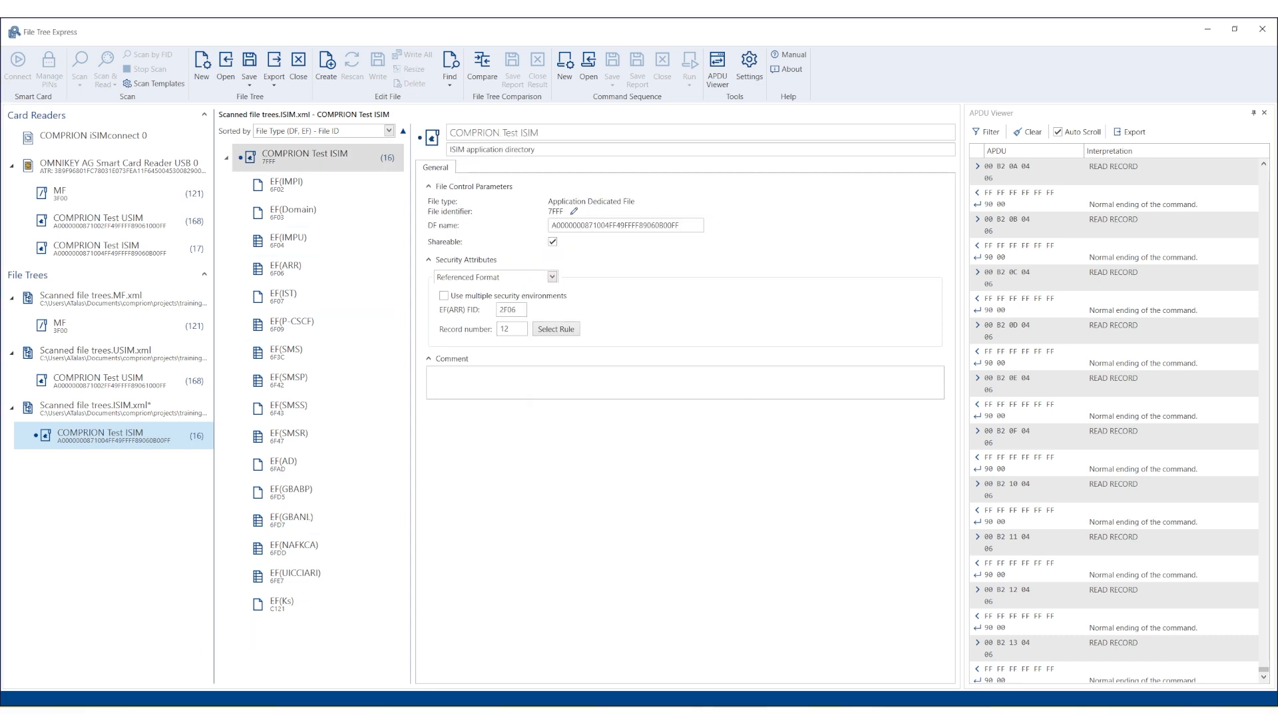
{"action": "left_click", "coordinate": [270, 606]}
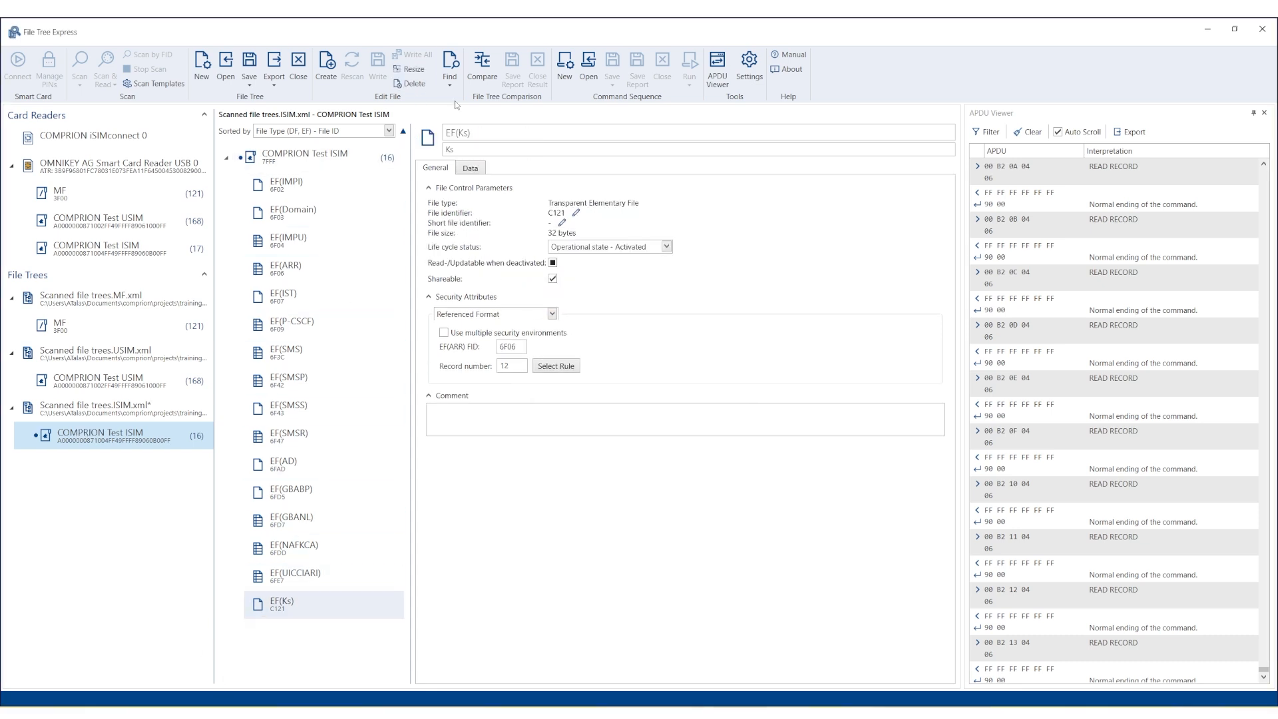
{"action": "left_click", "coordinate": [404, 84]}
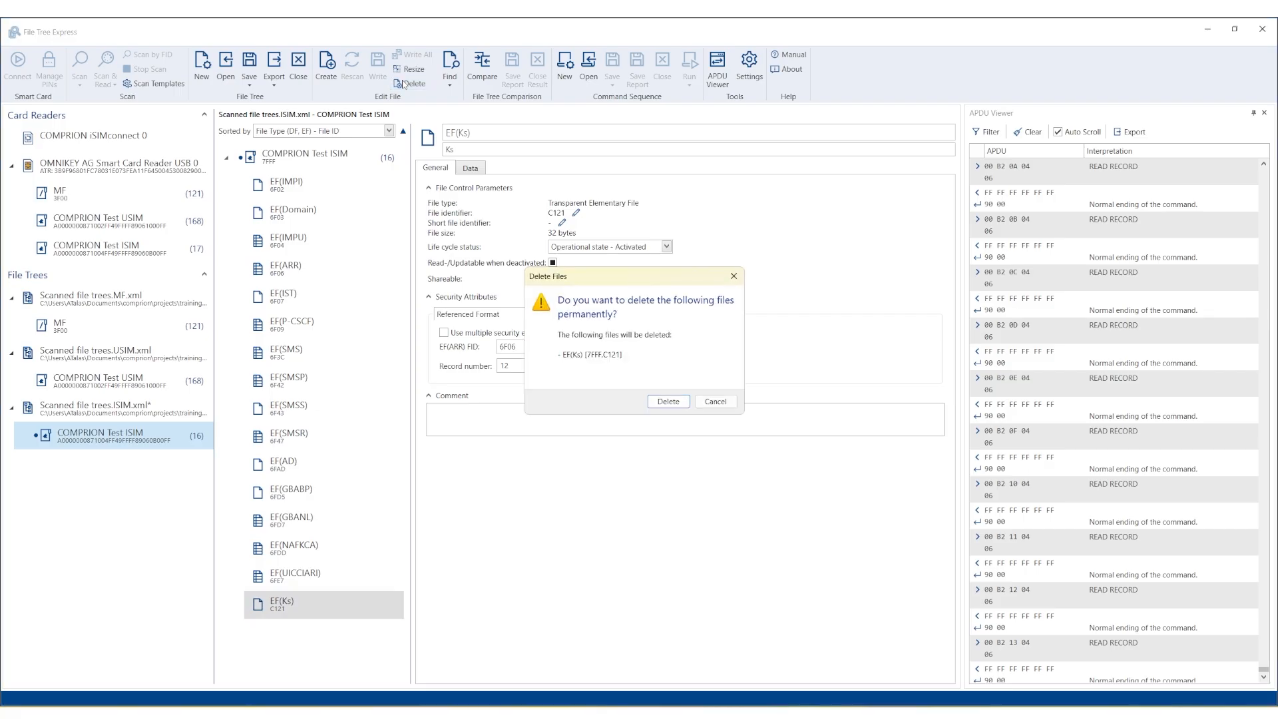
{"action": "key", "text": "Return"}
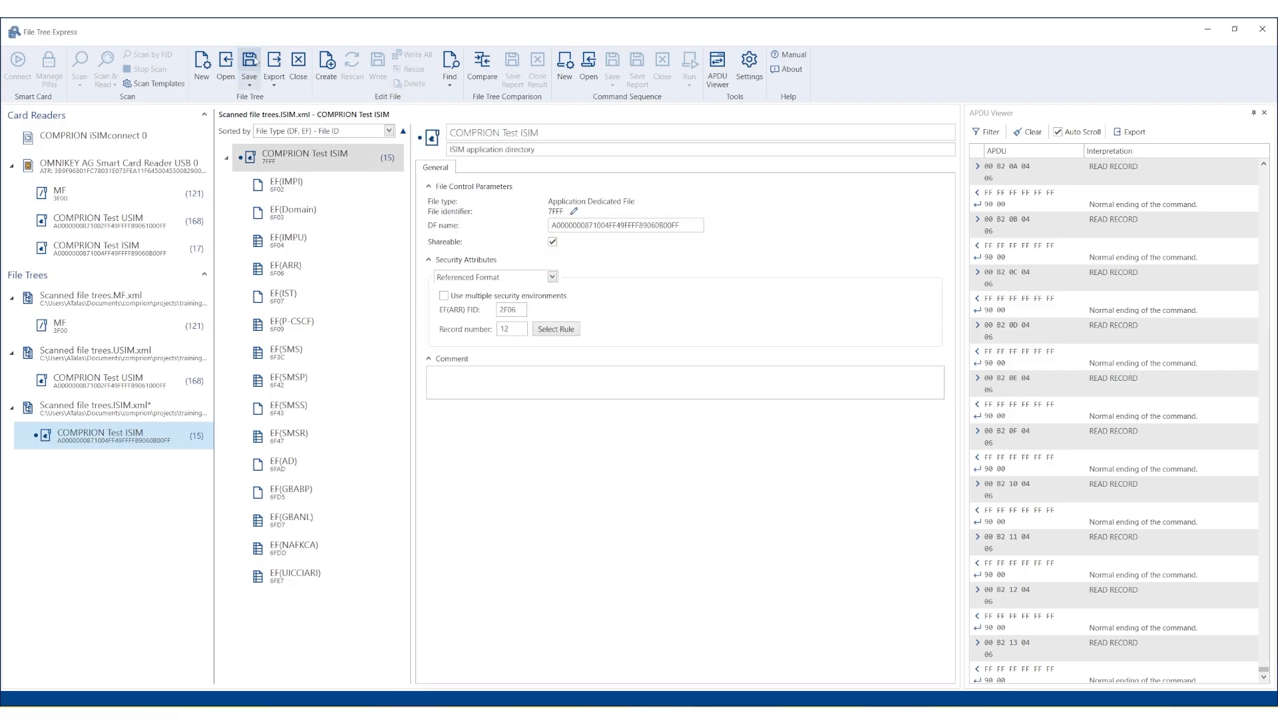
{"action": "left_click", "coordinate": [255, 62]}
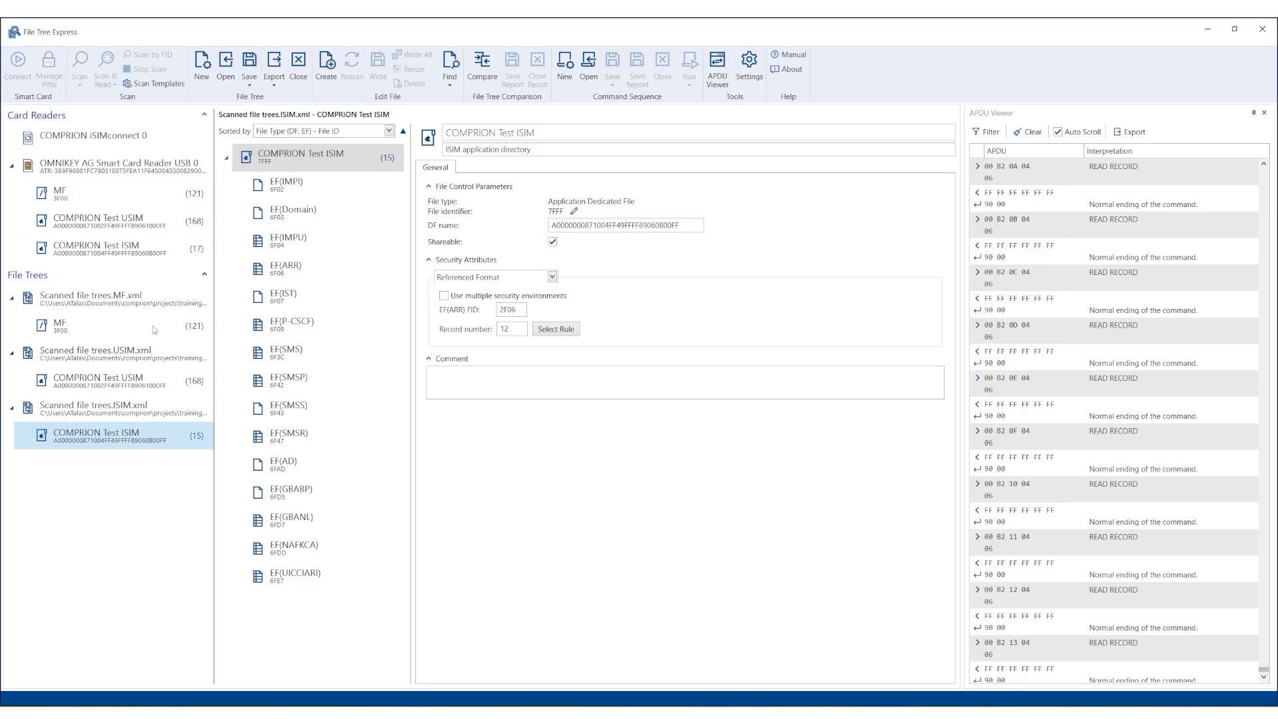
Delete EF(Ks) and EF(Ks_int_NAF_List) from the USIM tree and save Scanned file trees.USIM.xml.
{"action": "left_click", "coordinate": [134, 381]}
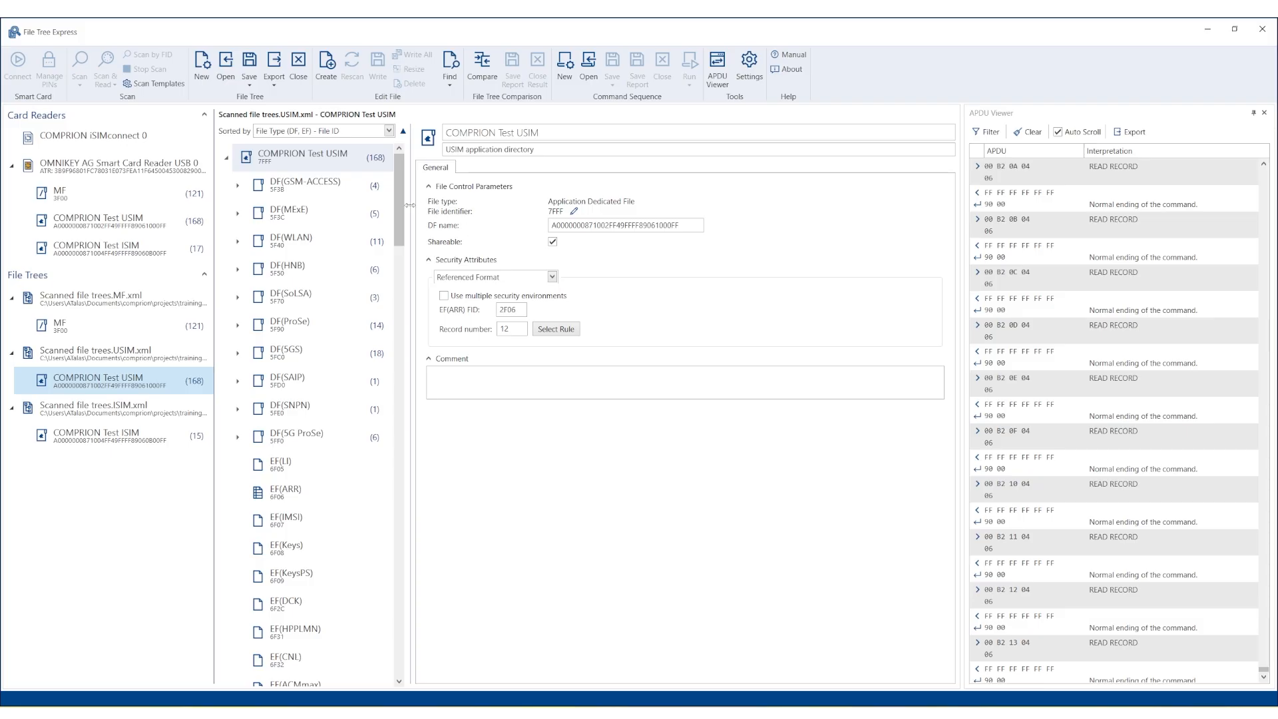
{"action": "left_click_drag", "start_coordinate": [399, 225], "coordinate": [409, 484]}
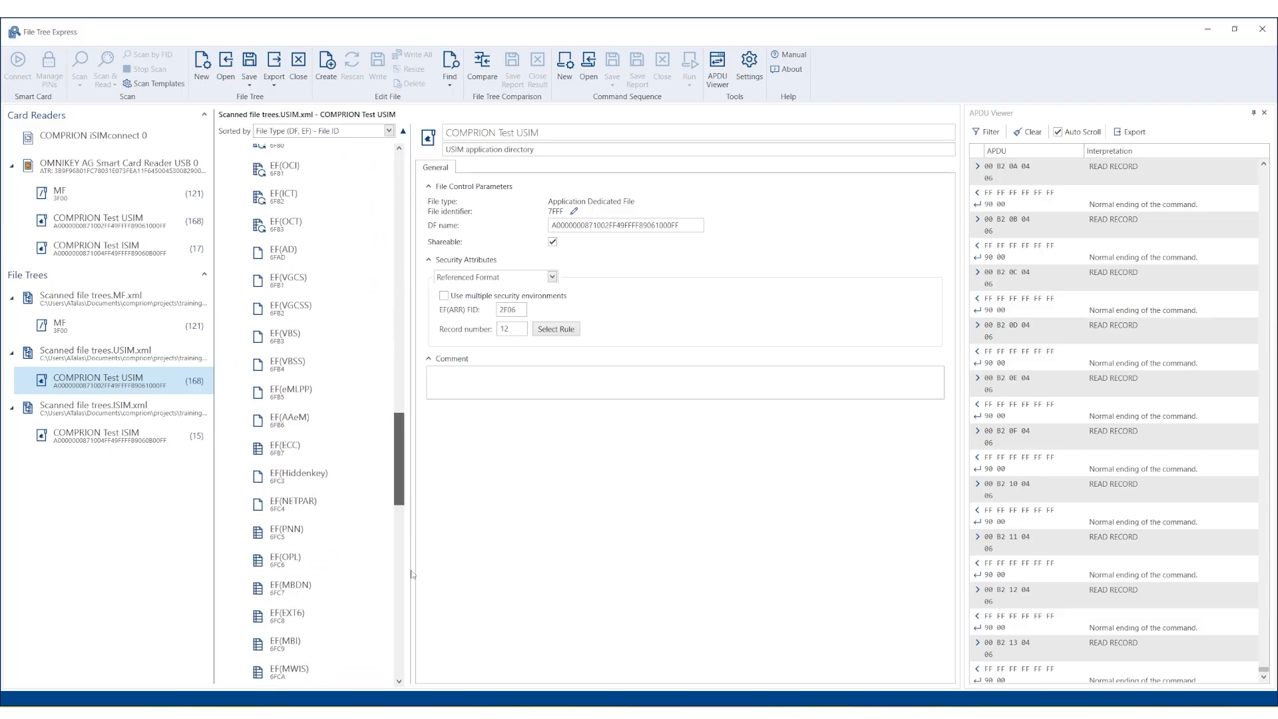
{"action": "left_click_drag", "start_coordinate": [411, 574], "coordinate": [407, 669]}
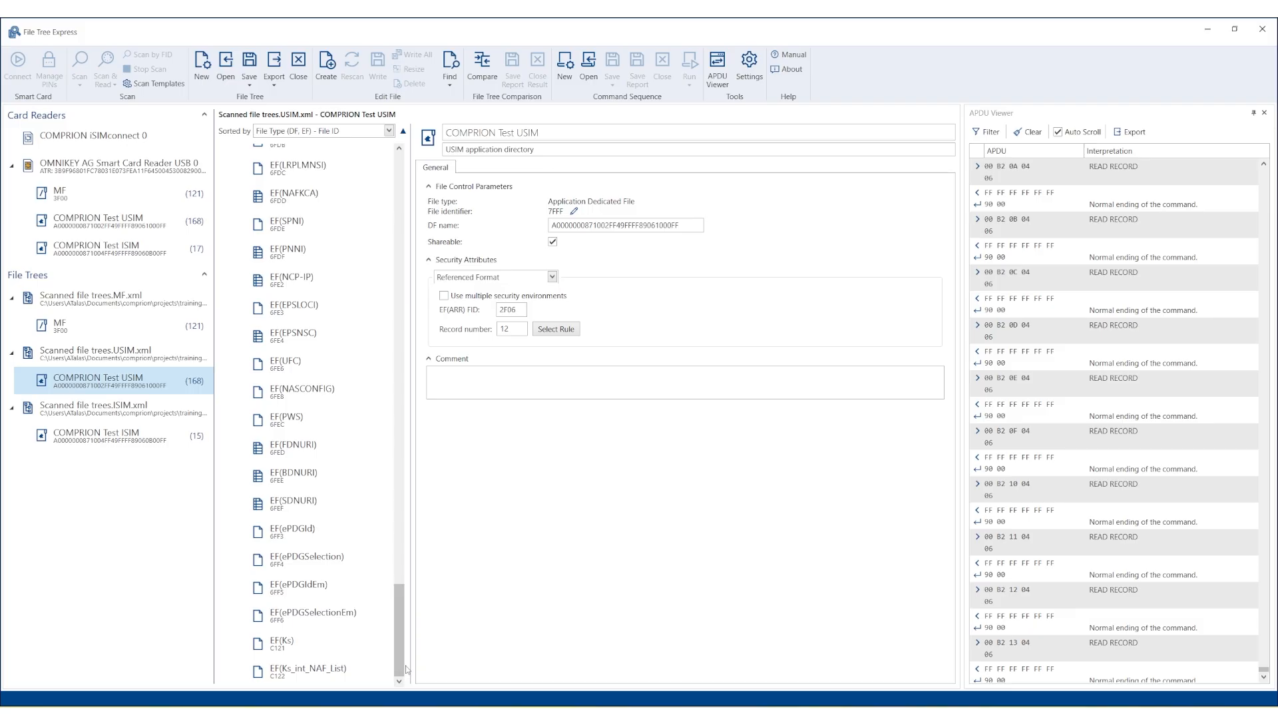
{"action": "left_click", "coordinate": [326, 651]}
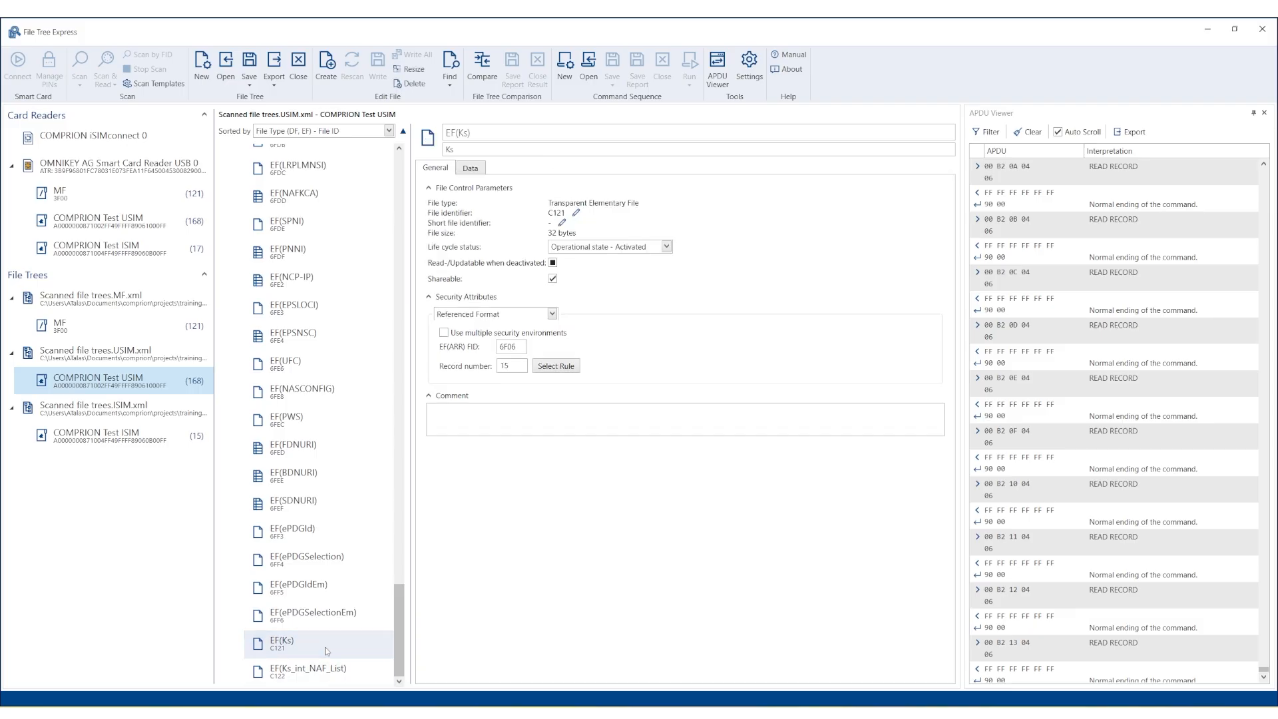
{"action": "left_click", "coordinate": [415, 84]}
{"action": "key", "text": "Return"}
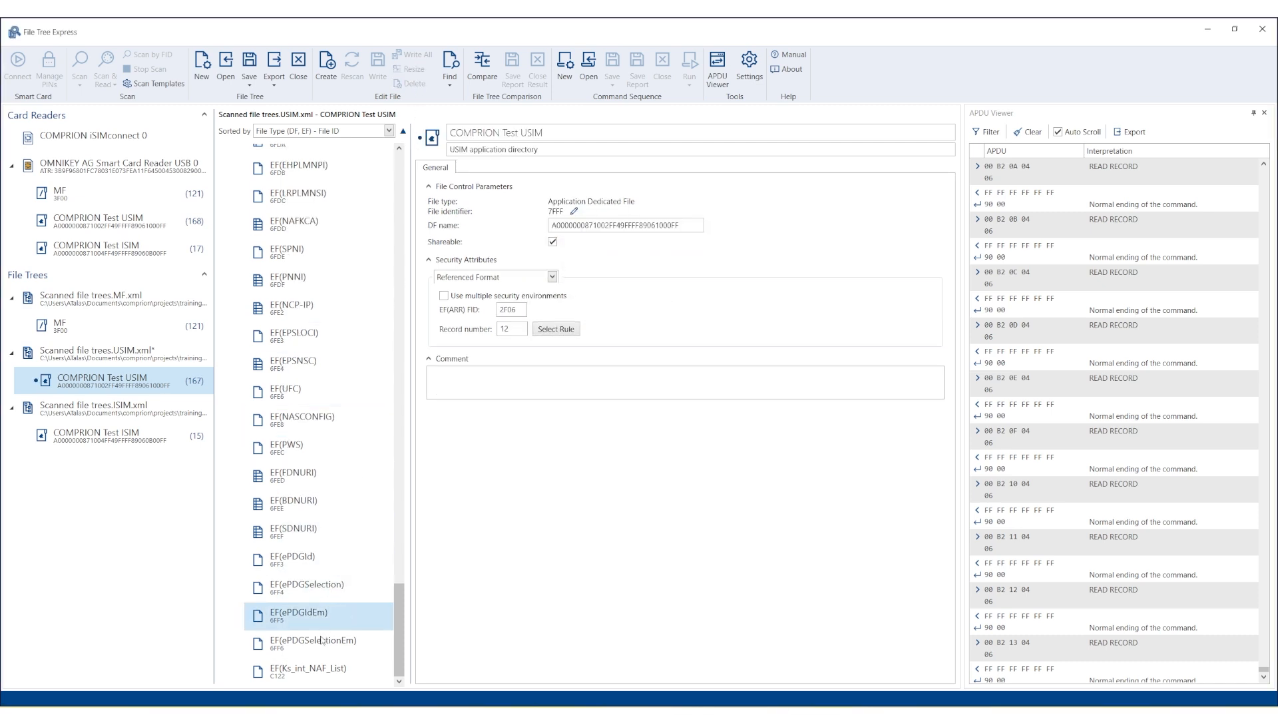
{"action": "left_click", "coordinate": [321, 668]}
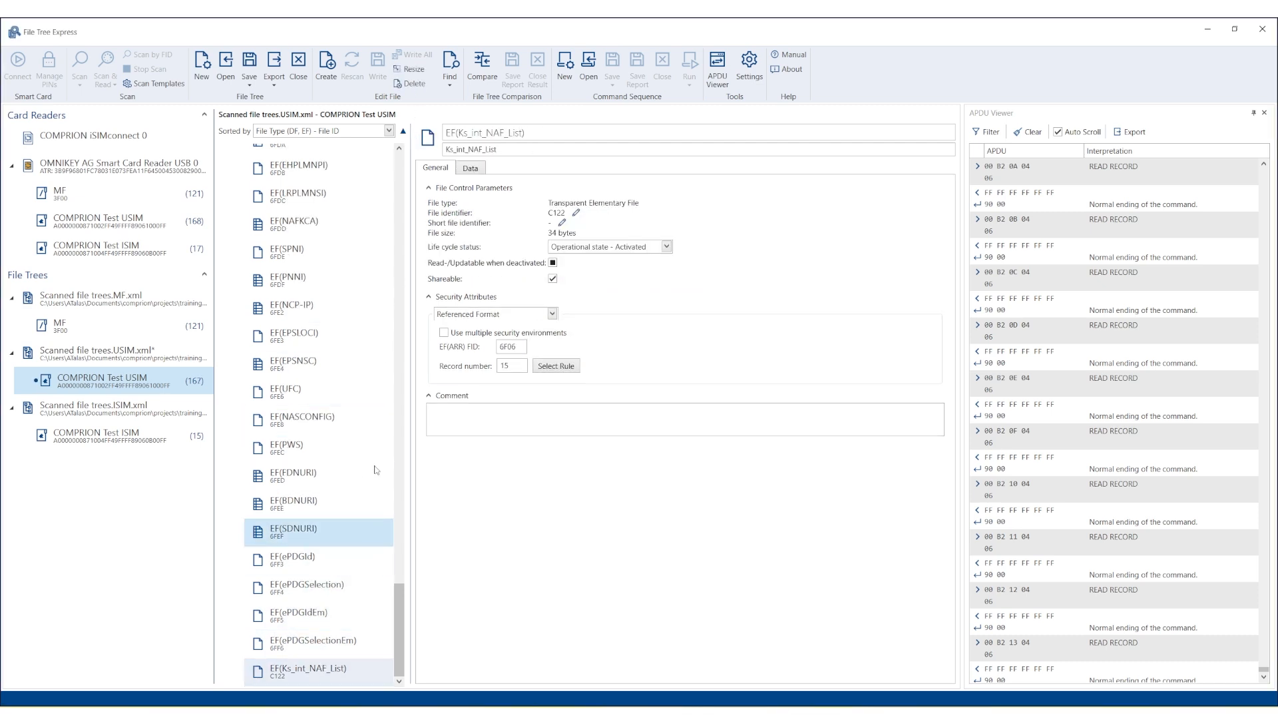
{"action": "left_click", "coordinate": [421, 84]}
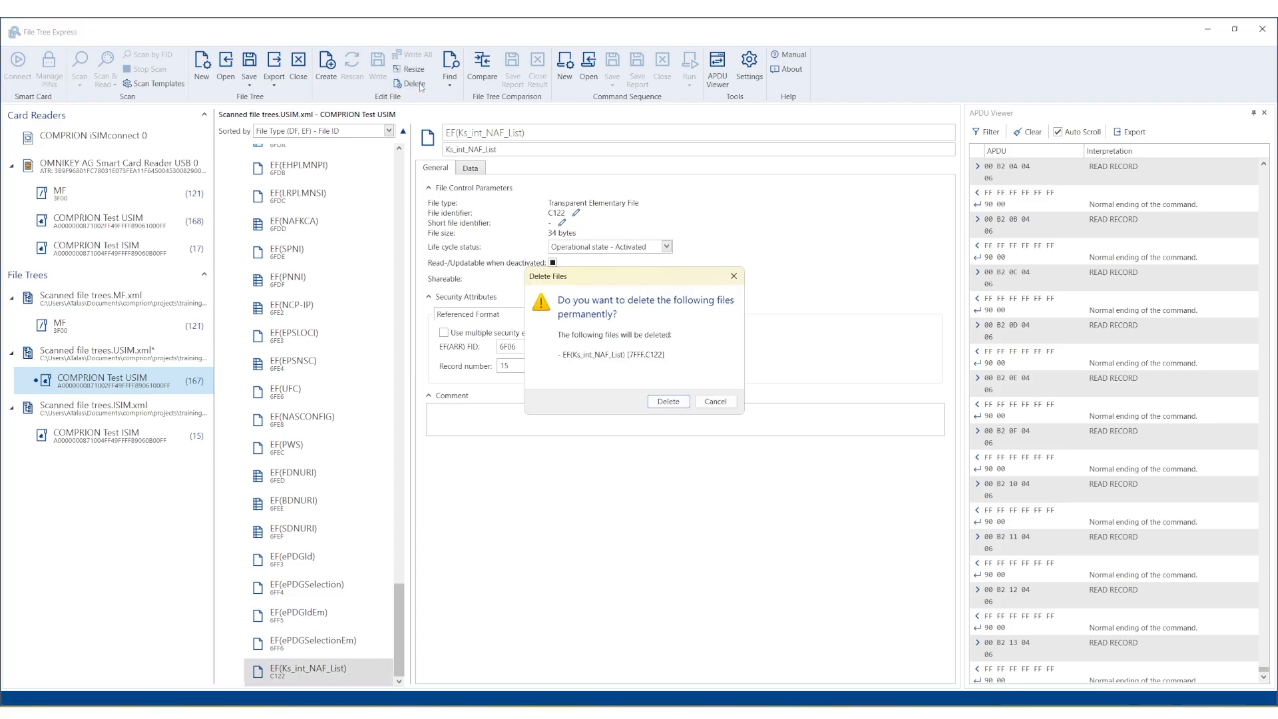
{"action": "key", "text": "Return"}
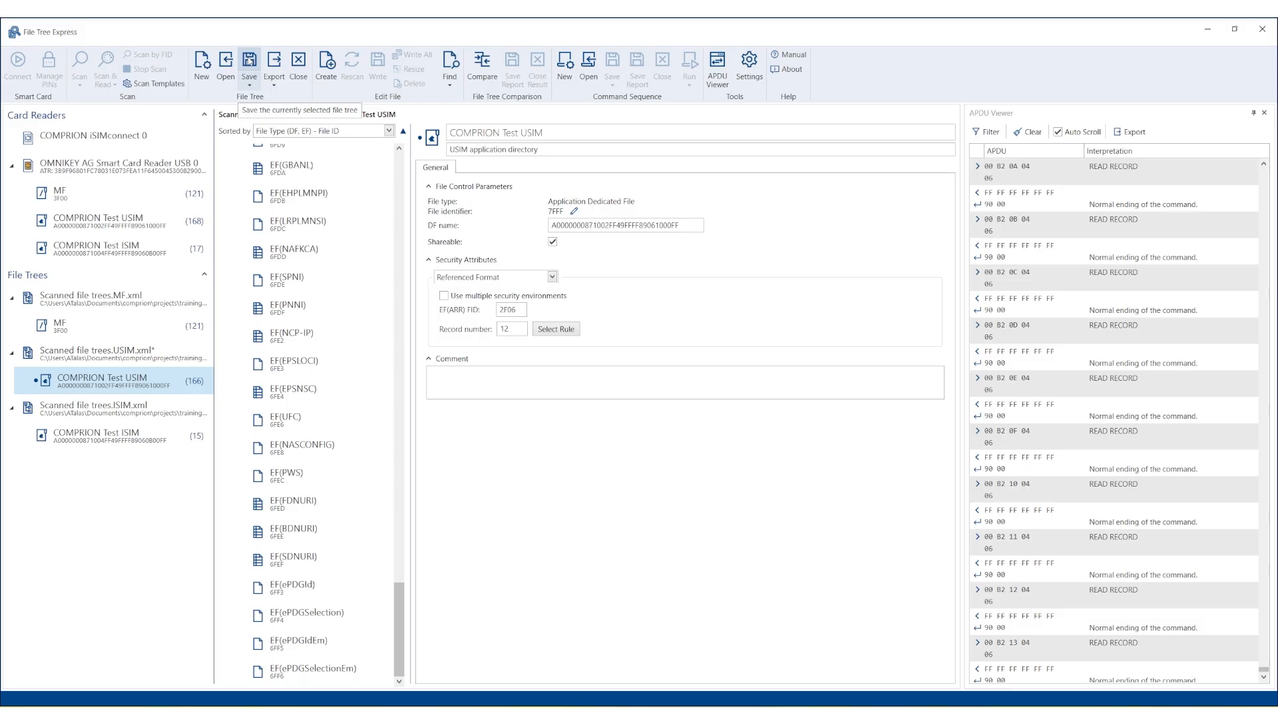
{"action": "left_click", "coordinate": [249, 62]}
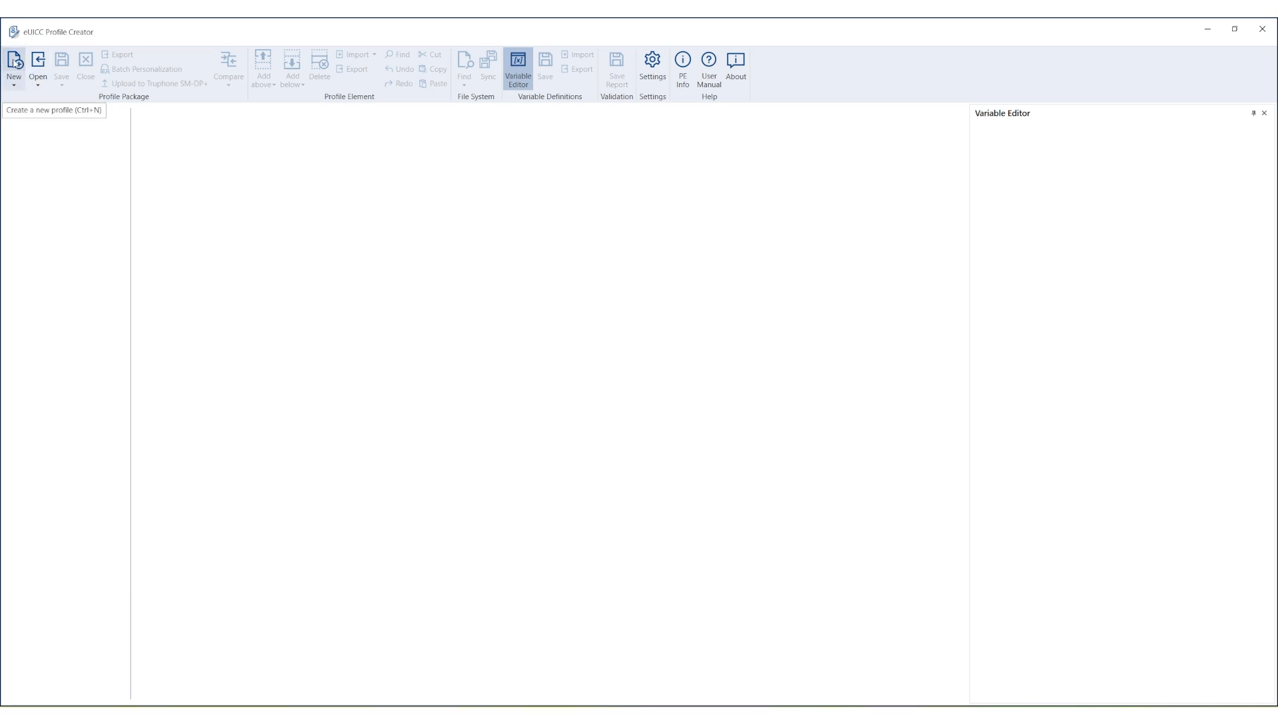
Start a new profile package holding a version 3.4 ProfileHeader and a PE-End element.
{"action": "left_click", "coordinate": [14, 63]}
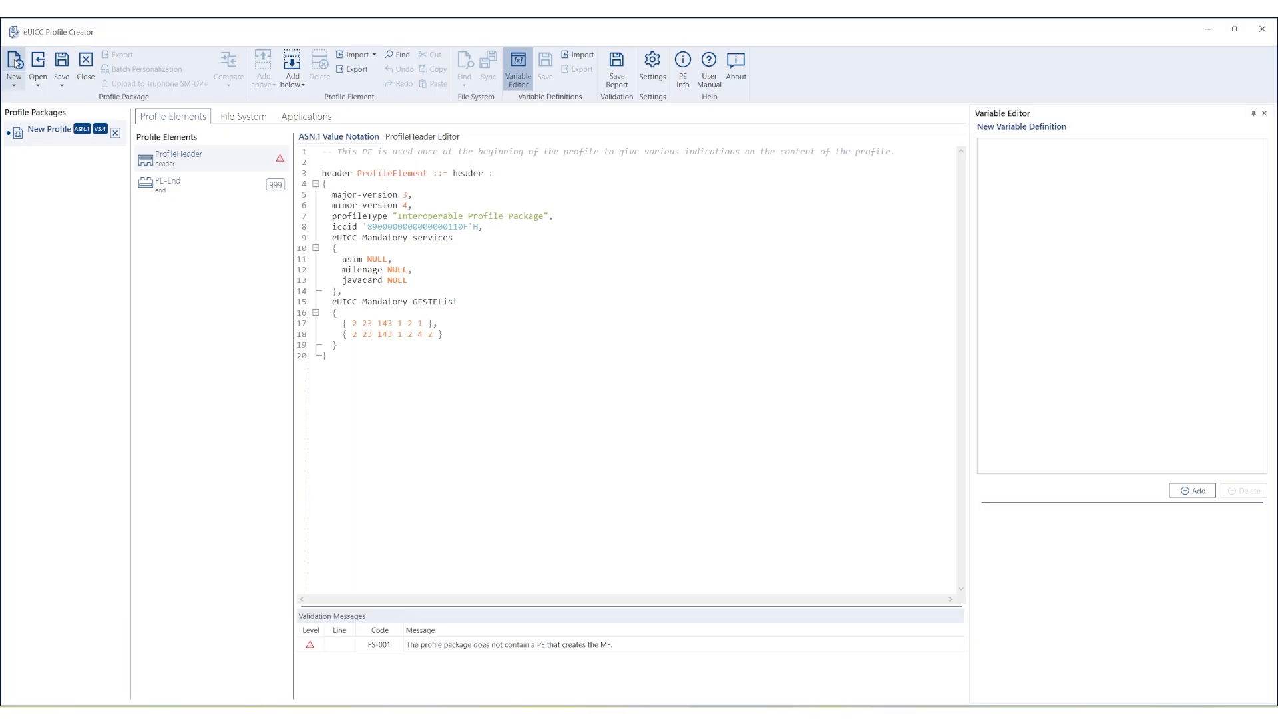
{"action": "left_click", "coordinate": [195, 177]}
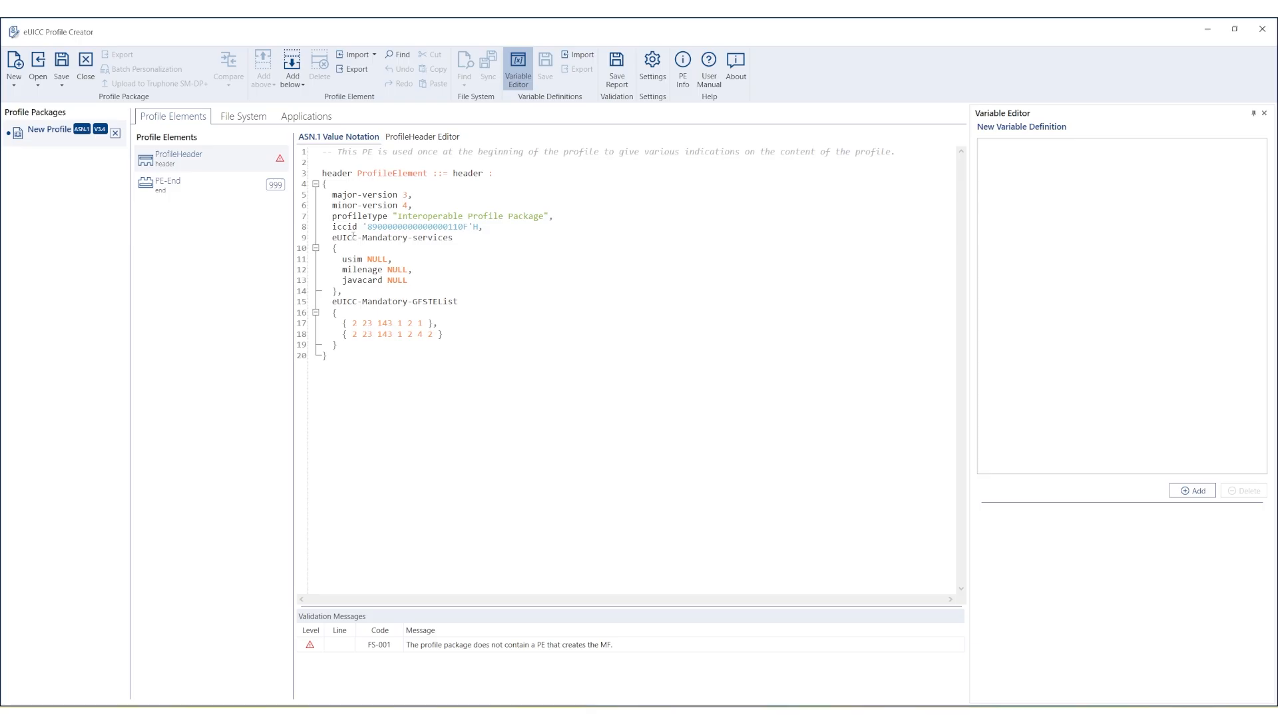
{"action": "mouse_move", "coordinate": [352, 231]}
{"action": "mouse_move", "coordinate": [360, 297]}
In the ProfileHeader form, set Profile Version to 2.3 and tick isim under Mandatory Services.
{"action": "left_click", "coordinate": [423, 138]}
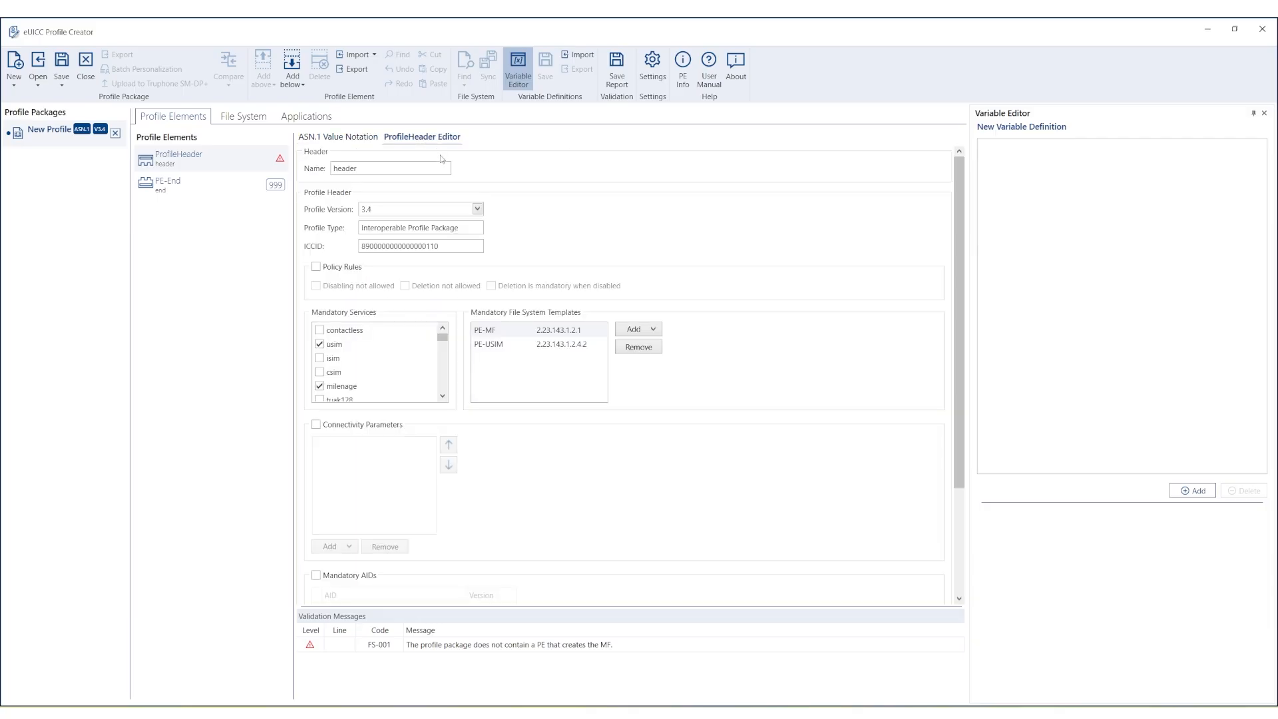
{"action": "left_click", "coordinate": [479, 210]}
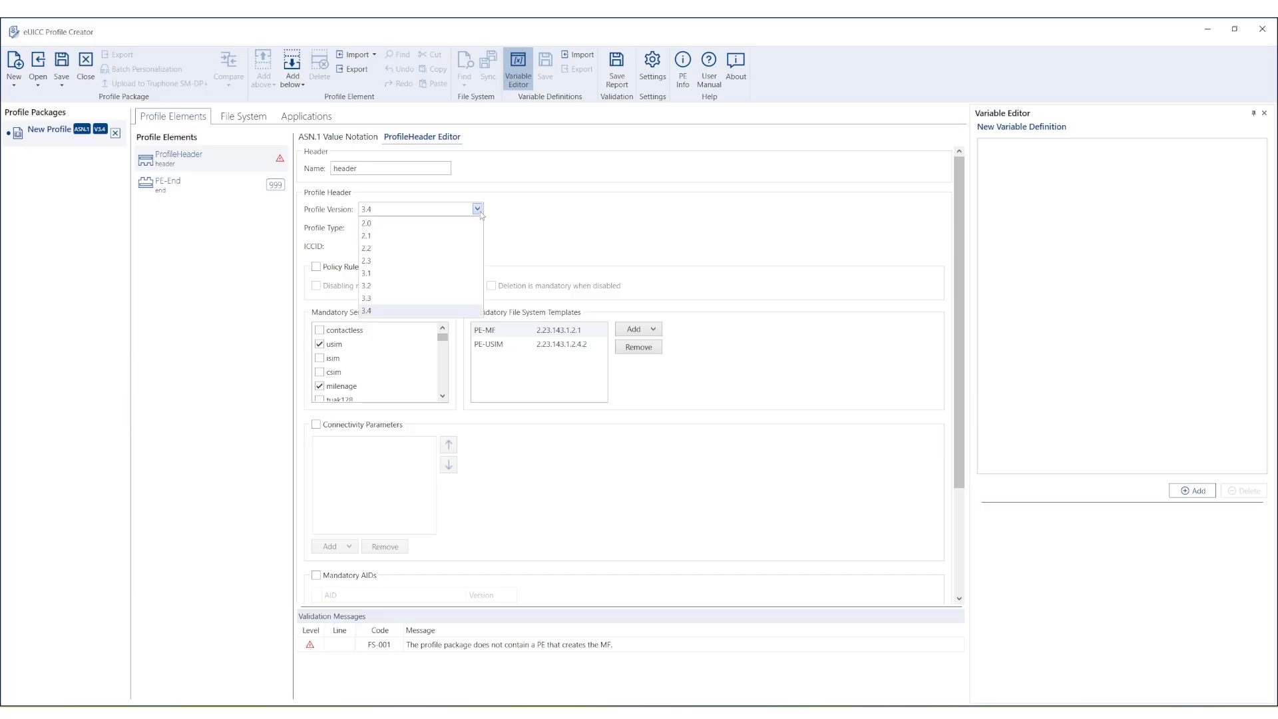
{"action": "left_click", "coordinate": [470, 261]}
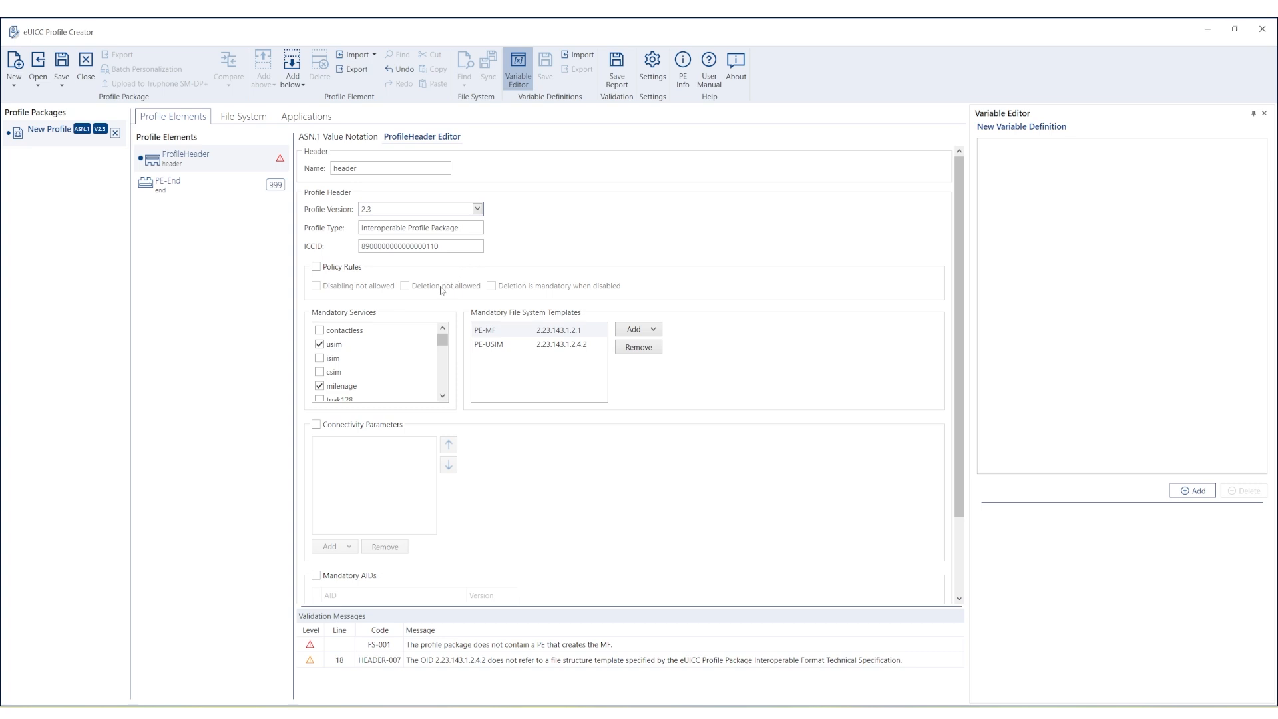
{"action": "left_click", "coordinate": [320, 359]}
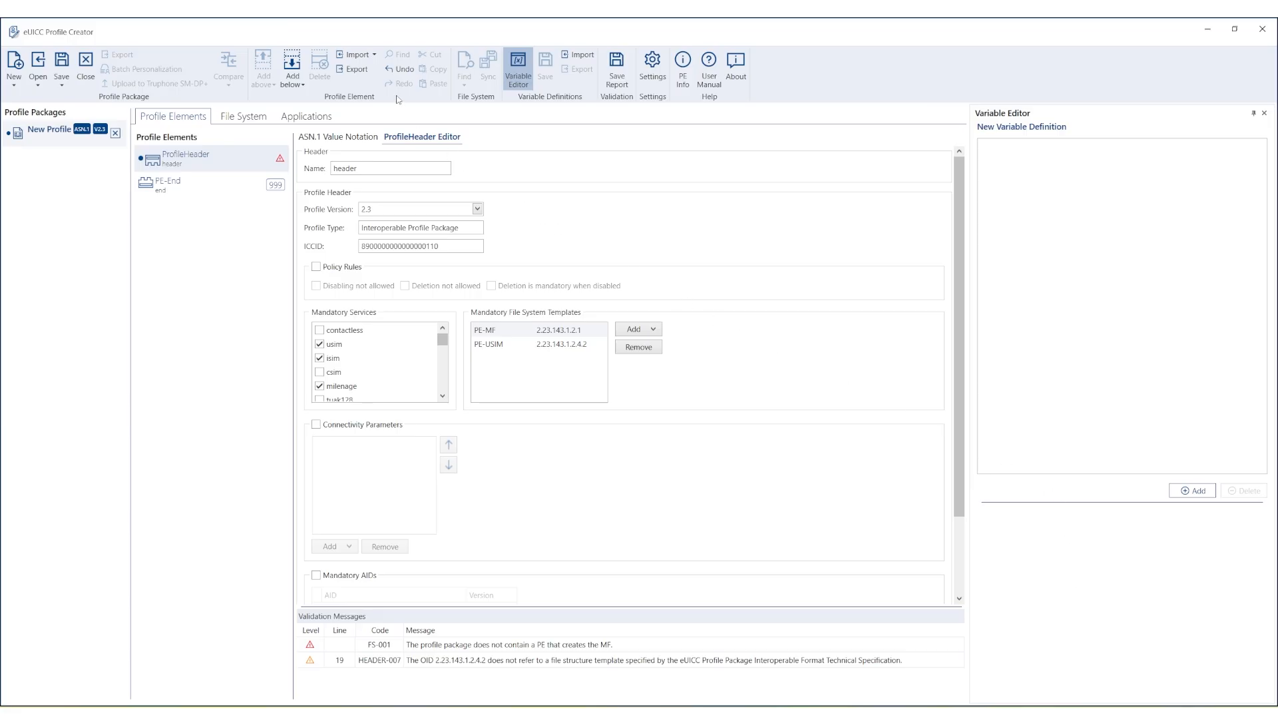
Import the scanned MF File Tree Express xml below the header as a PE-GenericFileManagement.
{"action": "left_click", "coordinate": [364, 59]}
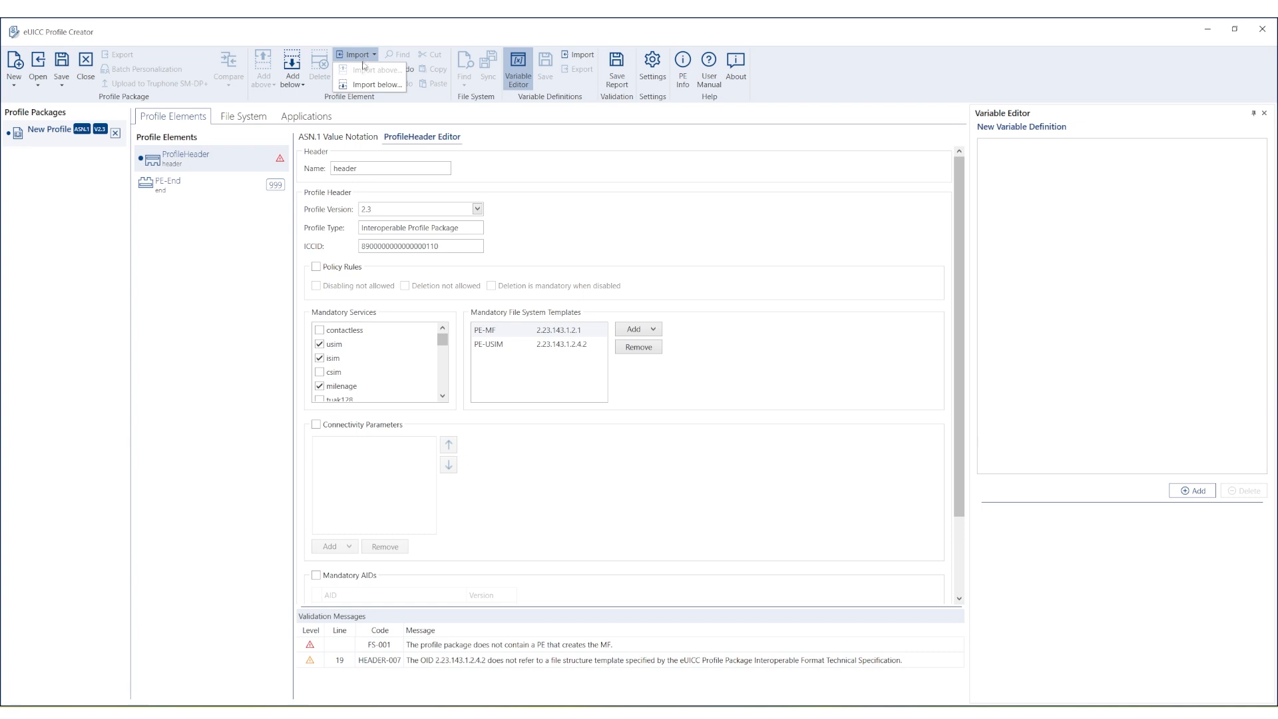
{"action": "left_click", "coordinate": [361, 85]}
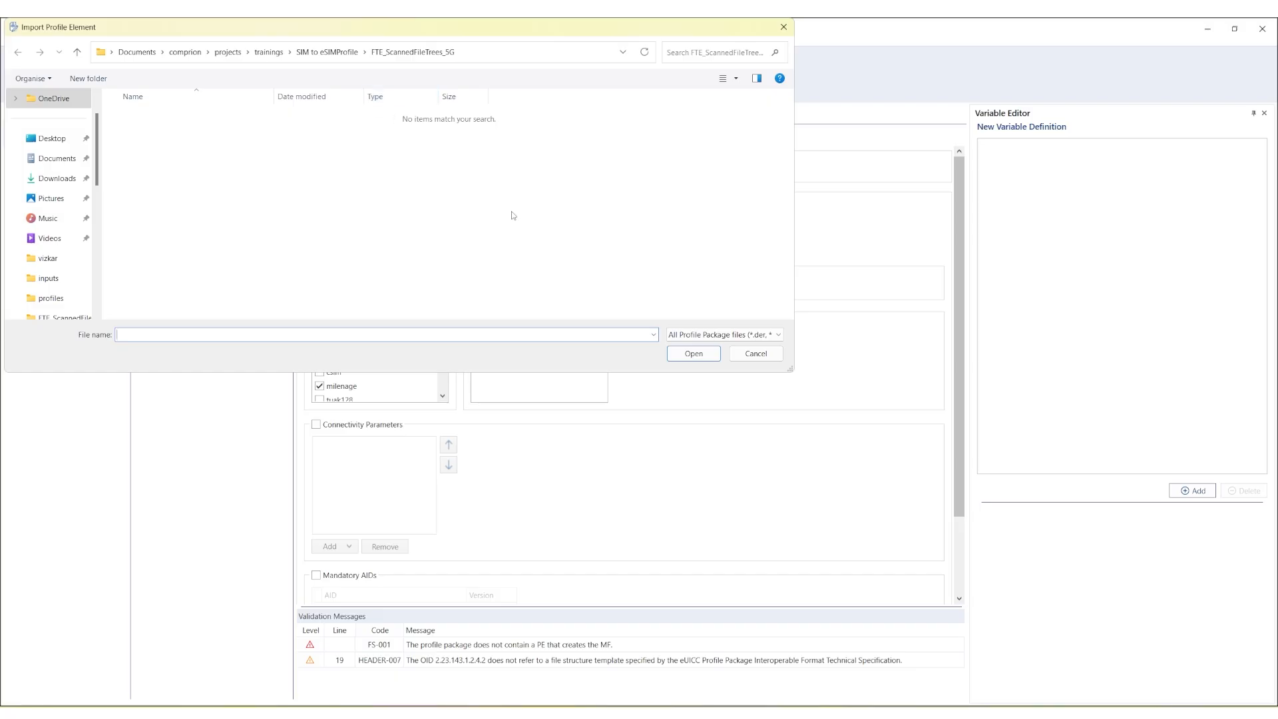
{"action": "left_click", "coordinate": [699, 337]}
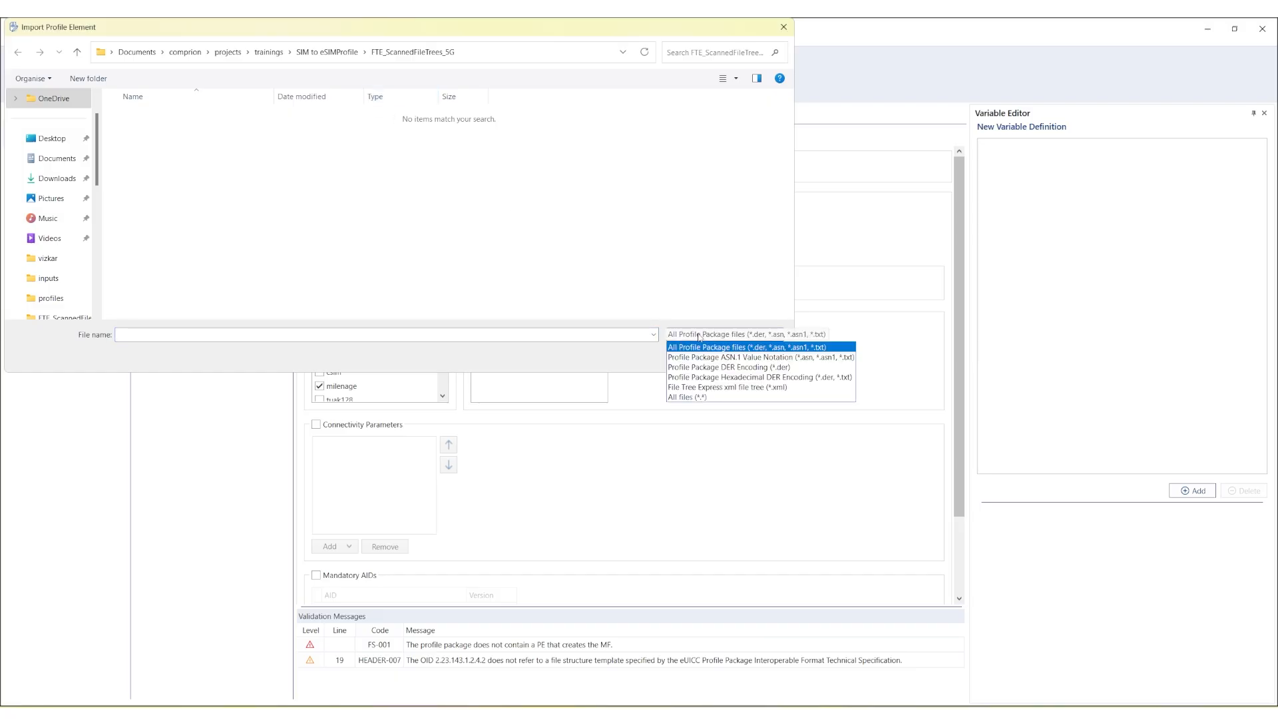
{"action": "left_click", "coordinate": [698, 388]}
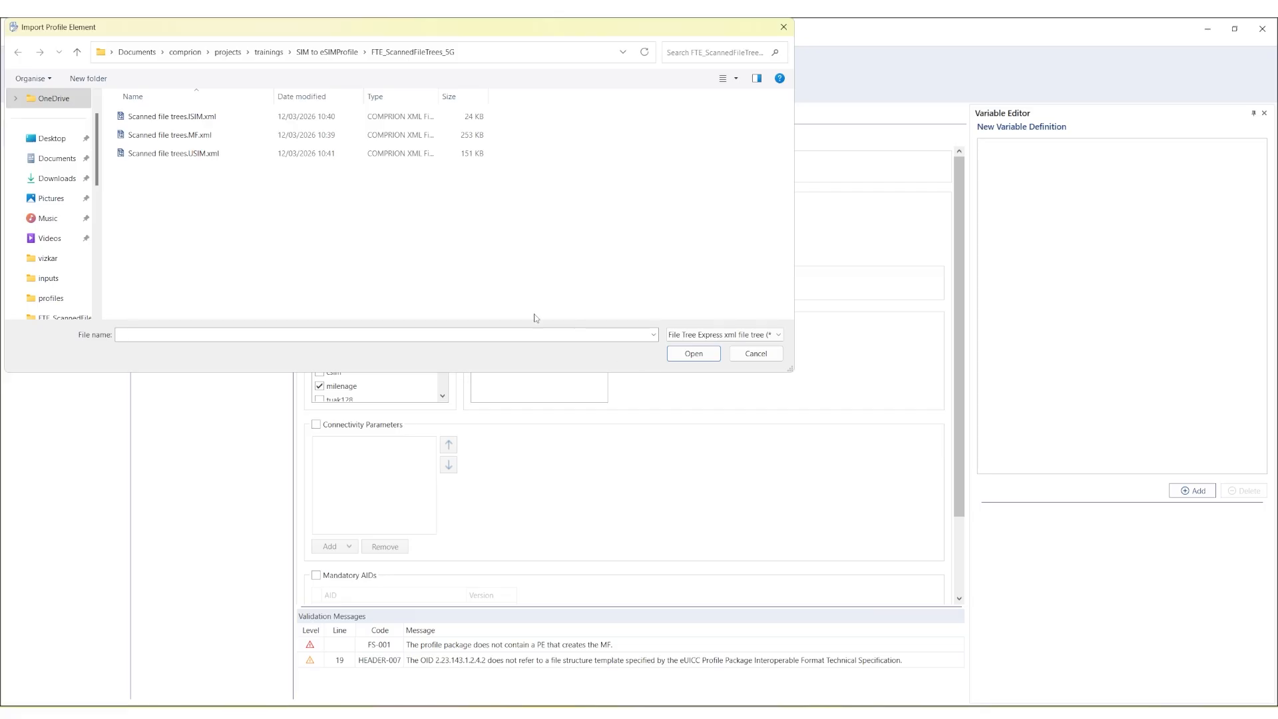
{"action": "double_click", "coordinate": [198, 135]}
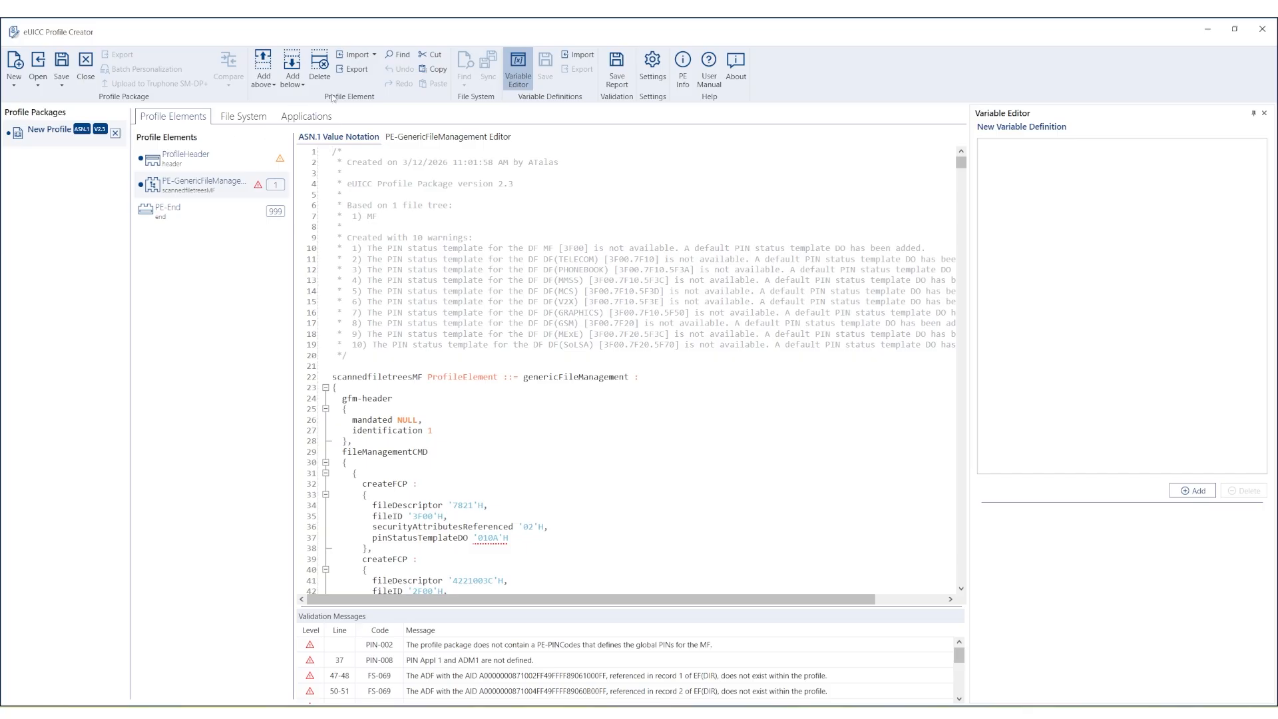
Import the scanned USIM File Tree Express xml below the MF element.
{"action": "left_click", "coordinate": [357, 55]}
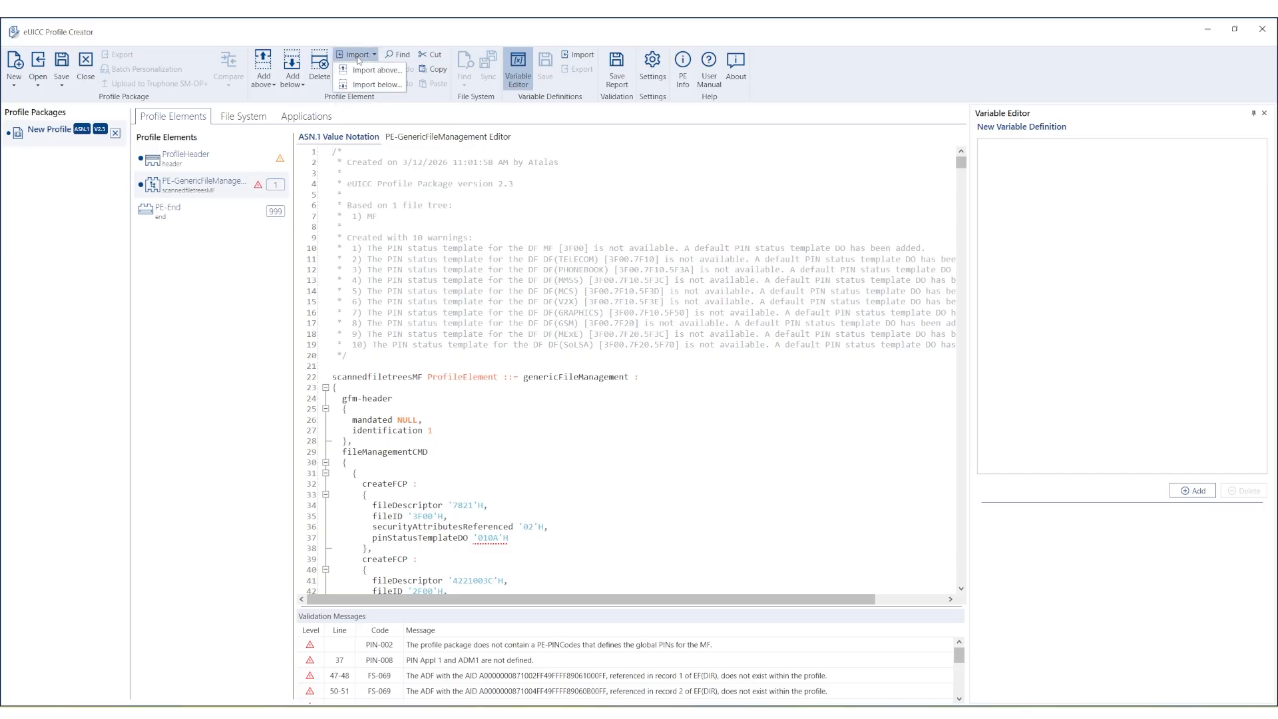
{"action": "left_click", "coordinate": [358, 85]}
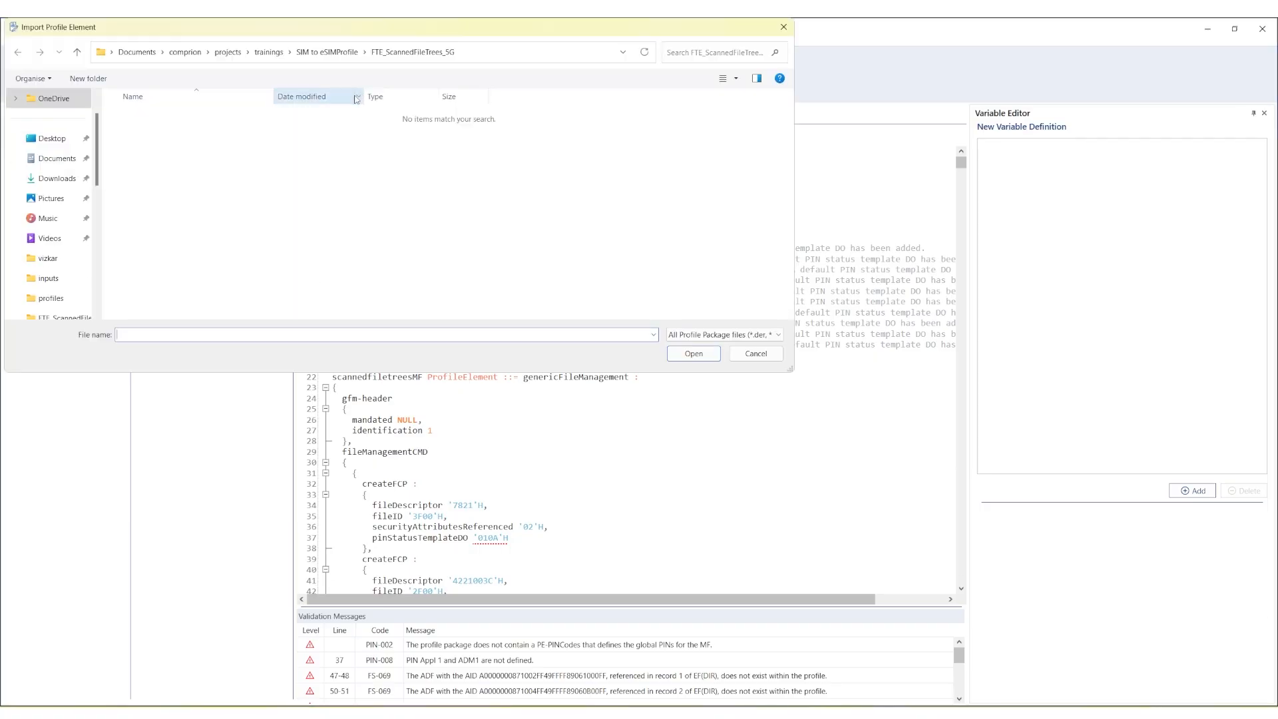
{"action": "left_click", "coordinate": [728, 339]}
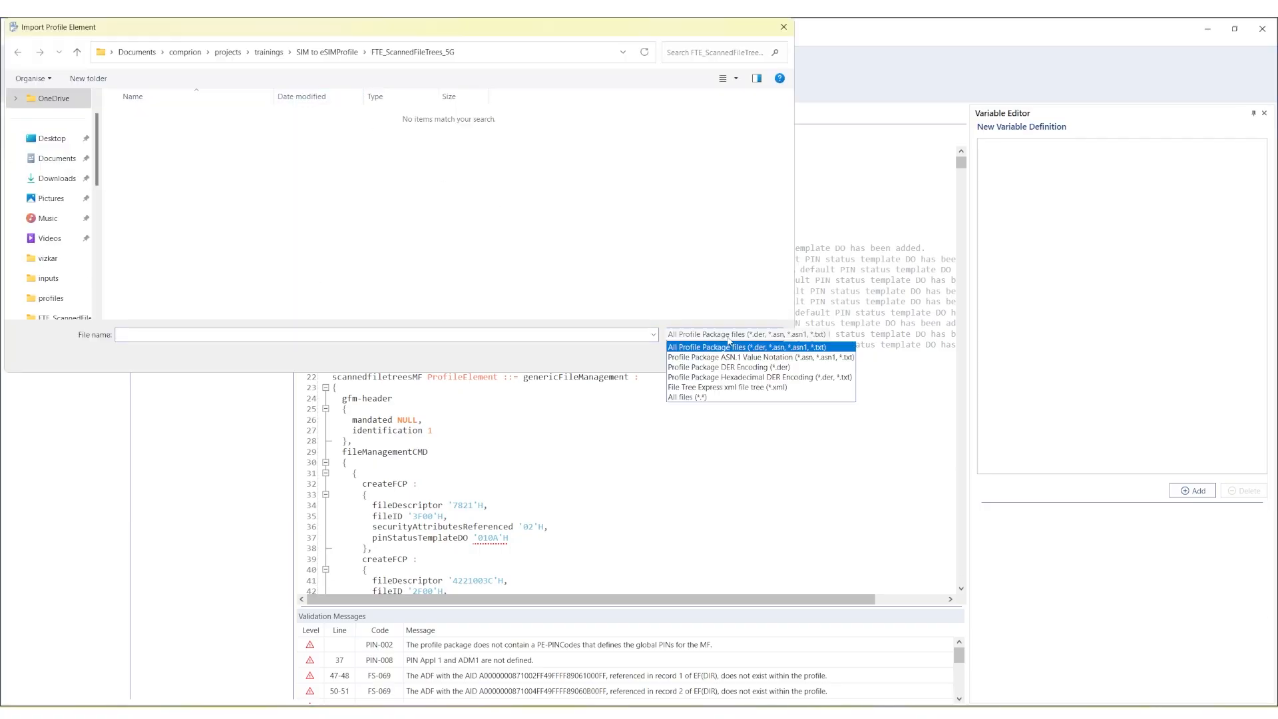
{"action": "left_click", "coordinate": [745, 387]}
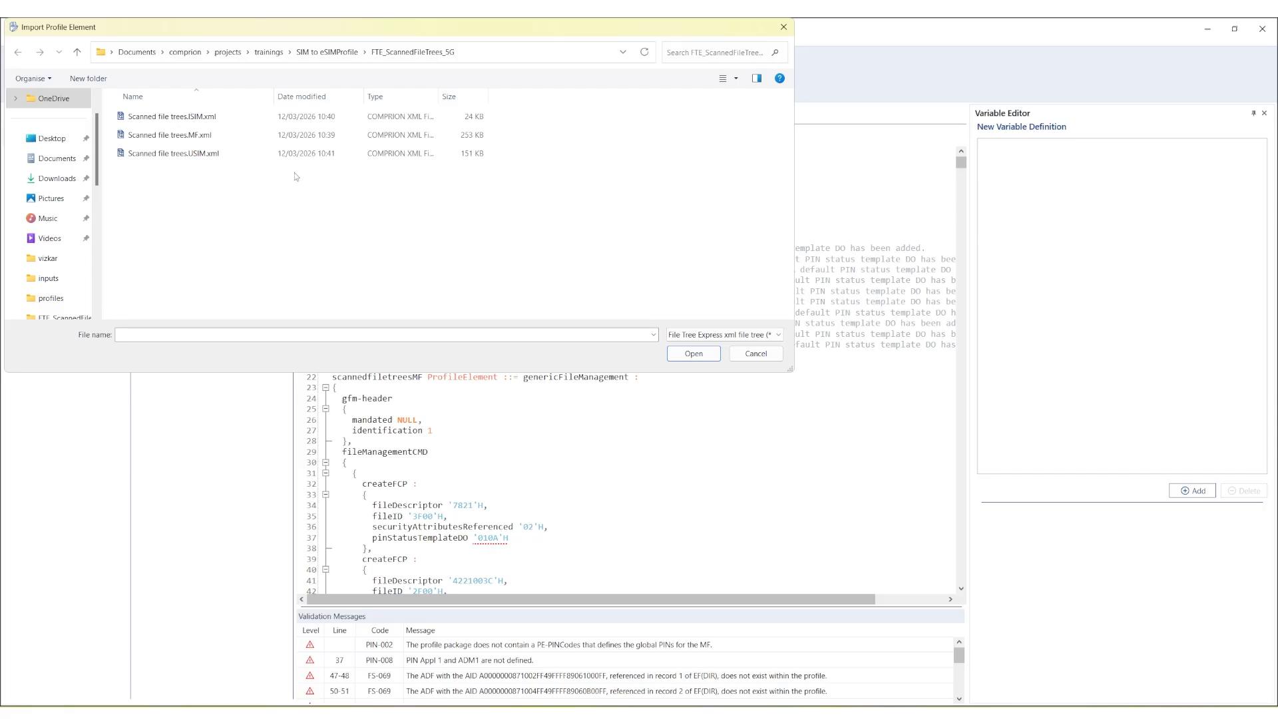
{"action": "double_click", "coordinate": [210, 154]}
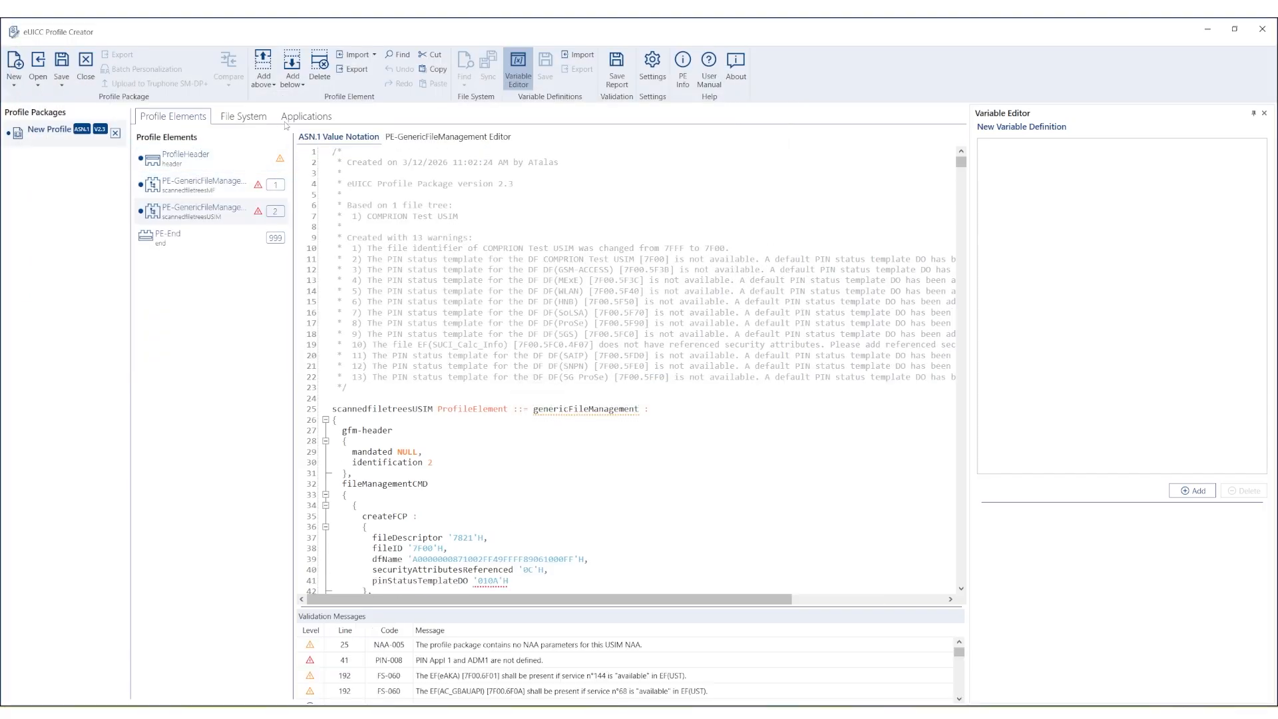
Import the scanned ISIM File Tree Express xml below the USIM element.
{"action": "left_click", "coordinate": [357, 56]}
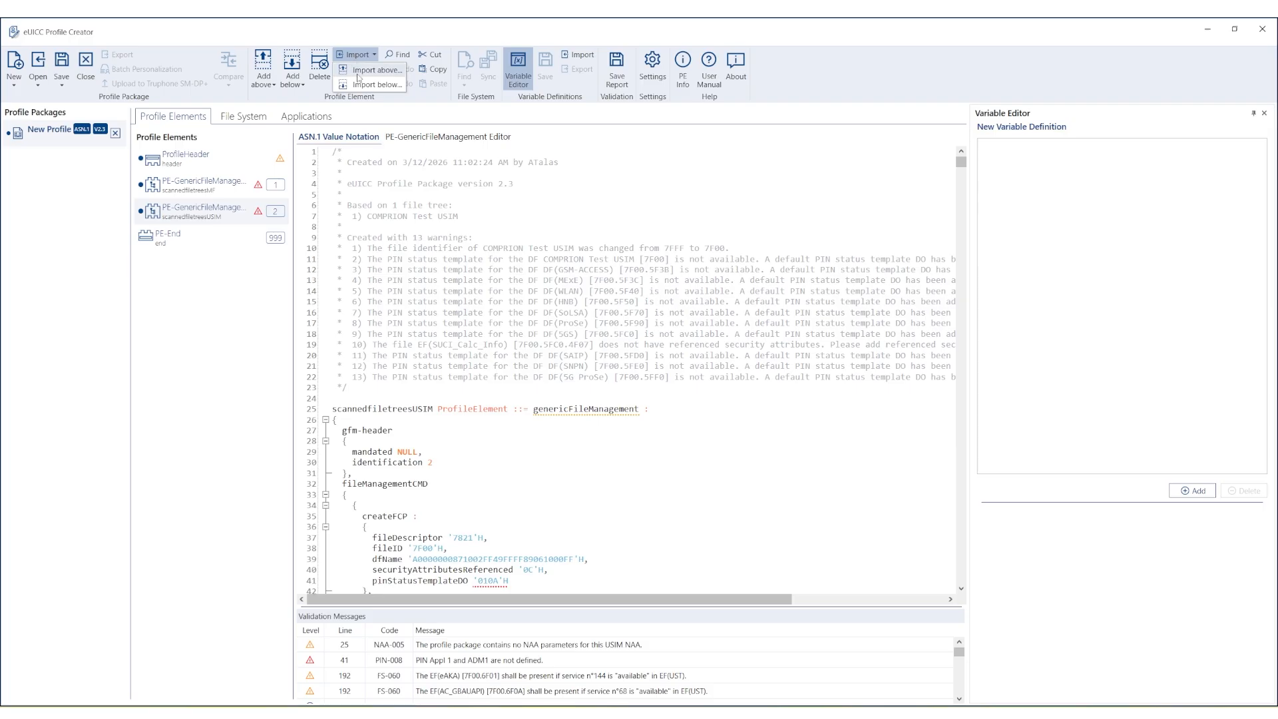
{"action": "left_click", "coordinate": [358, 84]}
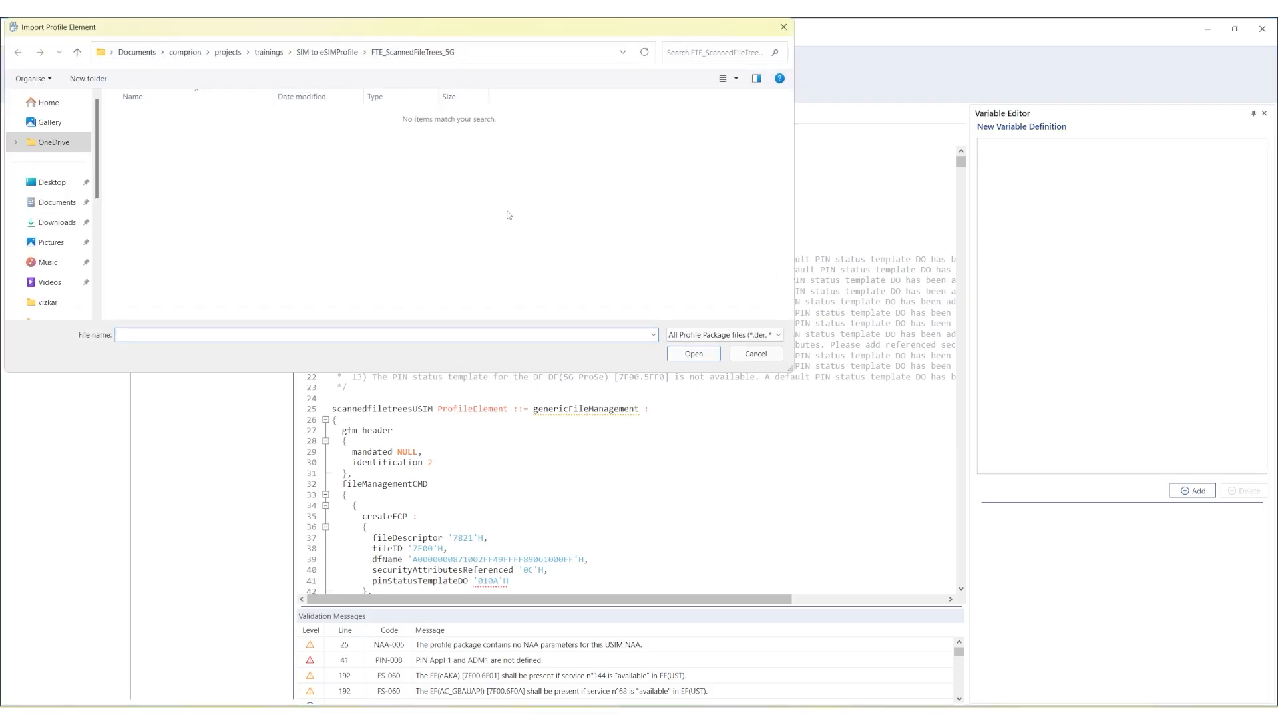
{"action": "left_click", "coordinate": [724, 335]}
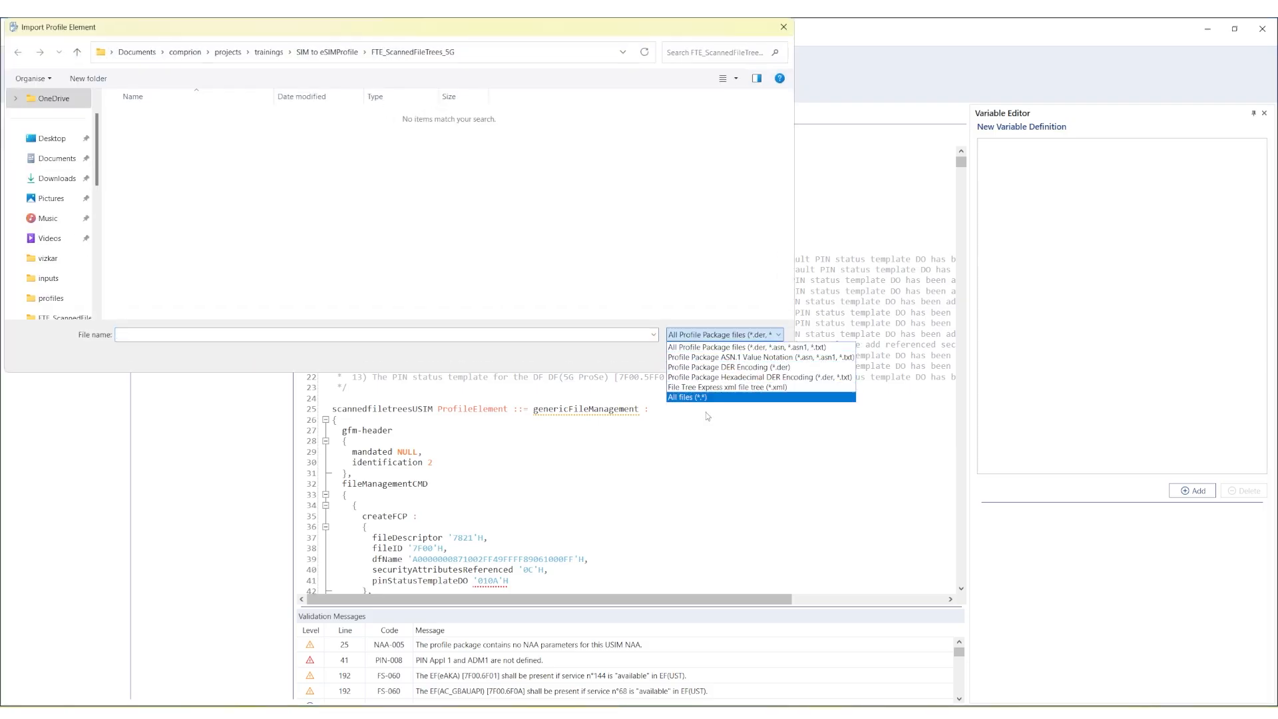
{"action": "left_click", "coordinate": [702, 387]}
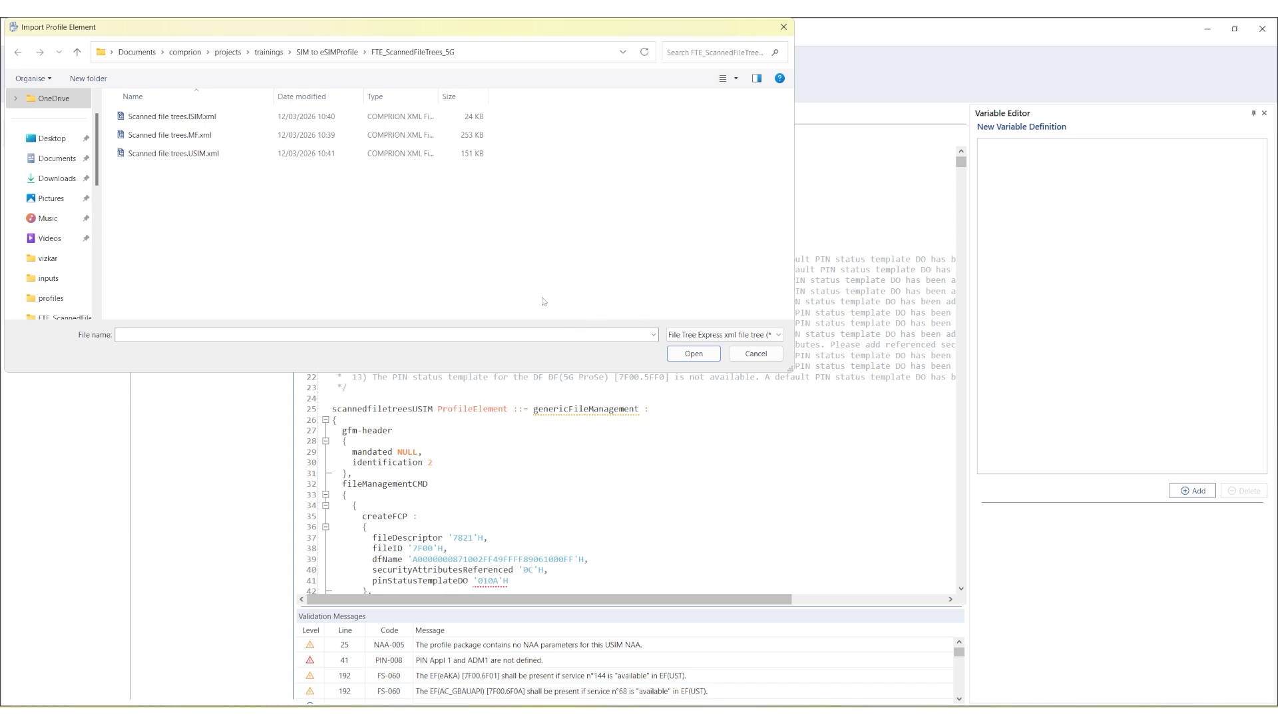
{"action": "double_click", "coordinate": [190, 118]}
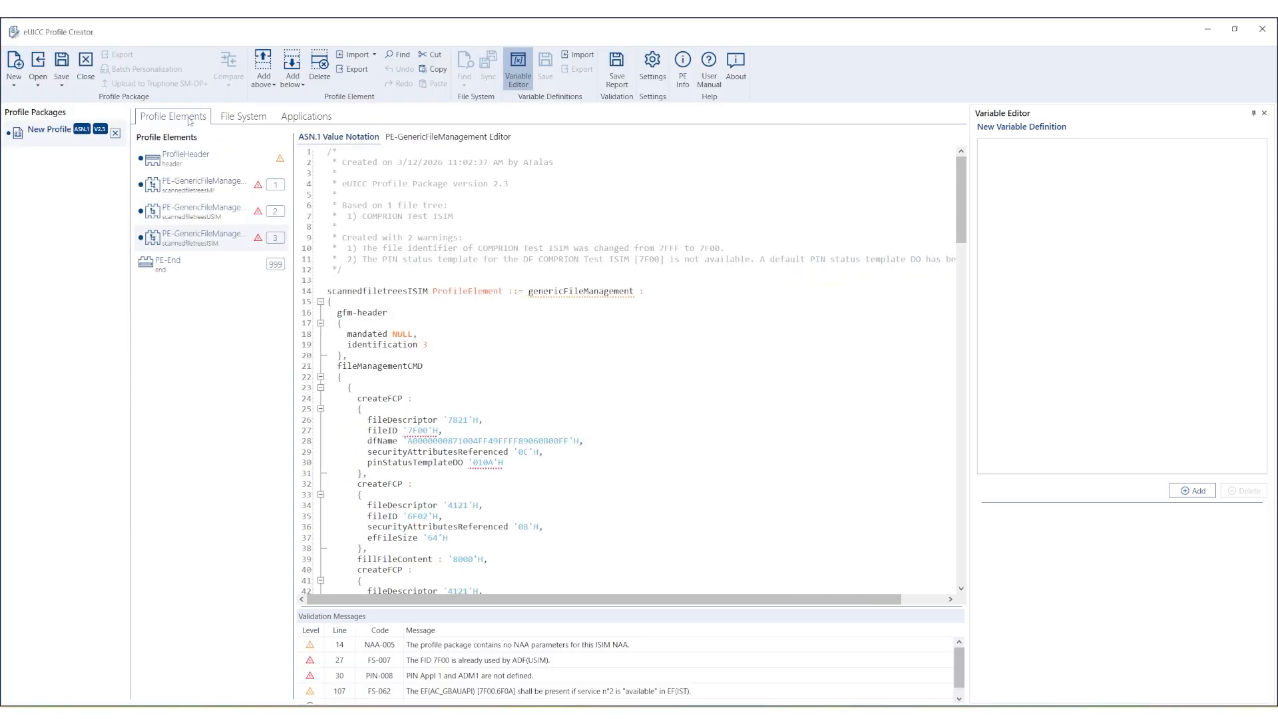
{"action": "key", "text": "Up"}
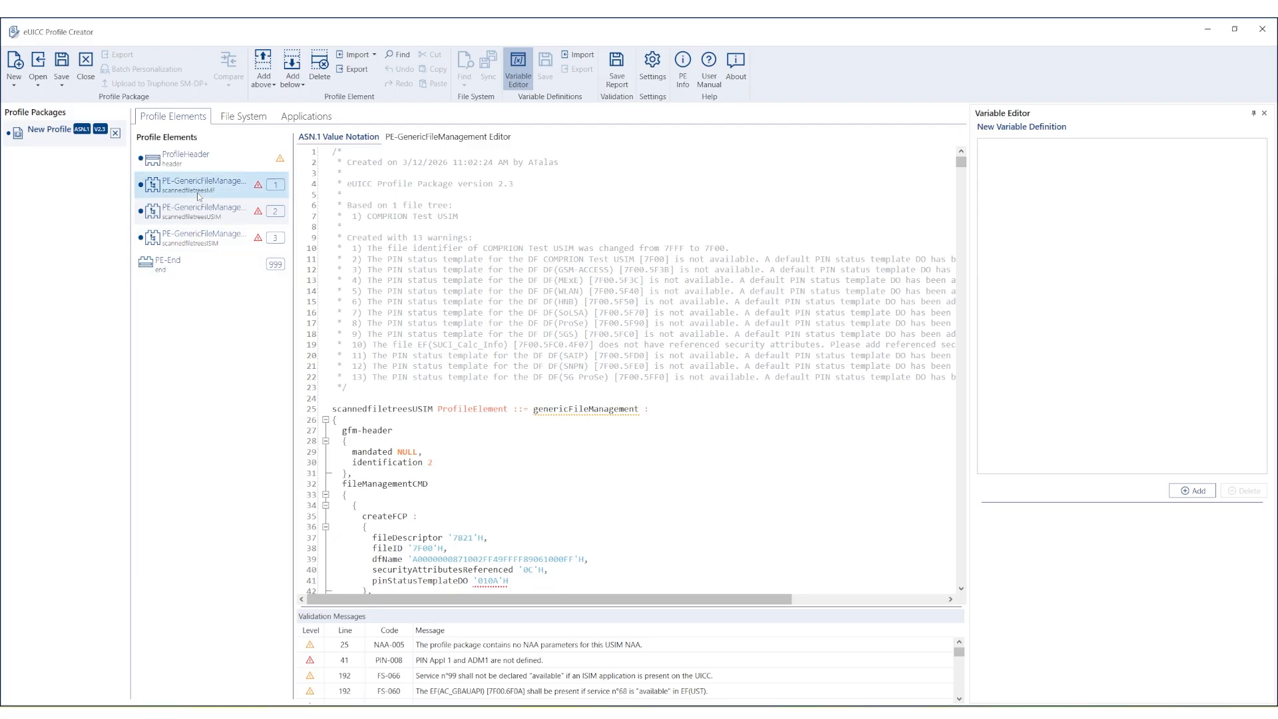
Add a PE-PUKCodes element below the USIM tree and remove the Local PUK 1 and PUK 2 rows.
{"action": "left_click", "coordinate": [300, 85]}
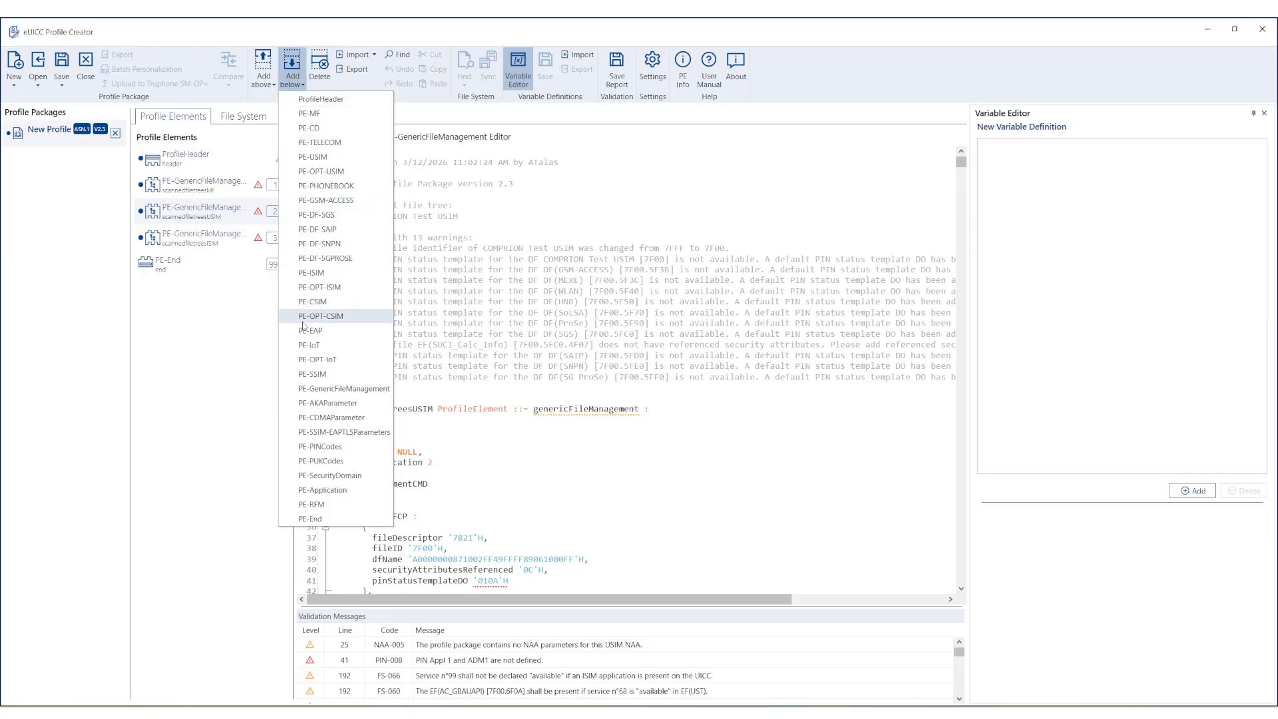
{"action": "left_click", "coordinate": [313, 462]}
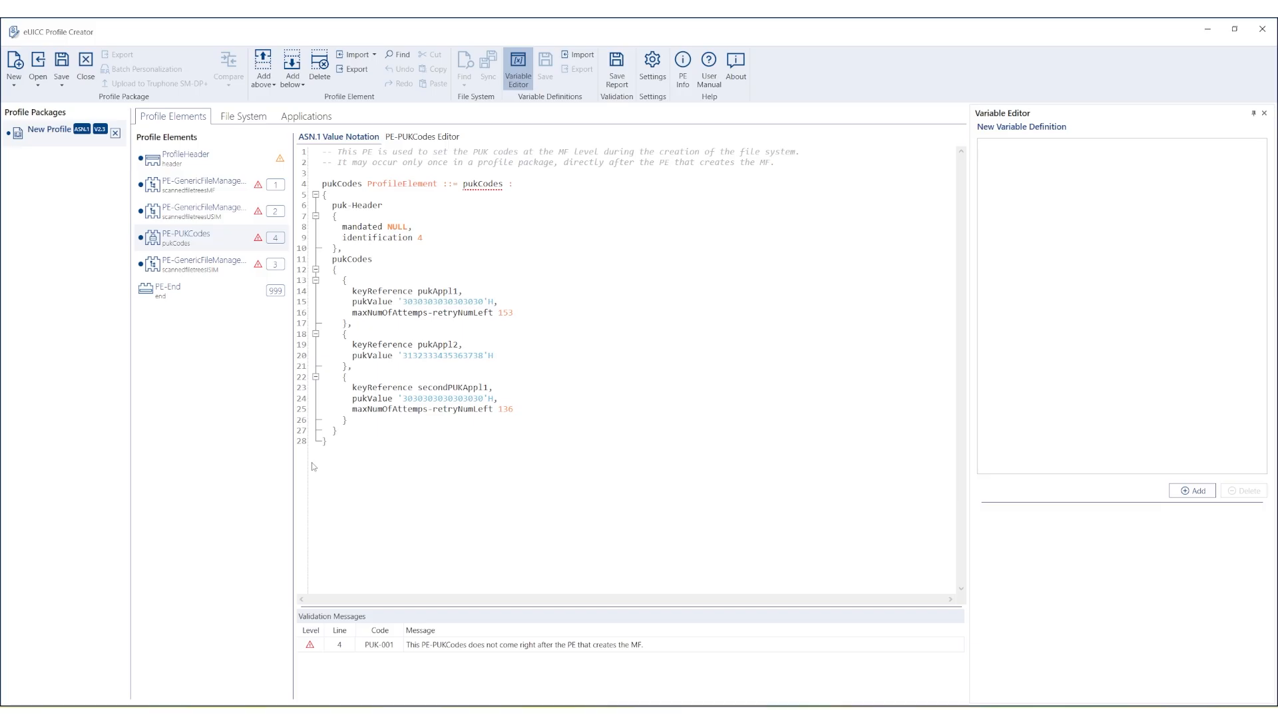
{"action": "left_click", "coordinate": [448, 141]}
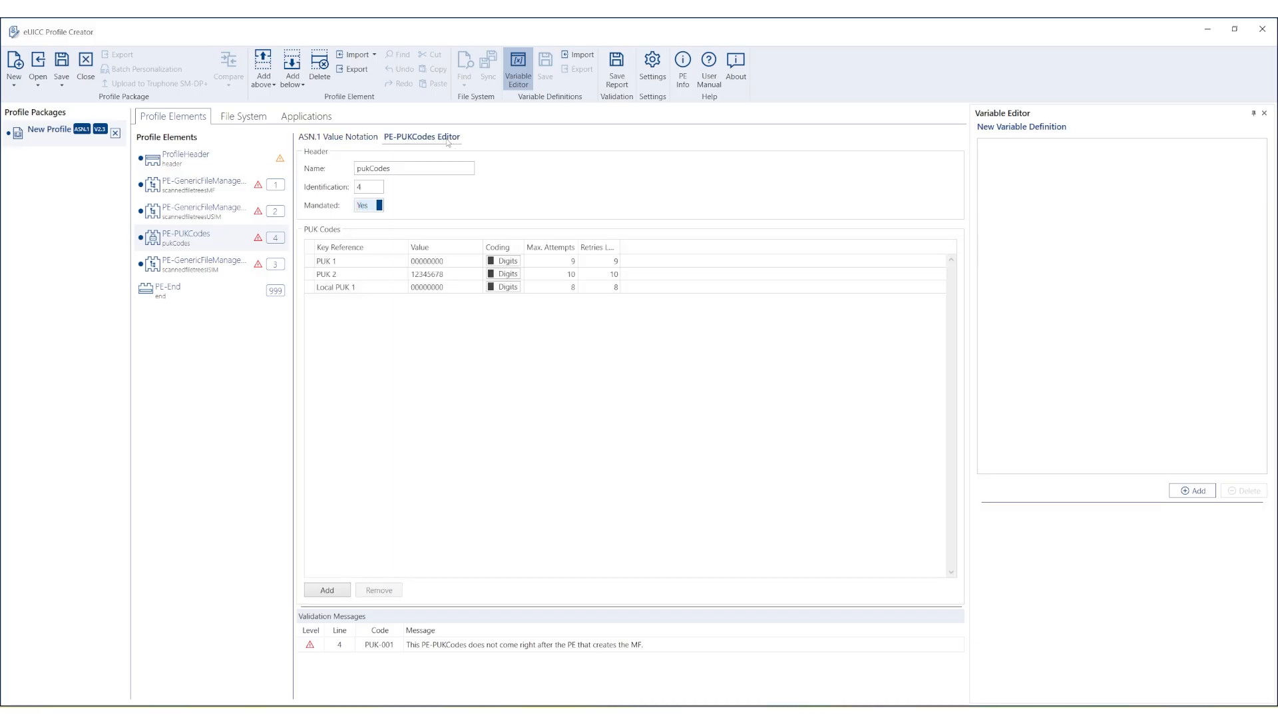
{"action": "left_click", "coordinate": [311, 290]}
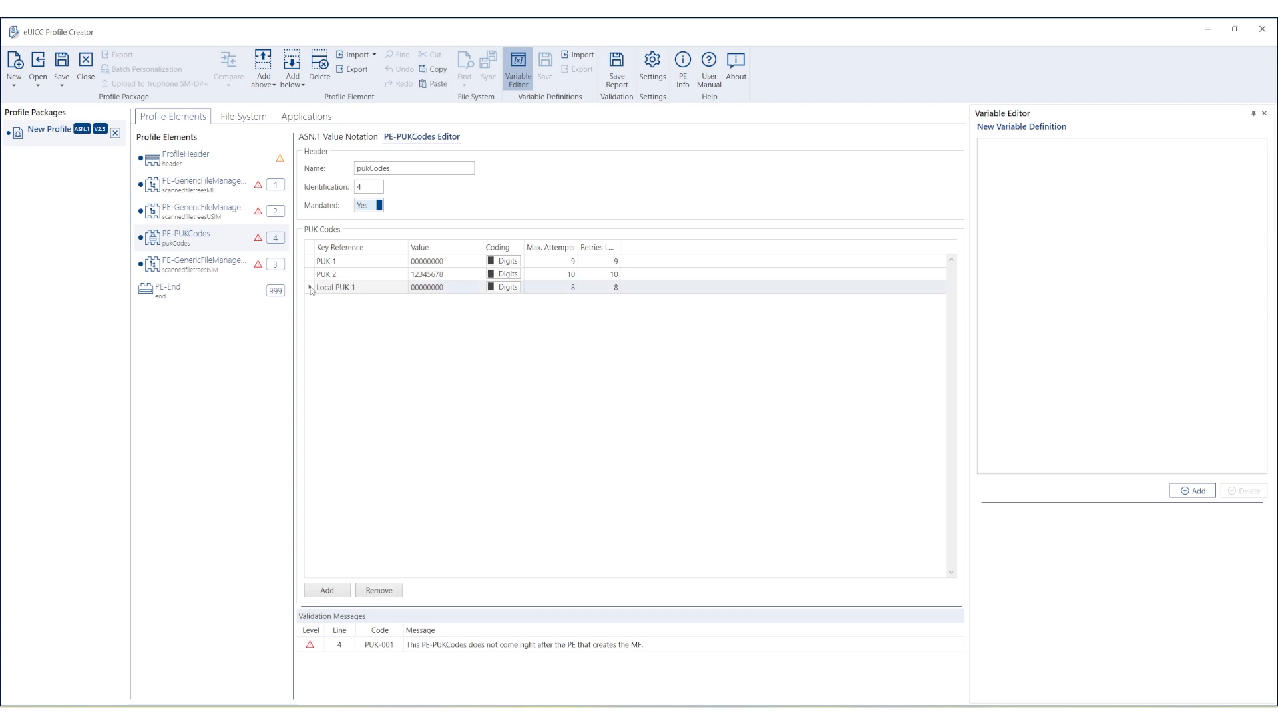
{"action": "left_click", "coordinate": [374, 591]}
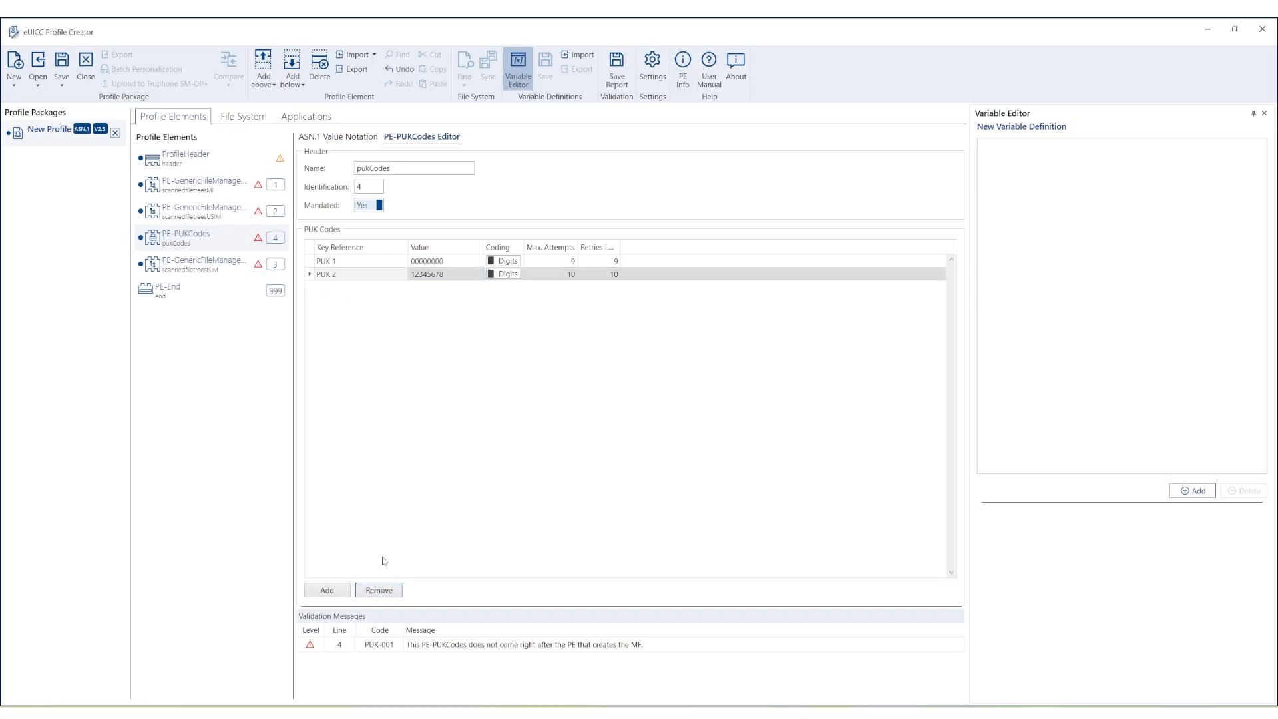
{"action": "left_click", "coordinate": [379, 591]}
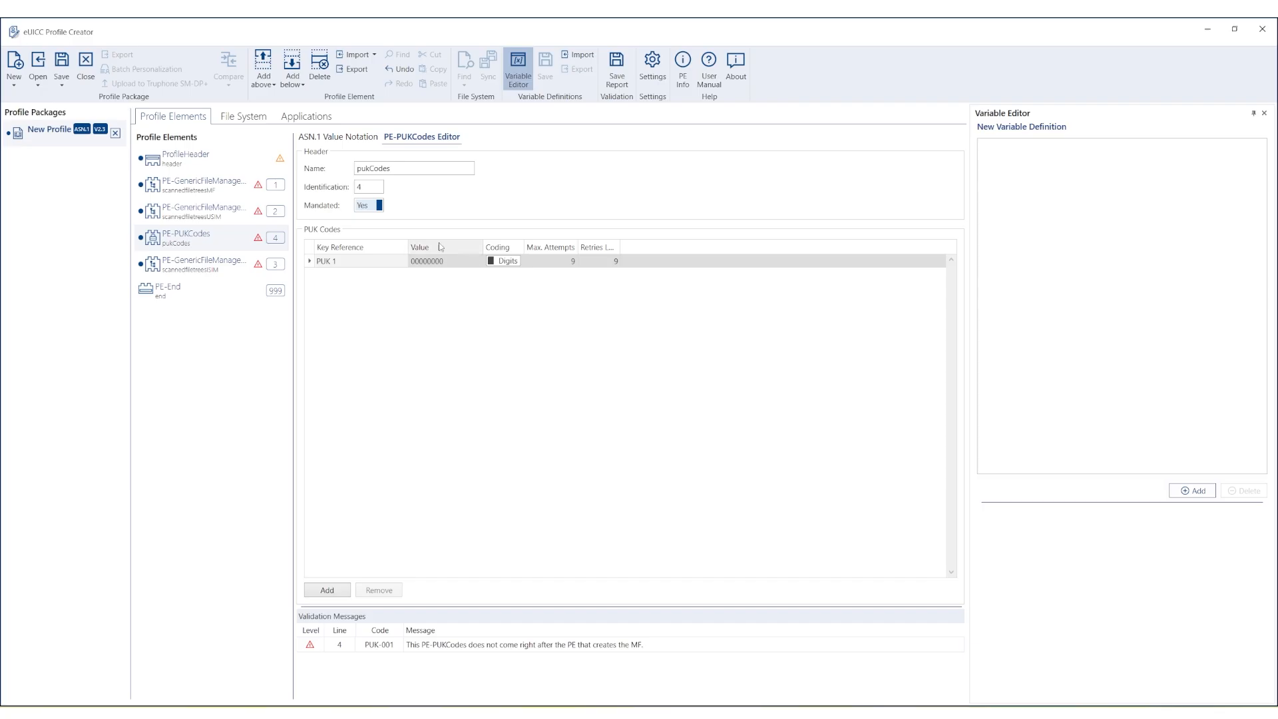
Add PE-PINCodes after the PUK codes, delete ADM1 and PIN Appl. 2, and enable PIN Appl. 1.
{"action": "left_click", "coordinate": [301, 85]}
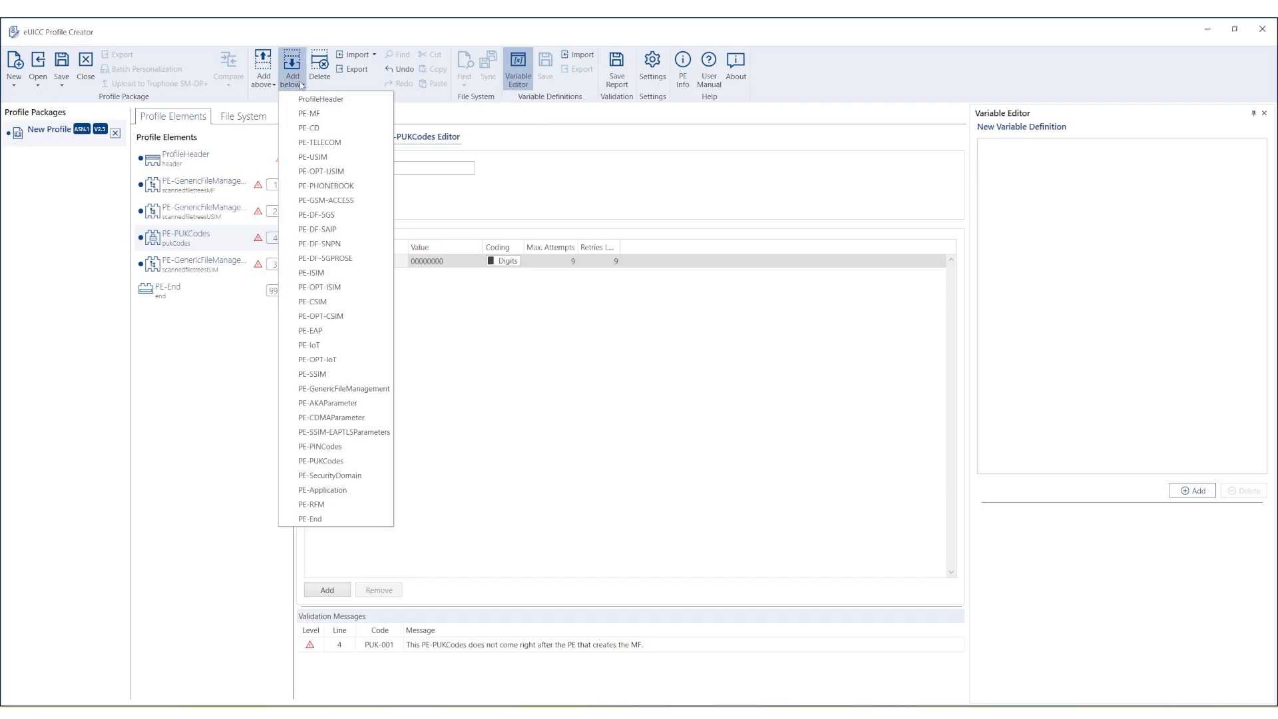
{"action": "left_click", "coordinate": [335, 447]}
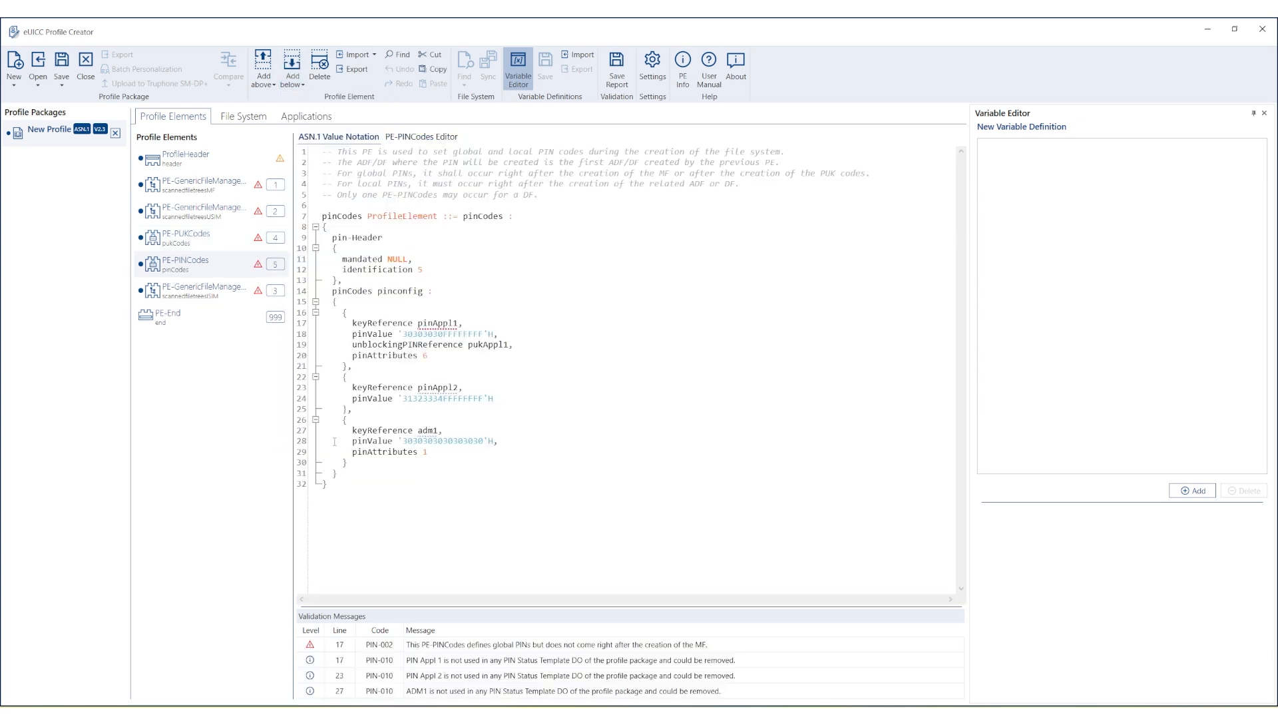
{"action": "left_click", "coordinate": [420, 138]}
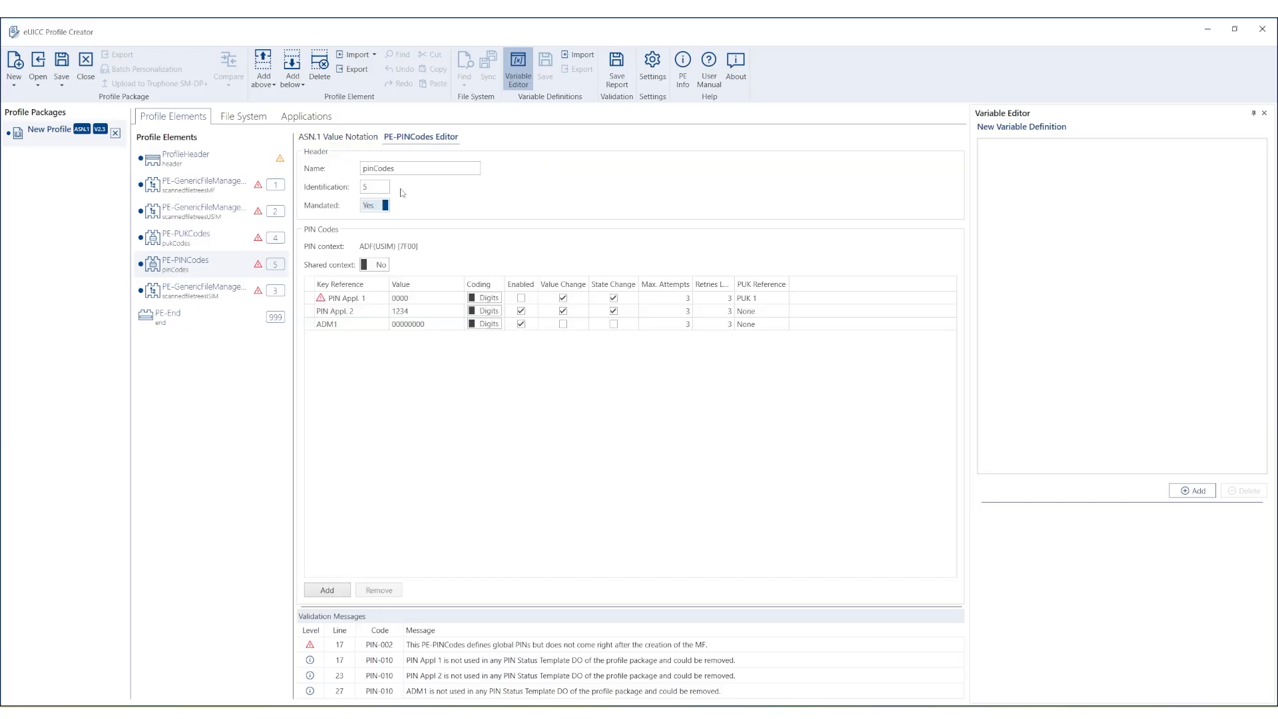
{"action": "left_click", "coordinate": [310, 326]}
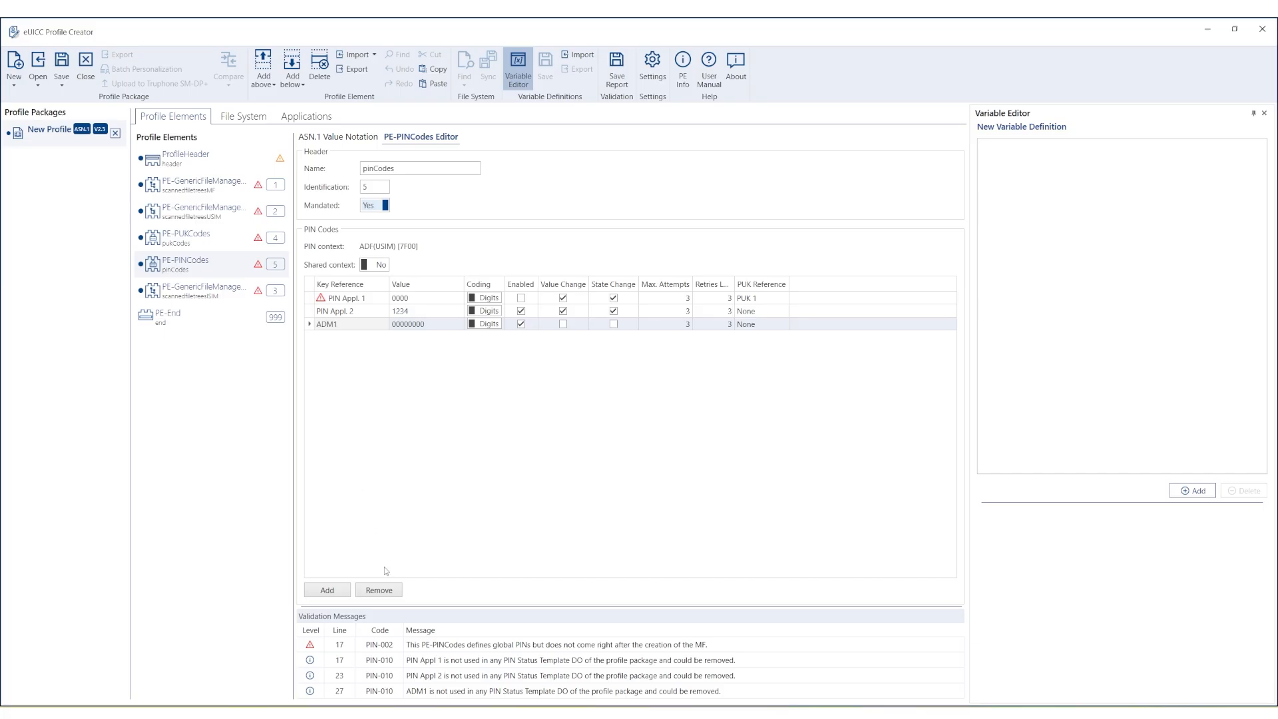
{"action": "left_click", "coordinate": [390, 592]}
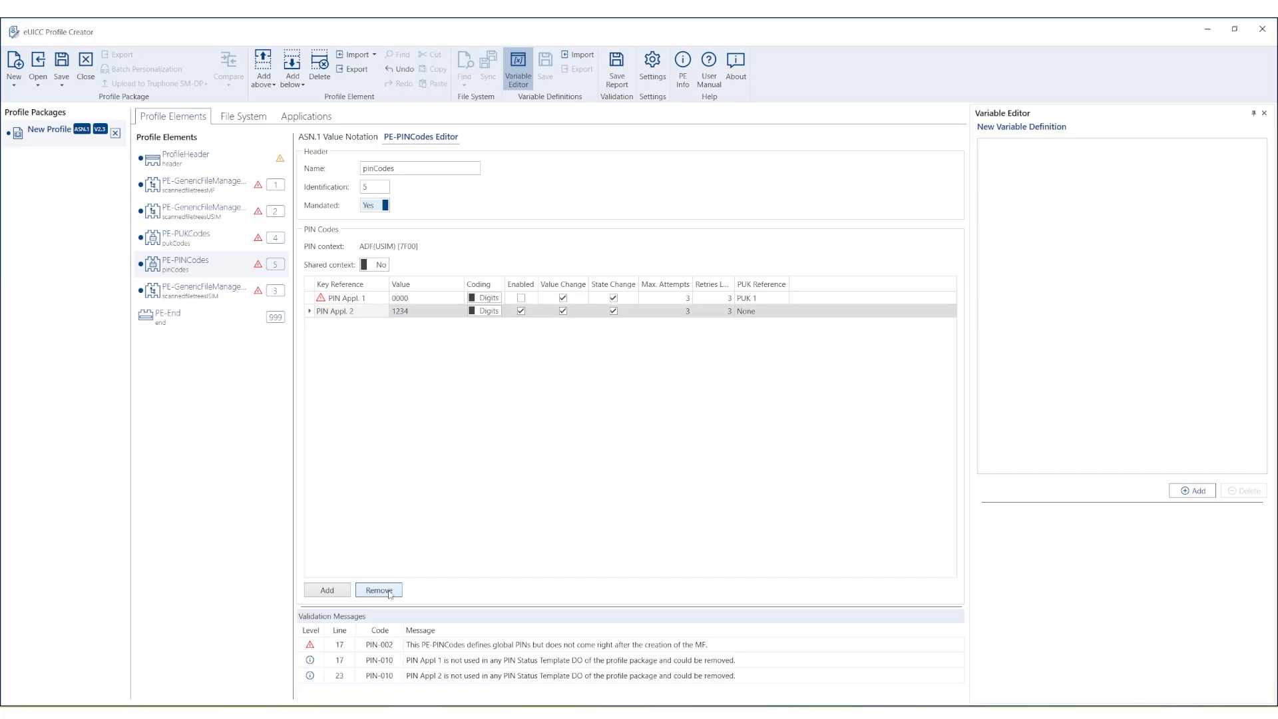
{"action": "left_click", "coordinate": [390, 593]}
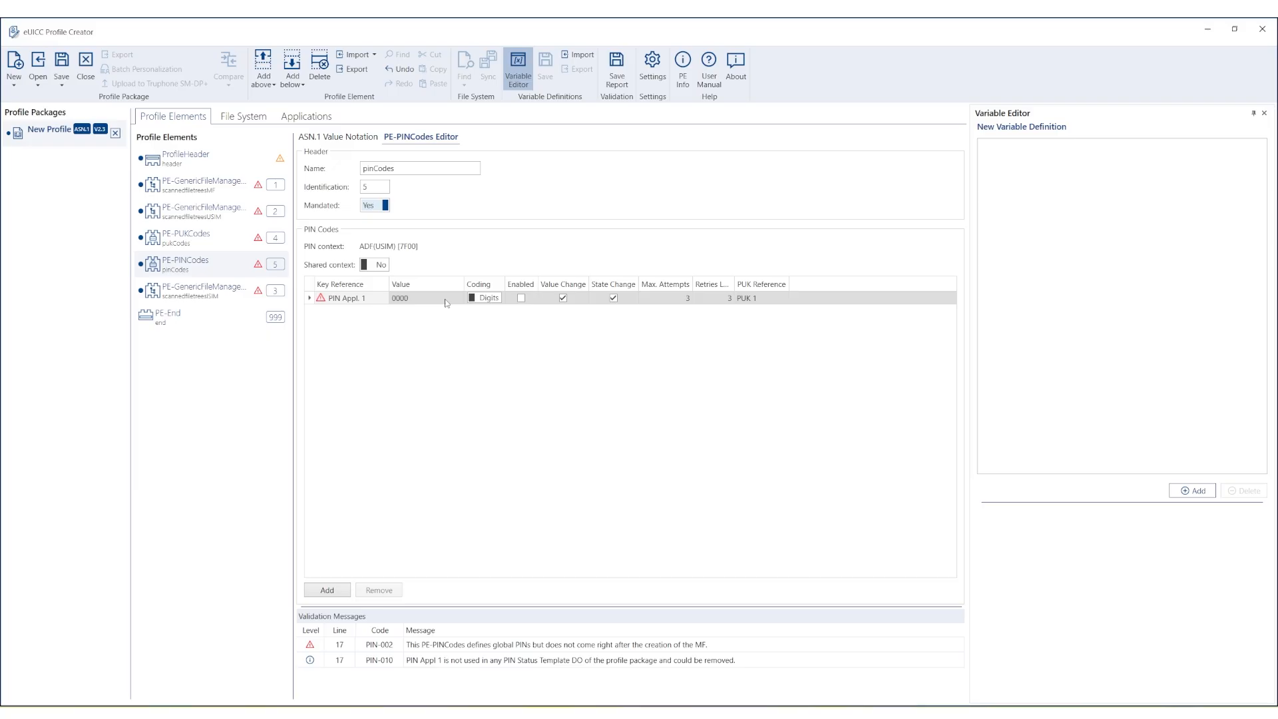
{"action": "left_click", "coordinate": [521, 298]}
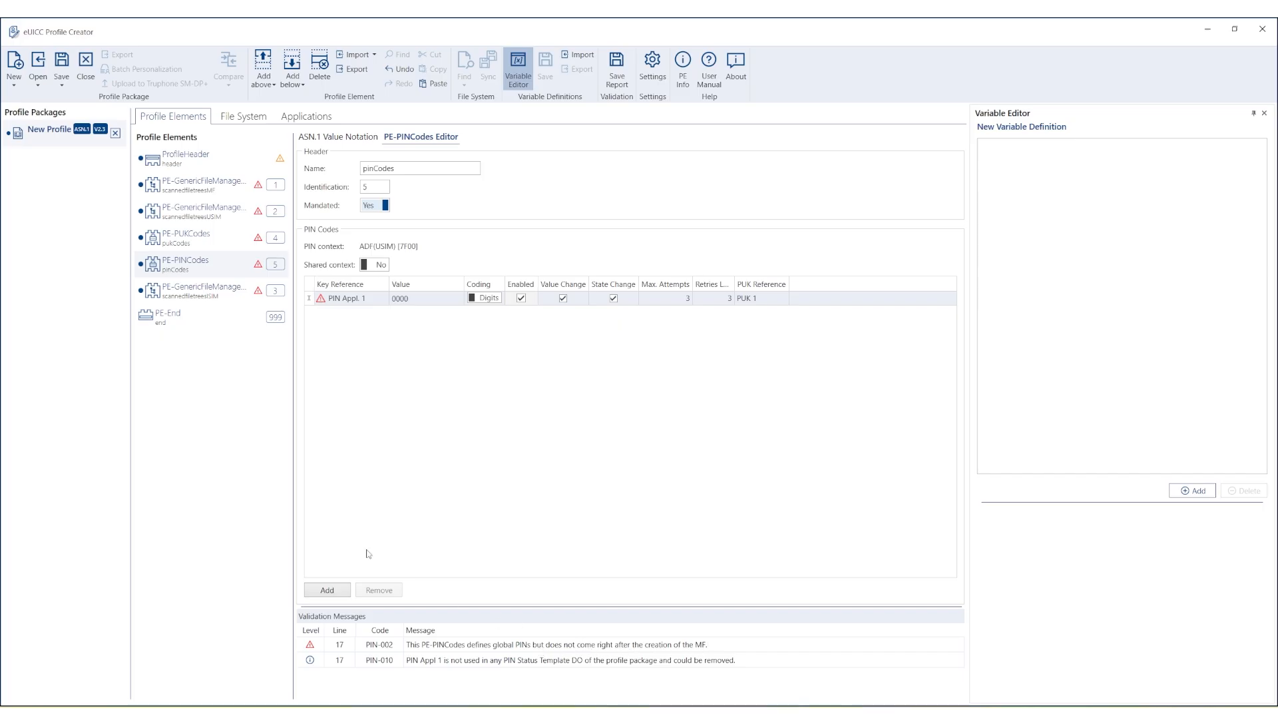
Move PE-PUKCodes and PE-PINCodes above the second PE-GenericFileManagement, then select that element.
{"action": "left_click", "coordinate": [201, 241]}
{"action": "left_click_drag", "start_coordinate": [202, 242], "coordinate": [201, 215]}
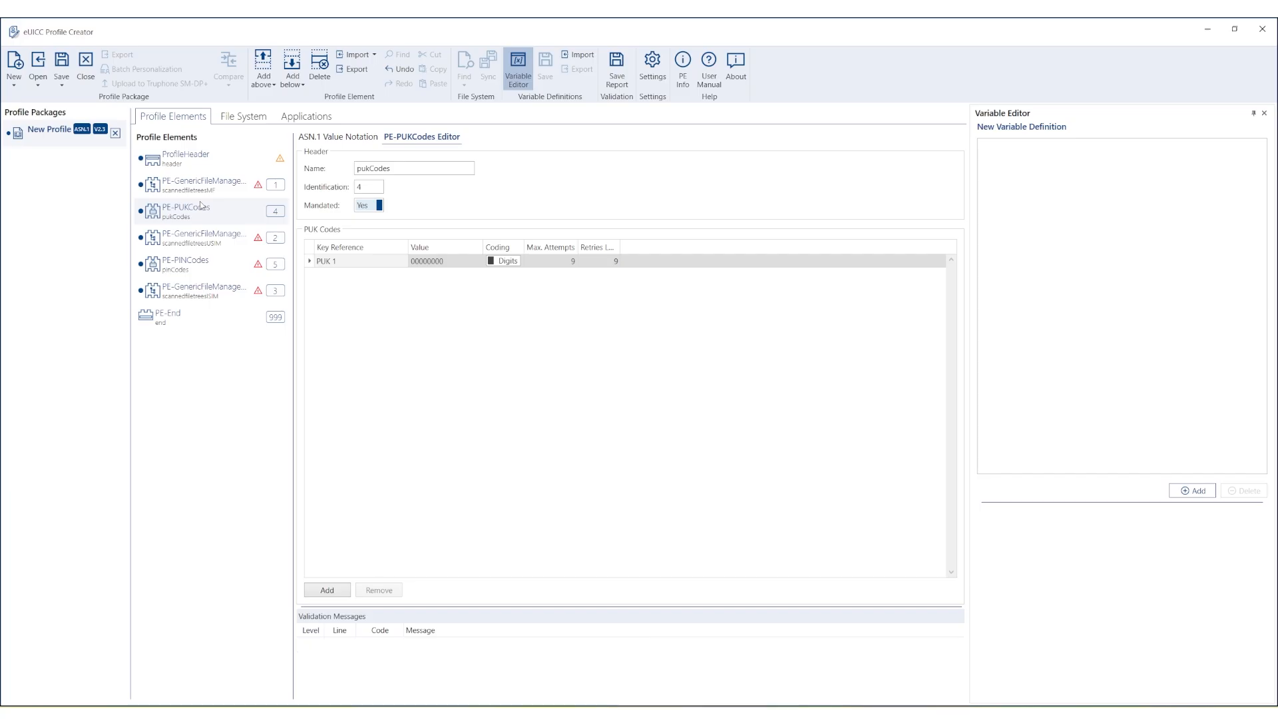
{"action": "left_click_drag", "start_coordinate": [211, 273], "coordinate": [211, 242]}
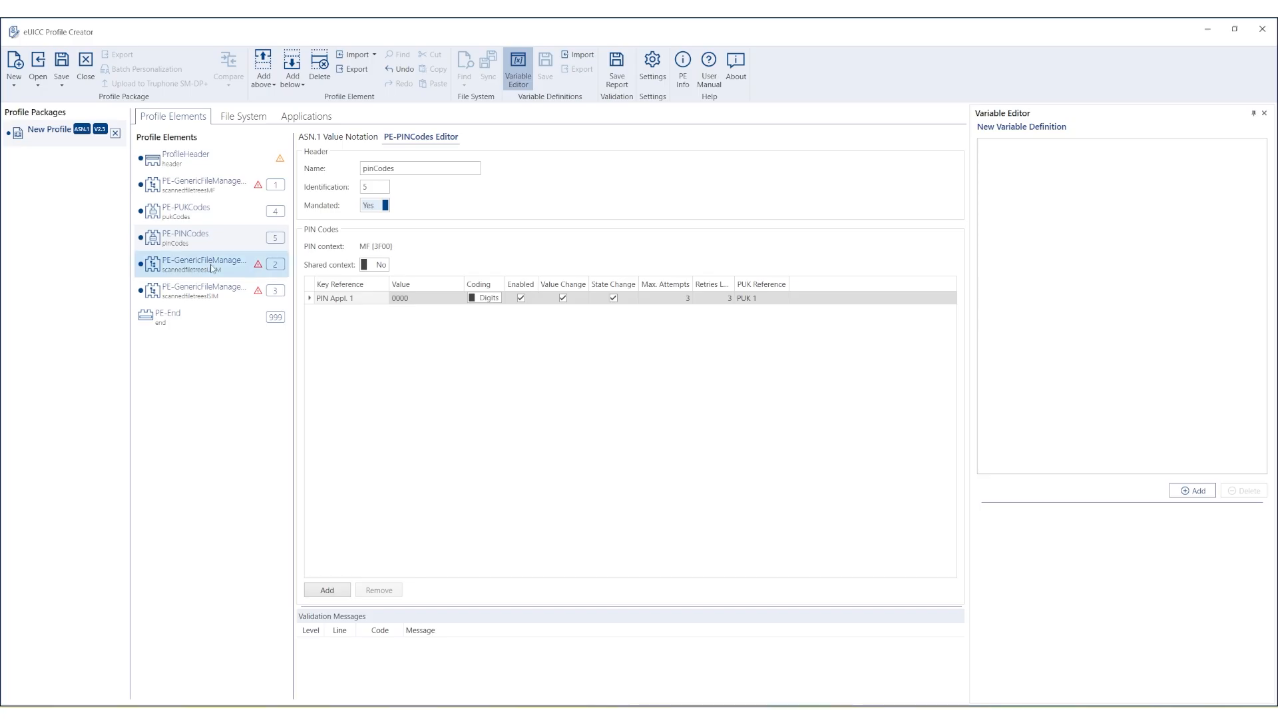
{"action": "left_click", "coordinate": [212, 268]}
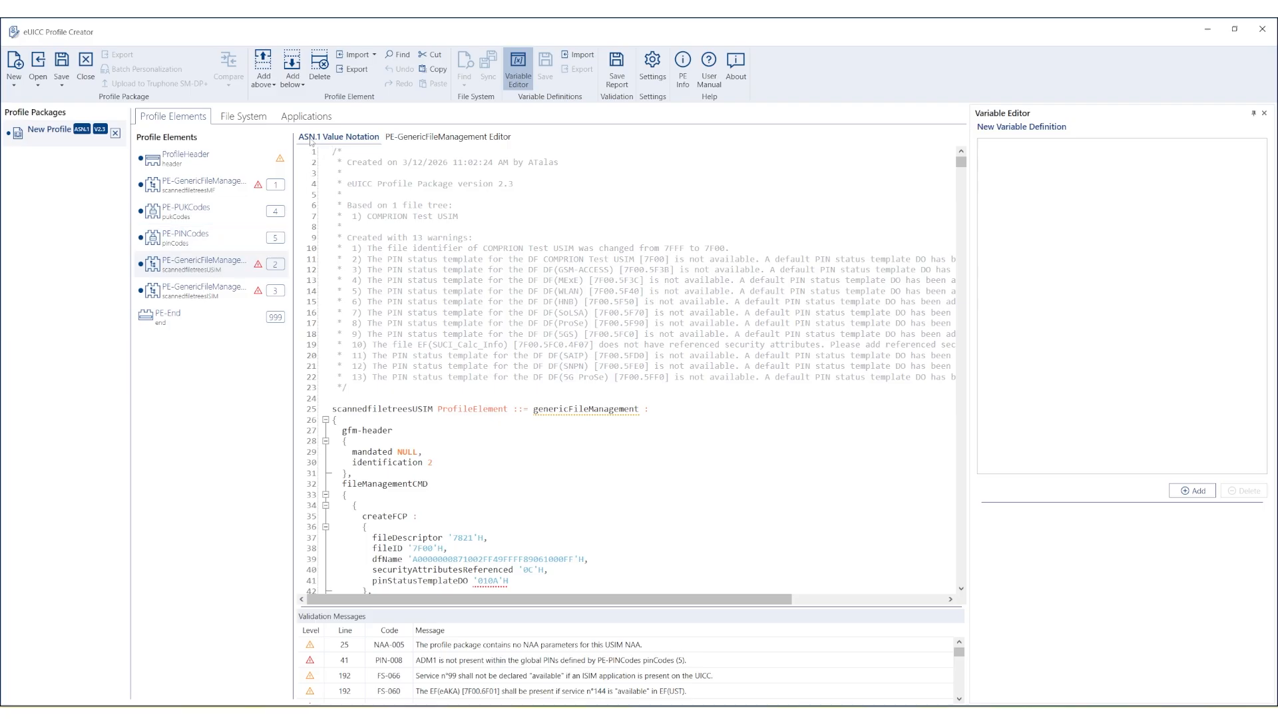
Insert a PE-PINCodes below the USIM tree, delete ADM1 and PIN Appl. 2, and enable Second PIN Appl. 1.
{"action": "left_click", "coordinate": [298, 73]}
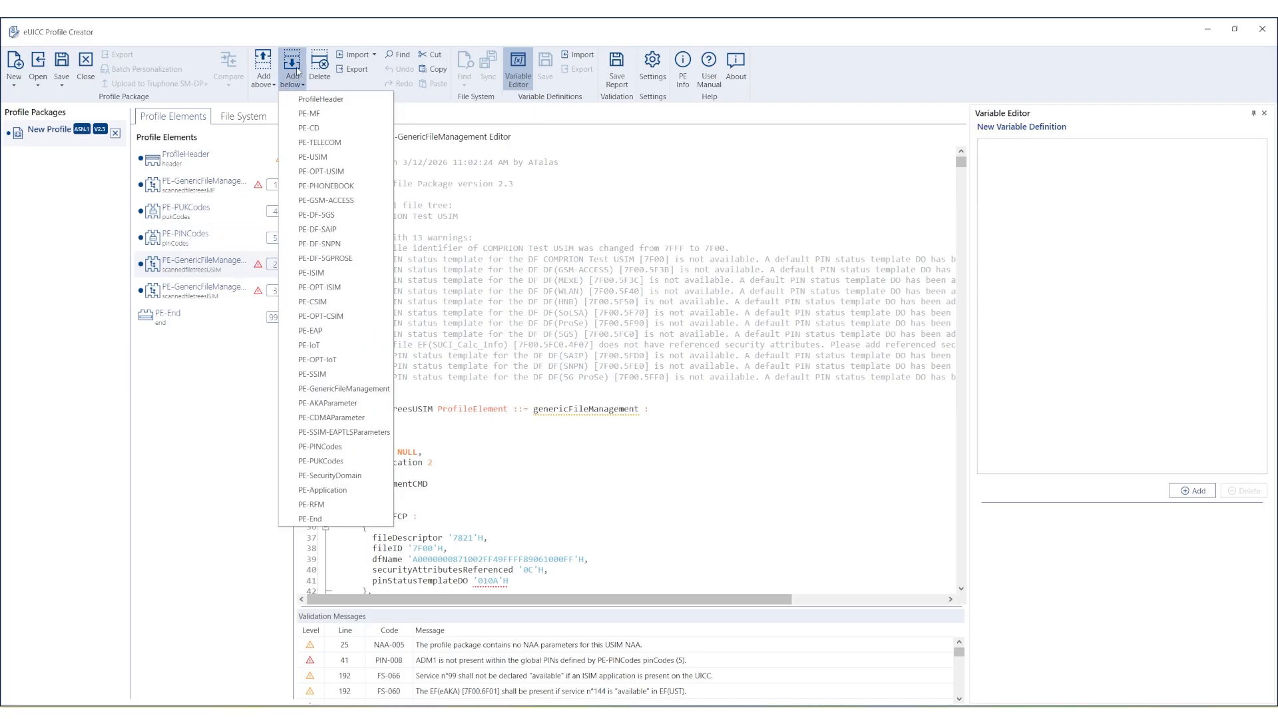
{"action": "left_click", "coordinate": [330, 448]}
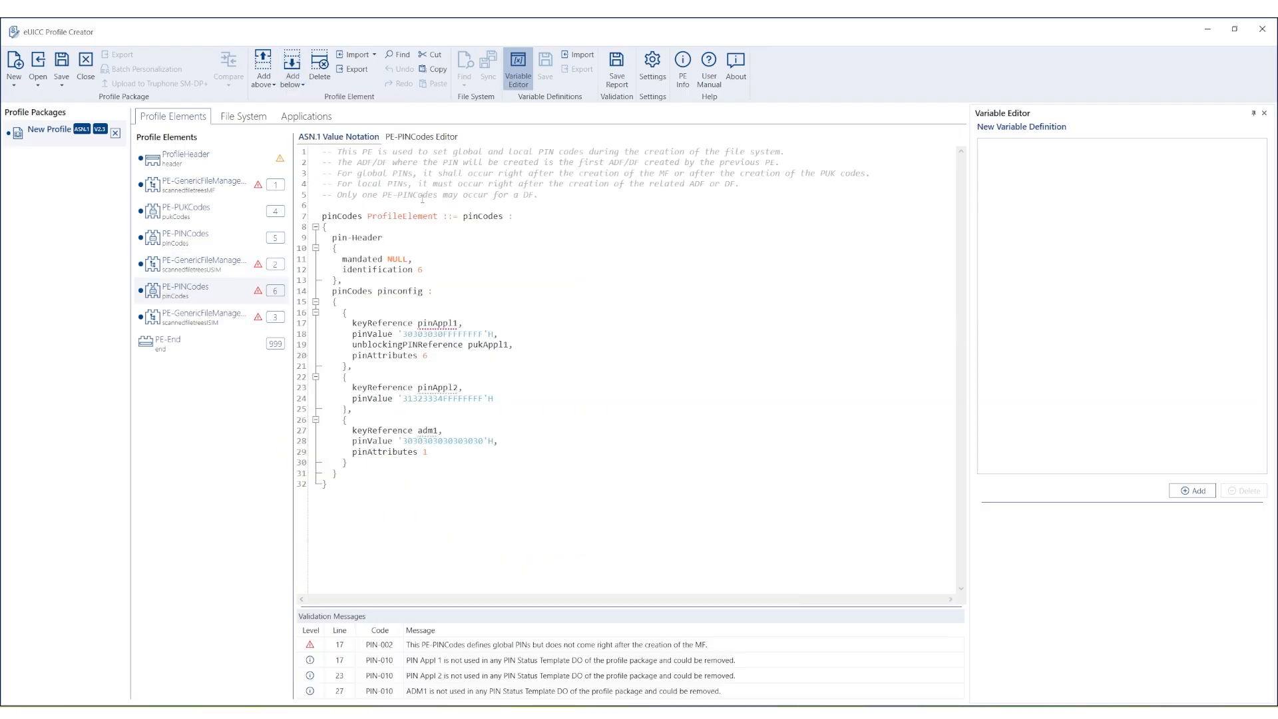
{"action": "left_click", "coordinate": [427, 139]}
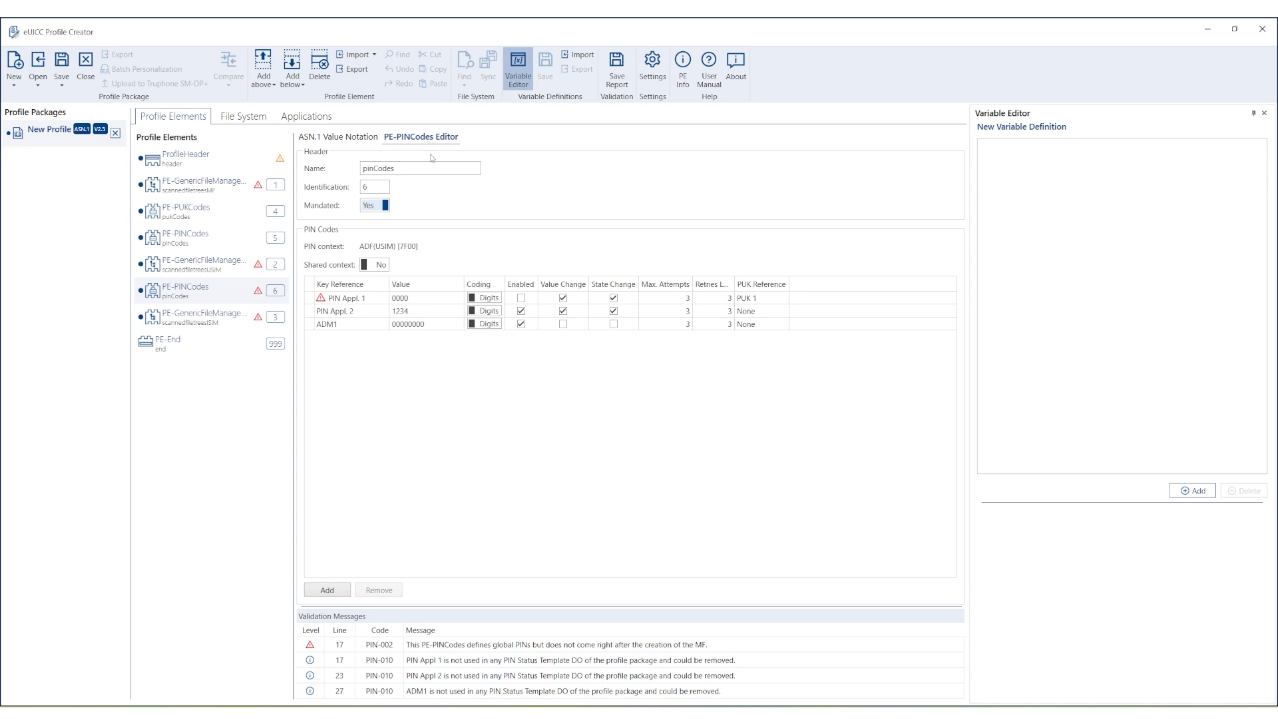
{"action": "left_click", "coordinate": [309, 326]}
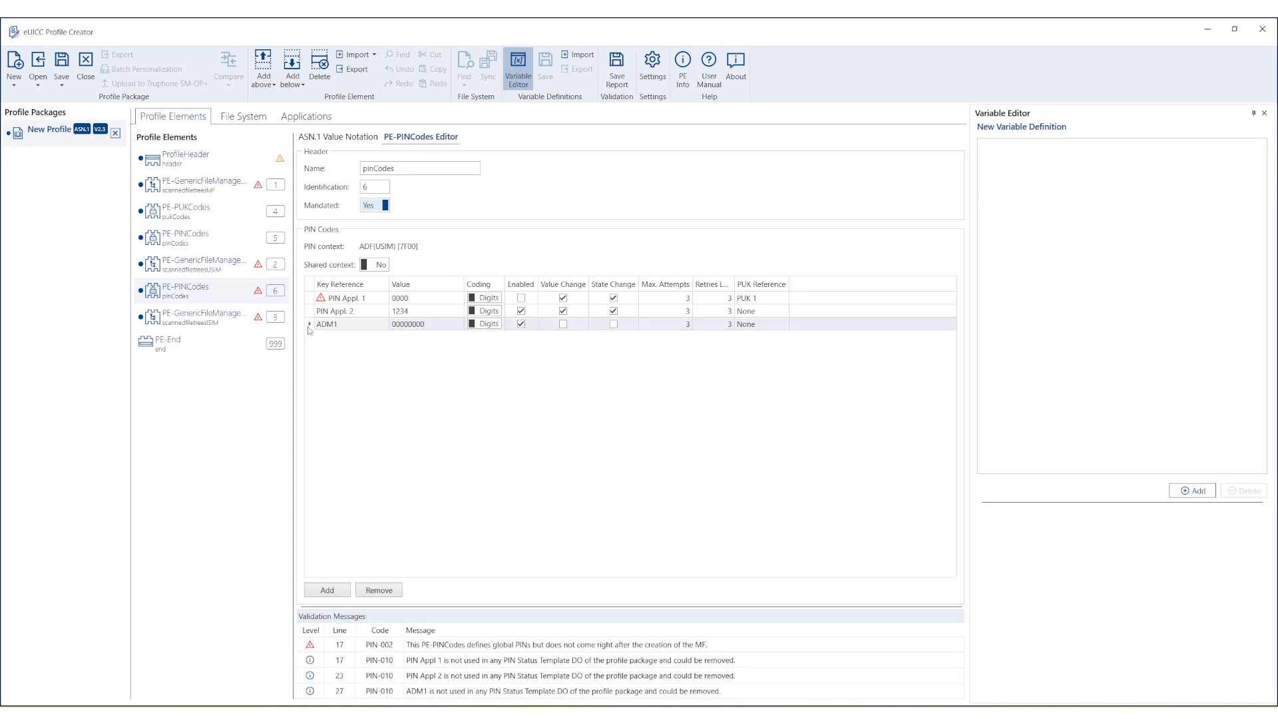
{"action": "left_click", "coordinate": [378, 592]}
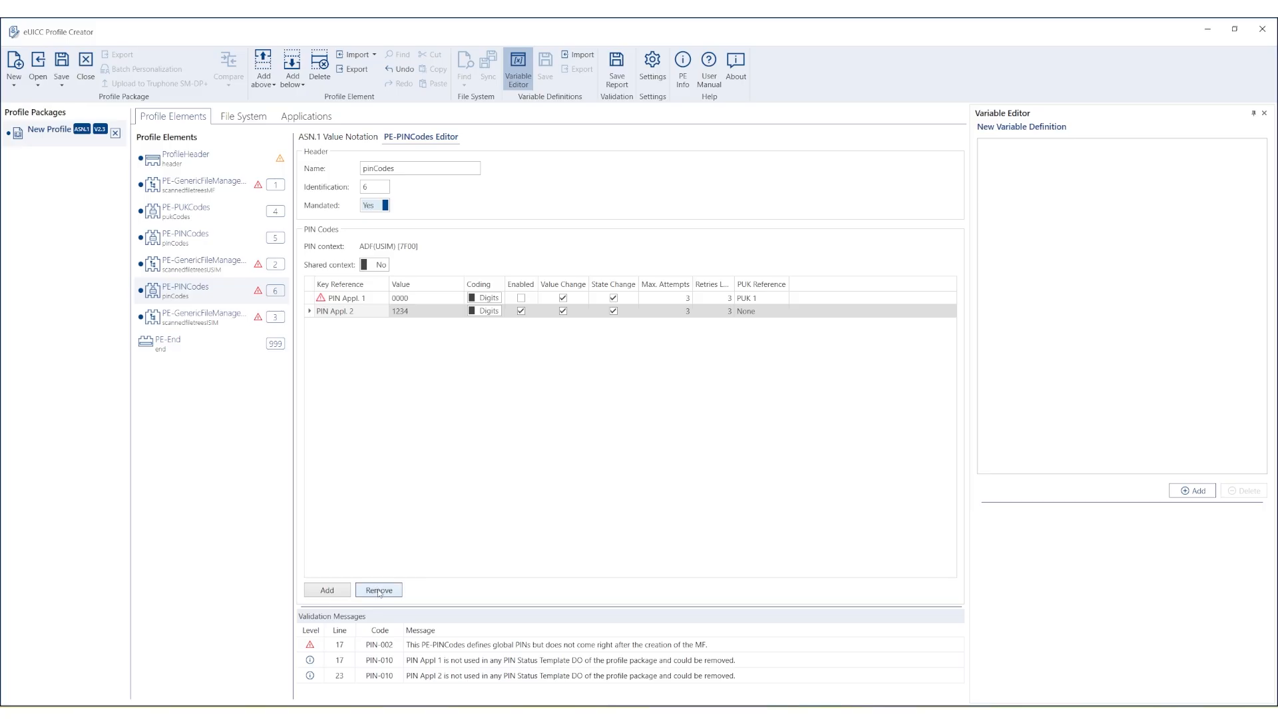
{"action": "left_click", "coordinate": [379, 591]}
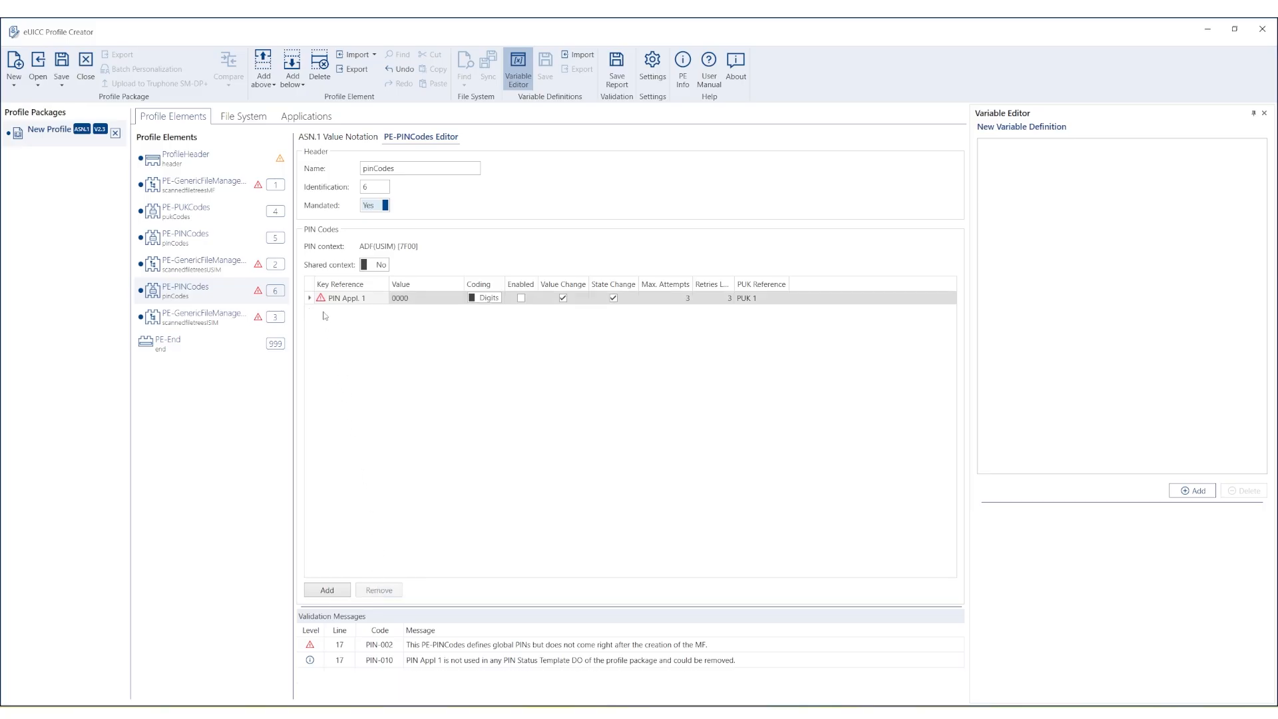
{"action": "left_click", "coordinate": [344, 299]}
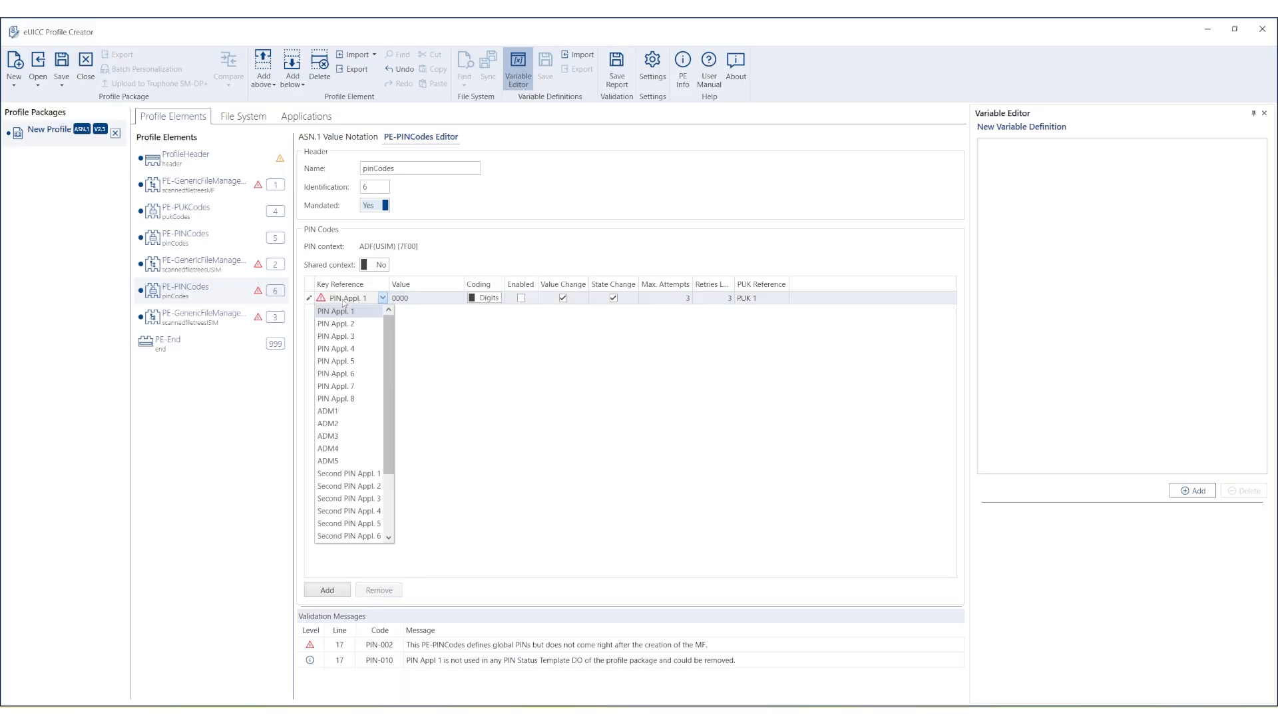
{"action": "left_click_drag", "start_coordinate": [392, 332], "coordinate": [392, 352]}
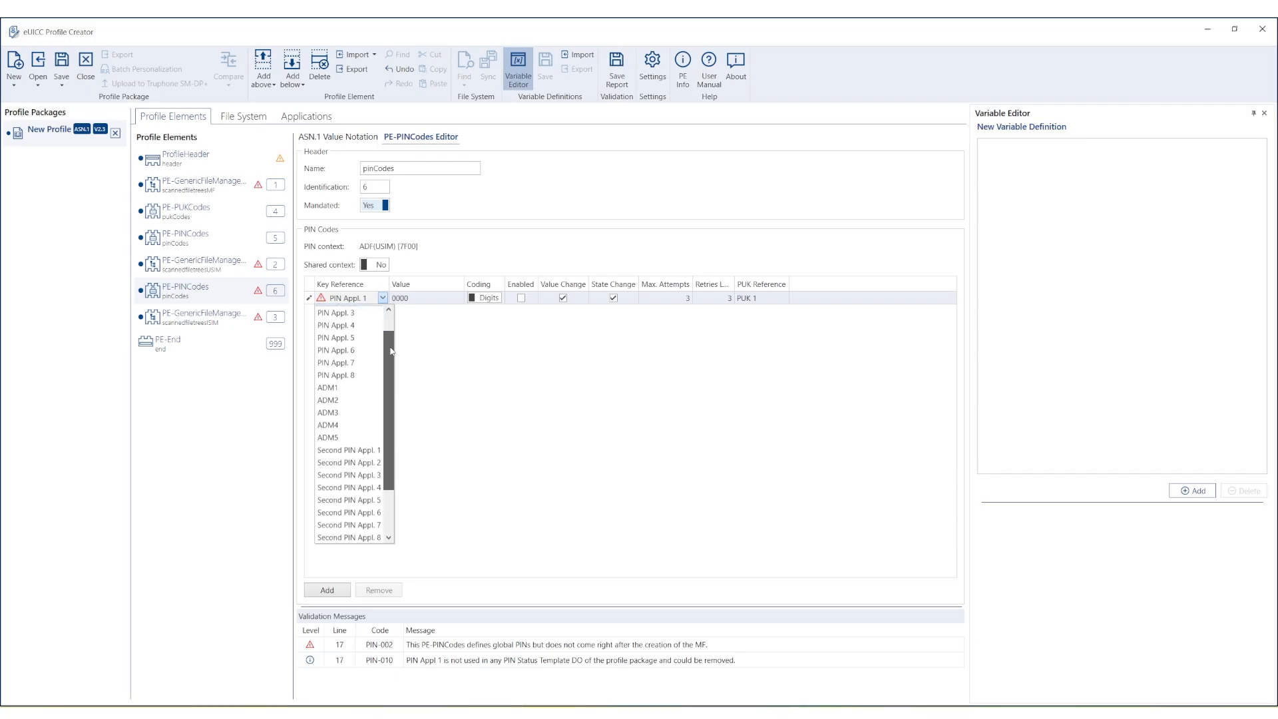
{"action": "left_click", "coordinate": [363, 451]}
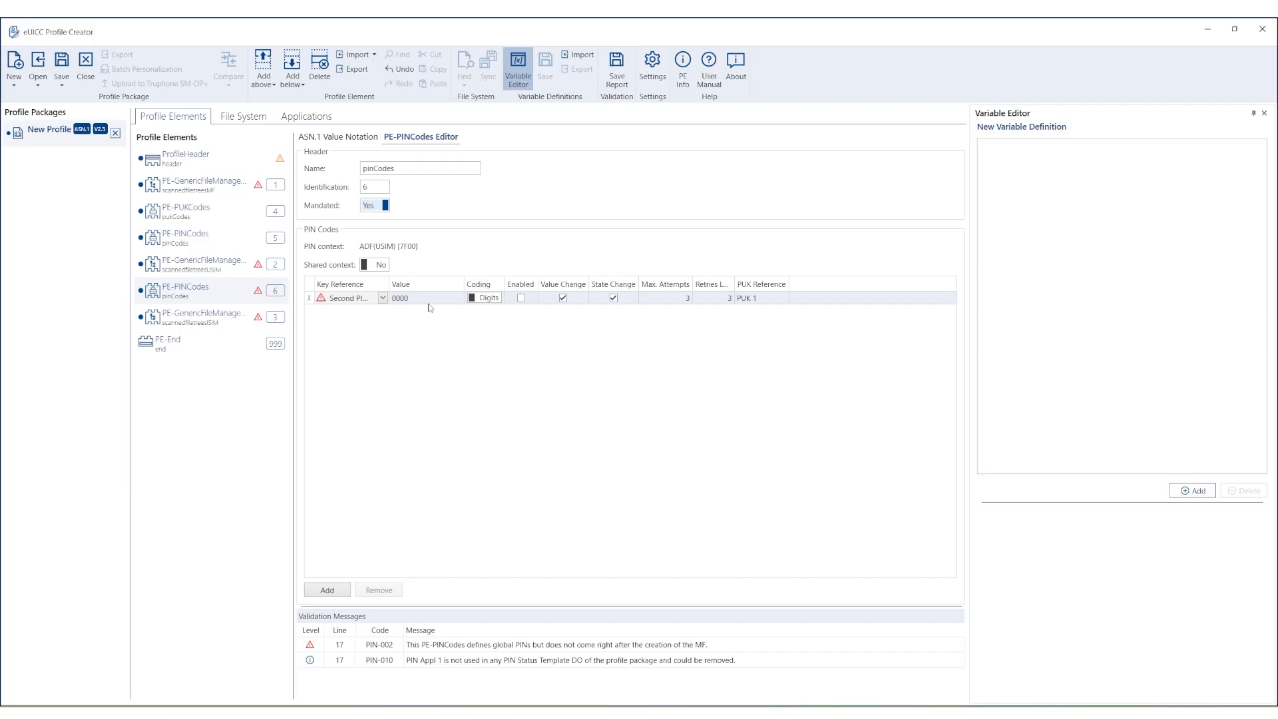
{"action": "left_click", "coordinate": [523, 299]}
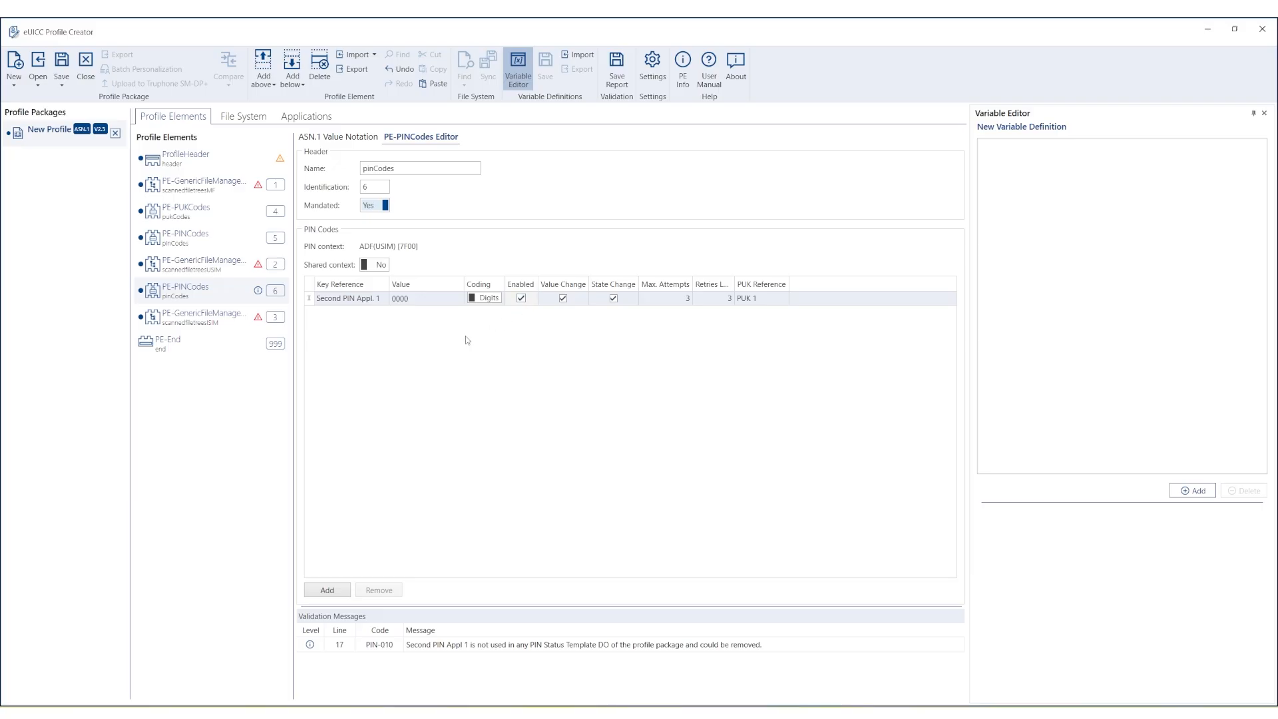
{"action": "left_click", "coordinate": [231, 325]}
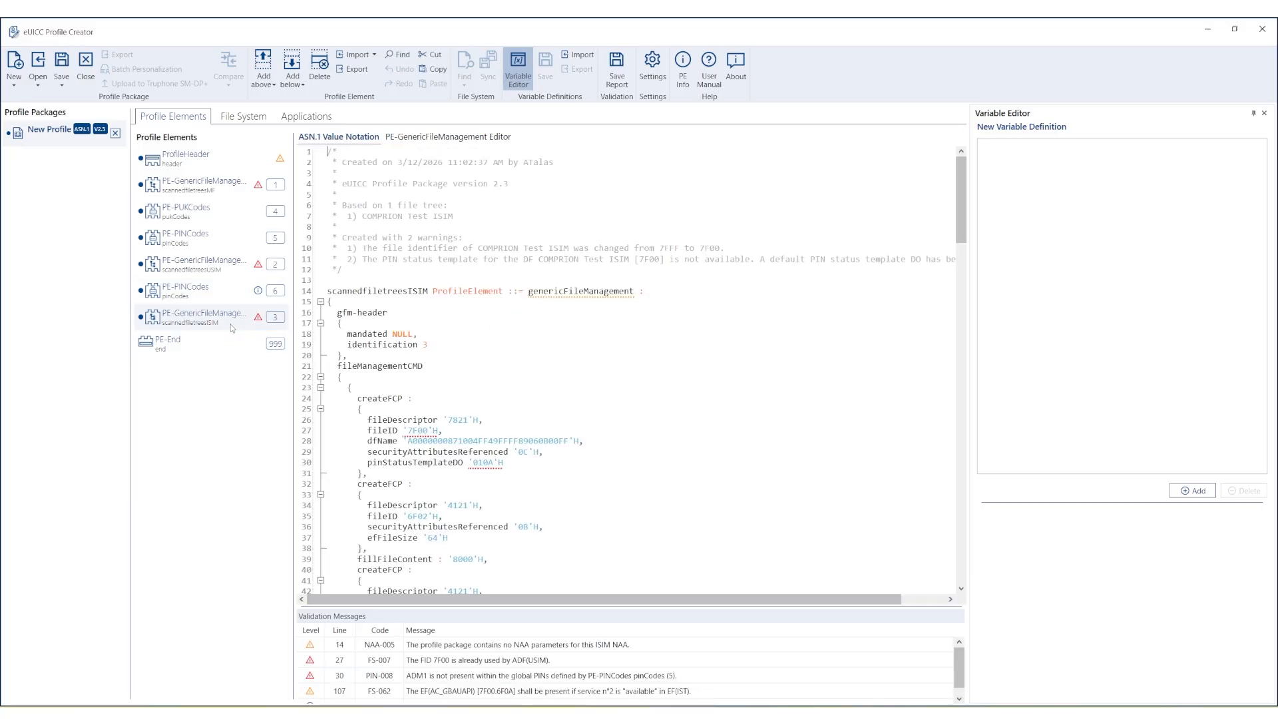
Insert a PE-PINCodes below the ISIM tree, delete ADM1 and PIN Appl. 2, and enable Second PIN Appl. 1.
{"action": "left_click", "coordinate": [298, 88]}
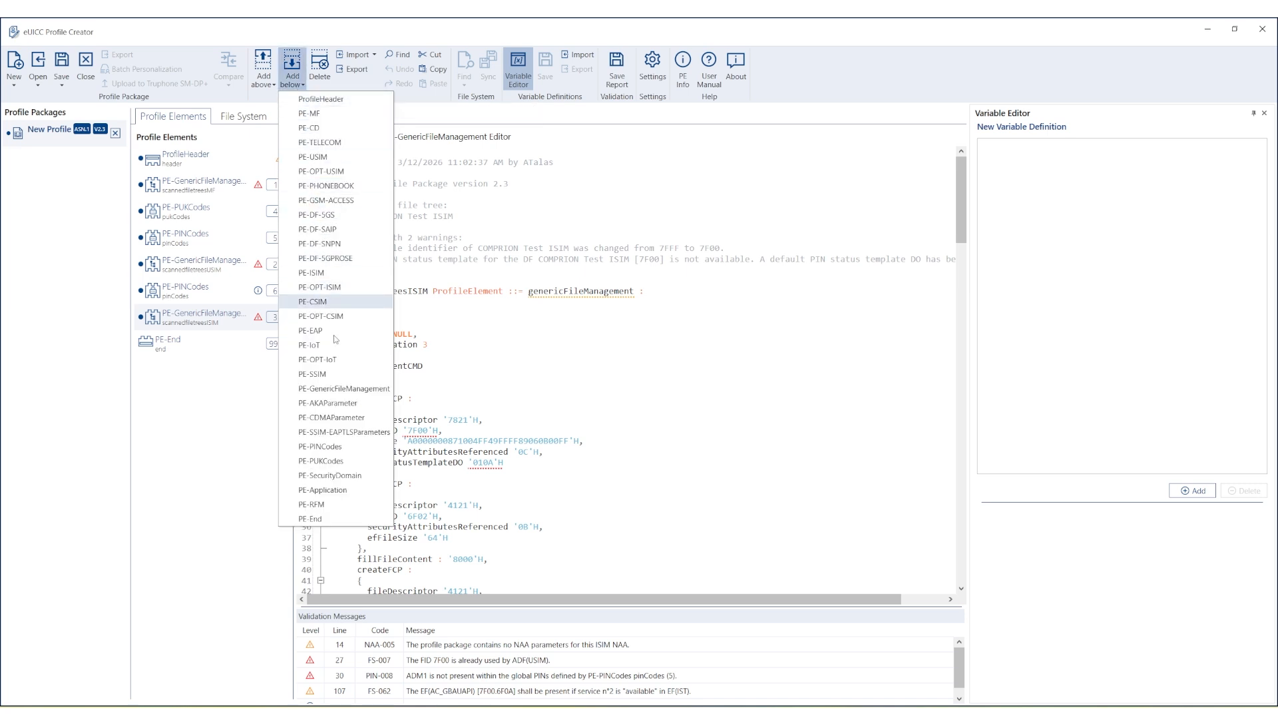
{"action": "left_click", "coordinate": [321, 447]}
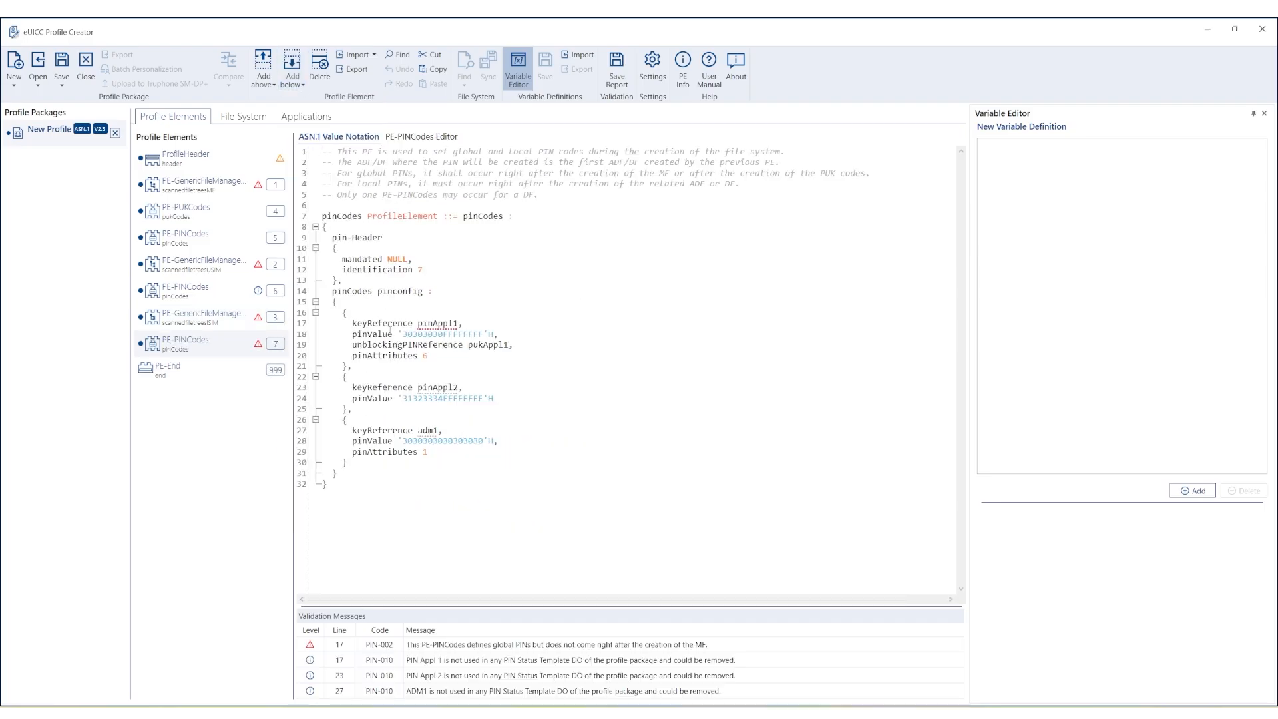
{"action": "left_click", "coordinate": [439, 138]}
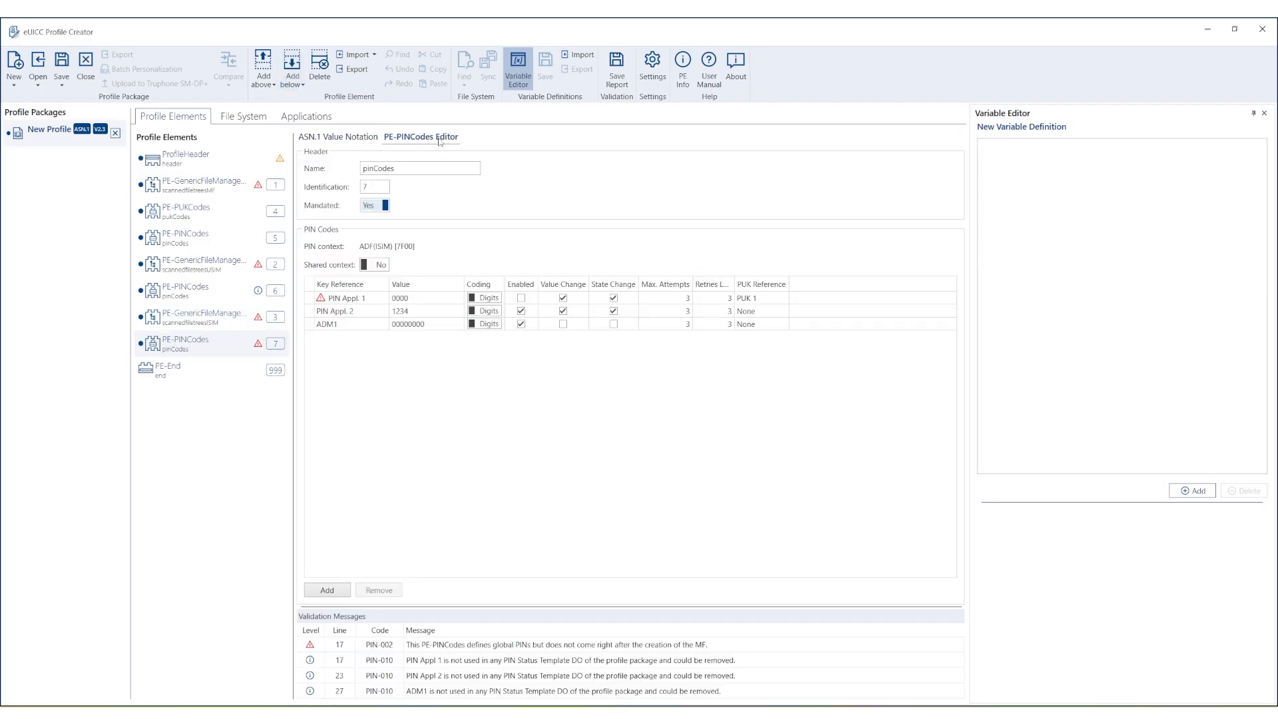
{"action": "left_click", "coordinate": [311, 326]}
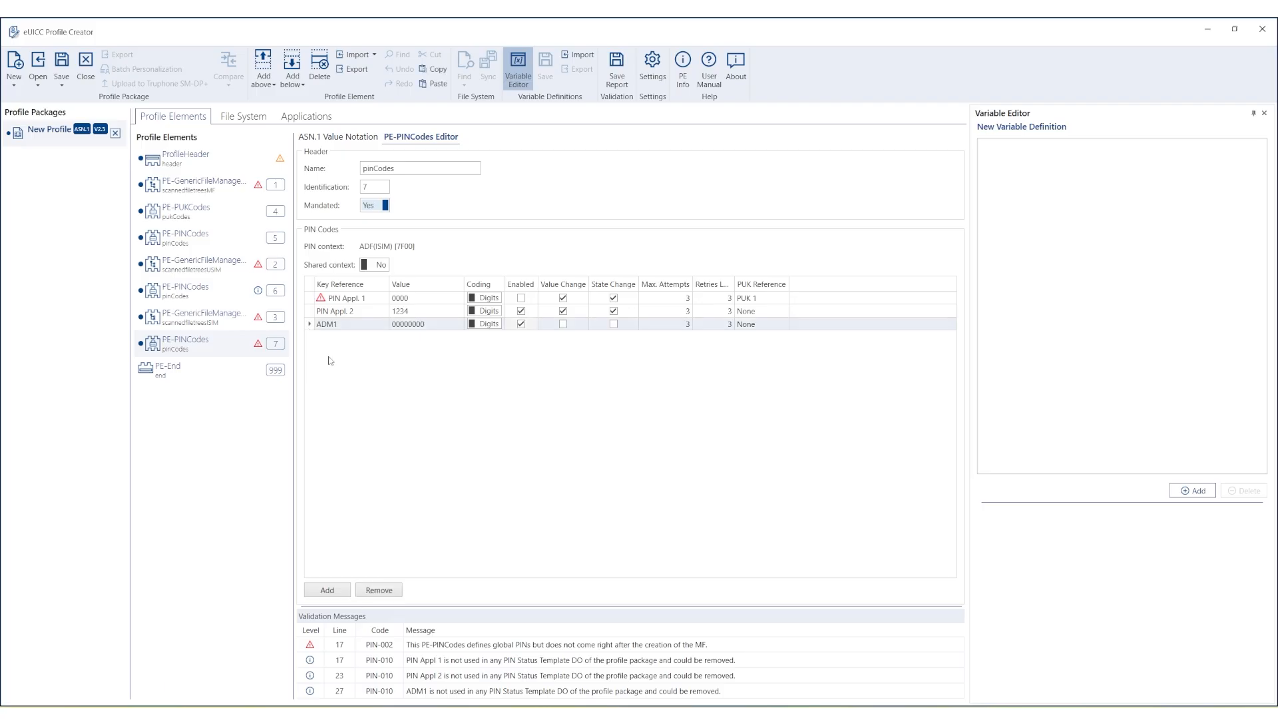
{"action": "left_click", "coordinate": [390, 591]}
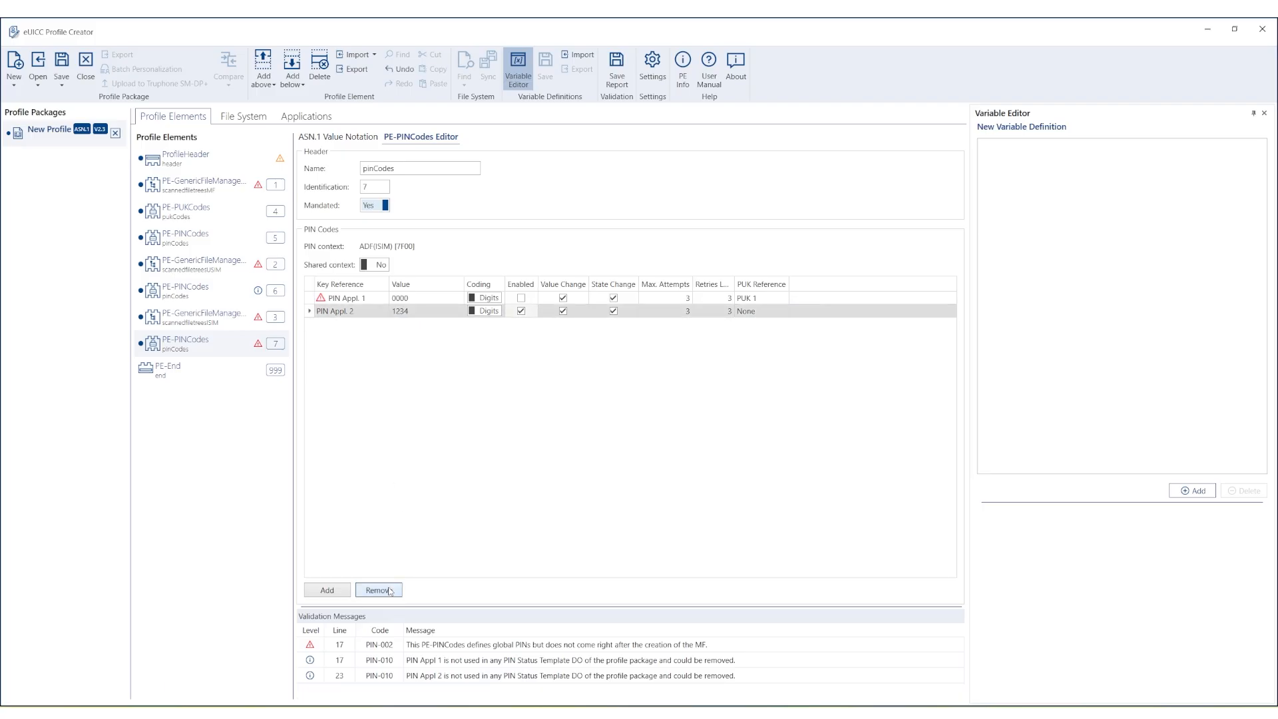
{"action": "left_click", "coordinate": [389, 590]}
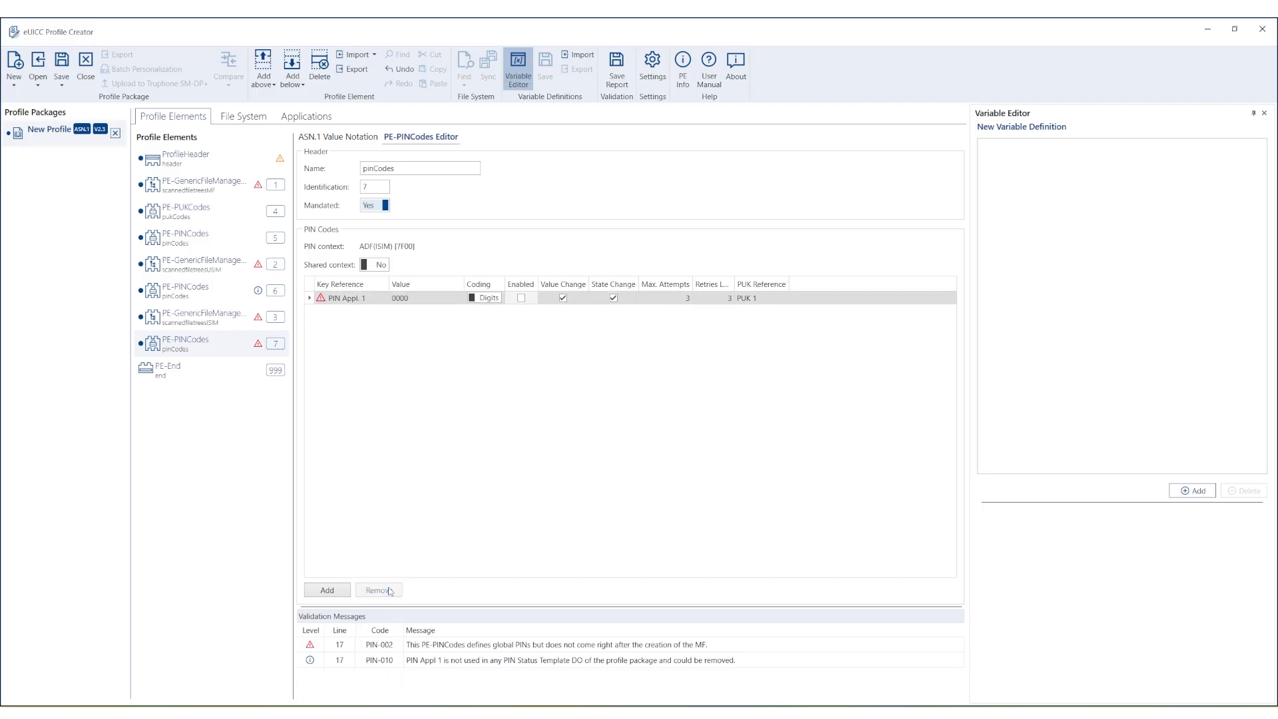
{"action": "left_click", "coordinate": [362, 298]}
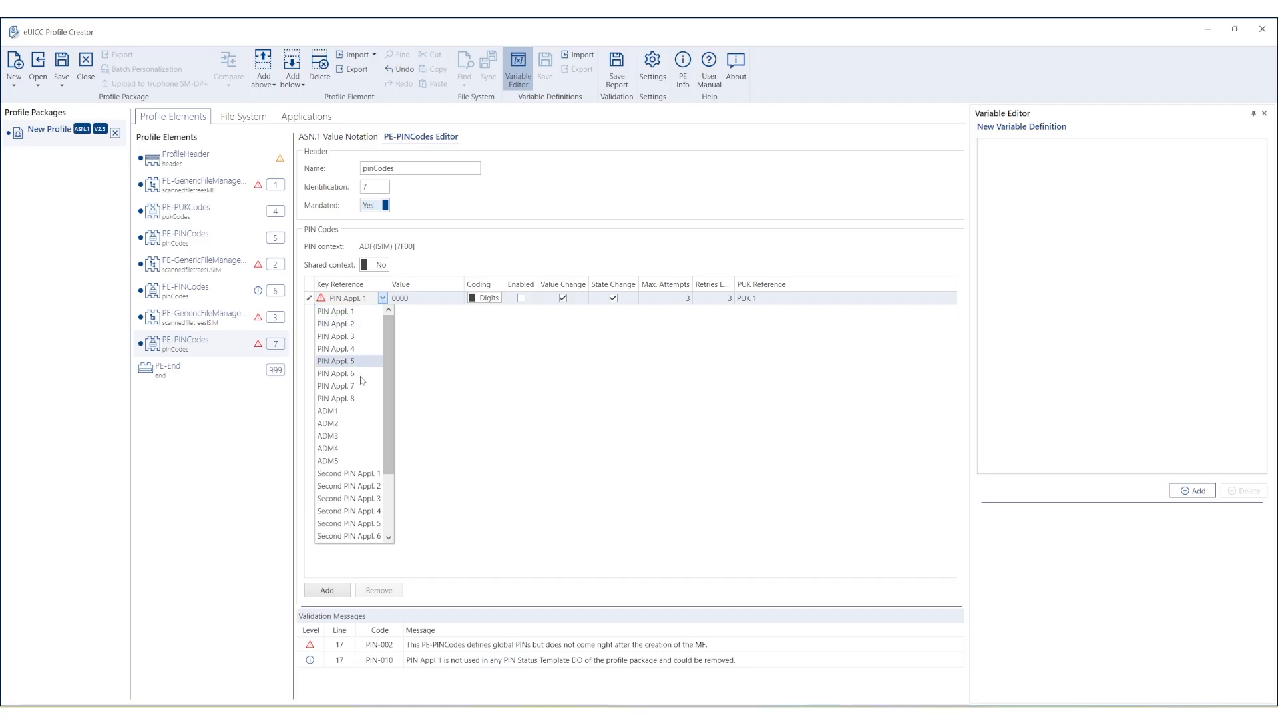
{"action": "left_click", "coordinate": [362, 475]}
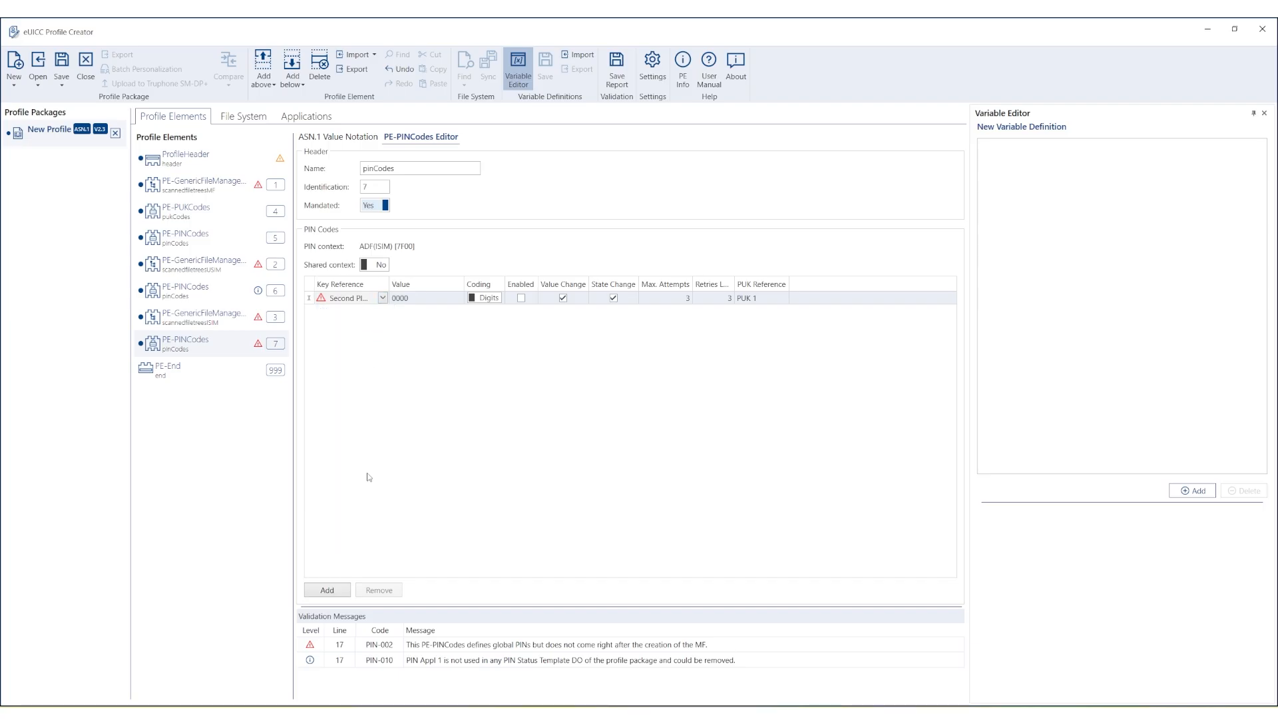
{"action": "left_click", "coordinate": [522, 299]}
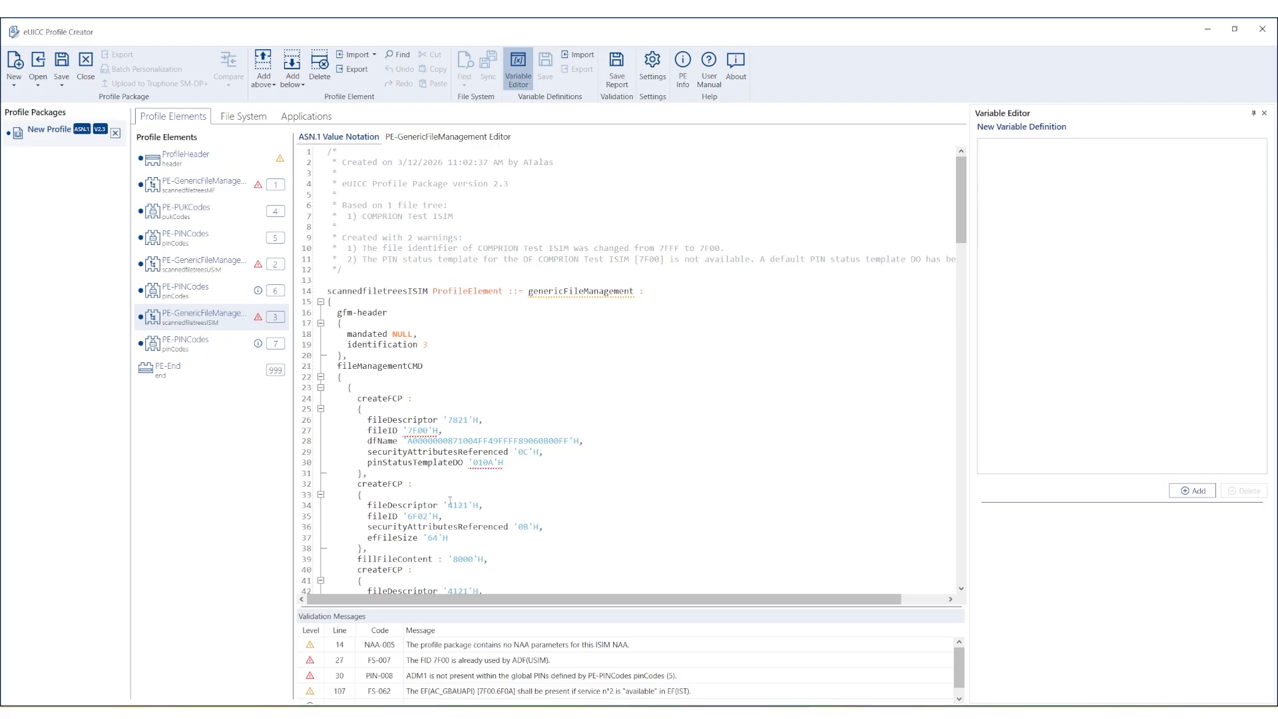
Edit the ISIM fileID on line 27 from '7F00'H to '7F01'H and review the ADM1 validation message.
{"action": "left_click", "coordinate": [482, 662]}
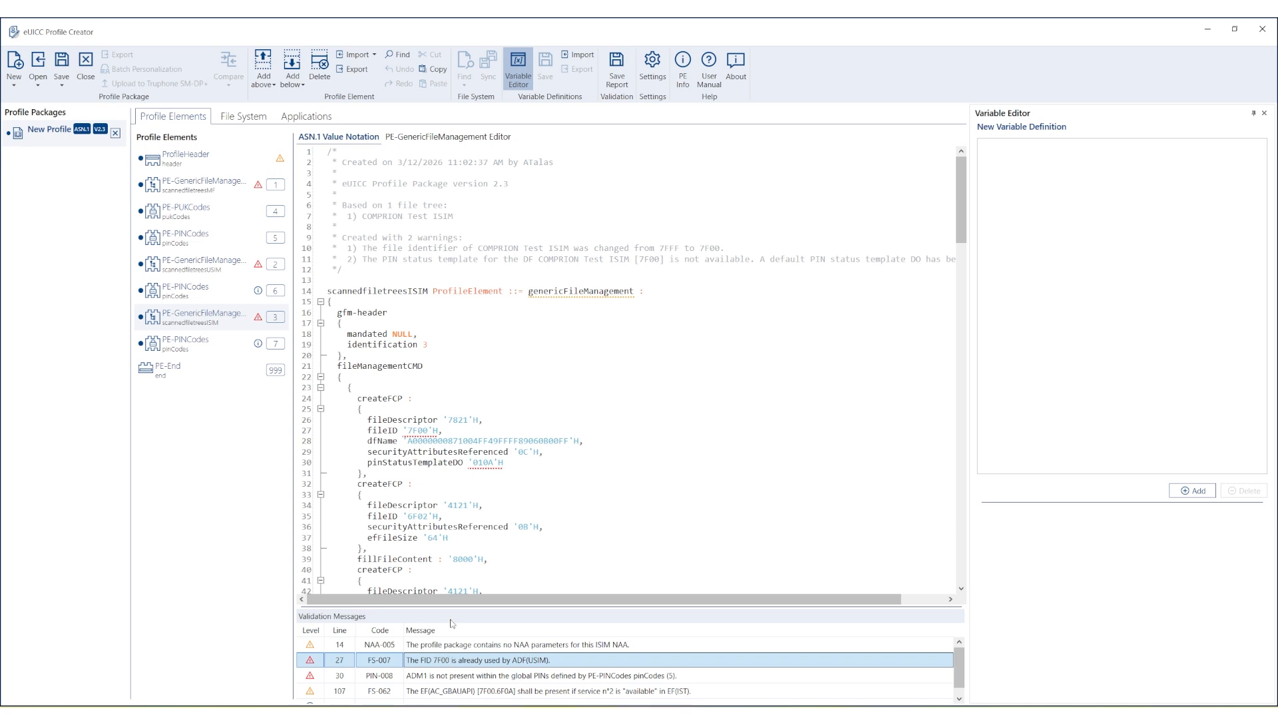
{"action": "left_click", "coordinate": [428, 429]}
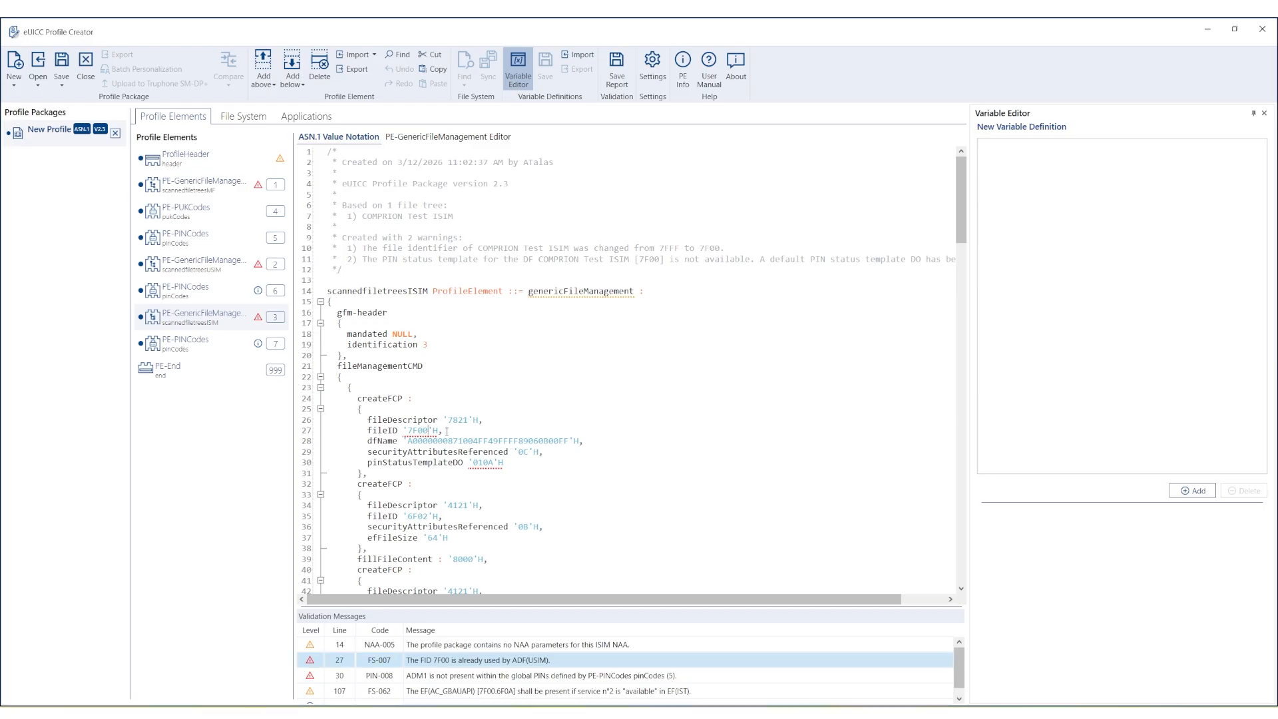
{"action": "key", "text": "BackSpace"}
{"action": "type", "text": "1"}
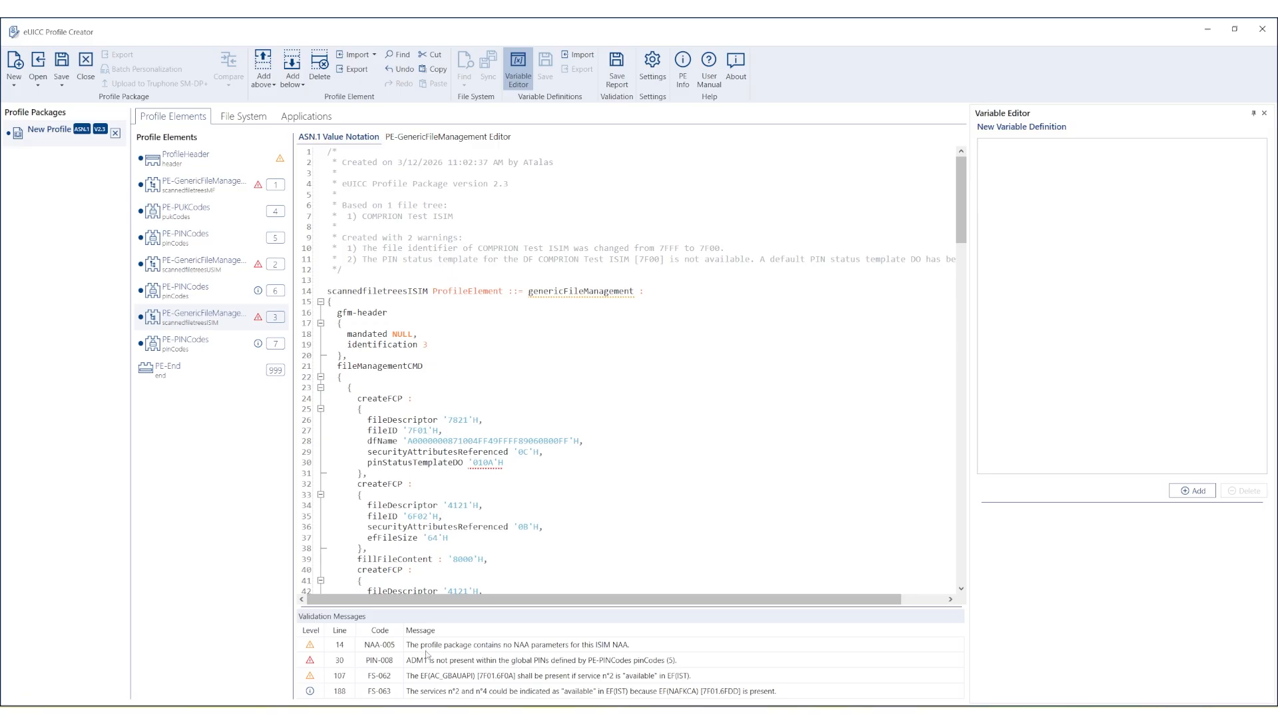
{"action": "left_click", "coordinate": [426, 661]}
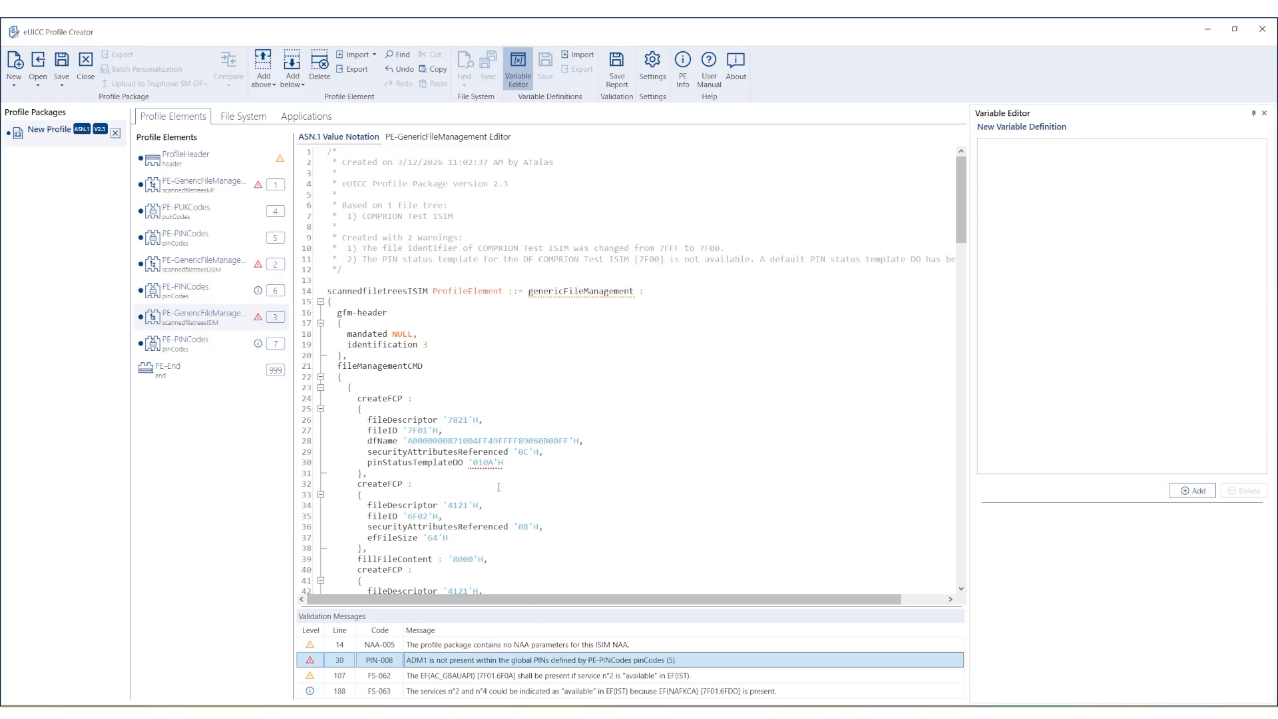
{"action": "mouse_move", "coordinate": [485, 462]}
In the ISIM form editor, swap ADM1 for Second PIN Appl 1 in ADF(ISIM)'s PIN status template.
{"action": "left_click", "coordinate": [504, 139]}
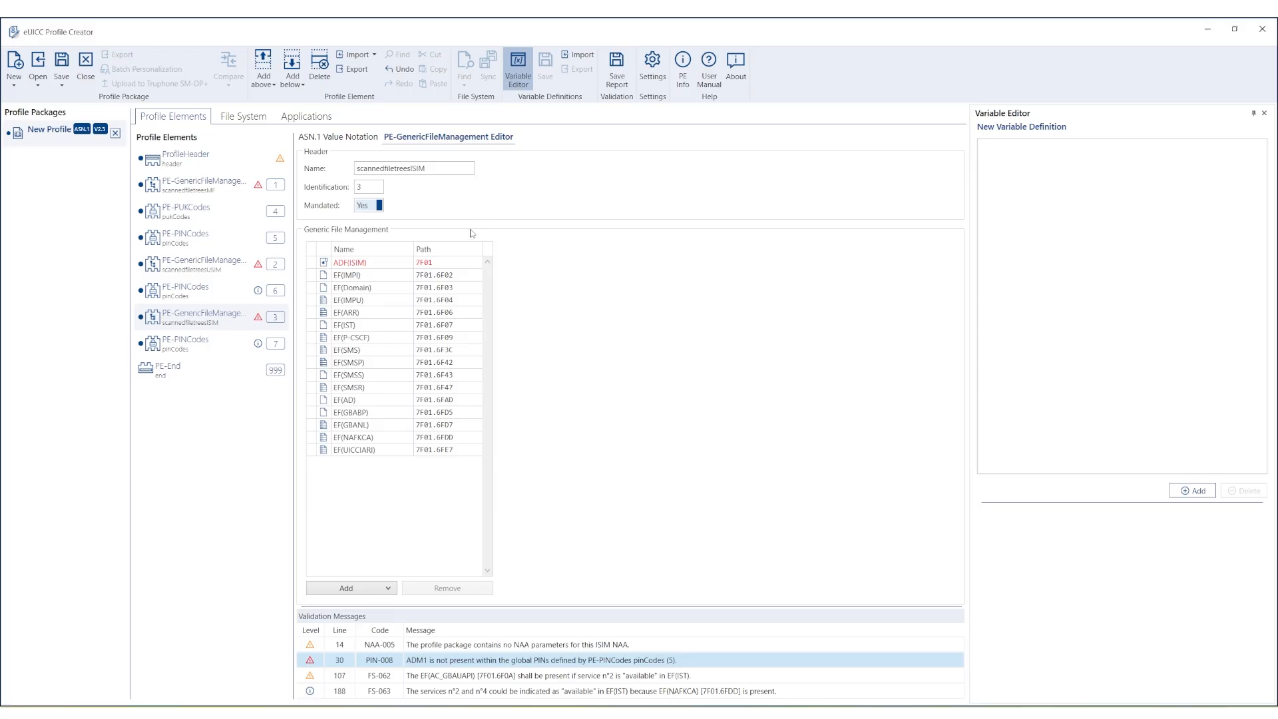
{"action": "left_click", "coordinate": [342, 265]}
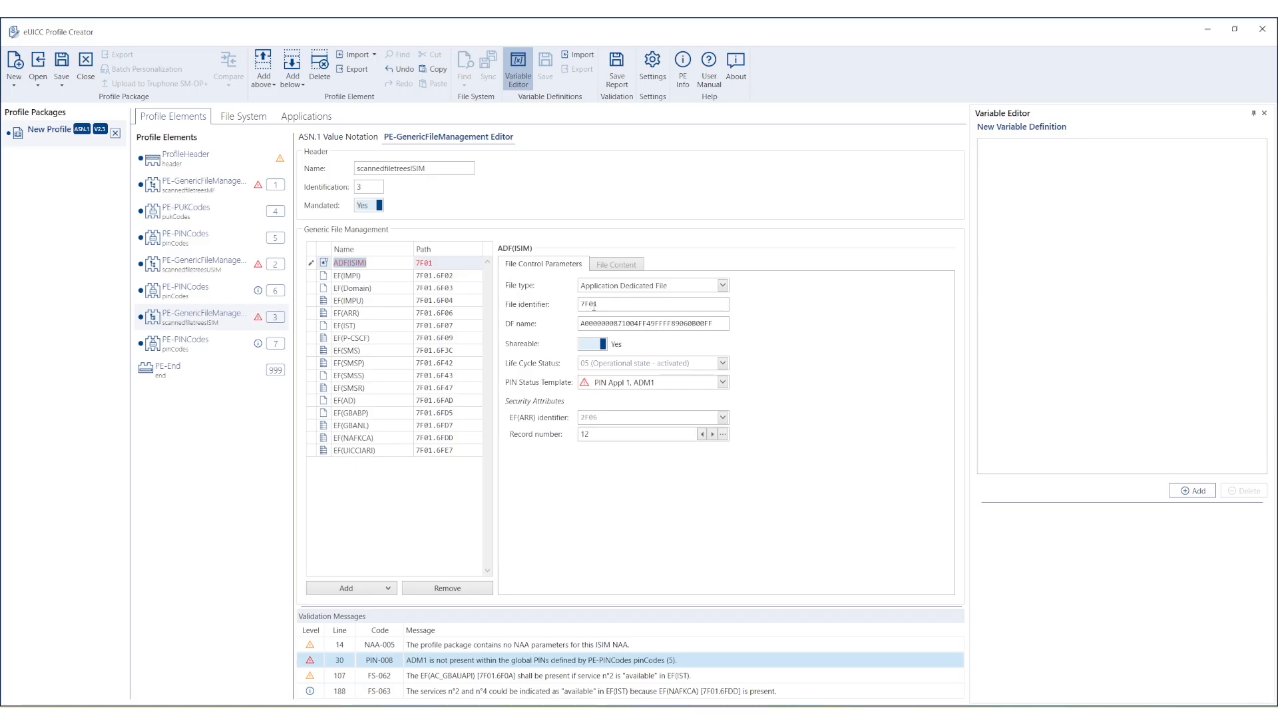
{"action": "mouse_move", "coordinate": [605, 389]}
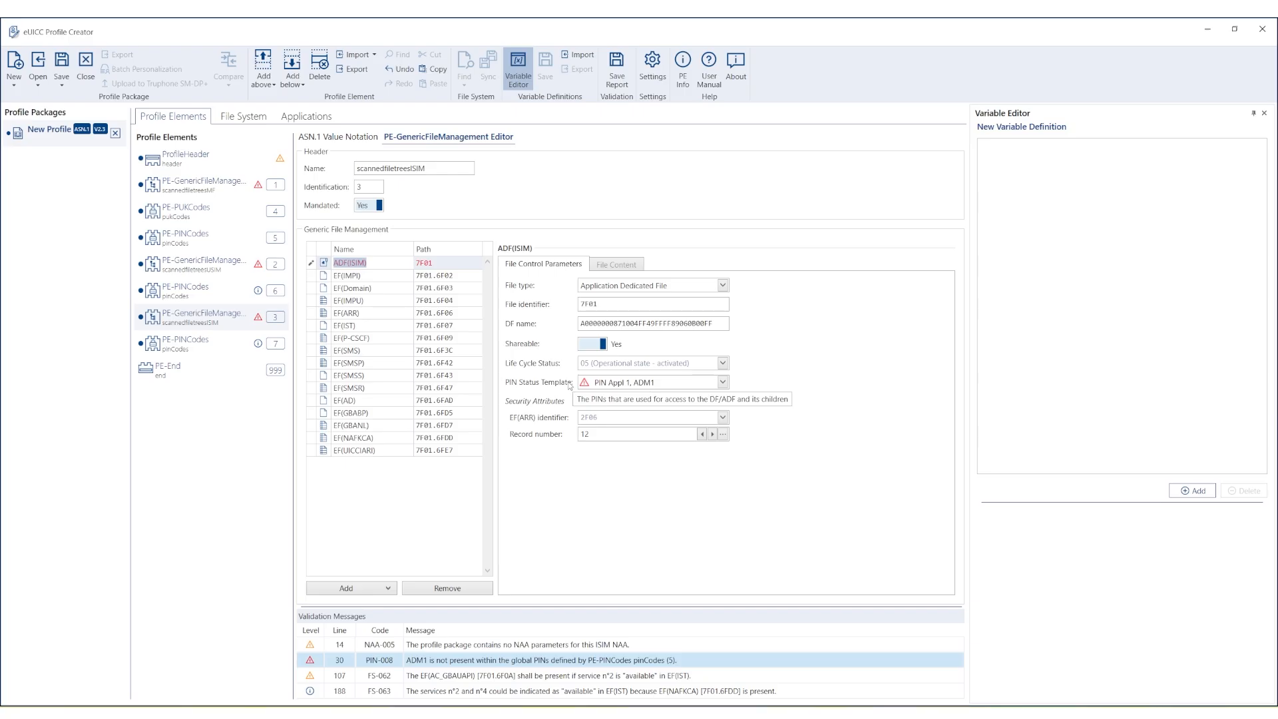
{"action": "left_click", "coordinate": [722, 383]}
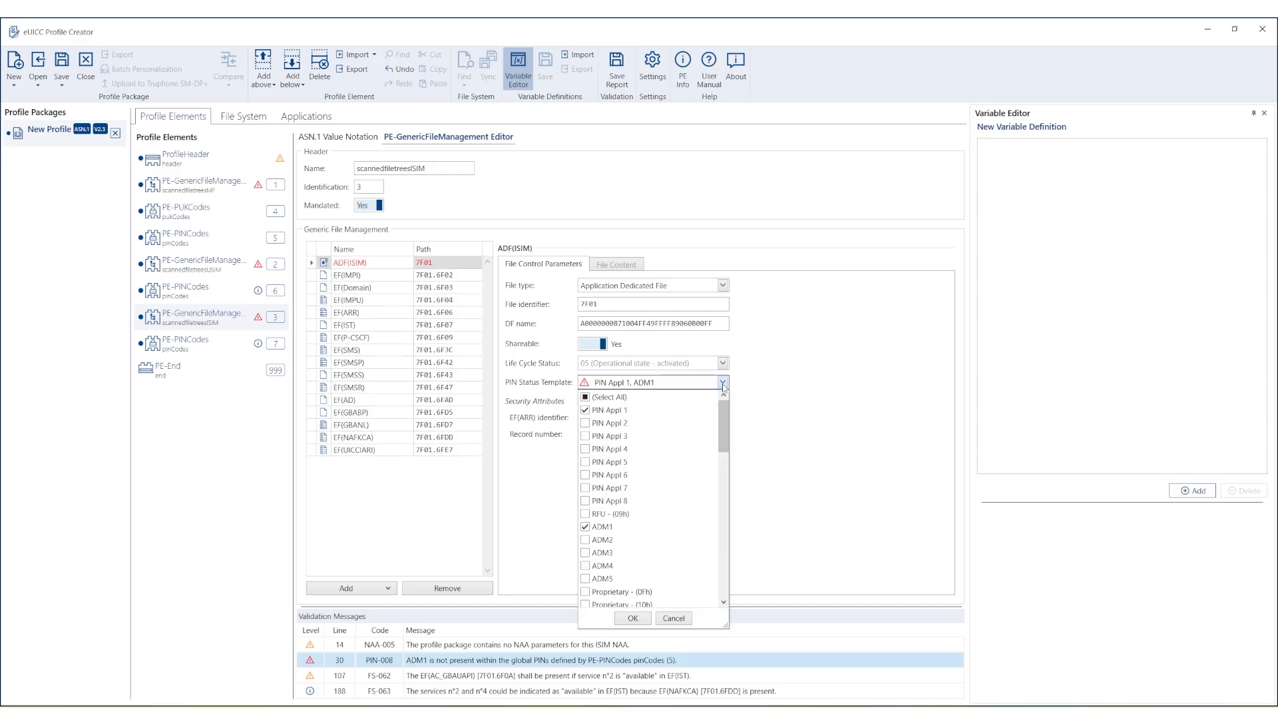
{"action": "left_click", "coordinate": [588, 530]}
{"action": "left_click_drag", "start_coordinate": [728, 437], "coordinate": [733, 517]}
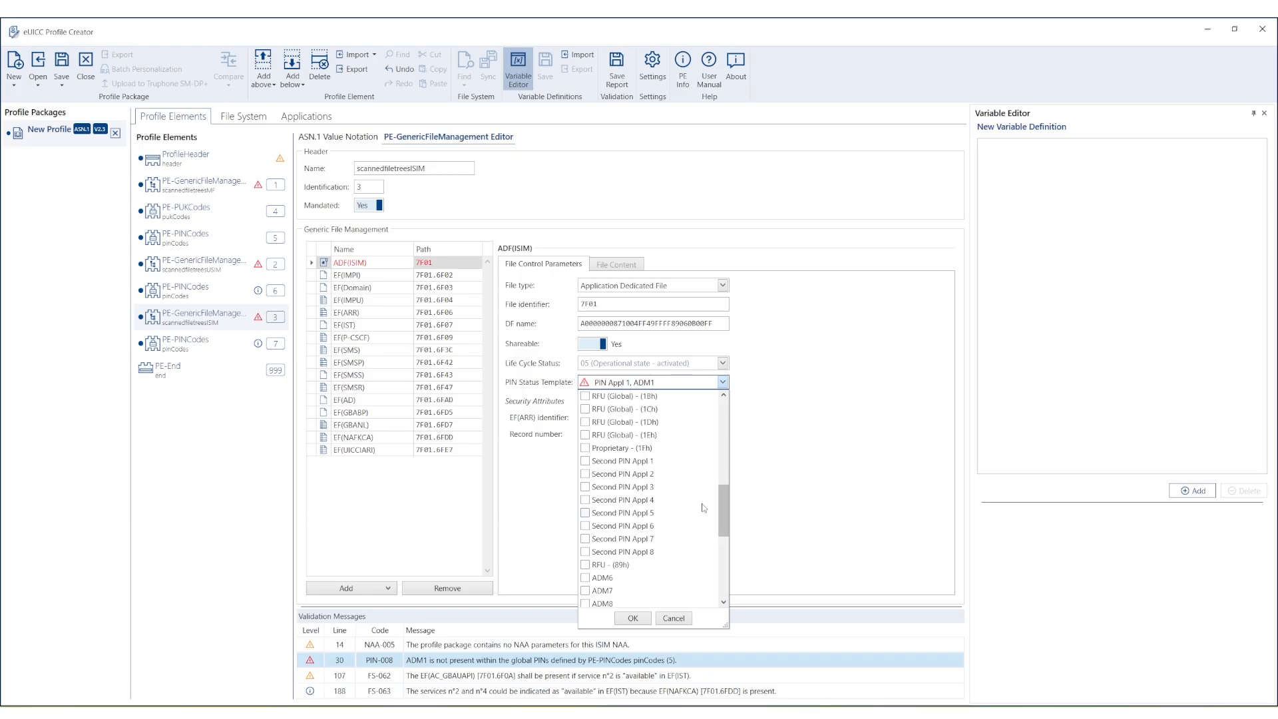
{"action": "left_click", "coordinate": [586, 461]}
{"action": "left_click", "coordinate": [630, 618]}
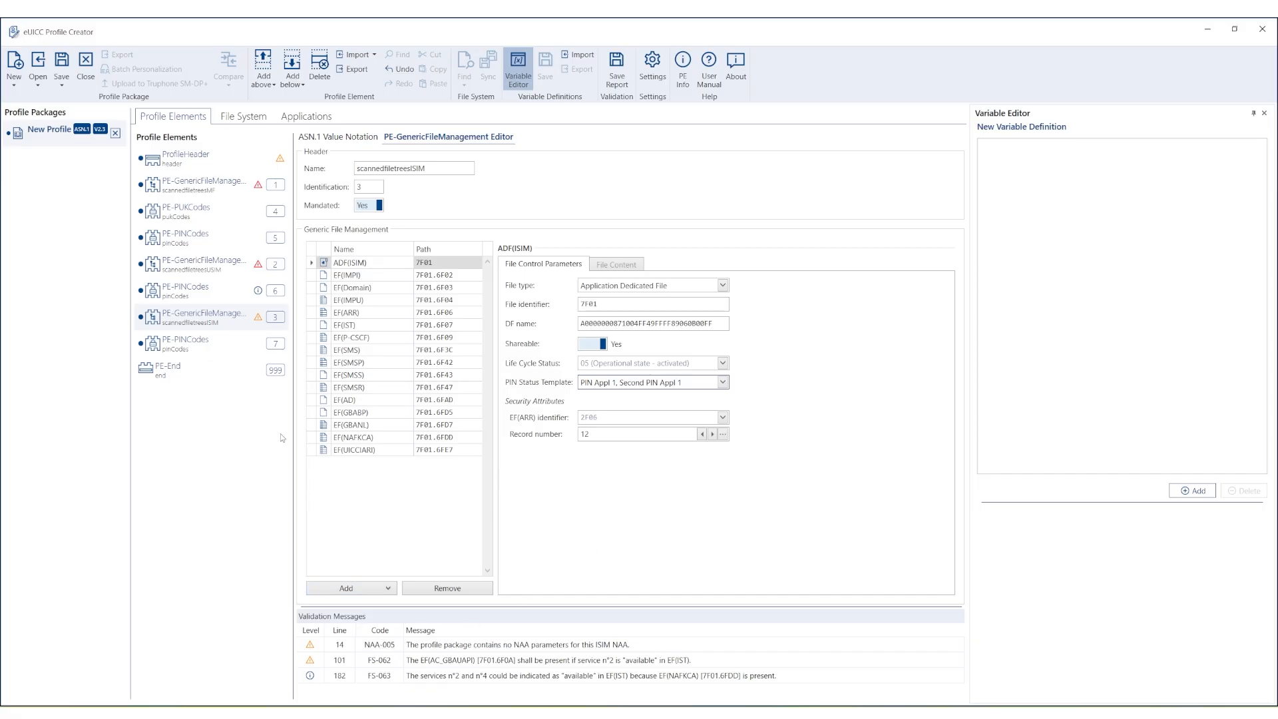
In the USIM tree editor, swap ADM1 for Second PIN Appl 1 in ADF(USIM)'s PIN status template.
{"action": "left_click", "coordinate": [219, 269]}
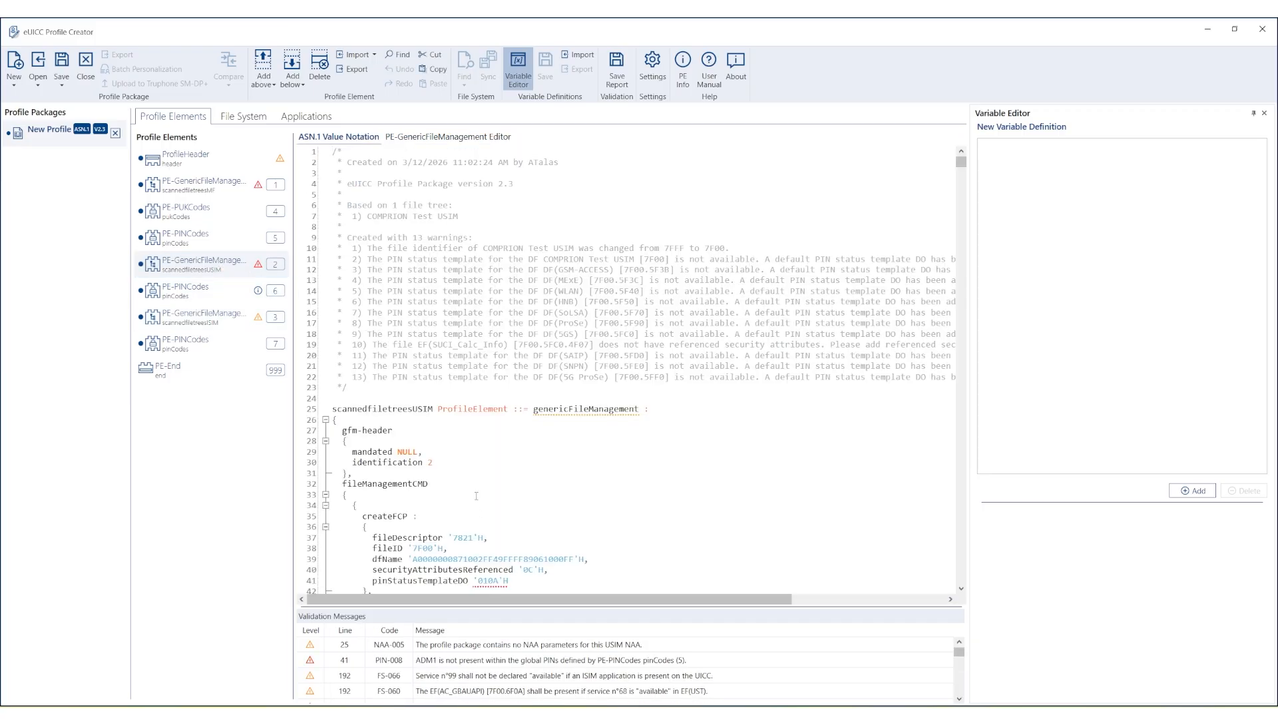
{"action": "left_click", "coordinate": [496, 138]}
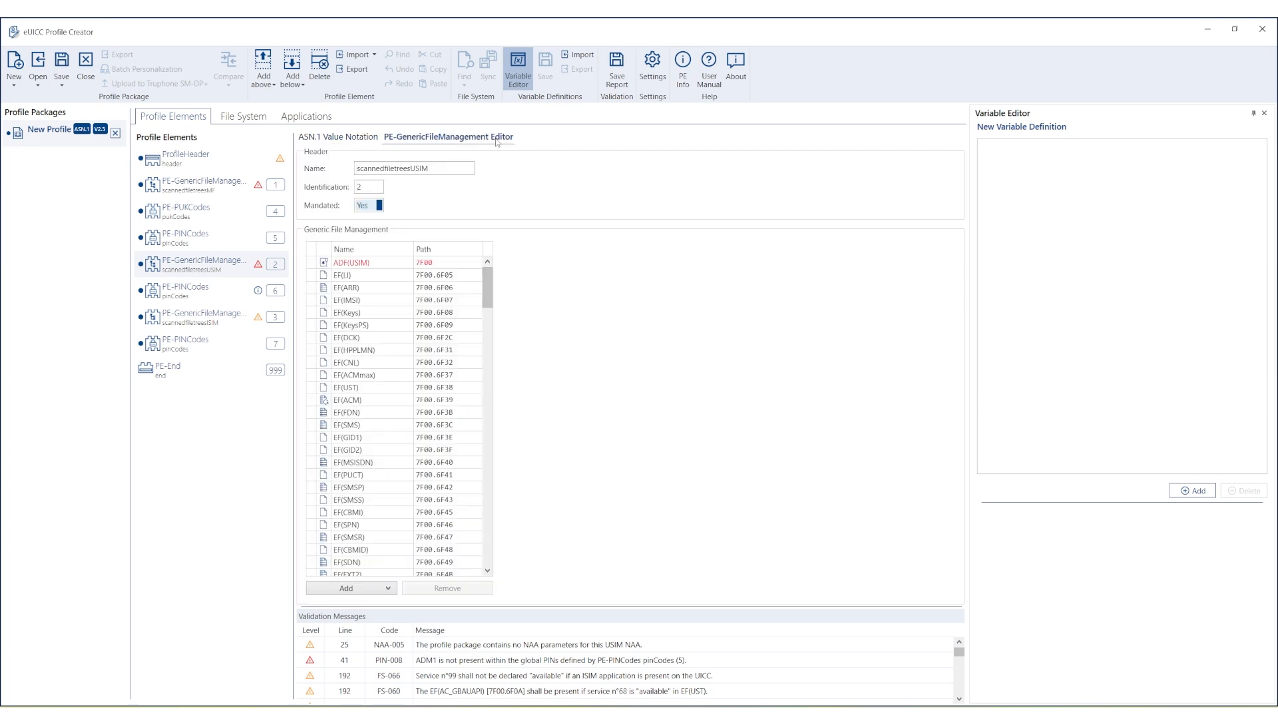
{"action": "left_click", "coordinate": [383, 264]}
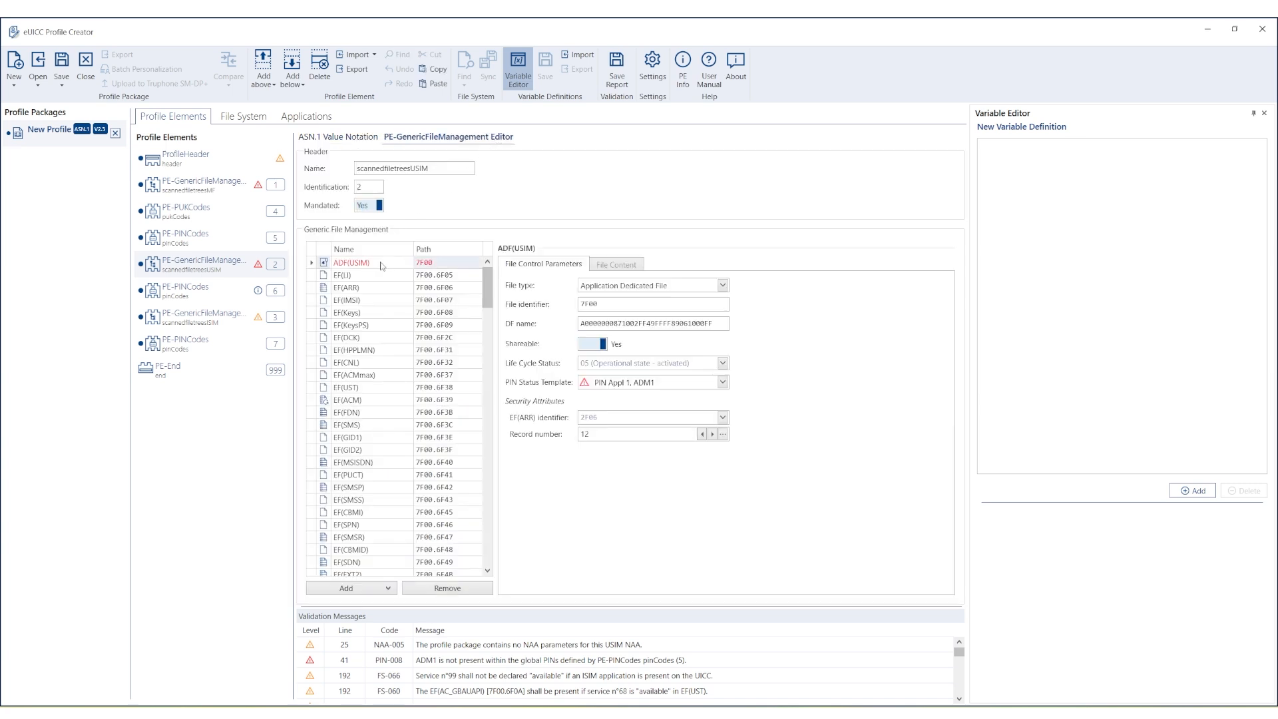
{"action": "left_click", "coordinate": [722, 383]}
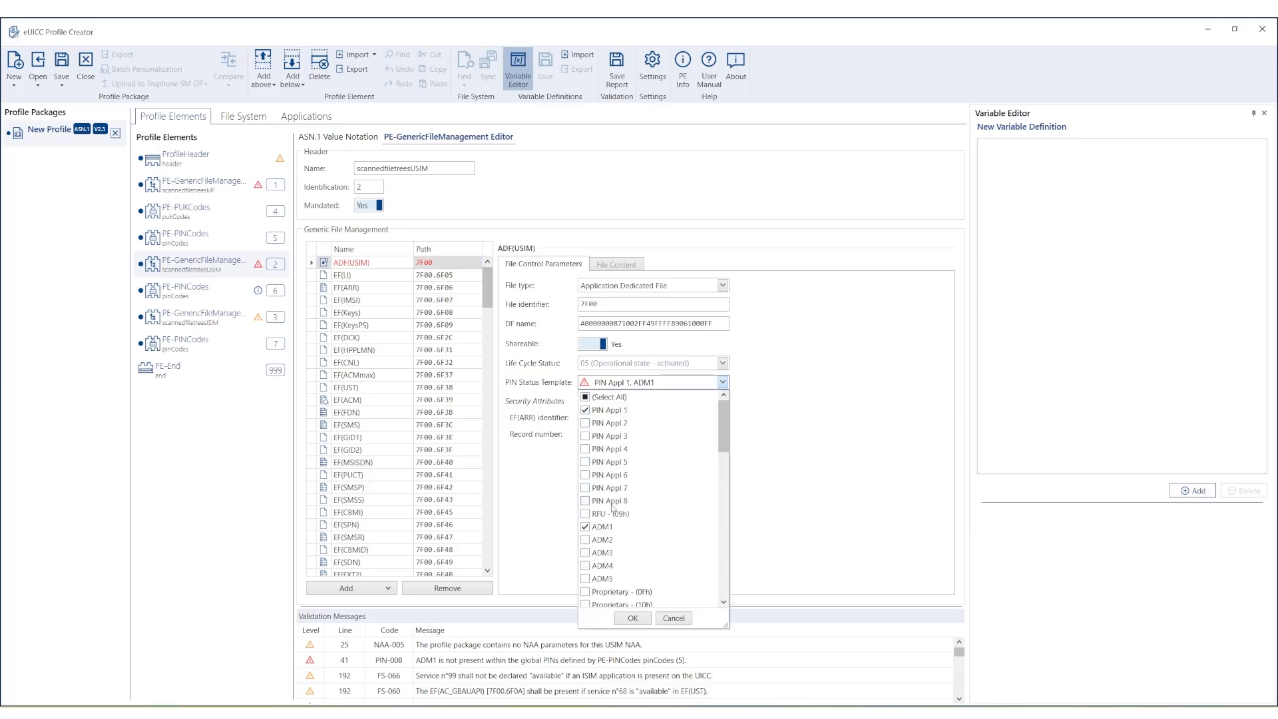
{"action": "left_click", "coordinate": [586, 526]}
{"action": "left_click_drag", "start_coordinate": [720, 445], "coordinate": [731, 530]}
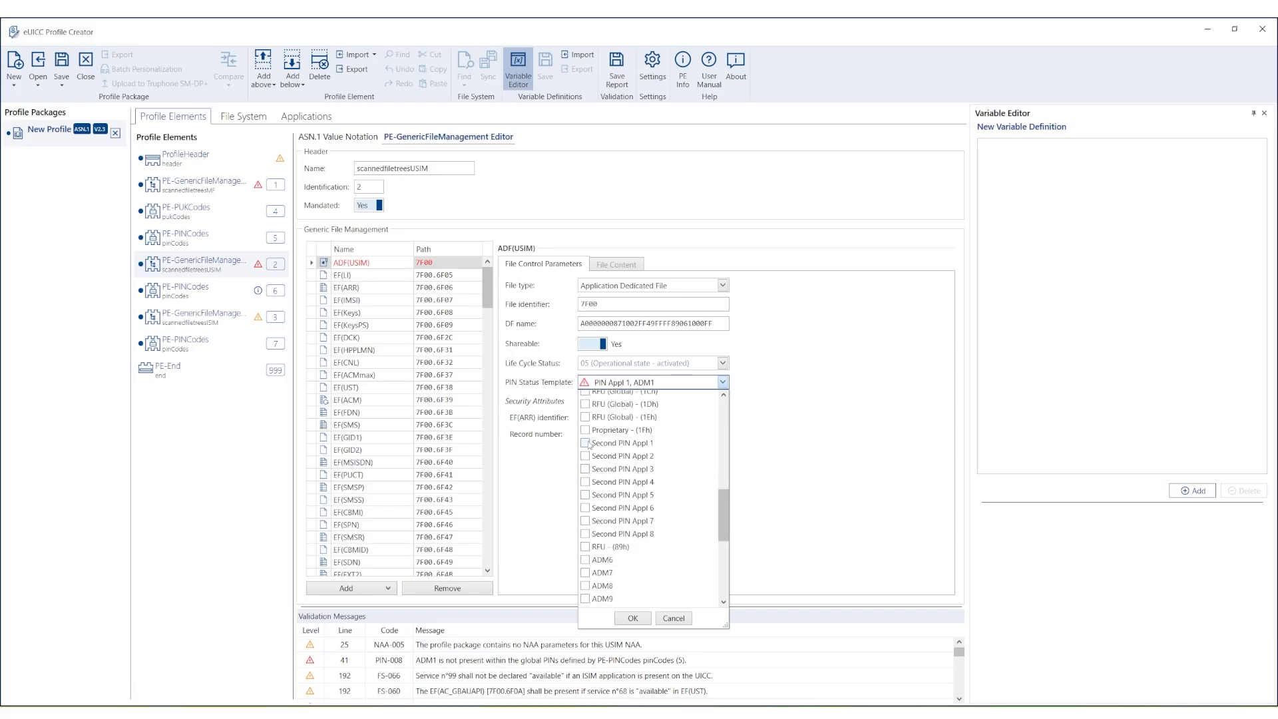
{"action": "left_click", "coordinate": [586, 443]}
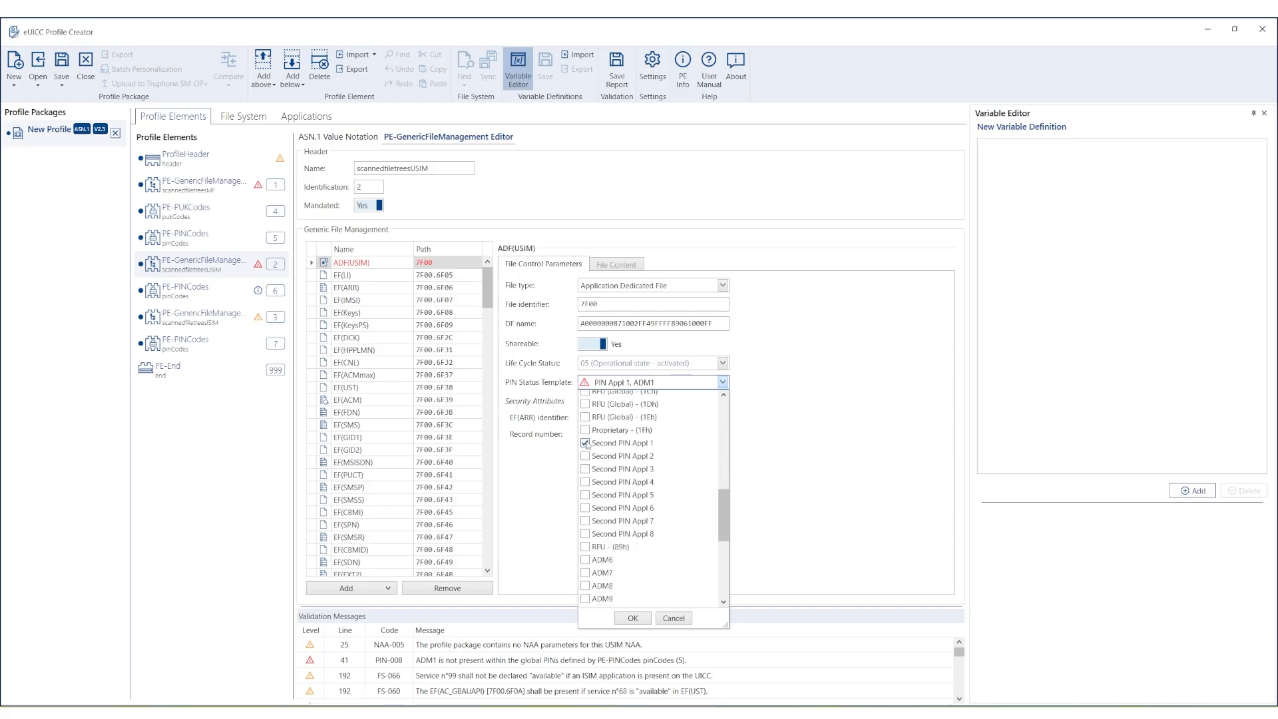
{"action": "left_click", "coordinate": [629, 617]}
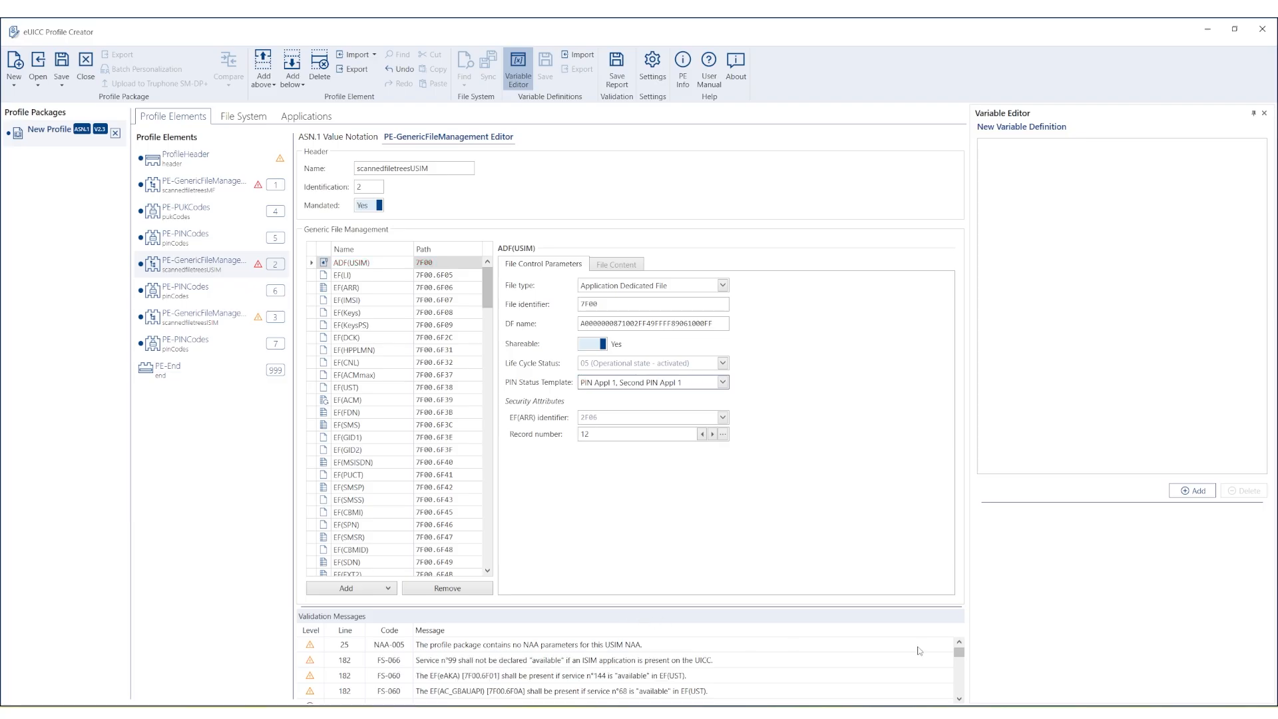
{"action": "left_click_drag", "start_coordinate": [960, 652], "coordinate": [964, 664]}
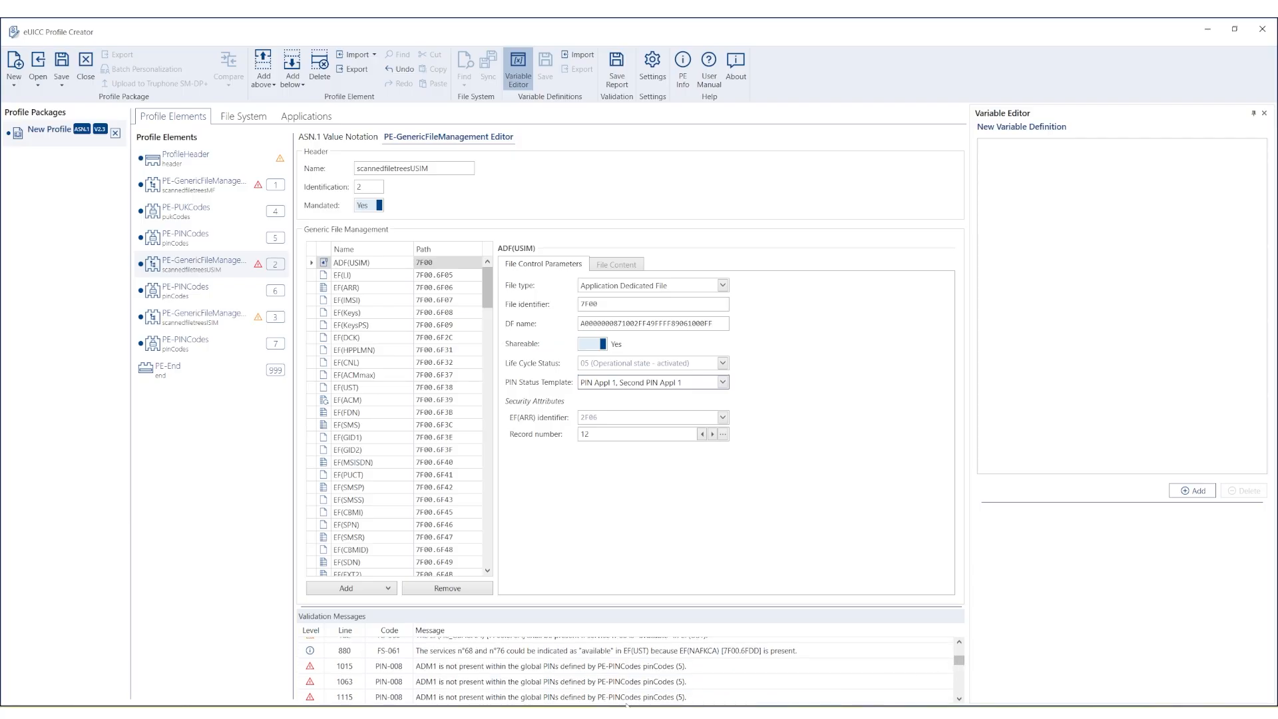
{"action": "left_click", "coordinate": [437, 674]}
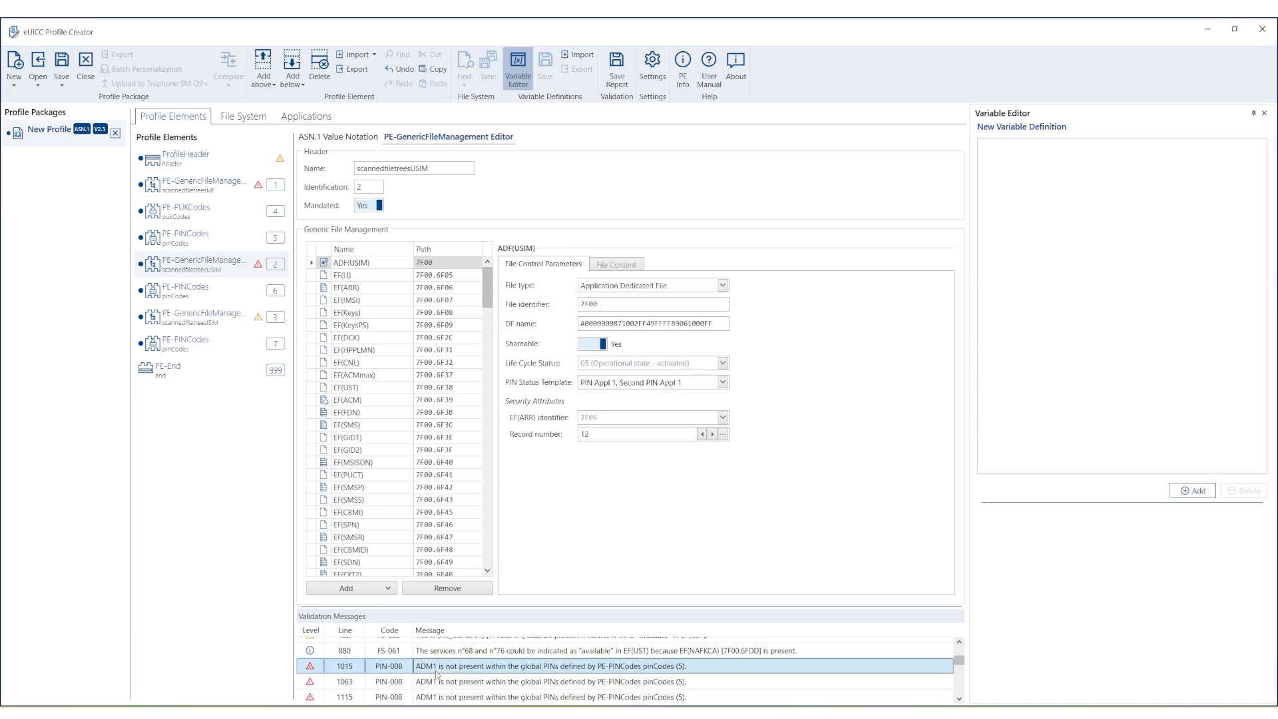
Set DF(GSM-ACCESS)'s PIN status template to PIN Appl 1 and Second PIN Appl 1, dropping ADM1.
{"action": "left_click", "coordinate": [490, 286]}
{"action": "left_click_drag", "start_coordinate": [489, 286], "coordinate": [497, 429]}
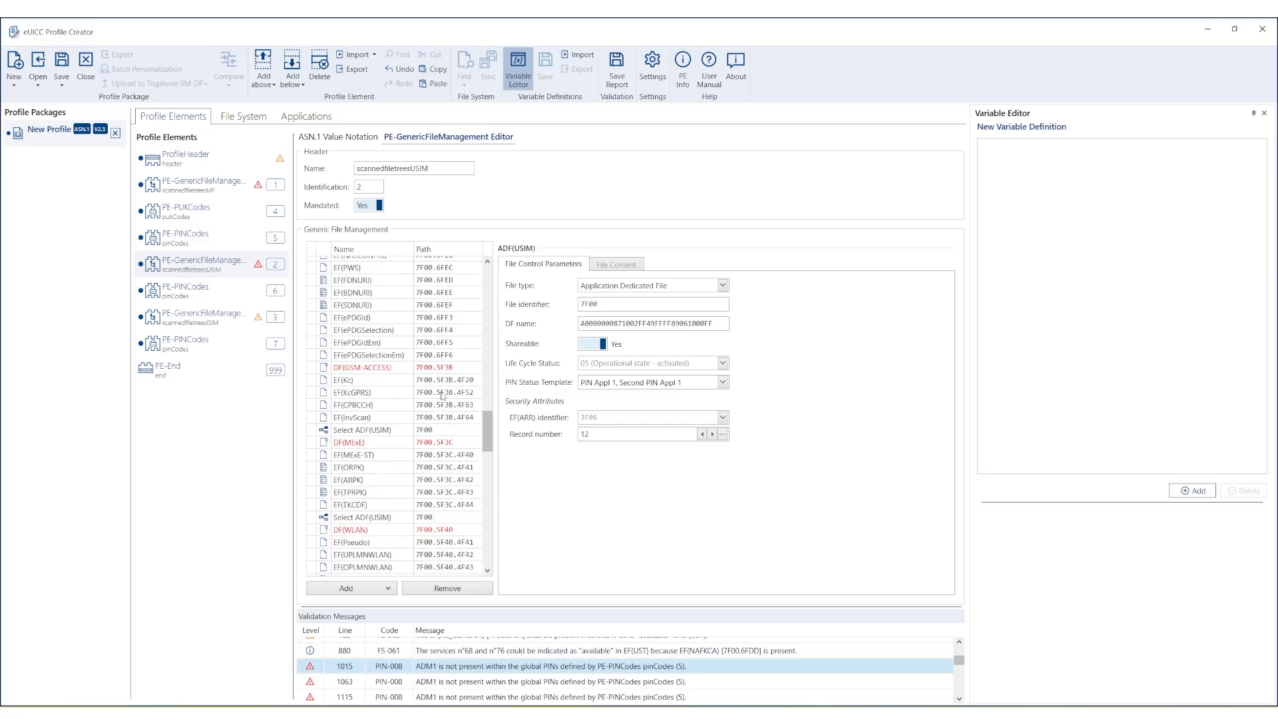
{"action": "left_click", "coordinate": [392, 372]}
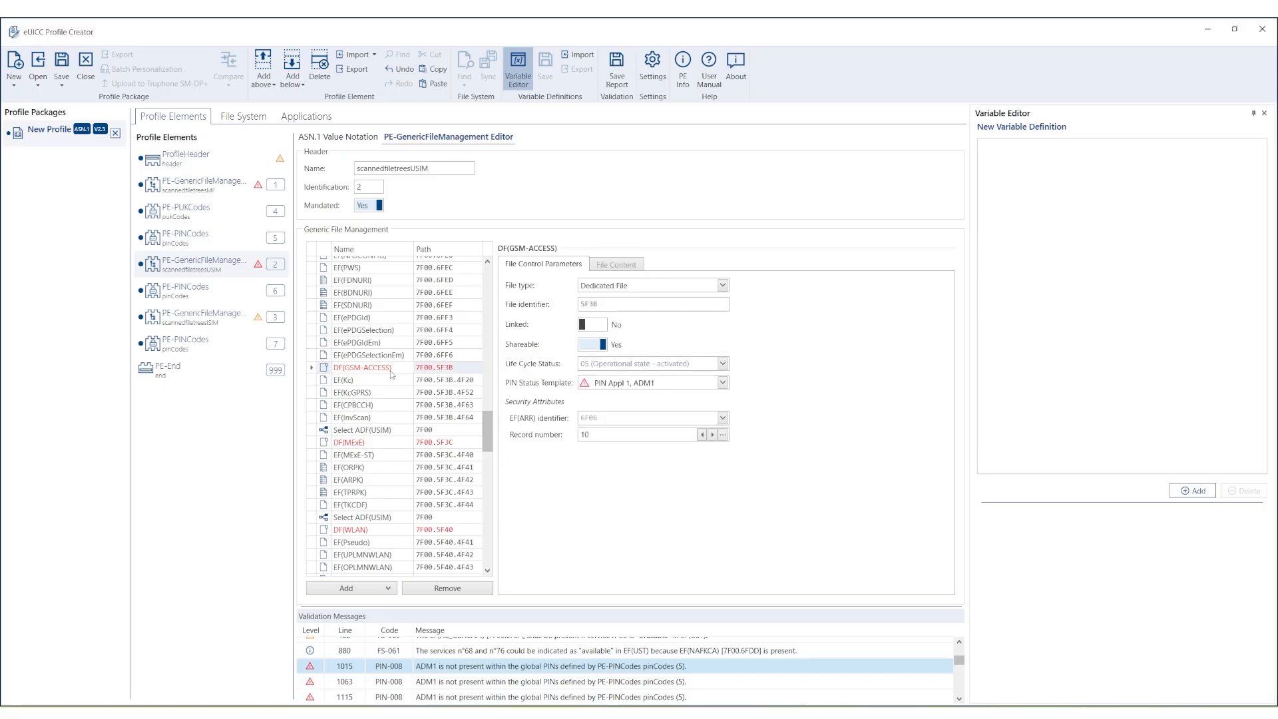
{"action": "left_click", "coordinate": [722, 383]}
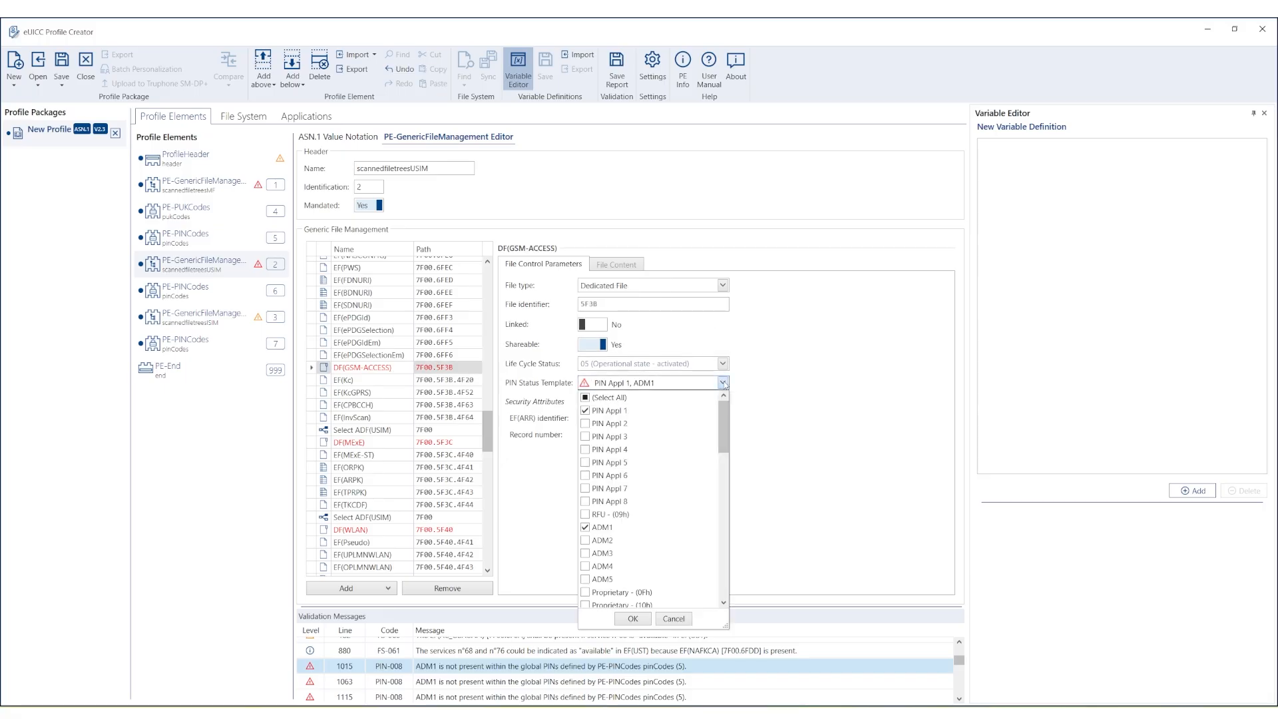
{"action": "left_click", "coordinate": [585, 528]}
{"action": "left_click_drag", "start_coordinate": [728, 441], "coordinate": [728, 513]}
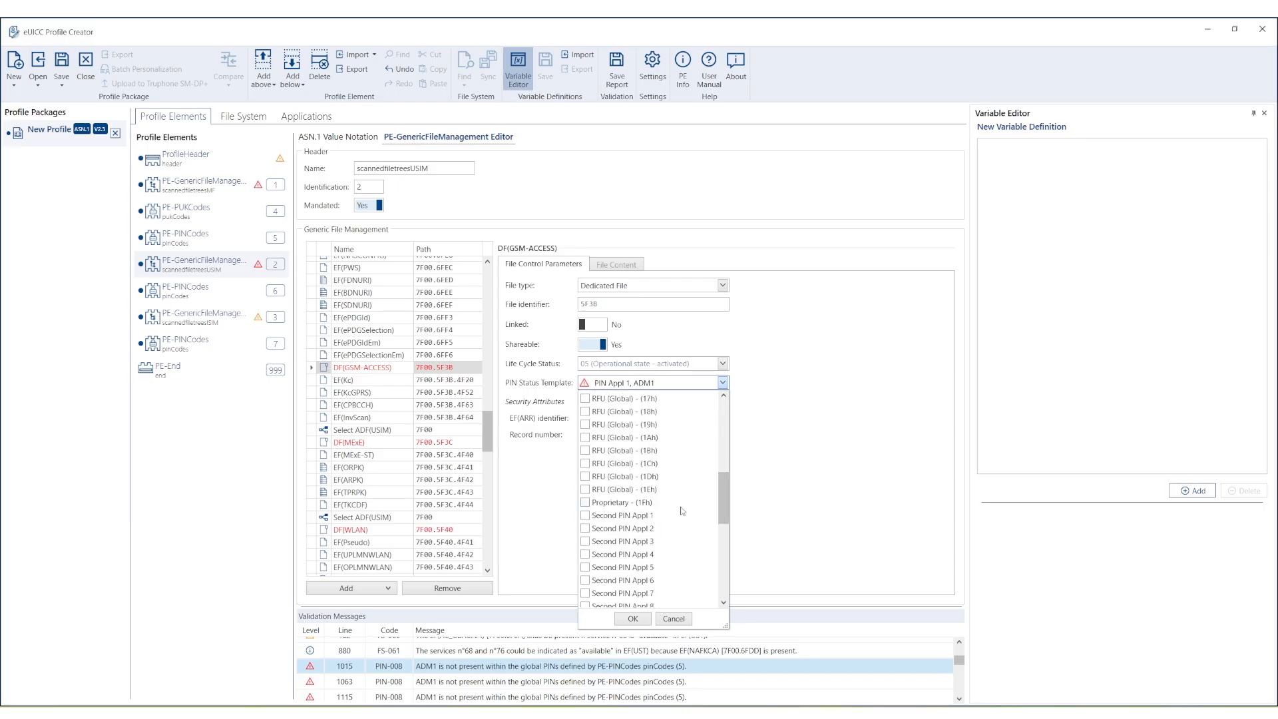
{"action": "left_click", "coordinate": [585, 516]}
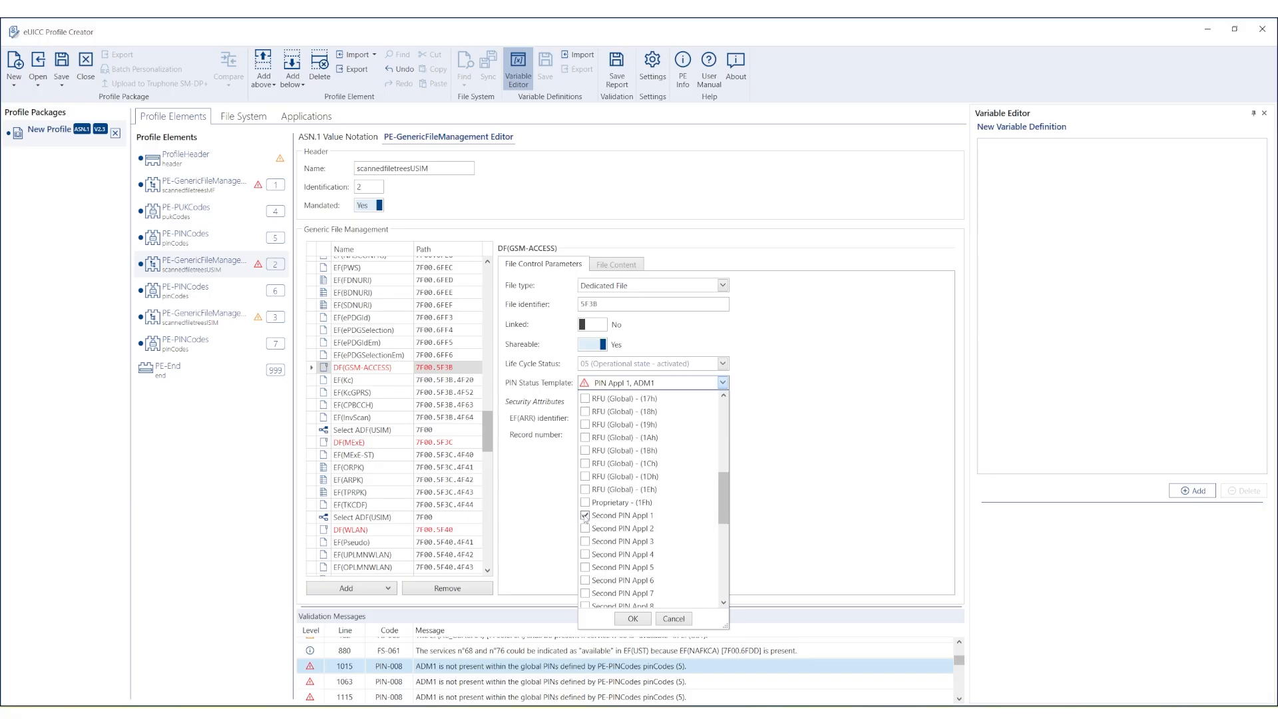
{"action": "left_click", "coordinate": [634, 620]}
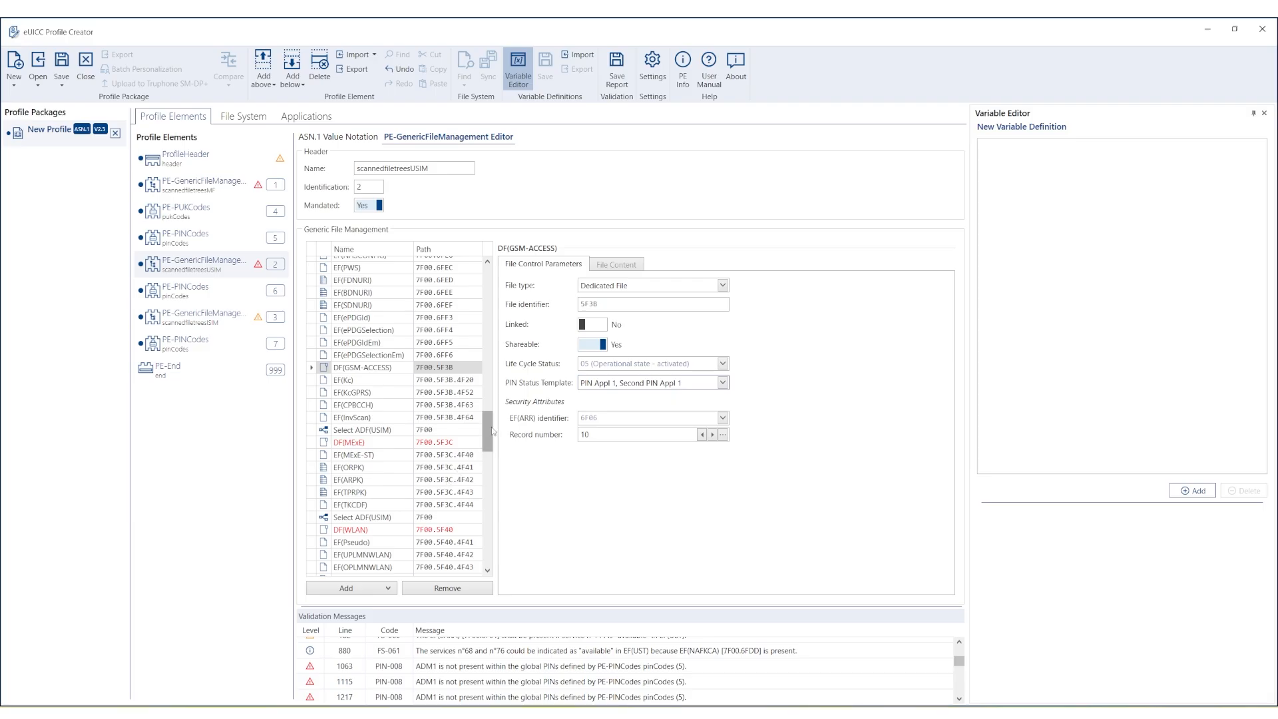
{"action": "left_click_drag", "start_coordinate": [491, 427], "coordinate": [483, 550]}
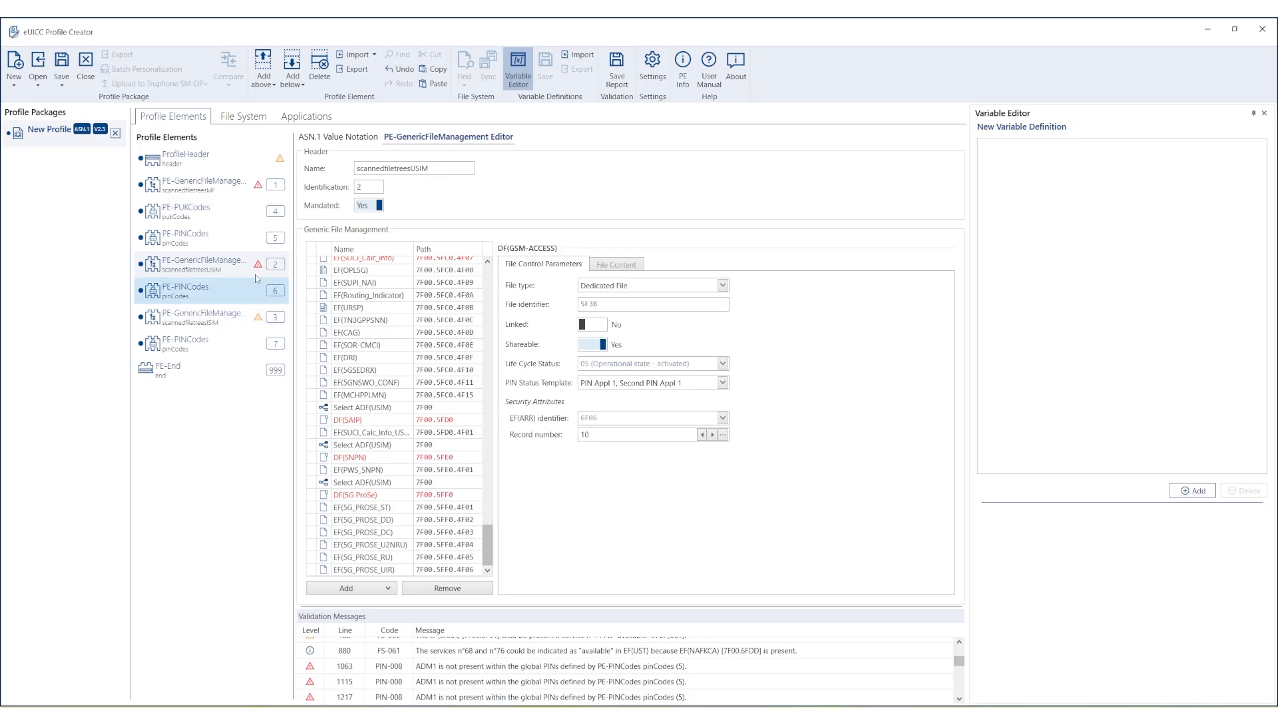
Select scannedfiletreesMF, check its ADM1 validation message at line 37, and open its form editor.
{"action": "left_click", "coordinate": [209, 189]}
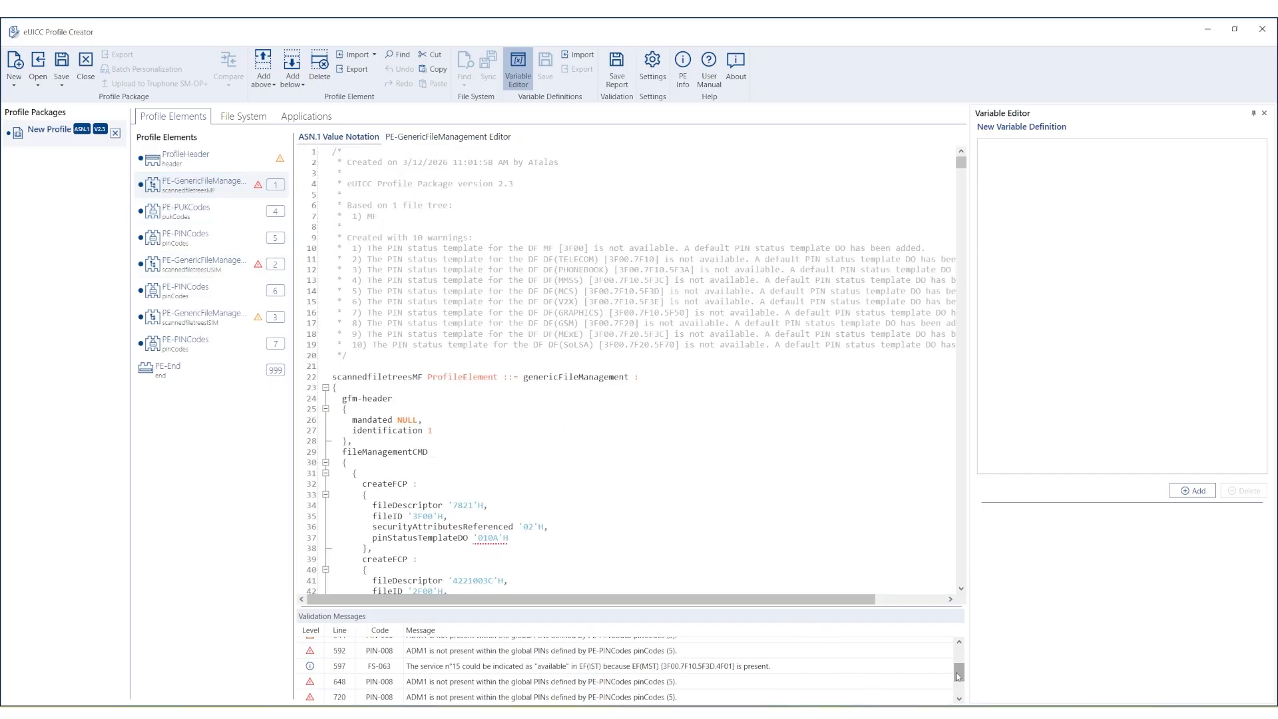
{"action": "left_click_drag", "start_coordinate": [958, 674], "coordinate": [959, 658]}
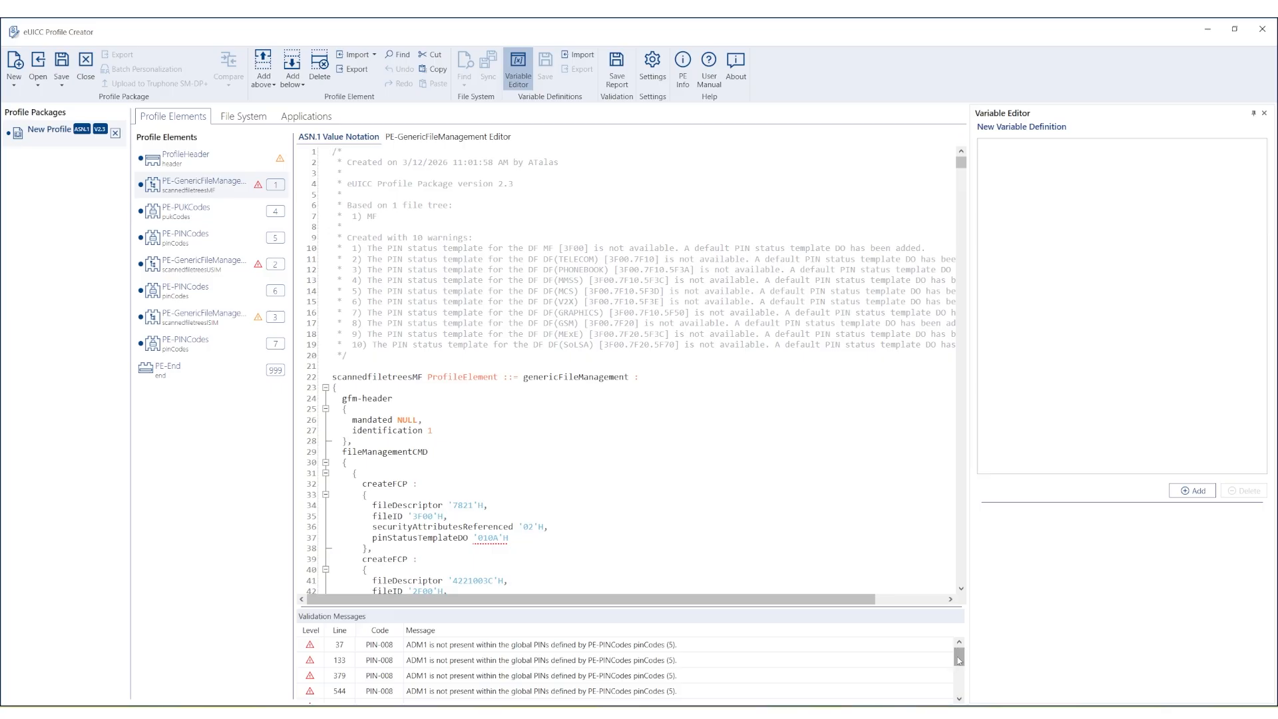
{"action": "mouse_move", "coordinate": [959, 660]}
{"action": "left_mouse_down"}
{"action": "mouse_move", "coordinate": [959, 695]}
{"action": "mouse_move", "coordinate": [952, 644]}
{"action": "left_mouse_up"}
{"action": "left_click", "coordinate": [622, 646]}
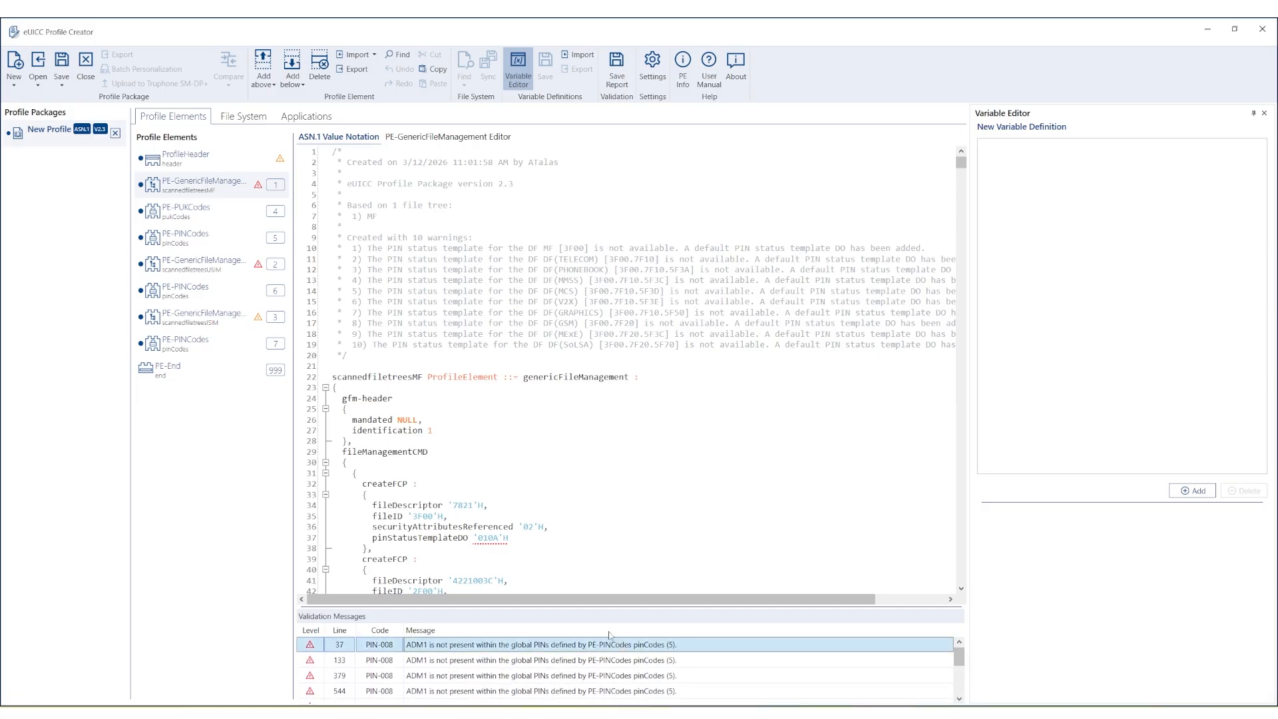
{"action": "left_click", "coordinate": [483, 137]}
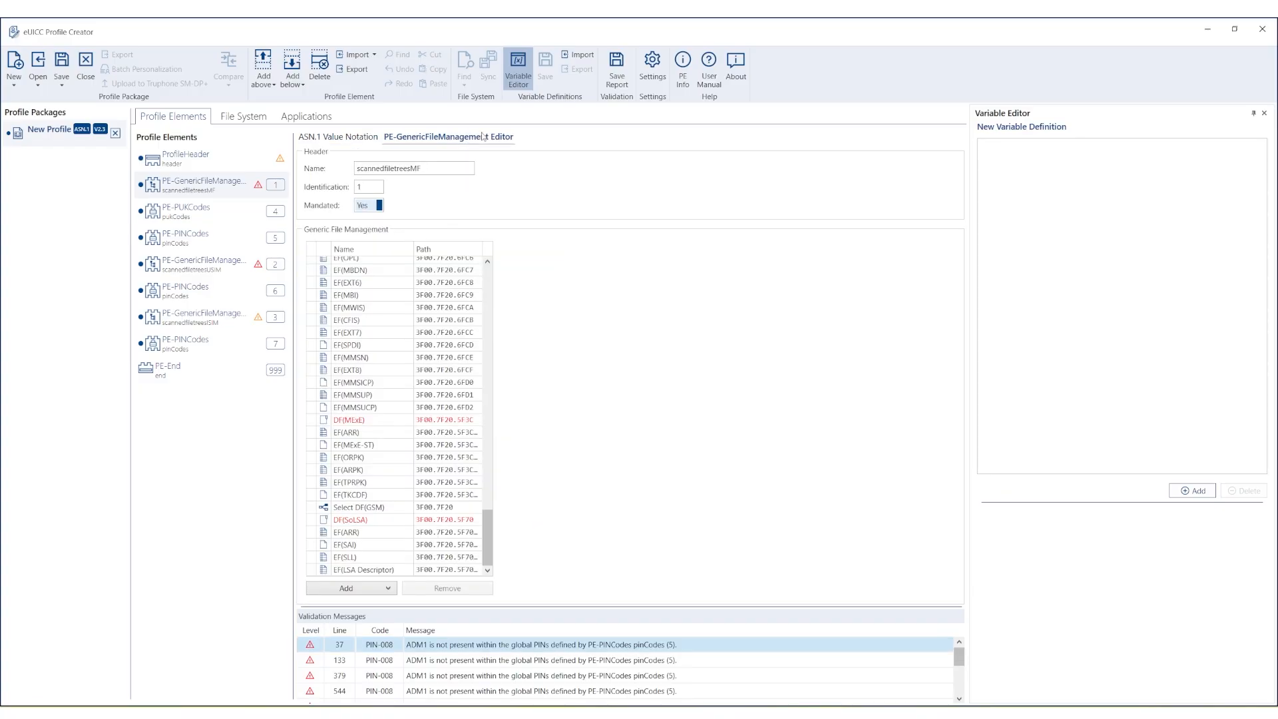
Scroll to the MF entry and uncheck ADM1 in its PIN status template, leaving PIN Appl 1.
{"action": "scroll", "coordinate": [491, 510], "scroll_direction": "up", "scroll_amount": 3}
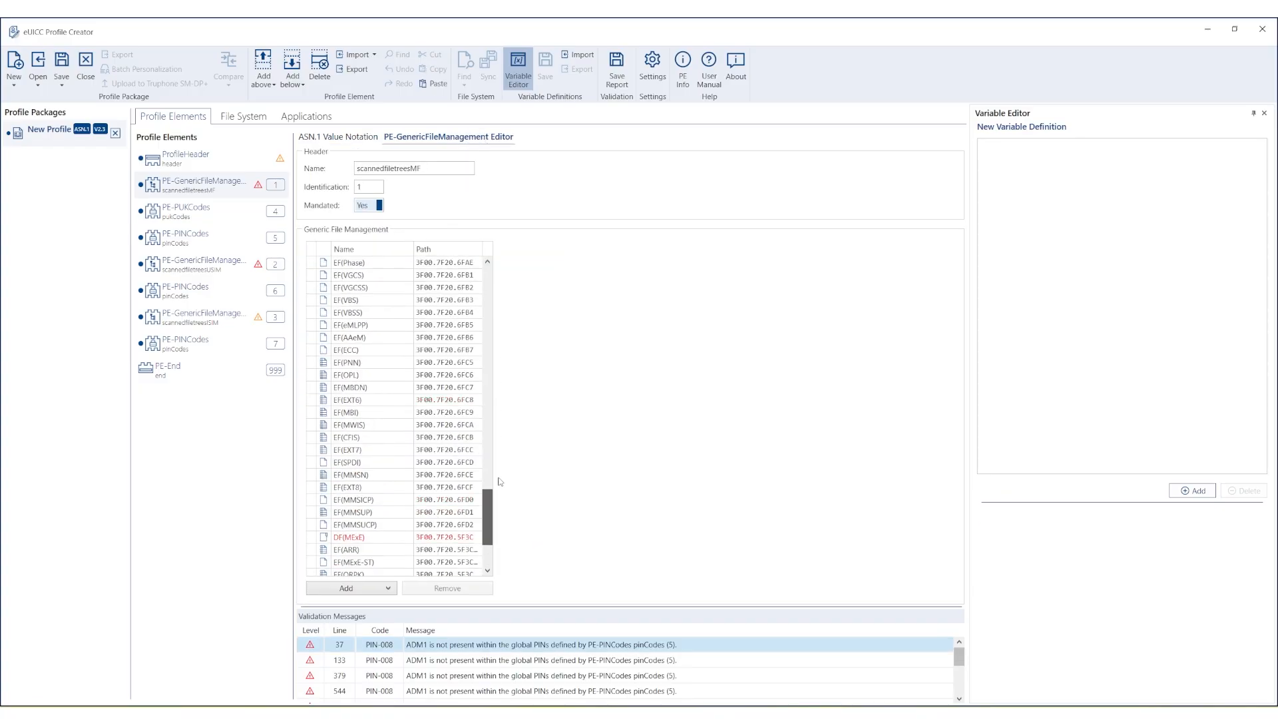
{"action": "left_click_drag", "start_coordinate": [499, 478], "coordinate": [503, 267]}
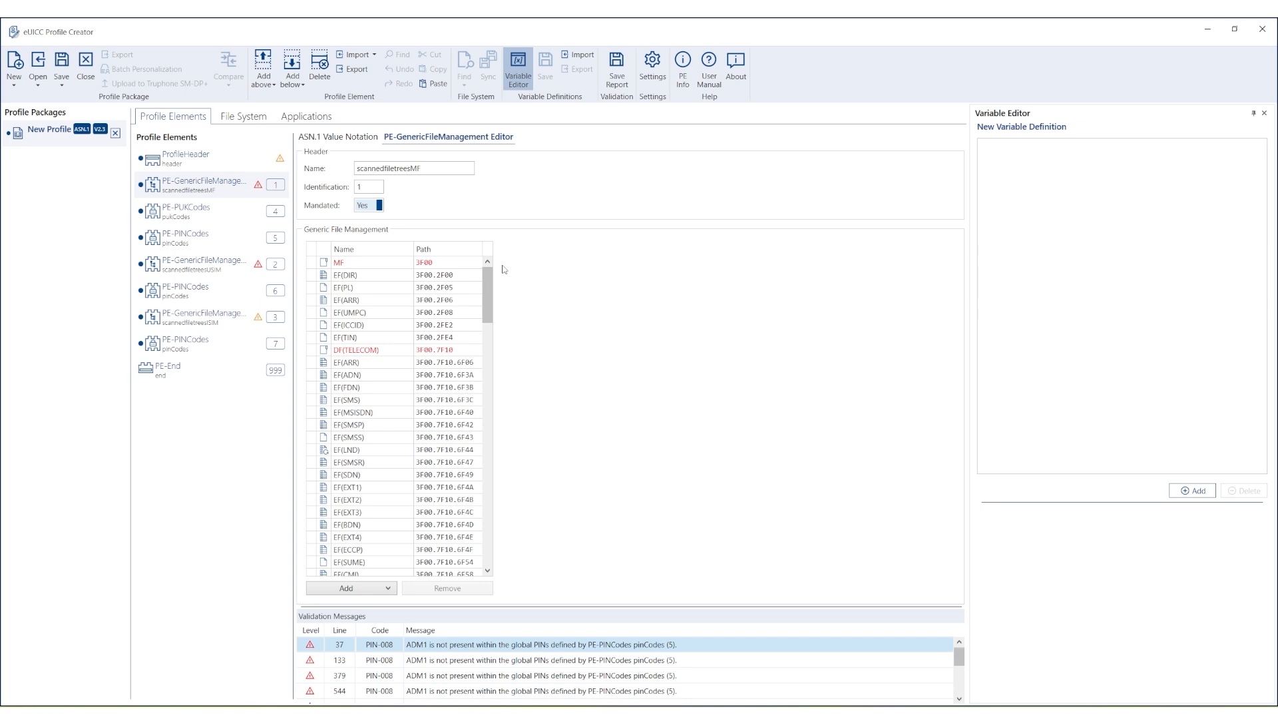
{"action": "left_click", "coordinate": [448, 264]}
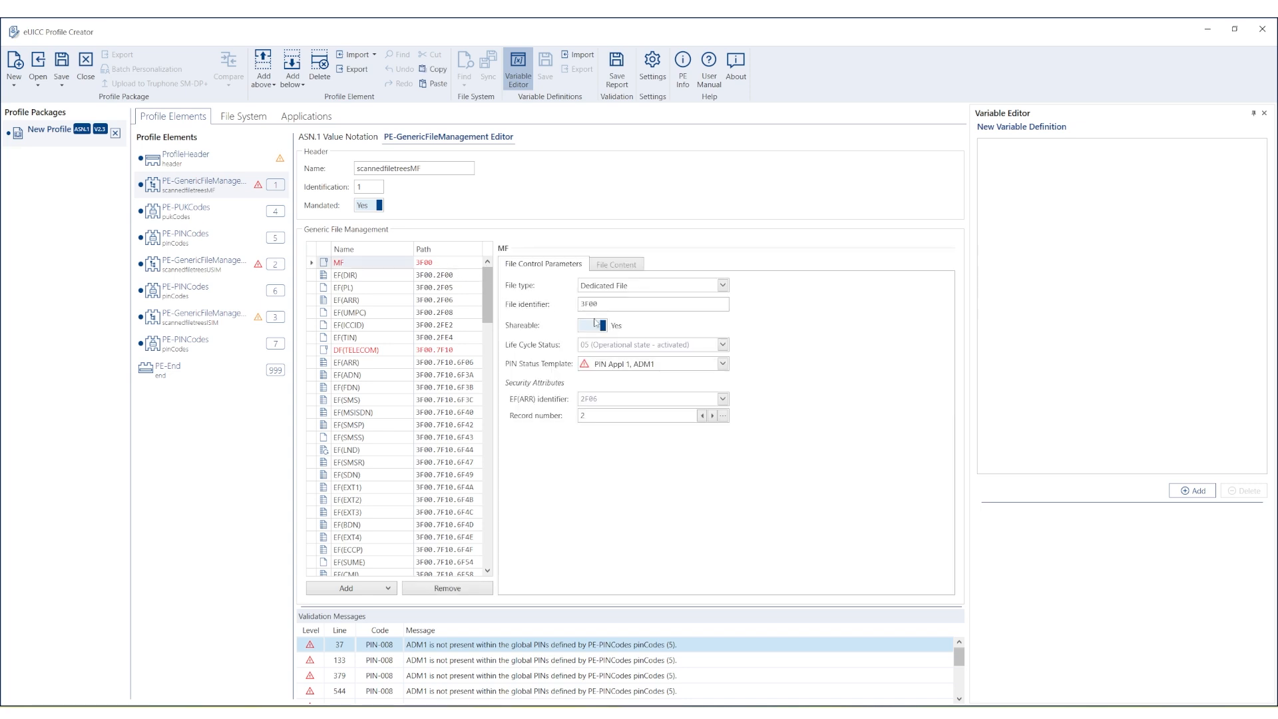
{"action": "left_click", "coordinate": [722, 365]}
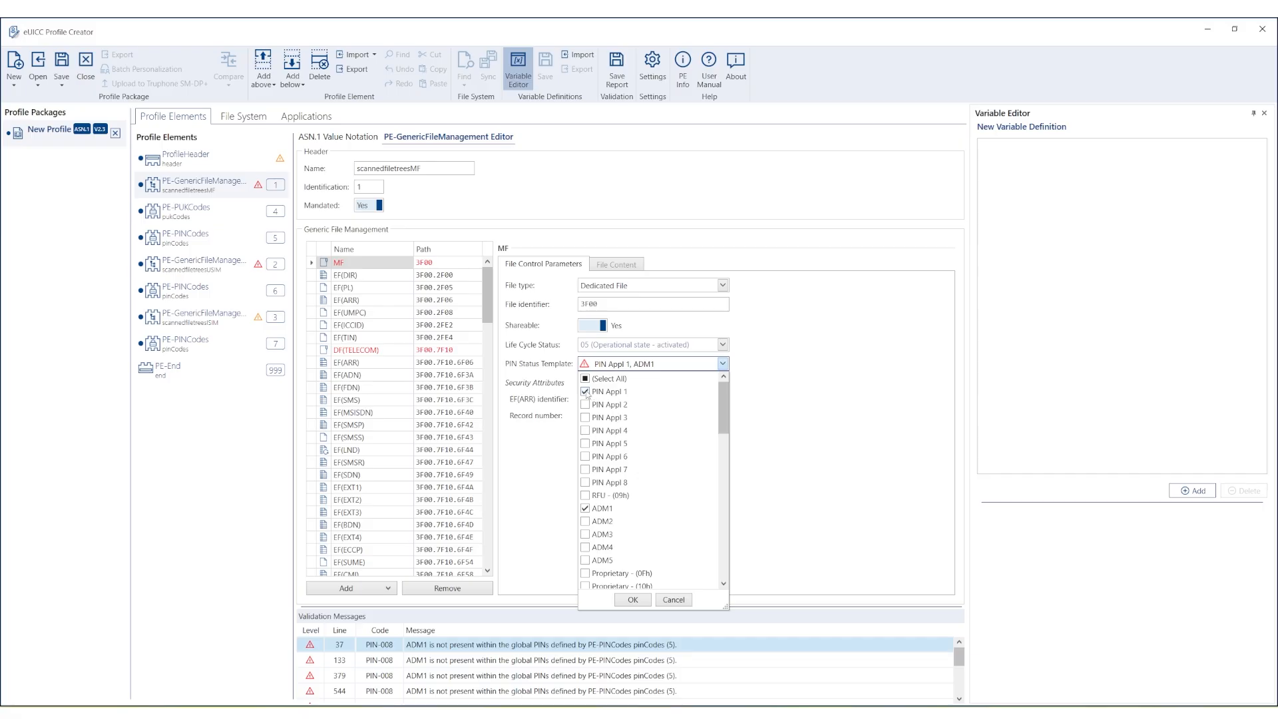
{"action": "left_click", "coordinate": [586, 509]}
{"action": "left_click", "coordinate": [634, 600]}
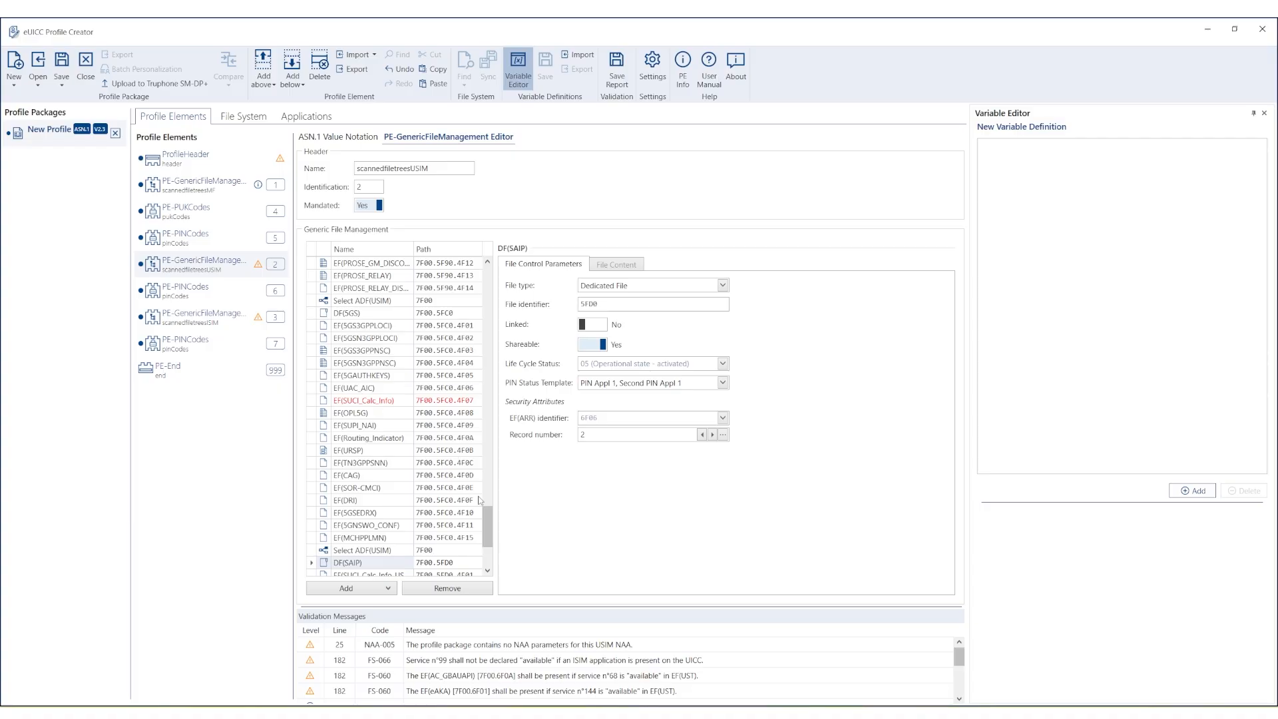
Compare EF(SUCI_Calc_Info) with EF(SUCI_Calc_Info_USIM), then return to EF(SUCI_Calc_Info)'s parameters.
{"action": "mouse_move", "coordinate": [487, 520]}
{"action": "left_mouse_down"}
{"action": "mouse_move", "coordinate": [510, 280]}
{"action": "mouse_move", "coordinate": [512, 523]}
{"action": "left_mouse_up"}
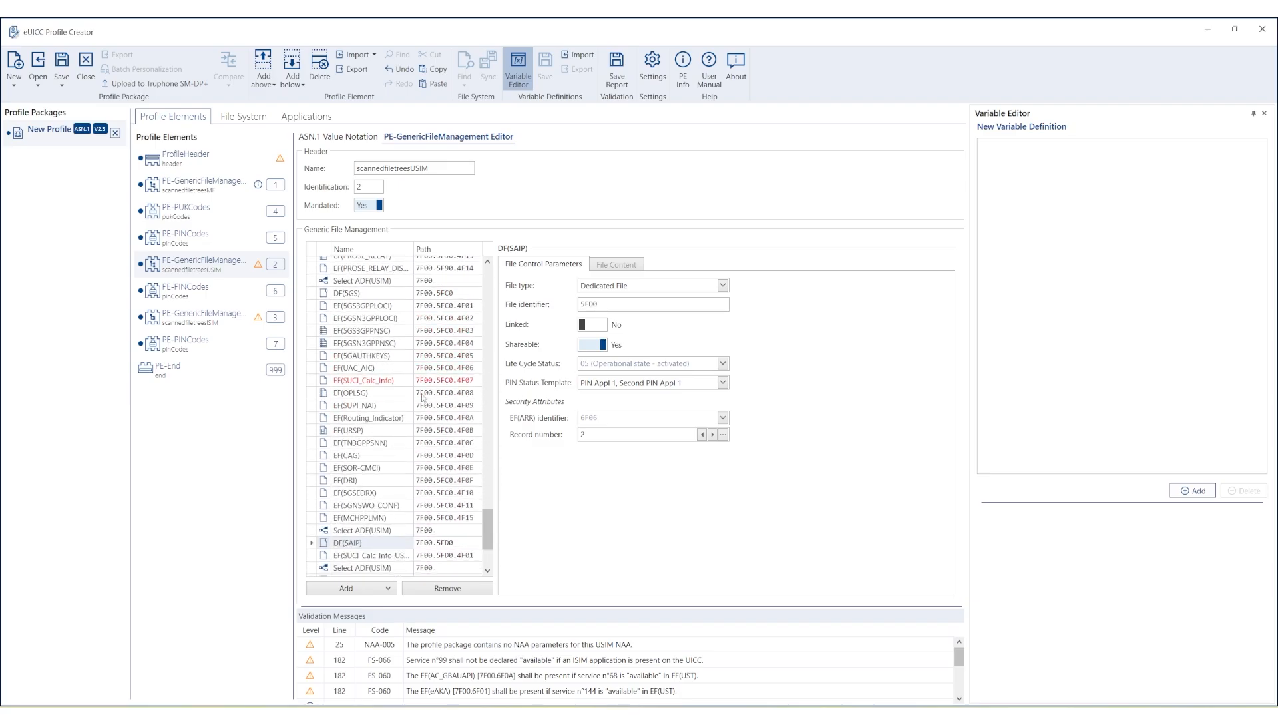
{"action": "left_click", "coordinate": [397, 383]}
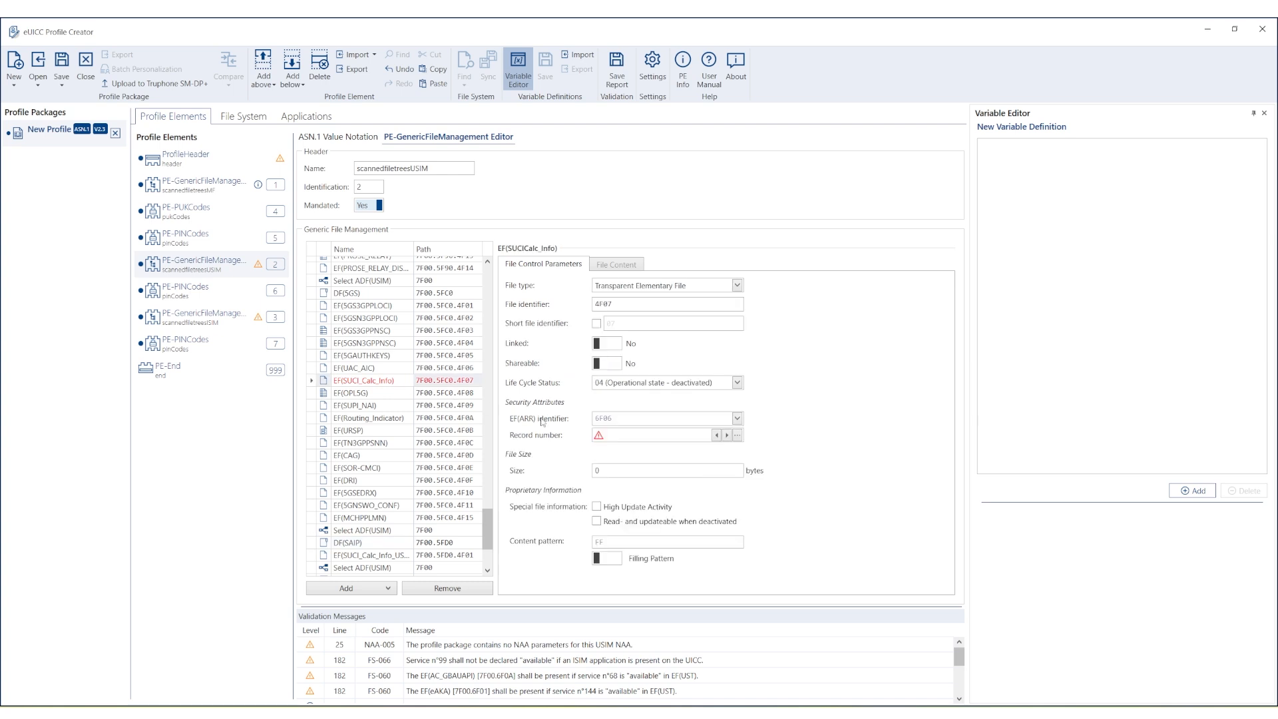
{"action": "mouse_move", "coordinate": [606, 440]}
{"action": "left_click", "coordinate": [379, 555]}
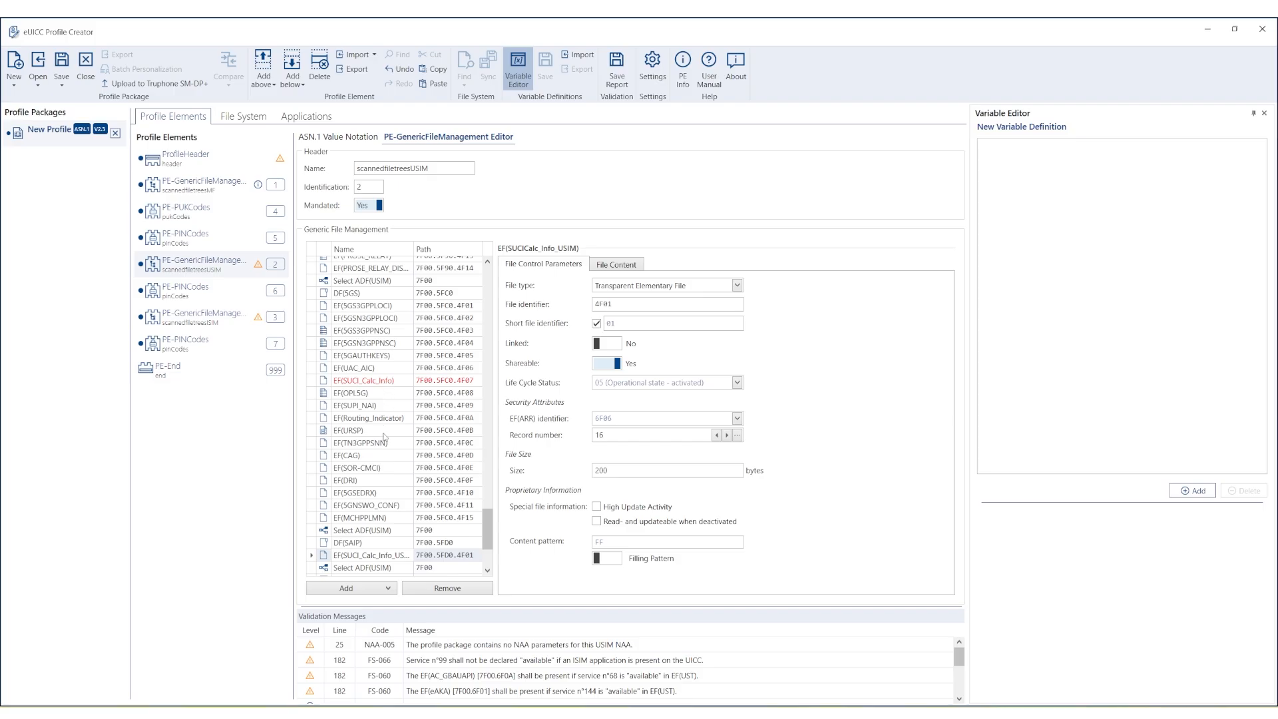
{"action": "left_click", "coordinate": [378, 555]}
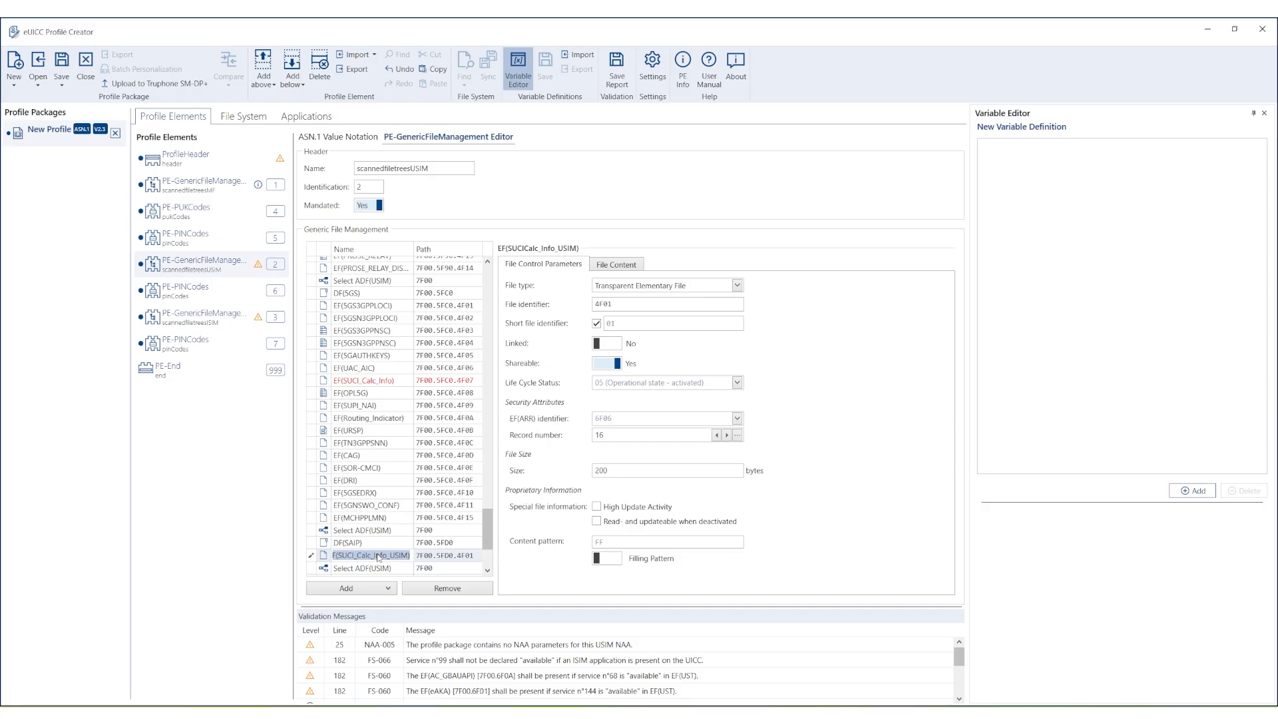
{"action": "left_click", "coordinate": [385, 382]}
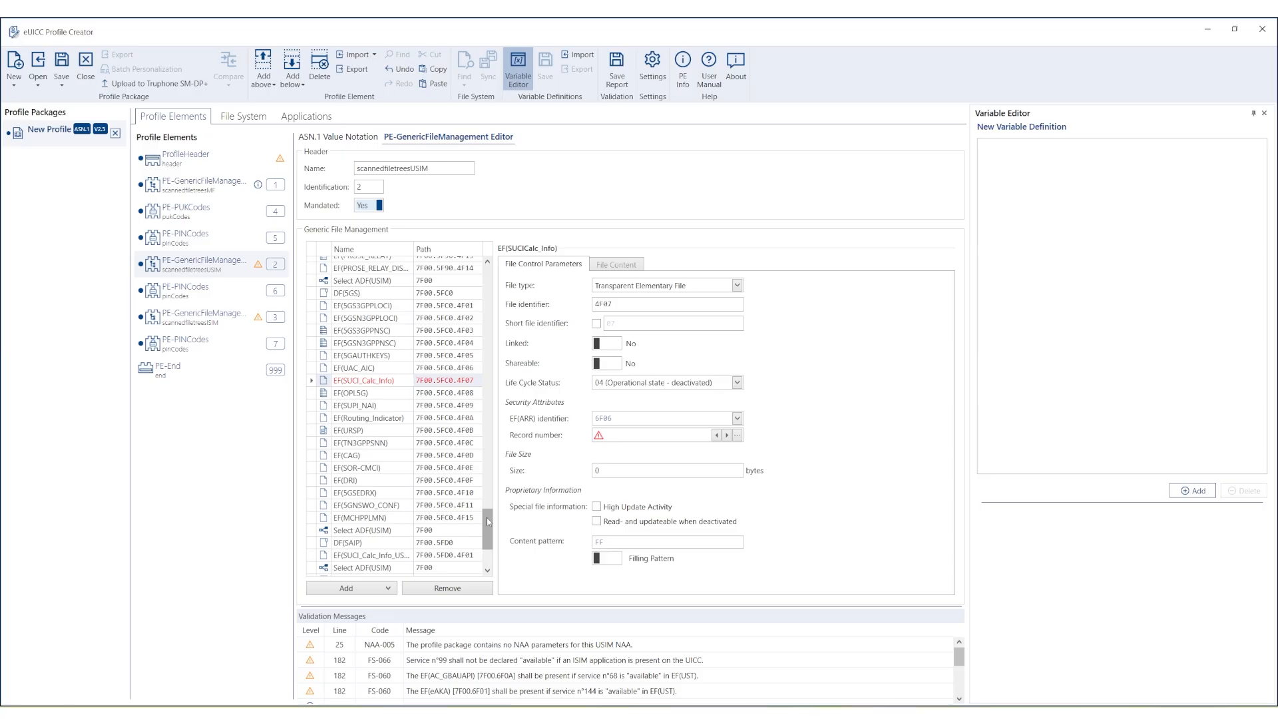
Show EF(ARR)'s parameters: linear fixed file 6F06 with 26 records of 53 bytes.
{"action": "left_click_drag", "start_coordinate": [489, 522], "coordinate": [491, 273]}
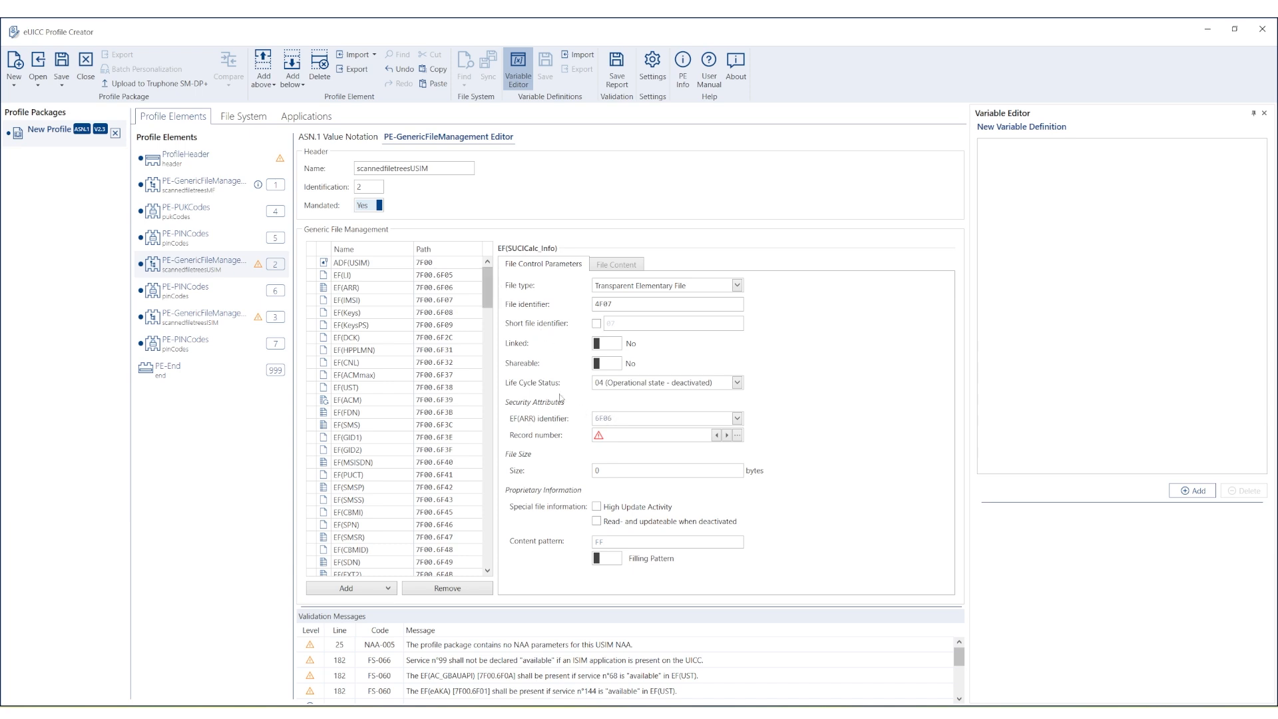
{"action": "left_click", "coordinate": [437, 293]}
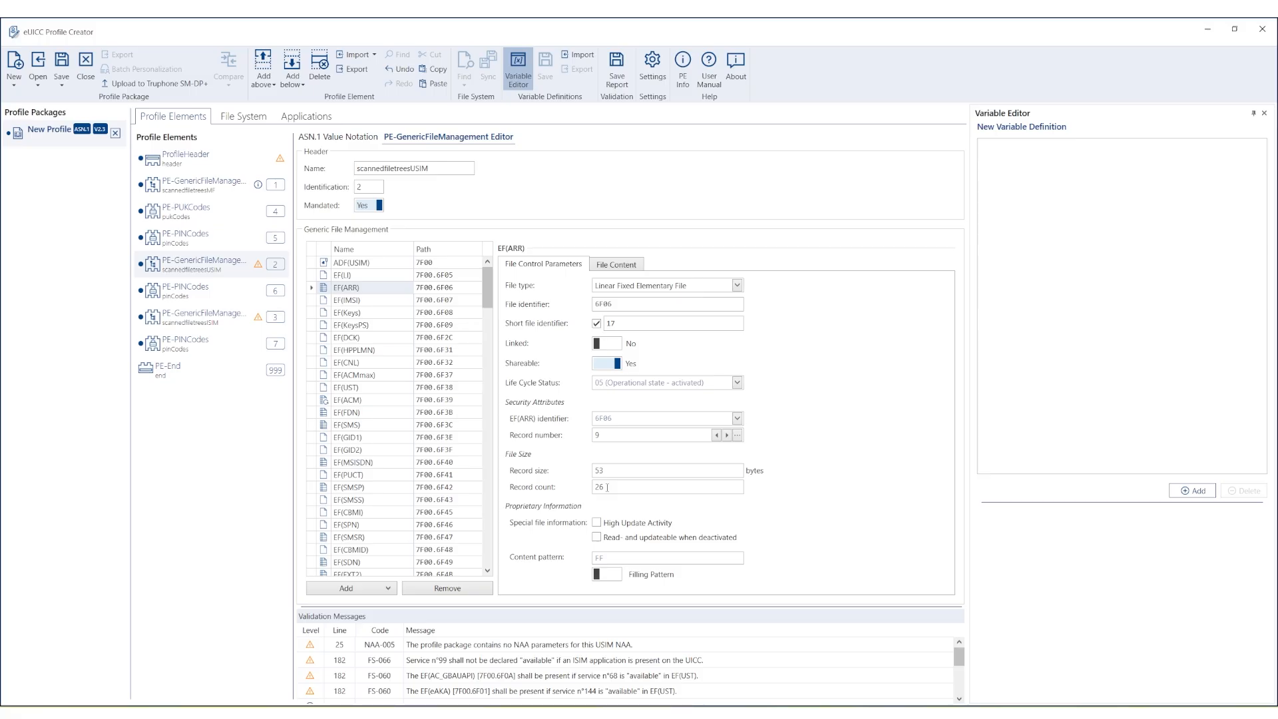
Change the EF(ARR) record count from 26 to 27.
{"action": "left_click", "coordinate": [607, 488]}
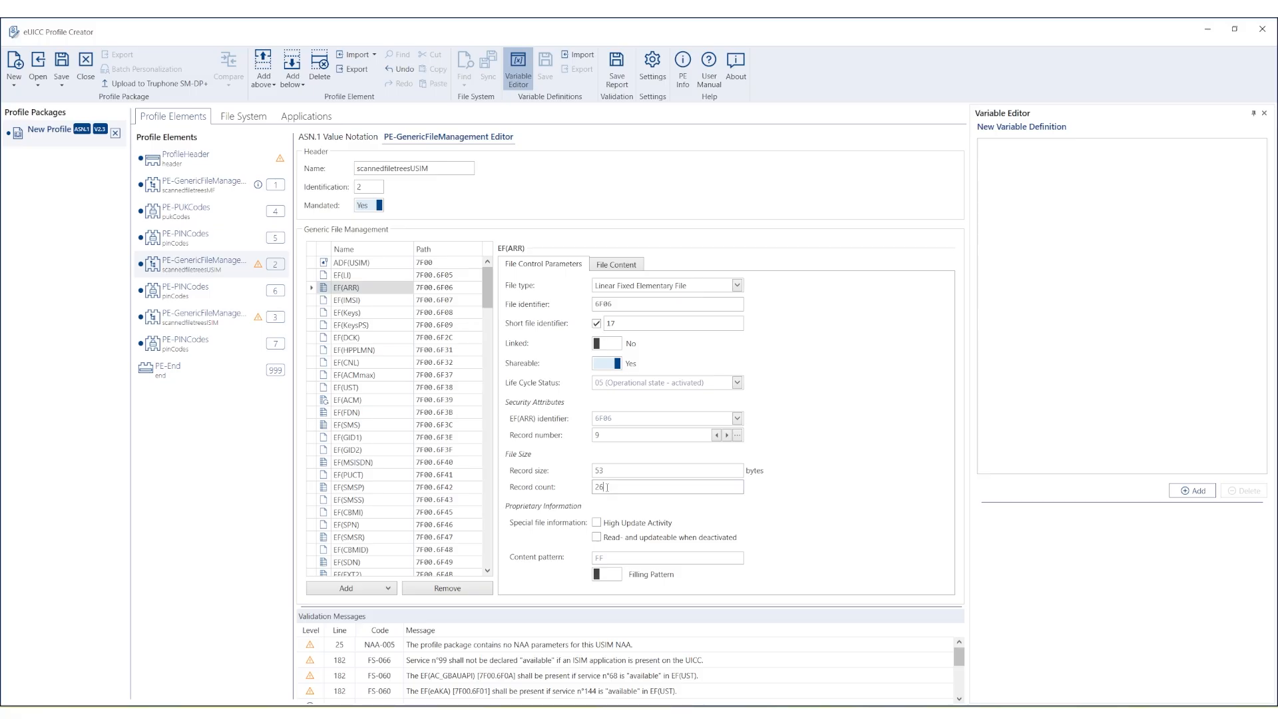
{"action": "key", "text": "BackSpace"}
{"action": "type", "text": "7"}
Select EF(ARR) record #27 in the file content and add an Access Byte rule to it.
{"action": "left_click", "coordinate": [615, 266]}
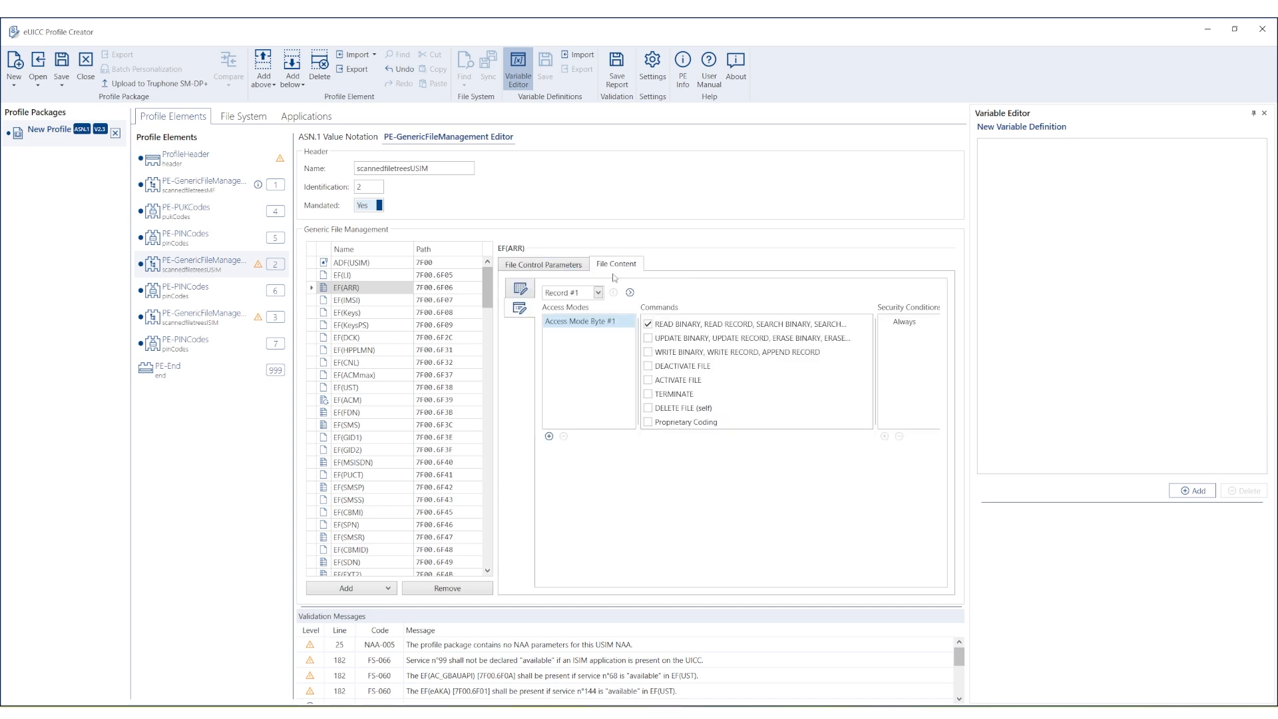
{"action": "left_click", "coordinate": [598, 294]}
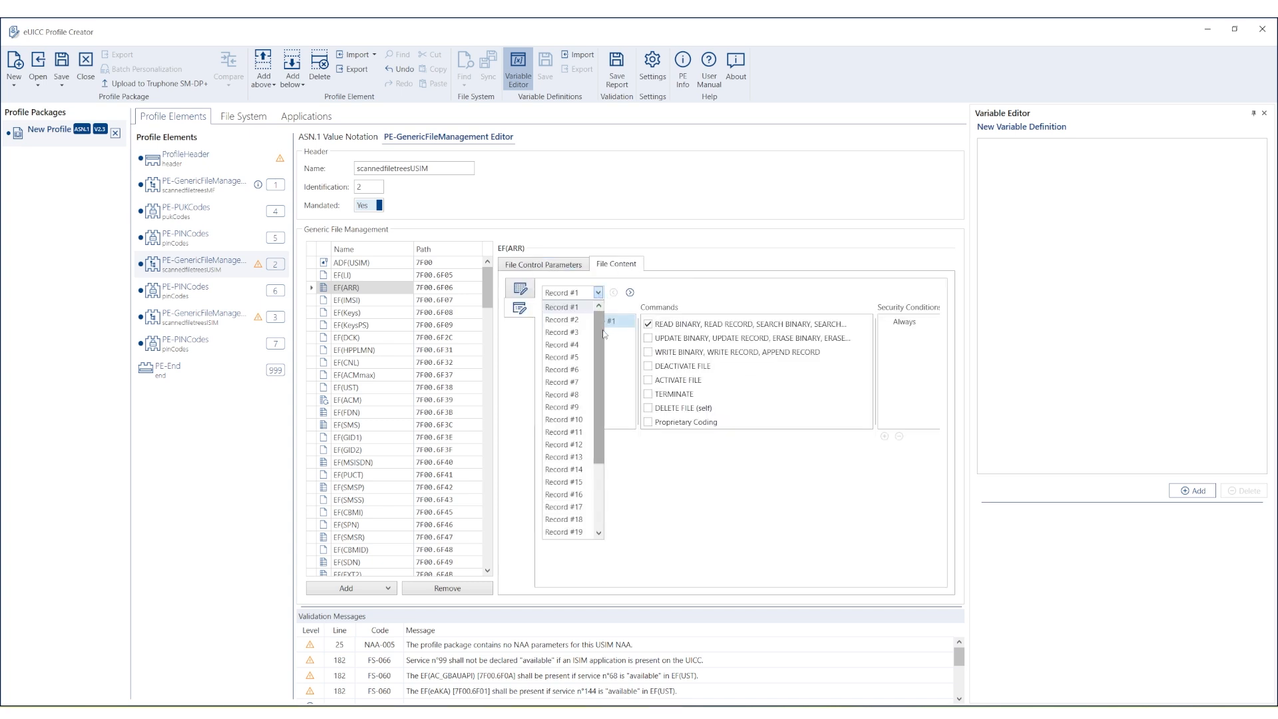
{"action": "left_click_drag", "start_coordinate": [601, 327], "coordinate": [592, 472]}
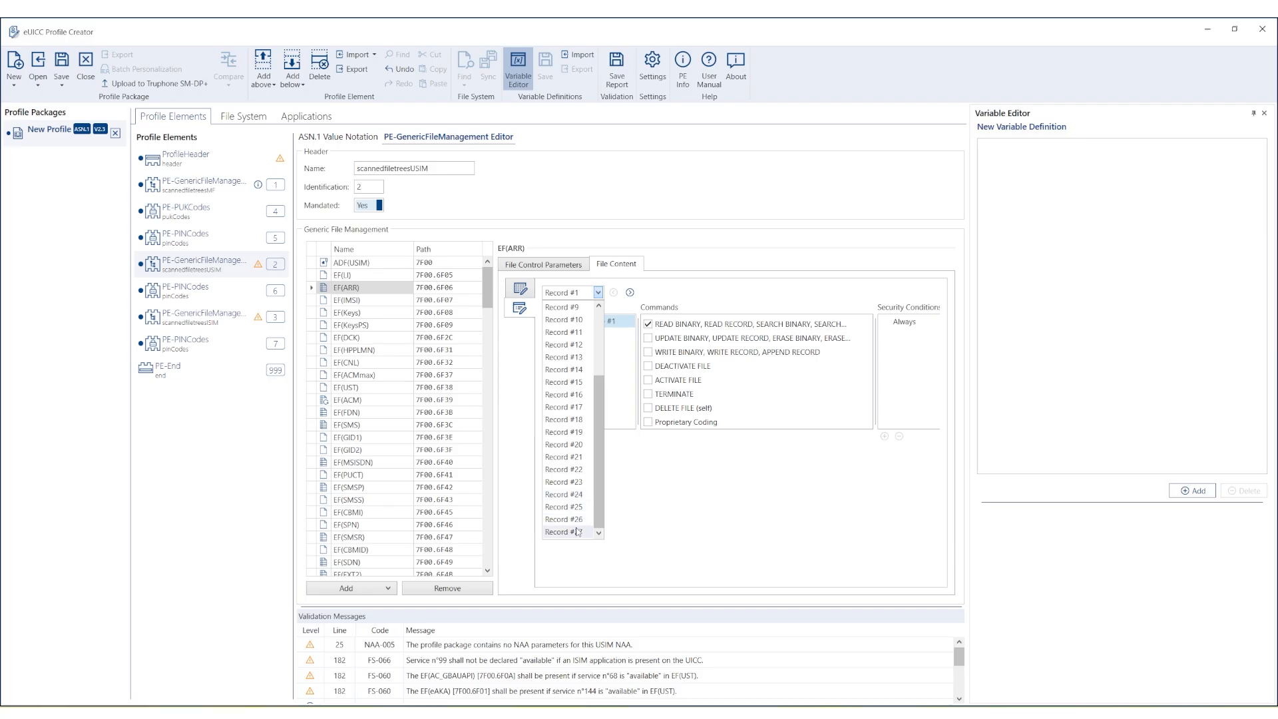
{"action": "left_click", "coordinate": [578, 533]}
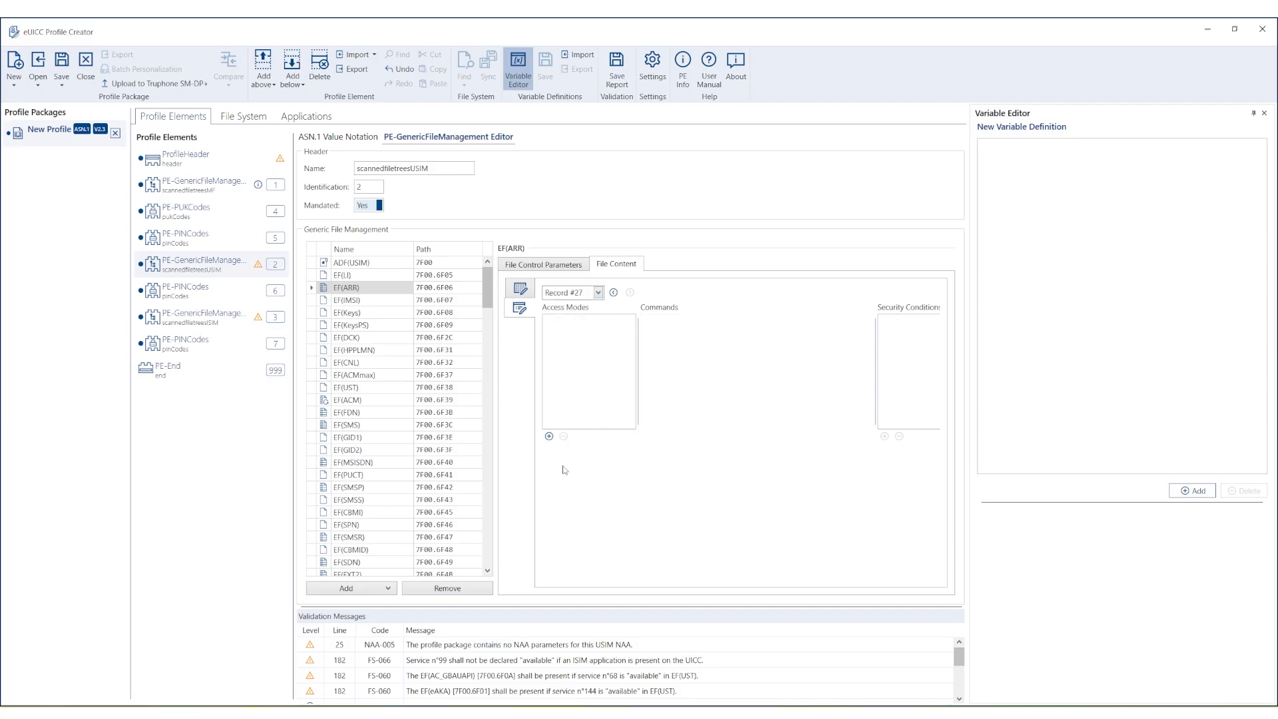
{"action": "left_click", "coordinate": [549, 436]}
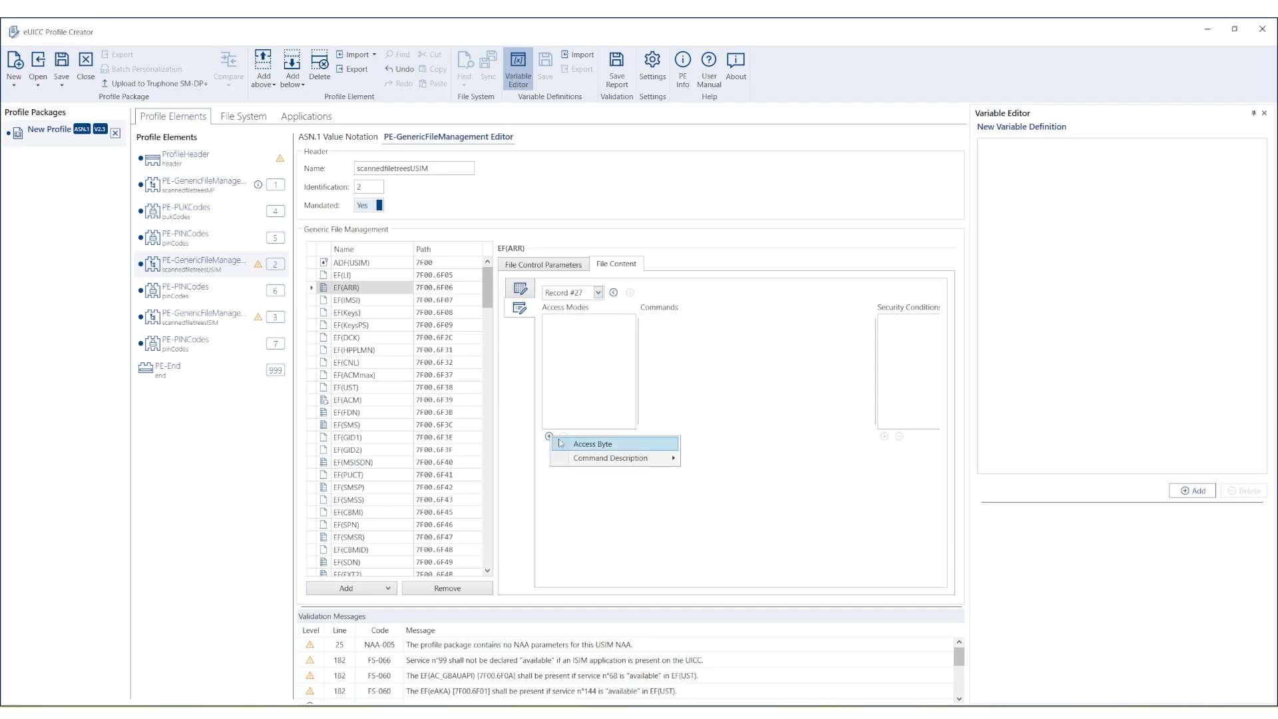
{"action": "left_click", "coordinate": [576, 445]}
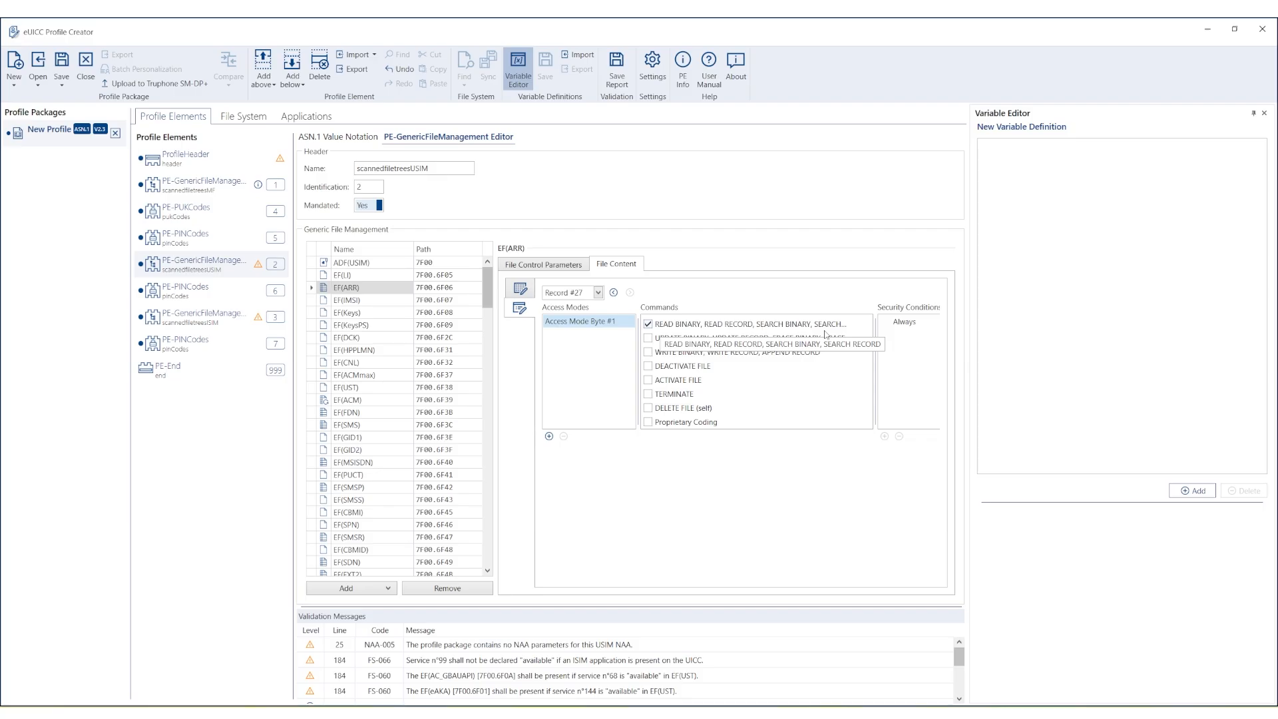
Change the read commands' security condition from Always to Never.
{"action": "left_click", "coordinate": [905, 328]}
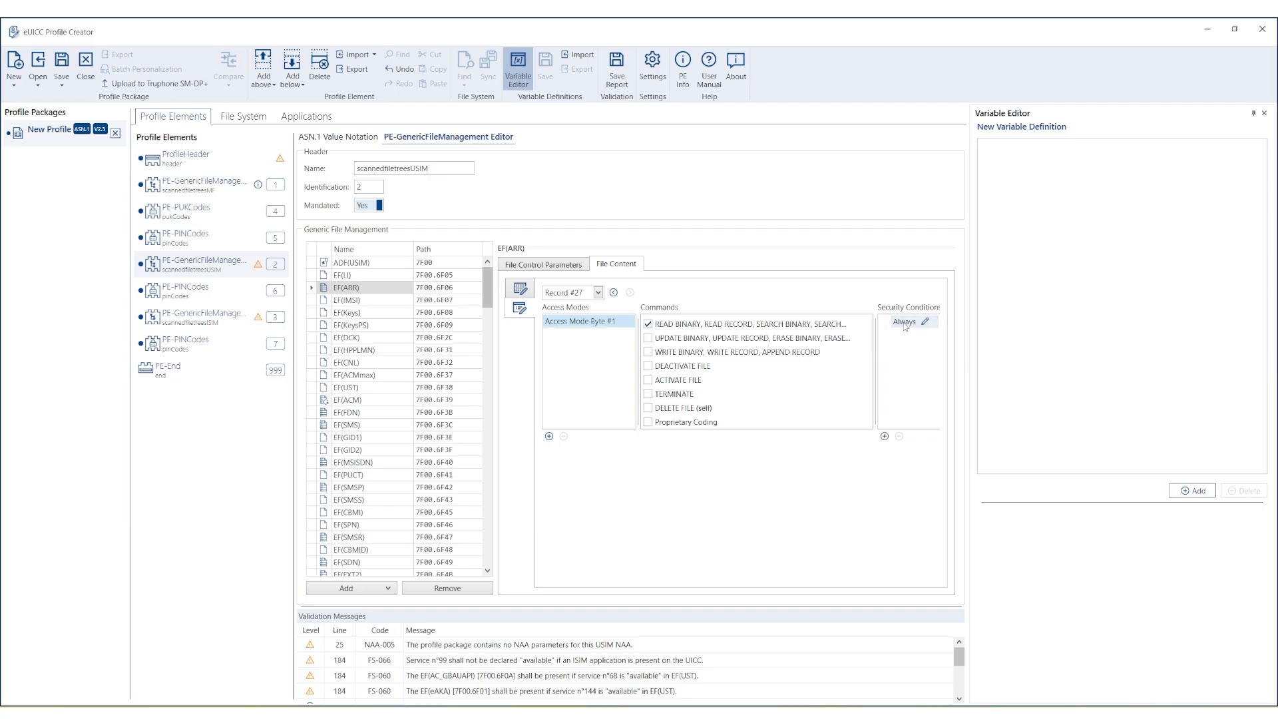
{"action": "right_click", "coordinate": [906, 327]}
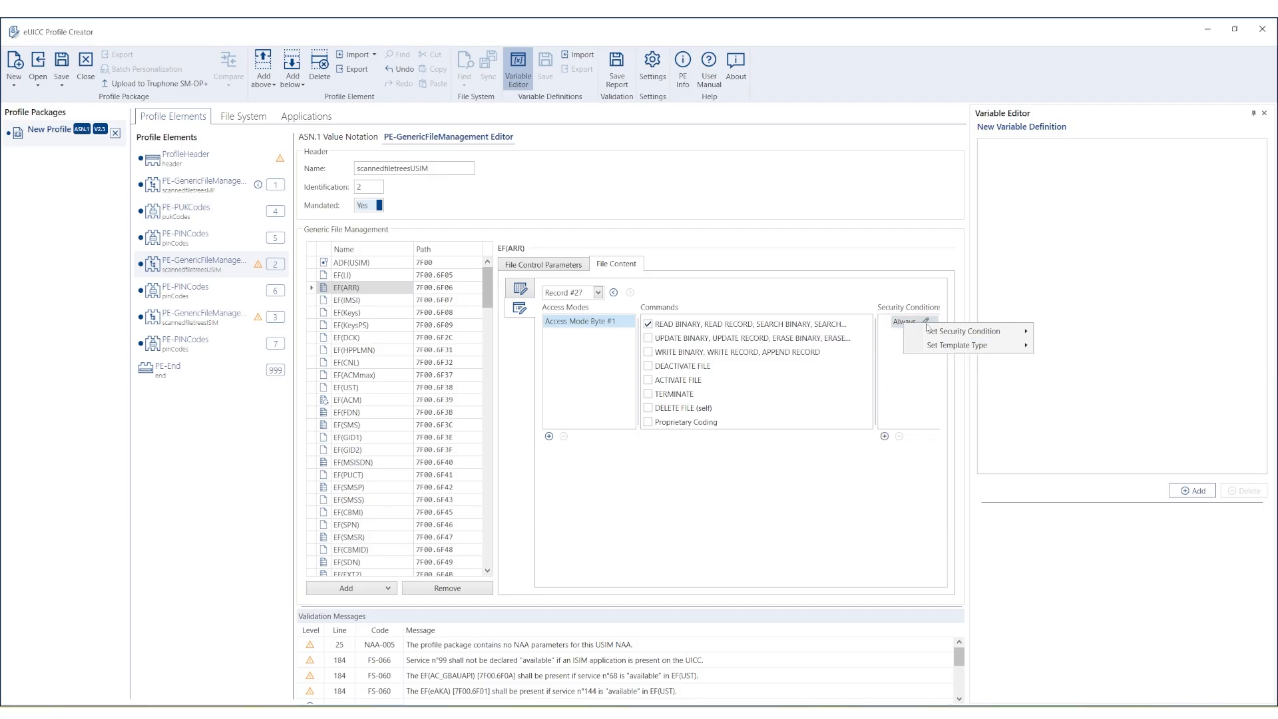
{"action": "mouse_move", "coordinate": [937, 331]}
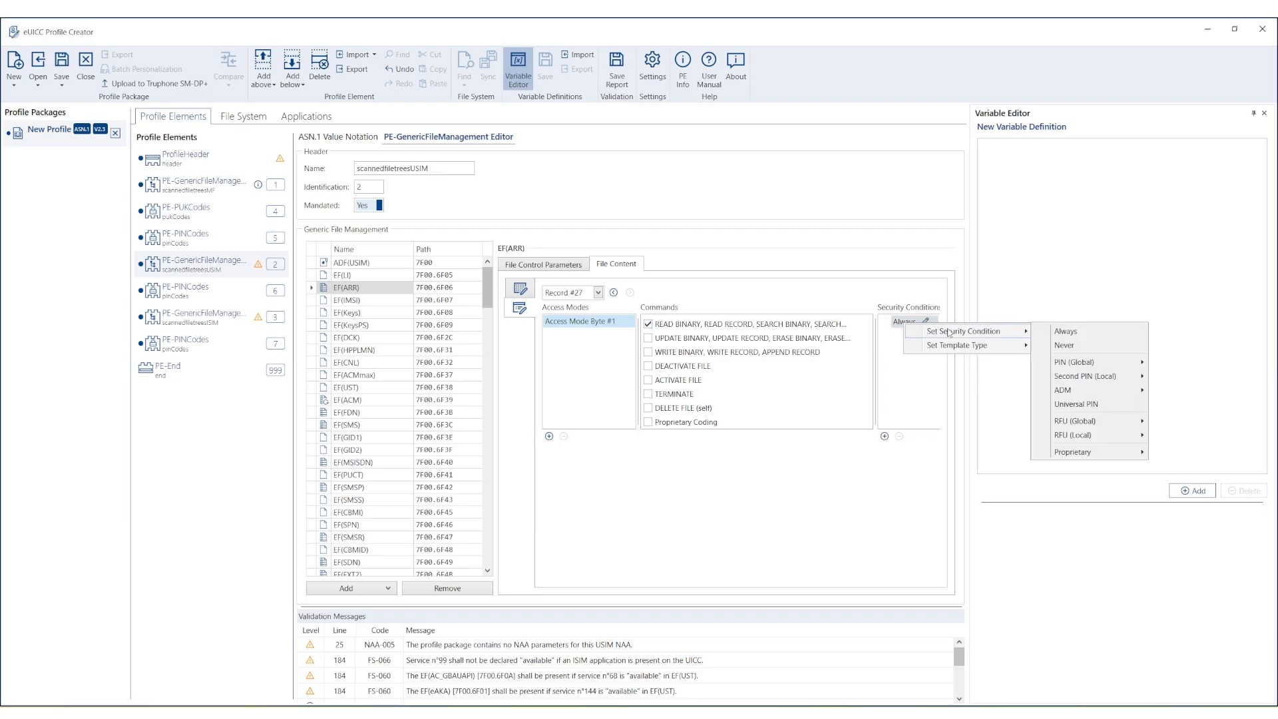
{"action": "left_click", "coordinate": [1060, 345]}
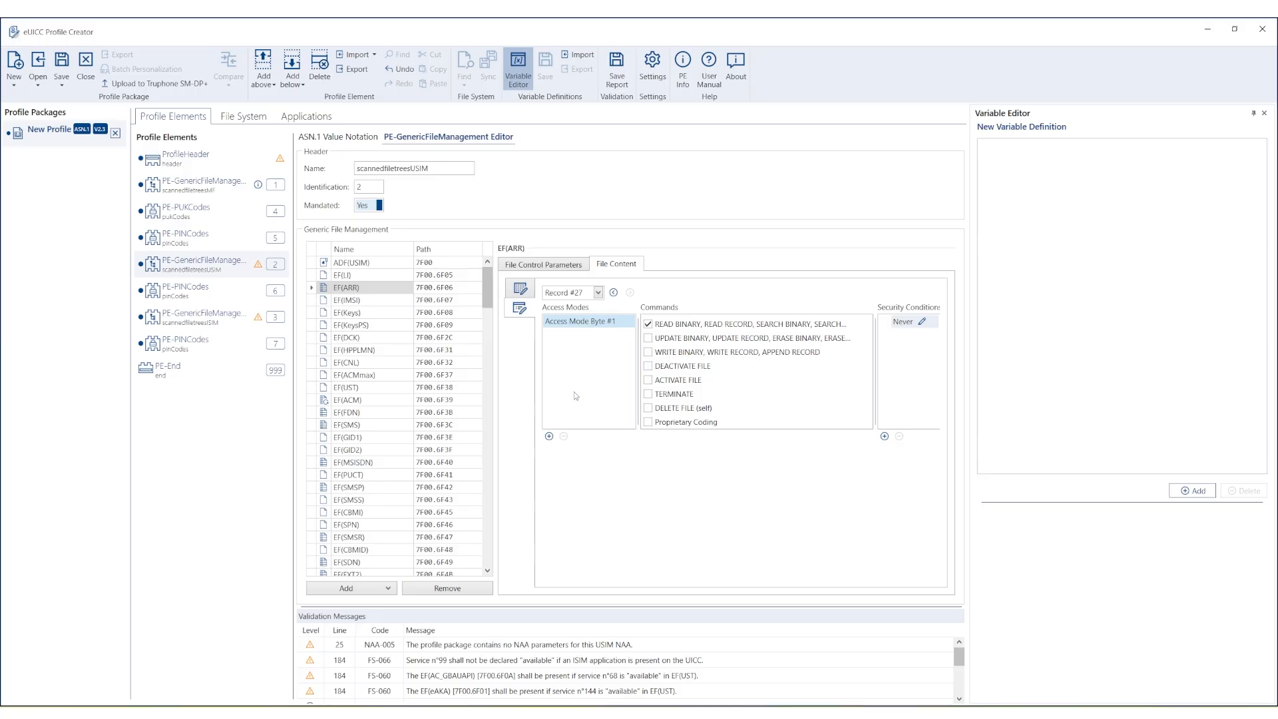
Select EF(SUCI_Calc_Info) and browse EF(ARR) records for its access rule.
{"action": "scroll", "coordinate": [489, 298], "scroll_direction": "down", "scroll_amount": 1}
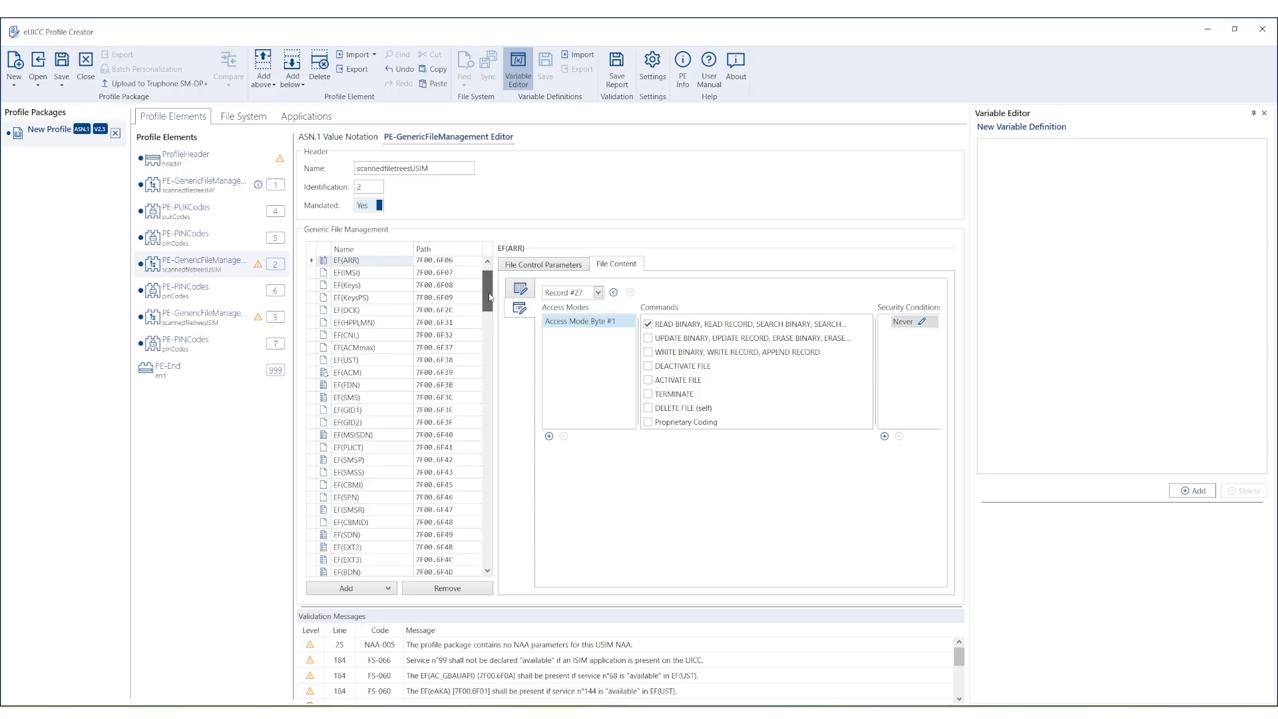
{"action": "left_click_drag", "start_coordinate": [490, 298], "coordinate": [524, 519]}
{"action": "left_click", "coordinate": [441, 500]}
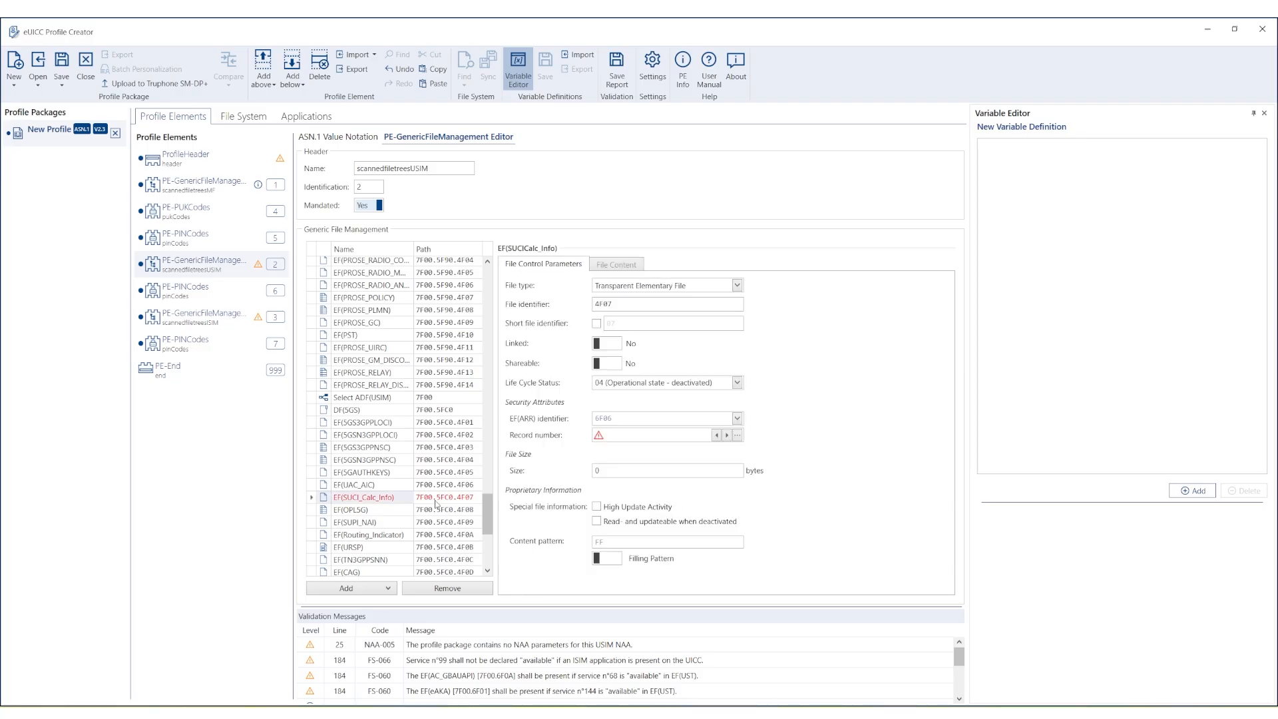
{"action": "left_click", "coordinate": [737, 435]}
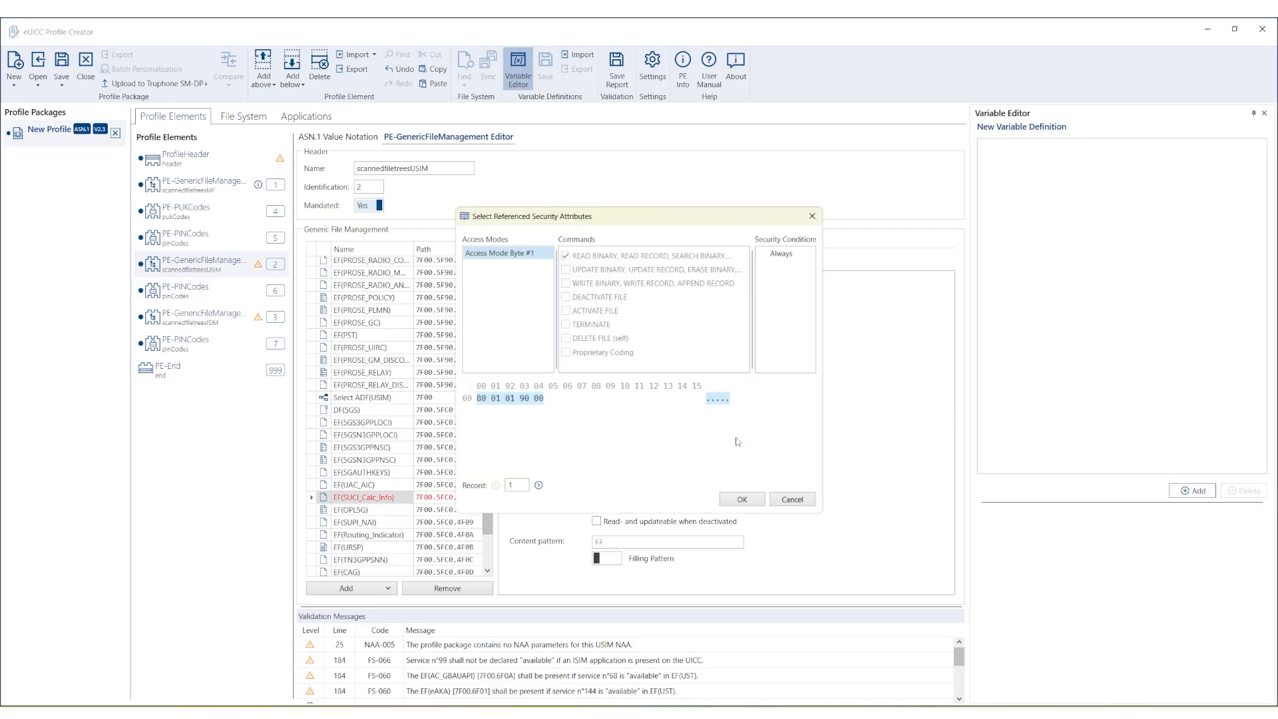
Step through the EF(ARR) records to record 27, the Never rule, and confirm it.
{"action": "left_click", "coordinate": [537, 488]}
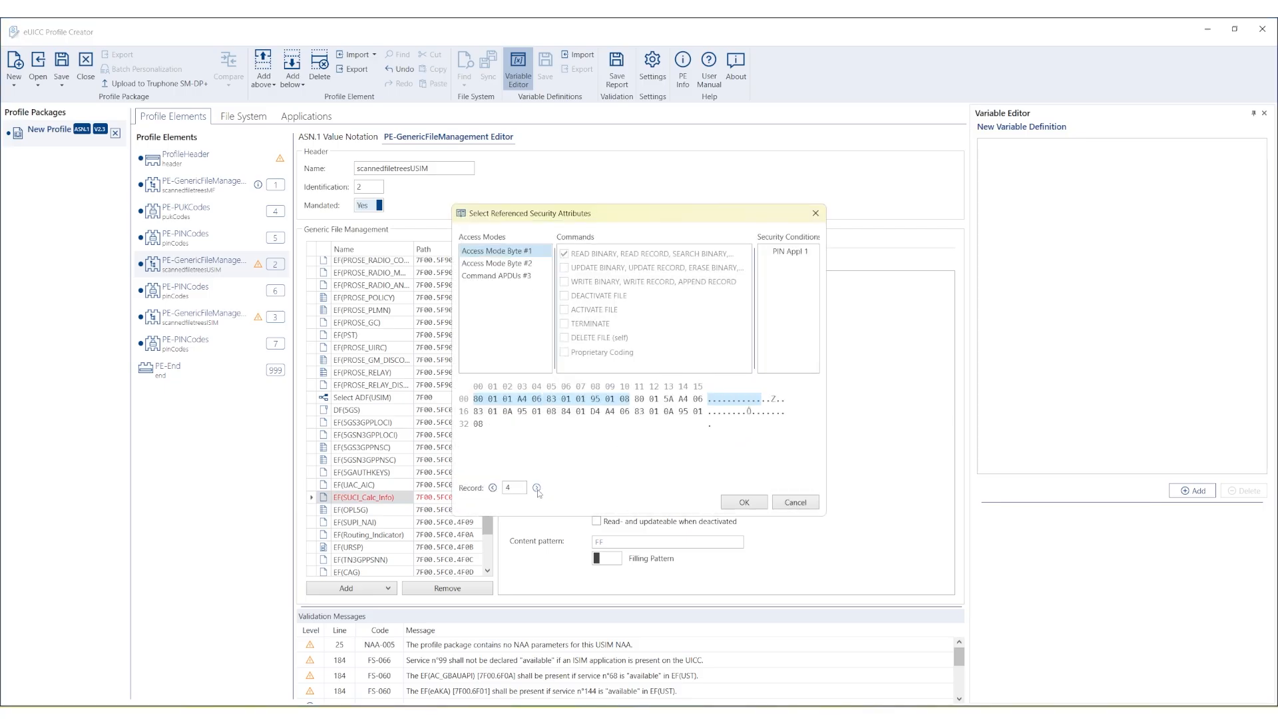
{"action": "left_click", "coordinate": [537, 488]}
{"action": "left_click", "coordinate": [538, 488]}
{"action": "left_click", "coordinate": [537, 488]}
{"action": "left_click", "coordinate": [538, 488]}
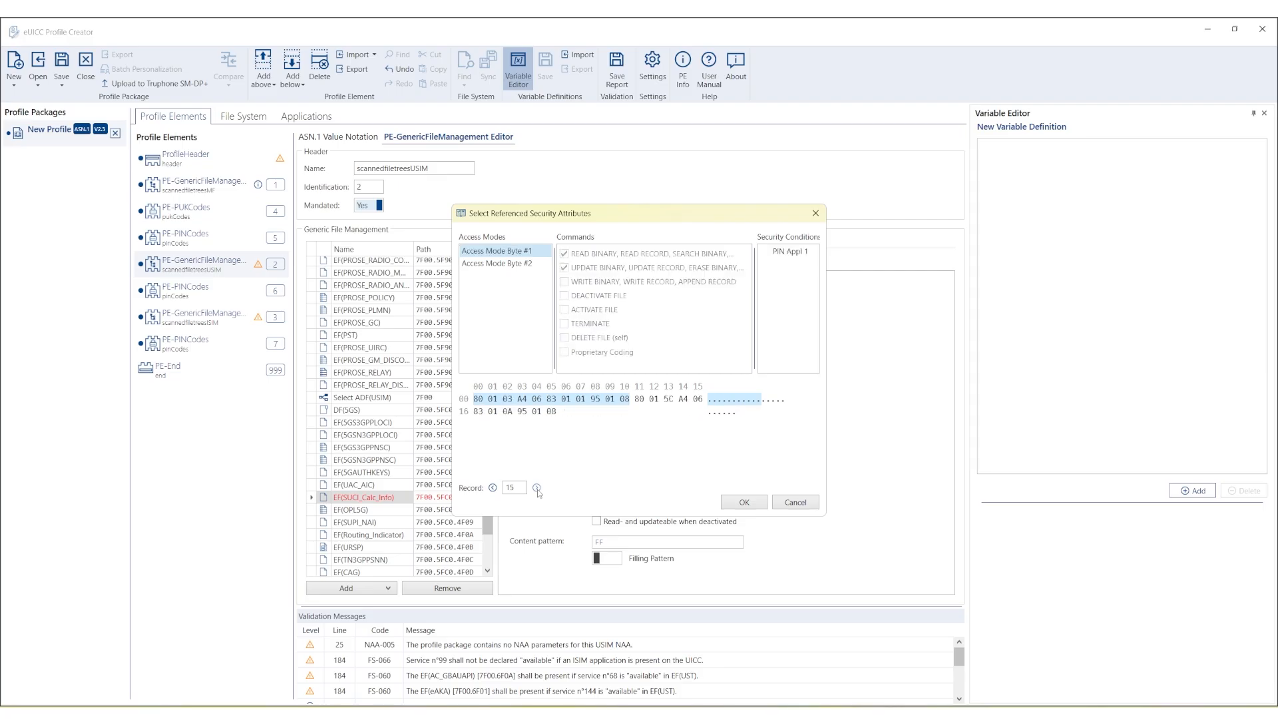
{"action": "left_click", "coordinate": [537, 488]}
{"action": "left_click", "coordinate": [538, 488]}
{"action": "left_click", "coordinate": [537, 489]}
{"action": "left_click", "coordinate": [537, 488]}
{"action": "left_click", "coordinate": [538, 488]}
{"action": "left_click", "coordinate": [537, 488]}
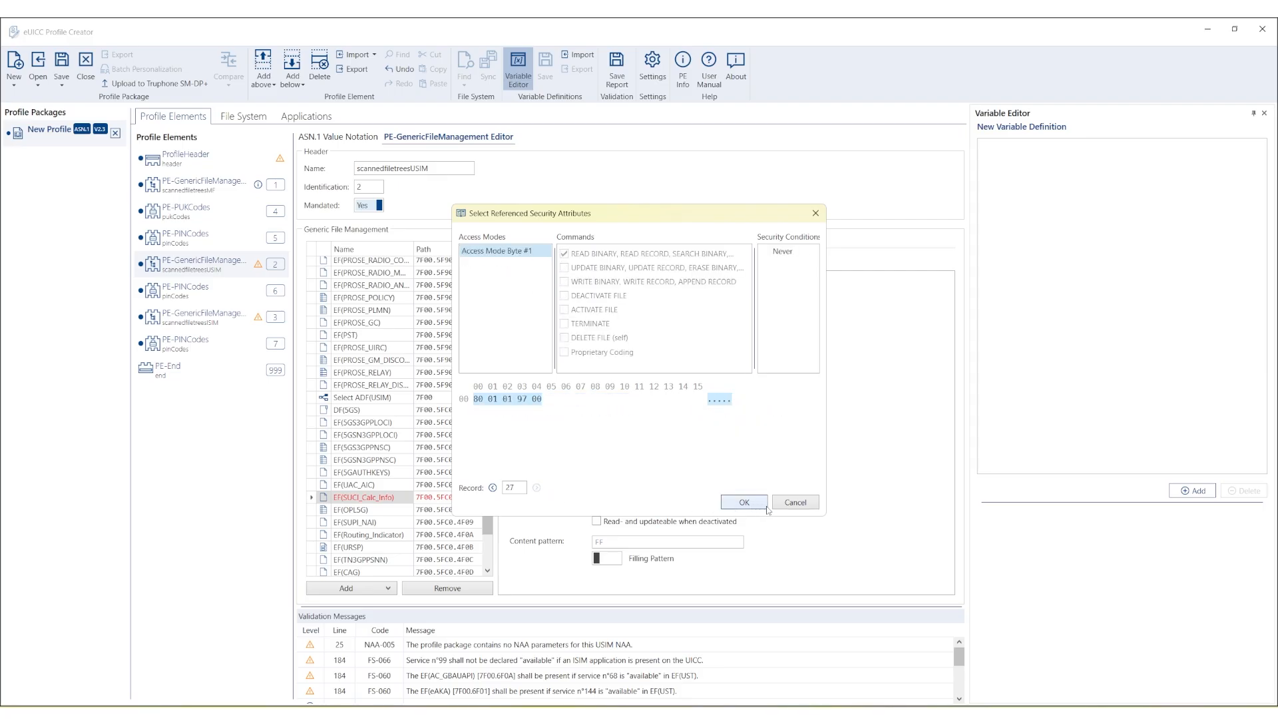
{"action": "left_click", "coordinate": [744, 502]}
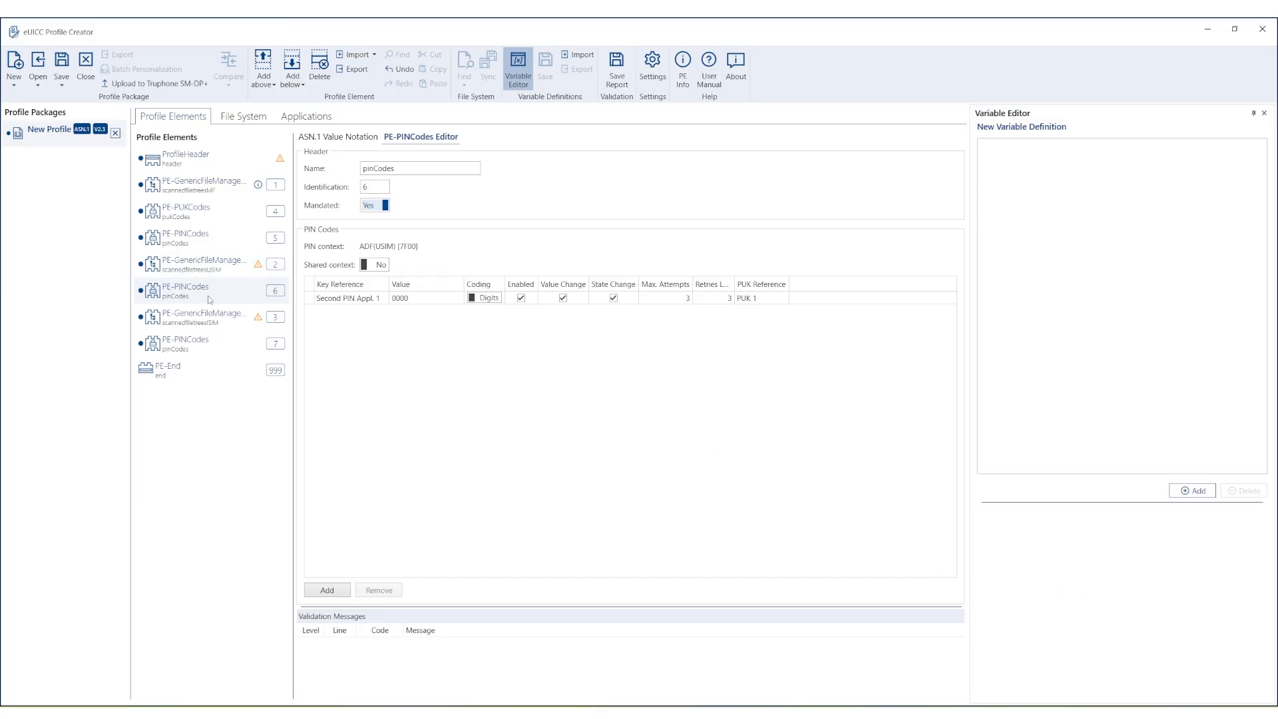
Add a PE-AKAParameter element below the pinCodes element.
{"action": "right_click", "coordinate": [209, 300]}
{"action": "mouse_move", "coordinate": [240, 312]}
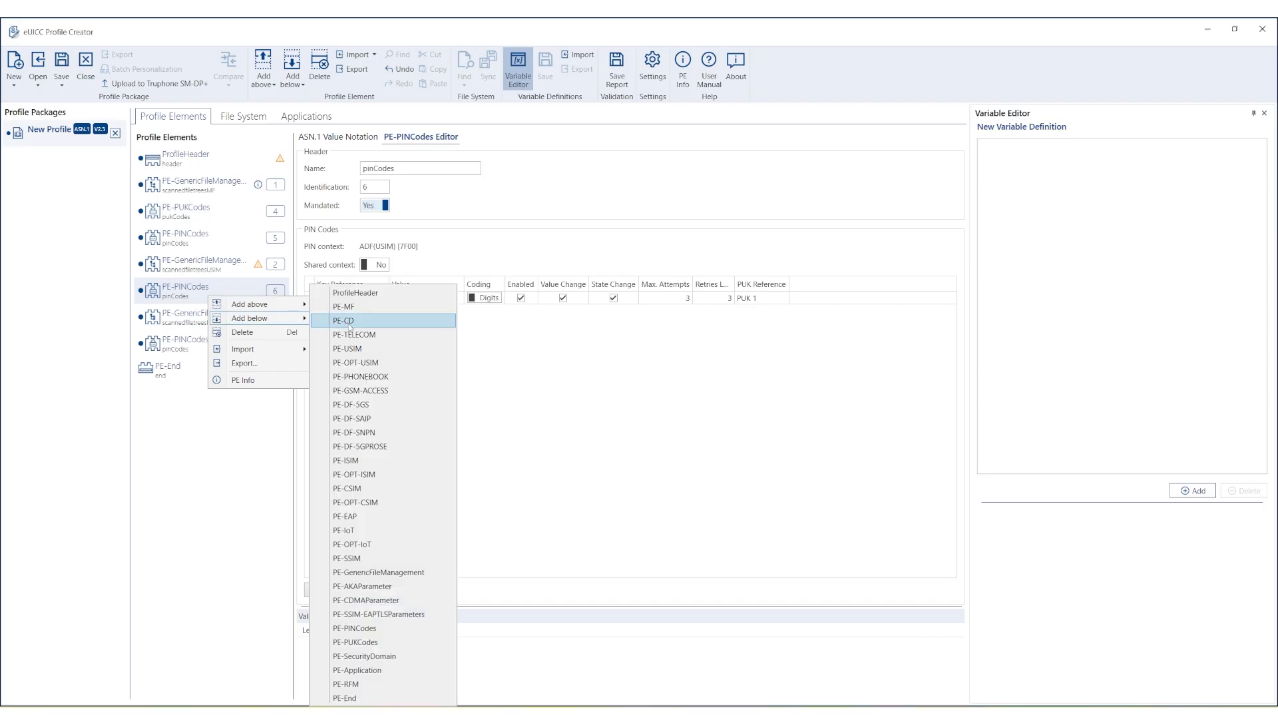
{"action": "left_click", "coordinate": [343, 585]}
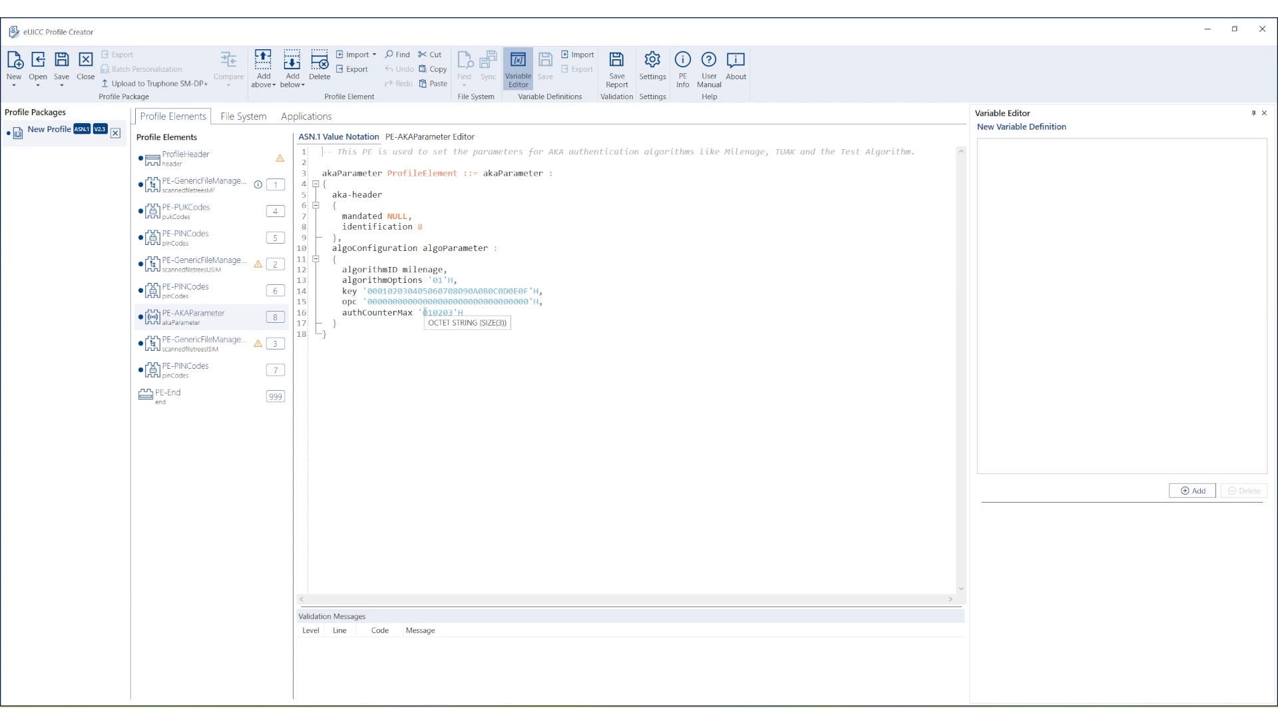
Replace the AKA key value on line 14 with the Key from the notes.
{"action": "key", "text": "alt+Tab"}
{"action": "key", "text": "alt+Tab"}
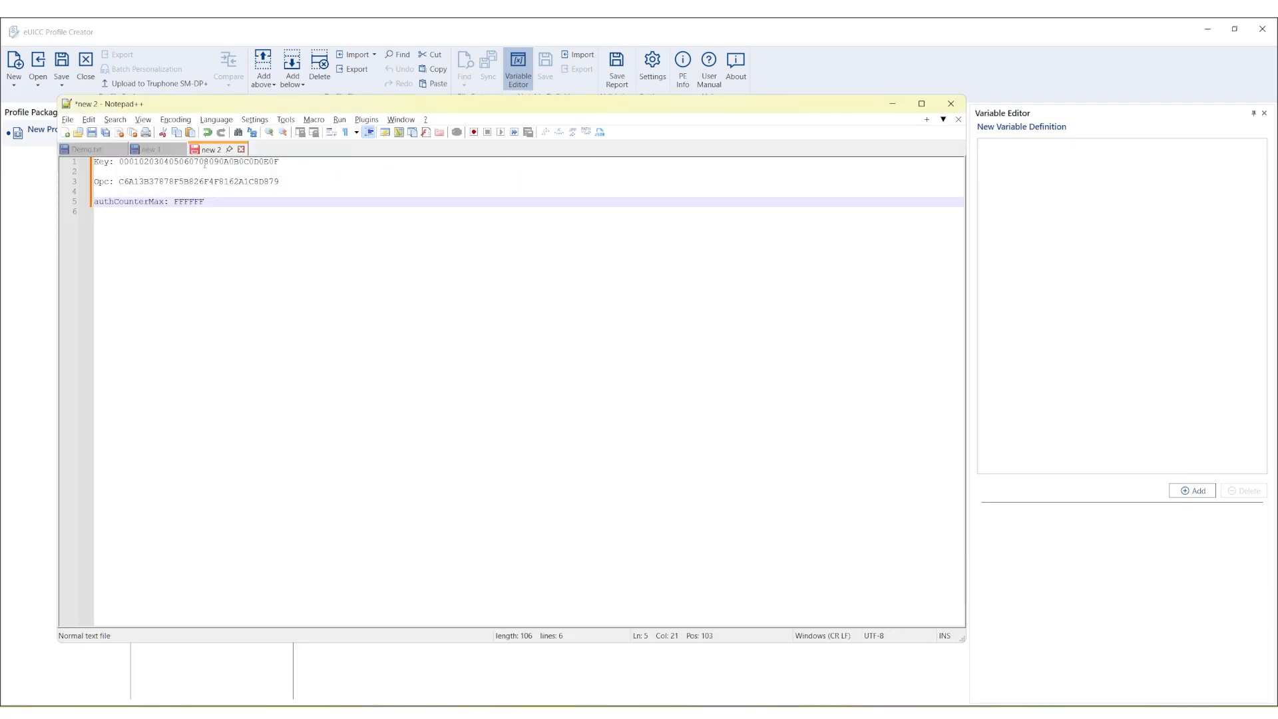
{"action": "double_click", "coordinate": [205, 162]}
{"action": "key", "text": "ctrl+c"}
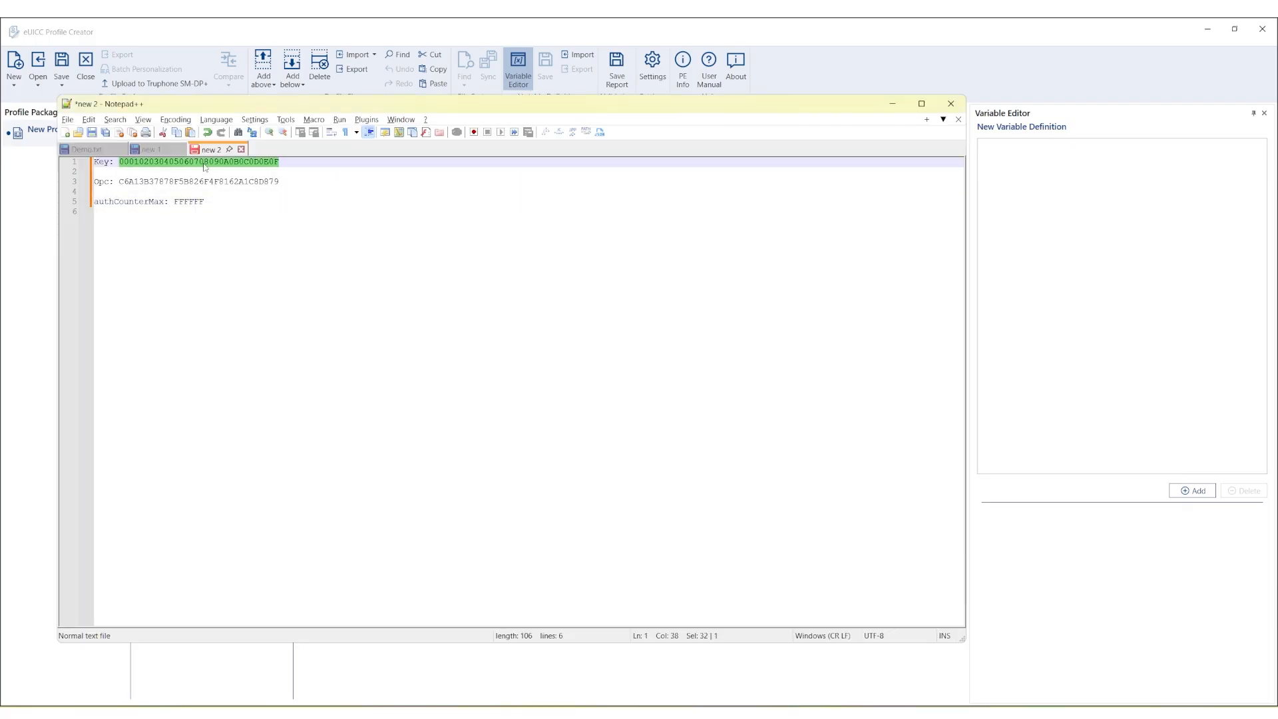
{"action": "key", "text": "alt+Tab"}
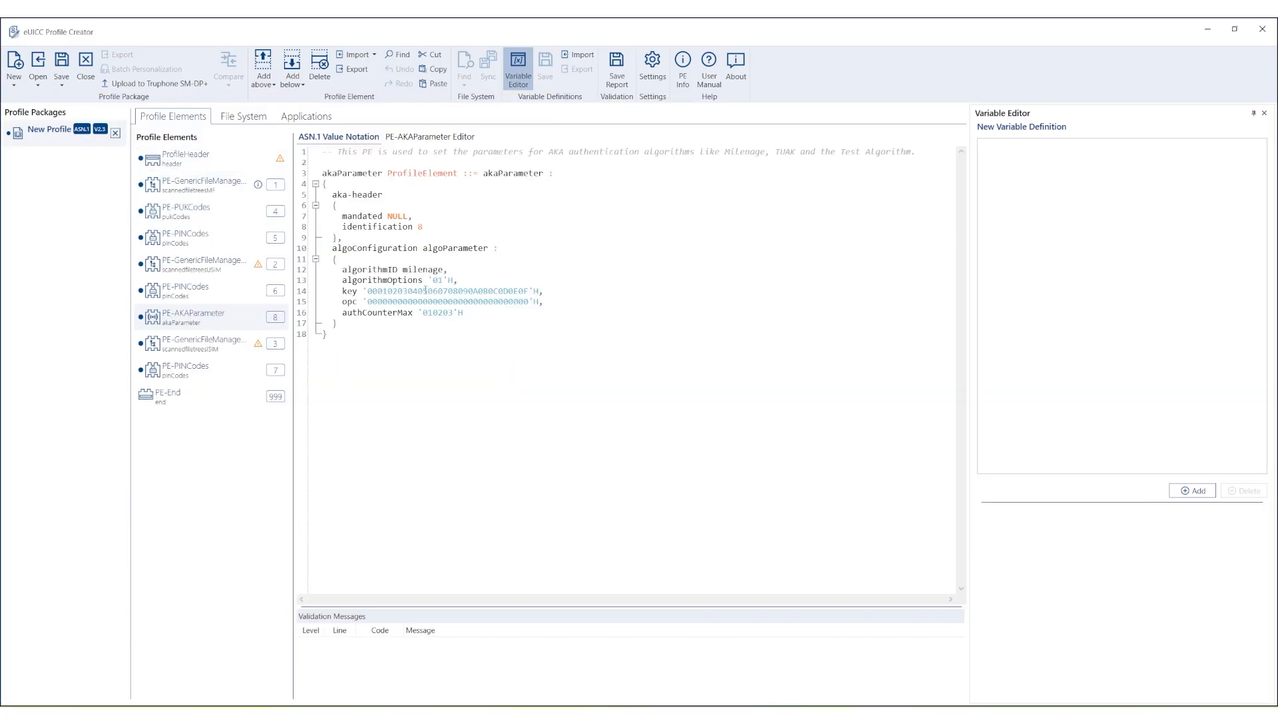
{"action": "double_click", "coordinate": [425, 291]}
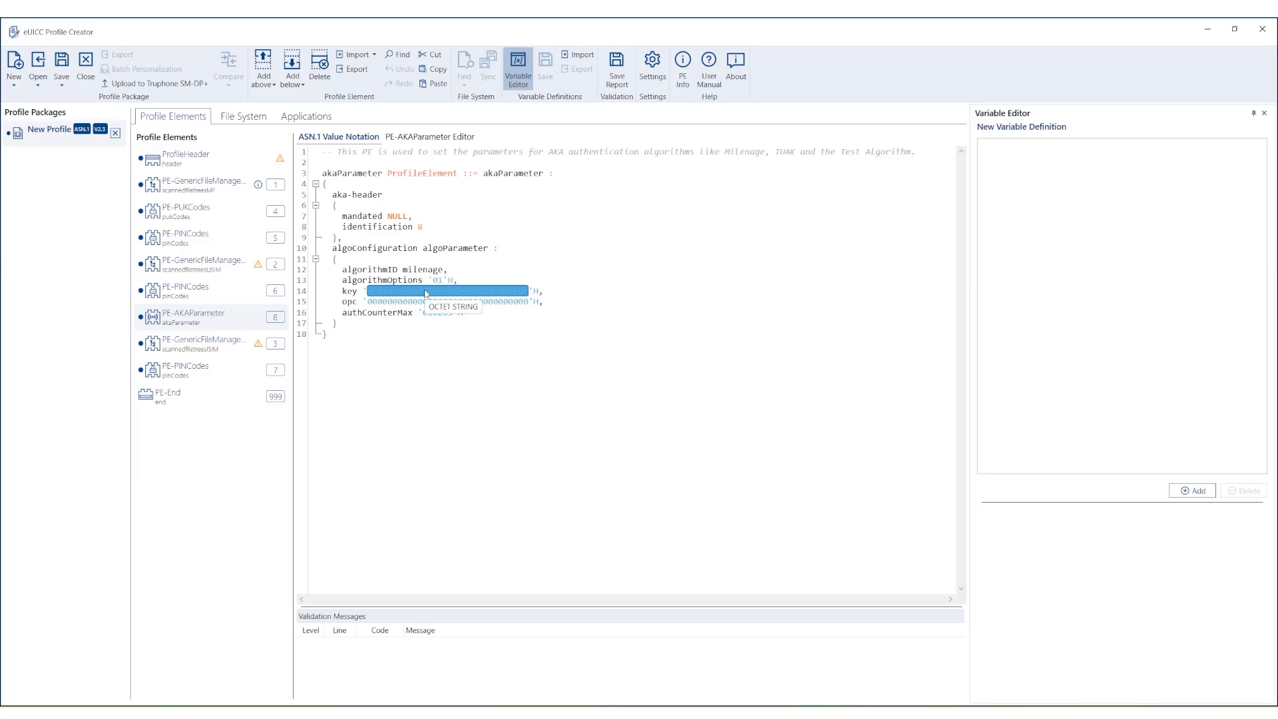
{"action": "key", "text": "ctrl+v"}
Replace the opc value on line 15 with the Opc from the notes.
{"action": "key", "text": "alt+Tab"}
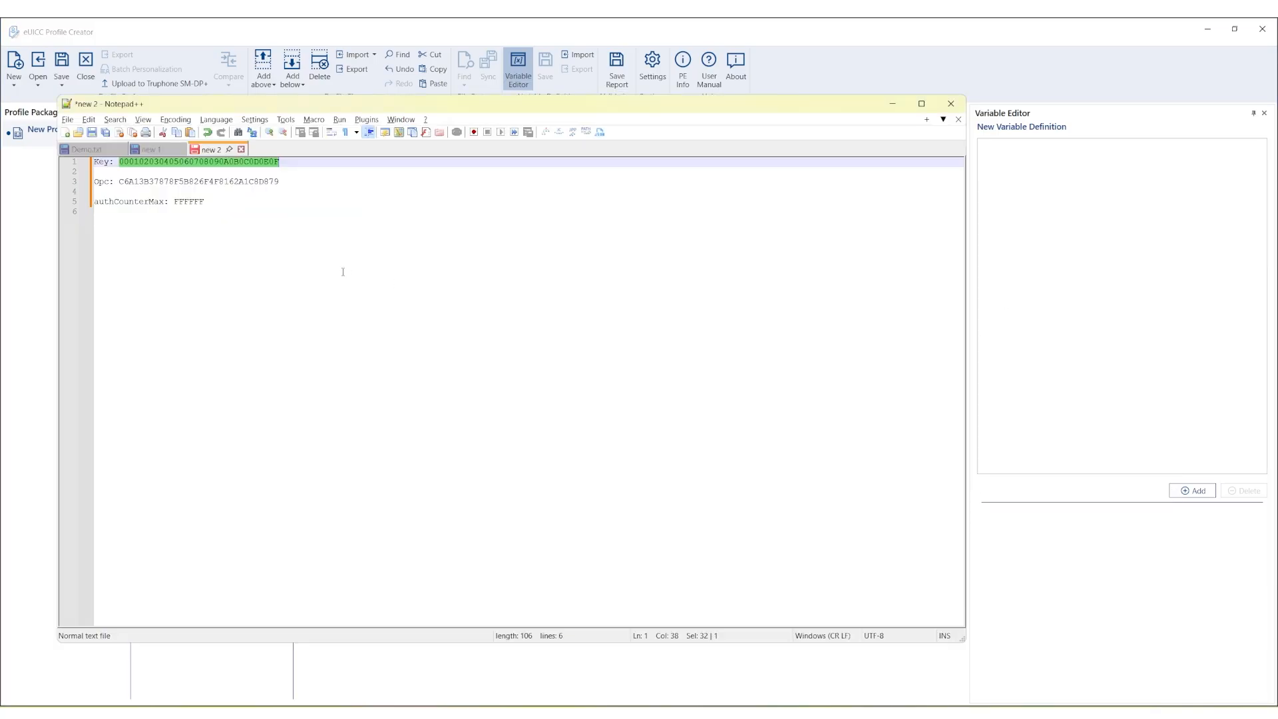
{"action": "double_click", "coordinate": [199, 182]}
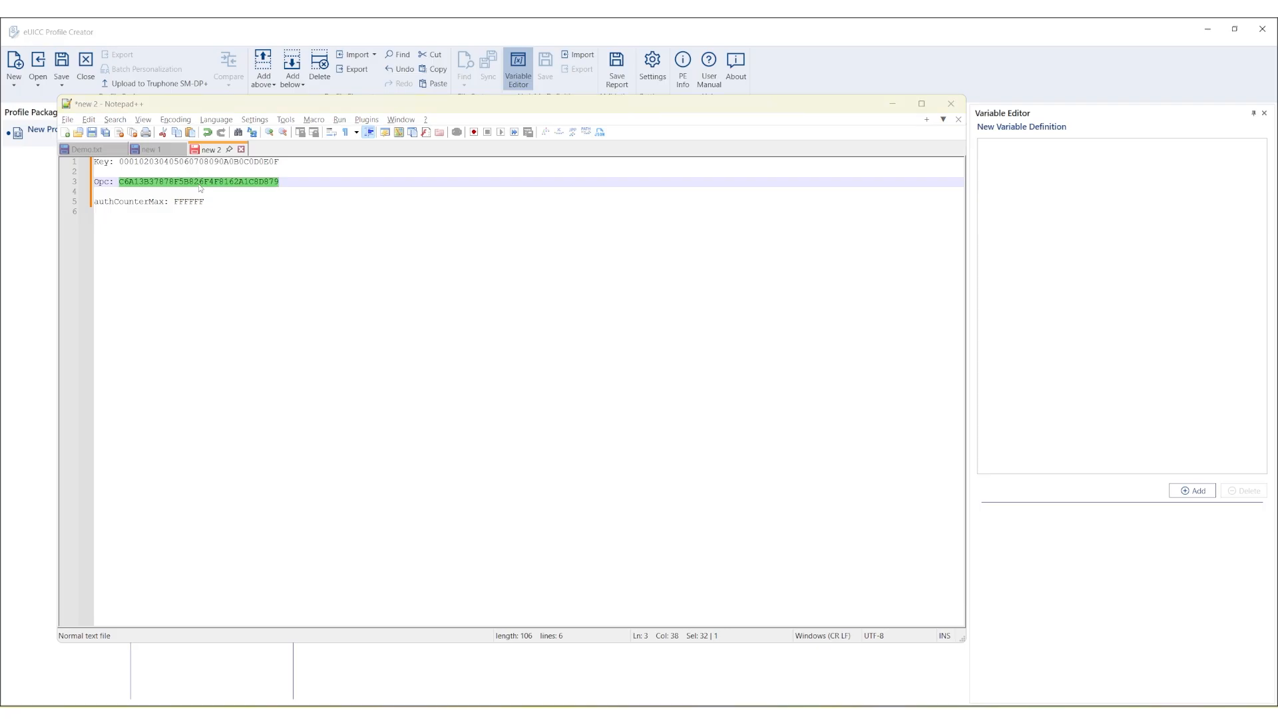
{"action": "key", "text": "alt+Tab"}
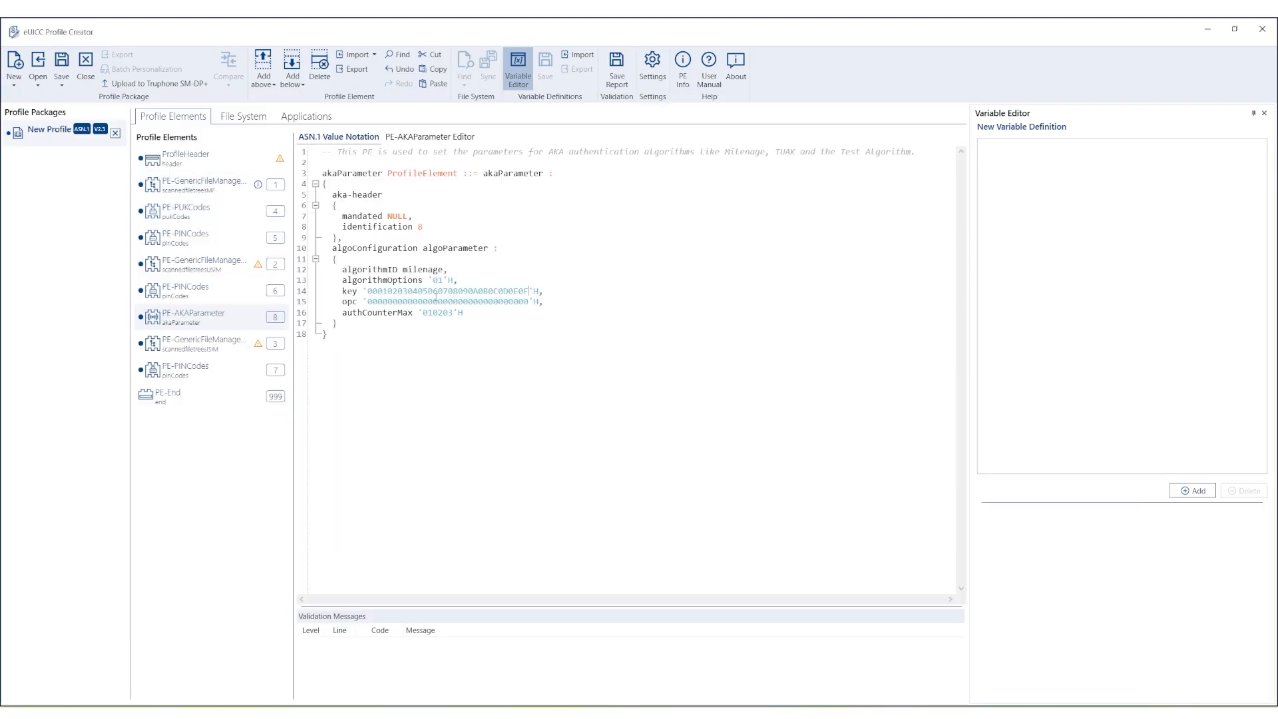
{"action": "double_click", "coordinate": [434, 301]}
Replace authCounterMax 010203 with FFFFFF from the notes.
{"action": "key", "text": "alt+Tab"}
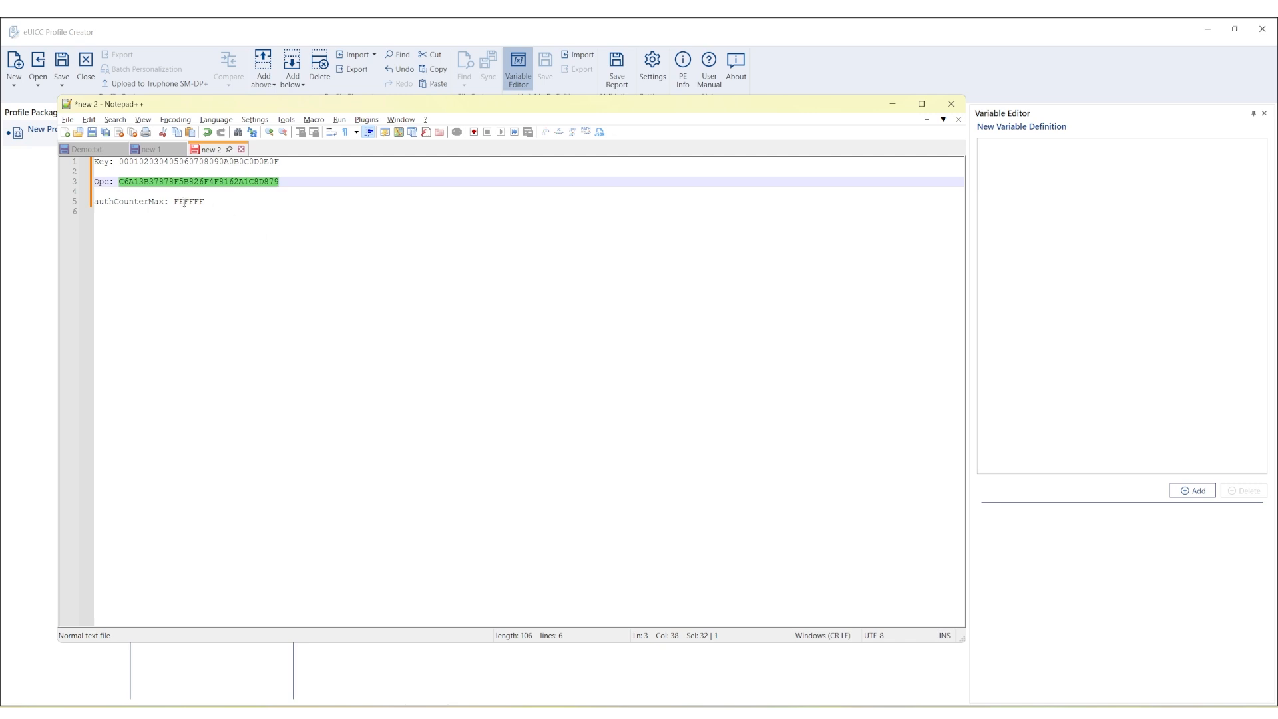
{"action": "double_click", "coordinate": [183, 203]}
{"action": "key", "text": "ctrl+c"}
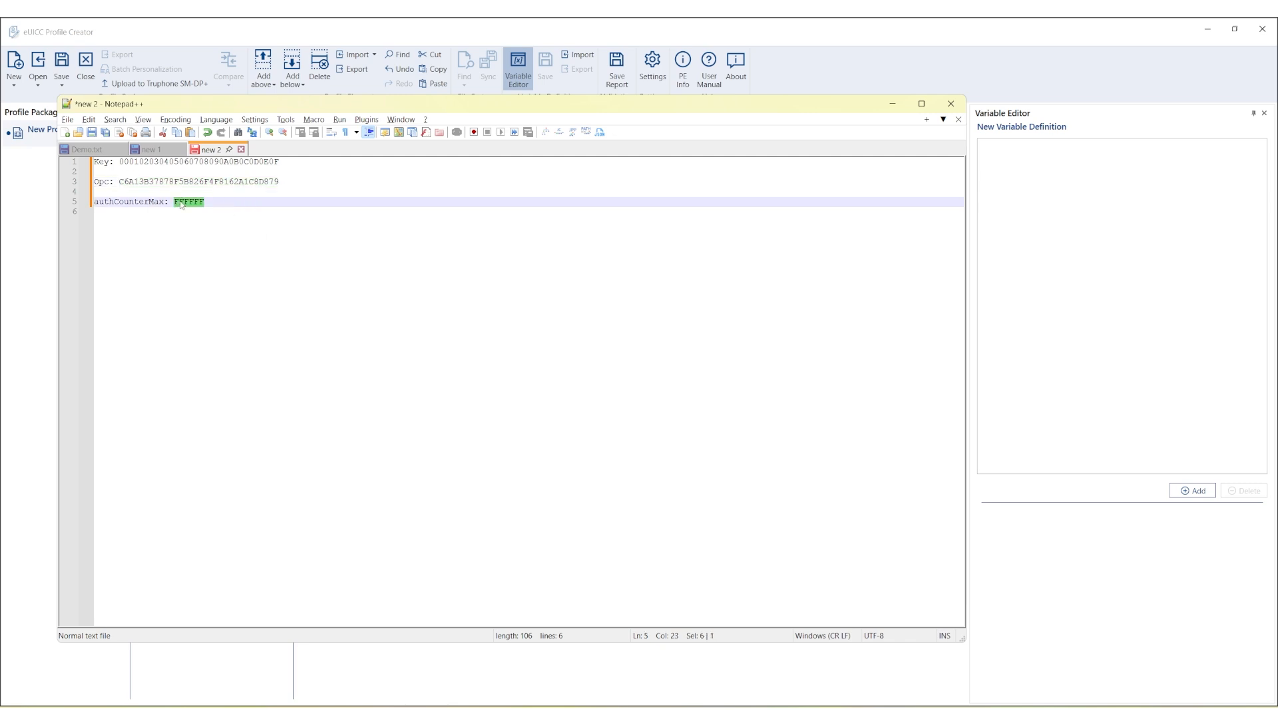
{"action": "key", "text": "alt+Tab"}
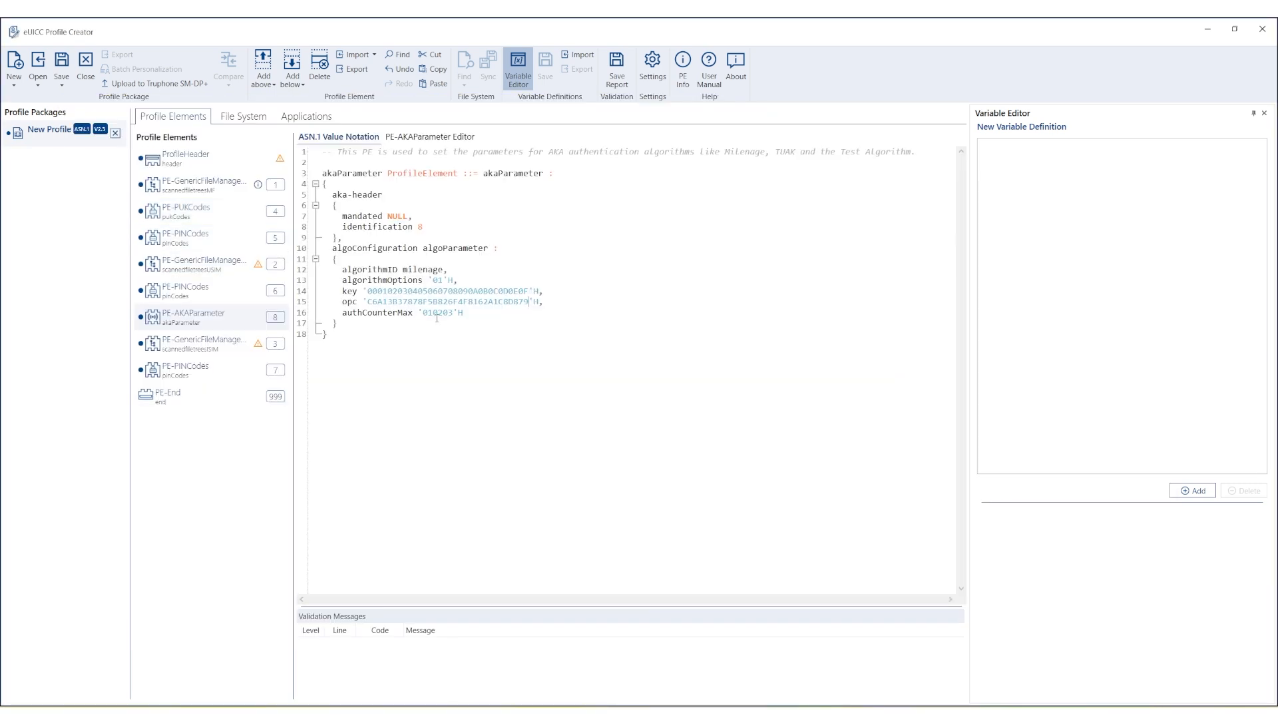
{"action": "double_click", "coordinate": [437, 313]}
{"action": "key", "text": "ctrl+v"}
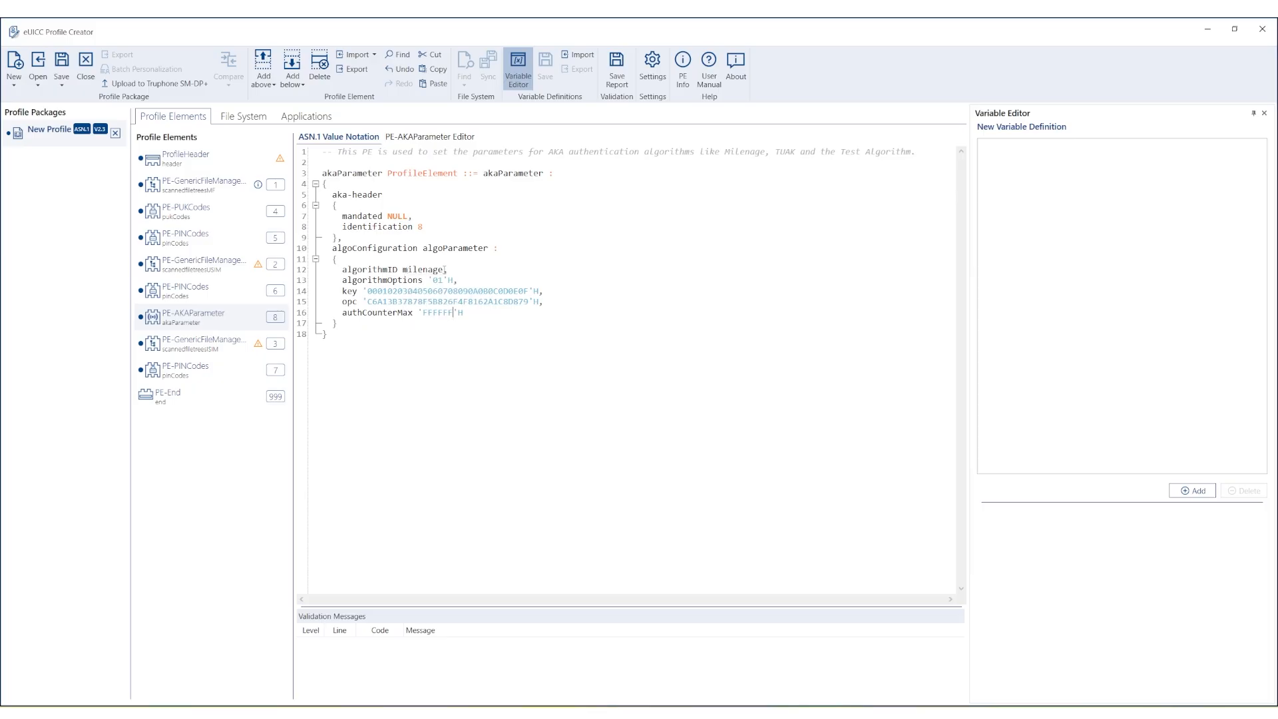
Add a second PE-AKAParameter element below PE-PINCodes.
{"action": "right_click", "coordinate": [231, 370]}
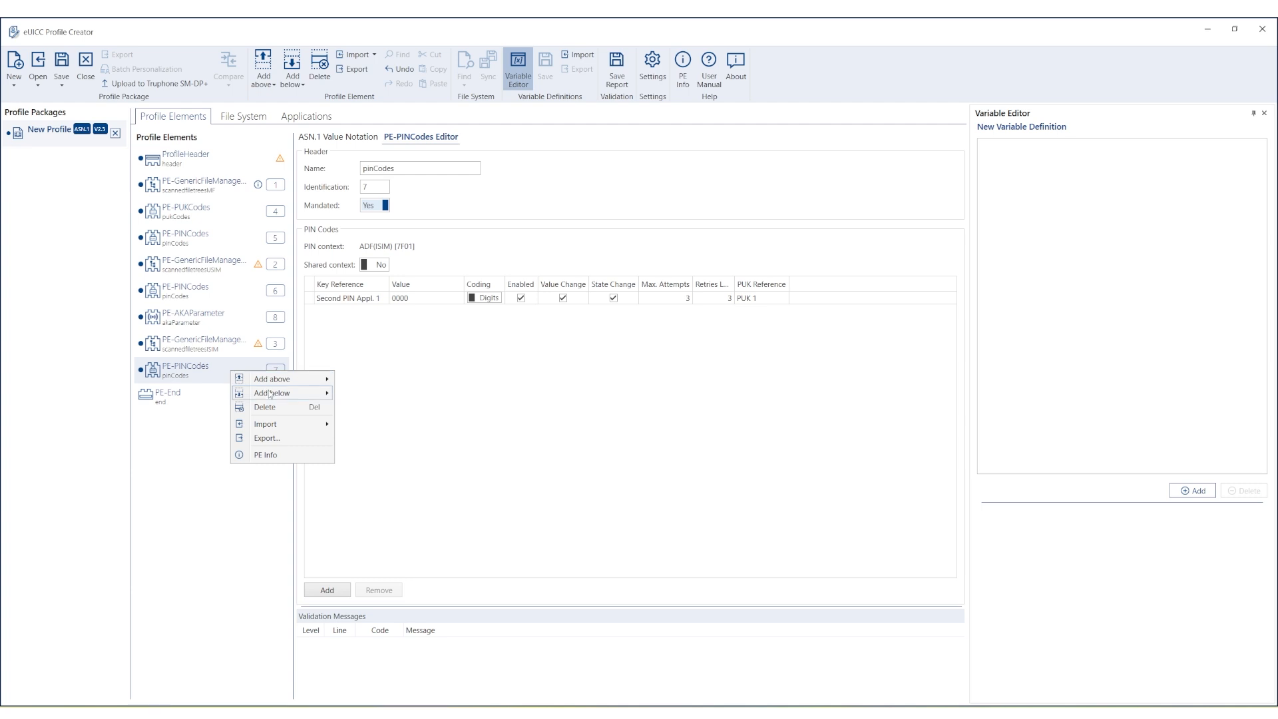
{"action": "mouse_move", "coordinate": [270, 395]}
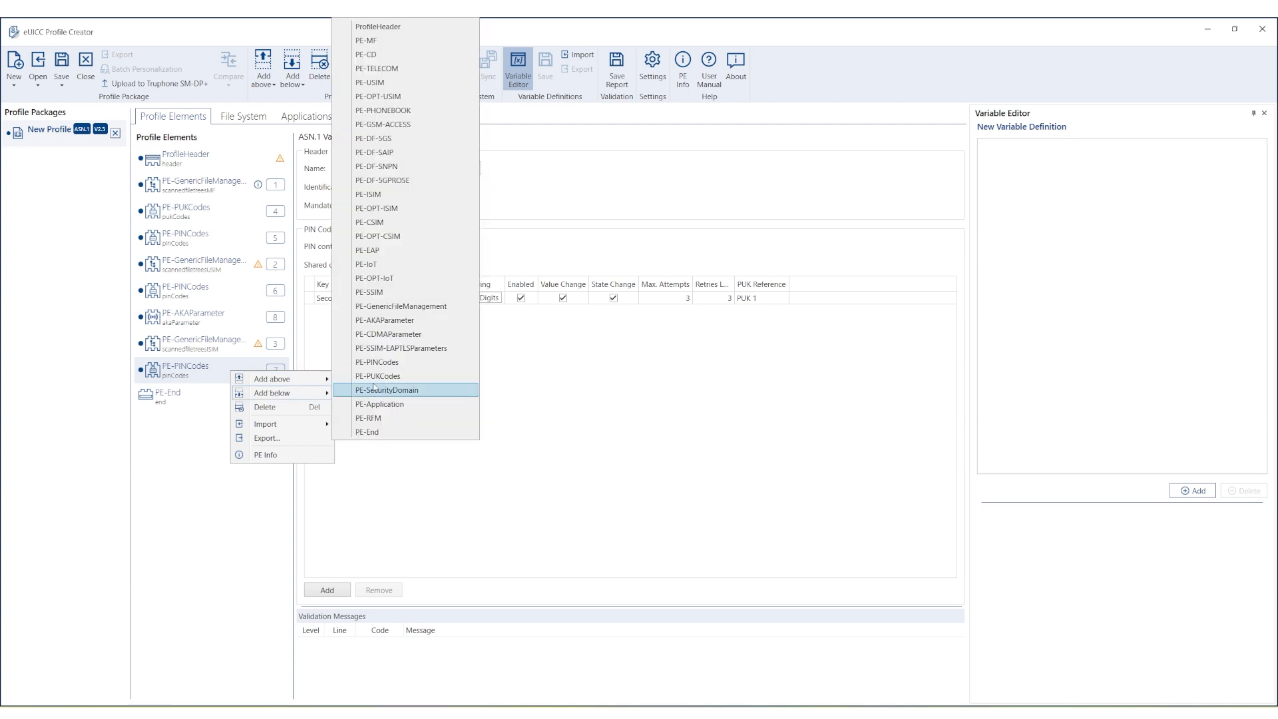
{"action": "left_click", "coordinate": [373, 320]}
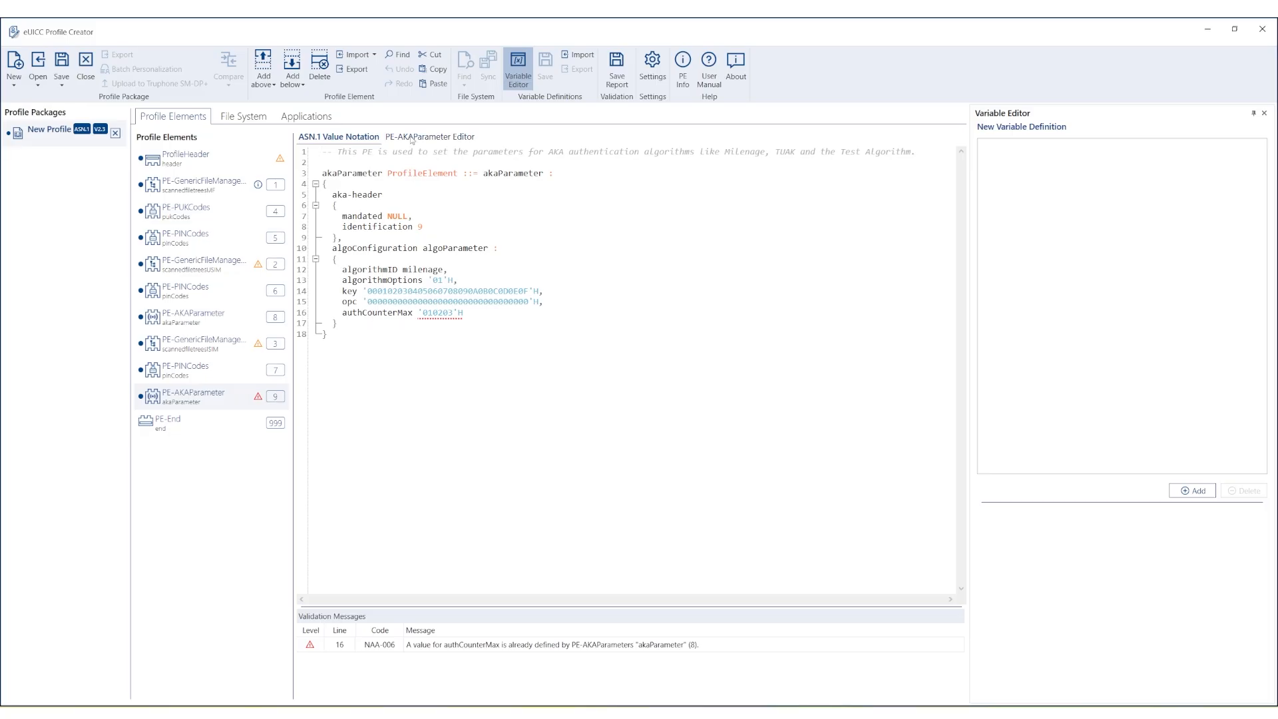
{"action": "left_click", "coordinate": [412, 138]}
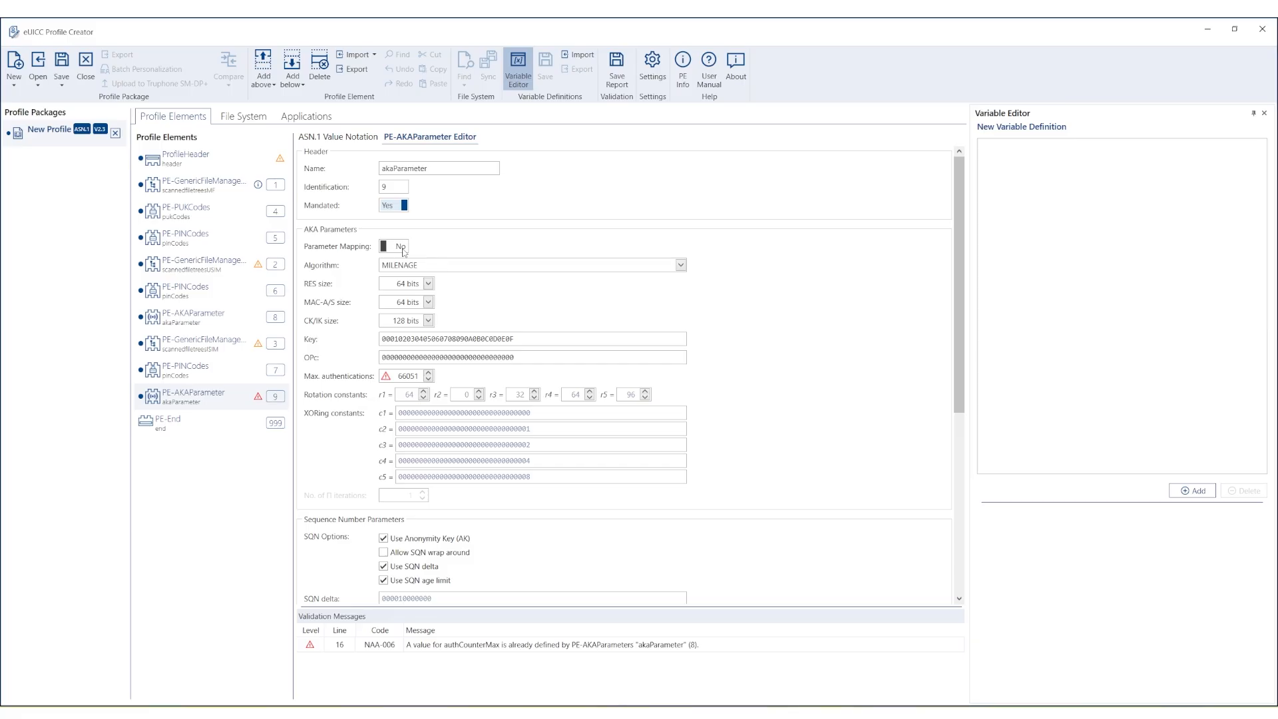
{"action": "left_click", "coordinate": [403, 247]}
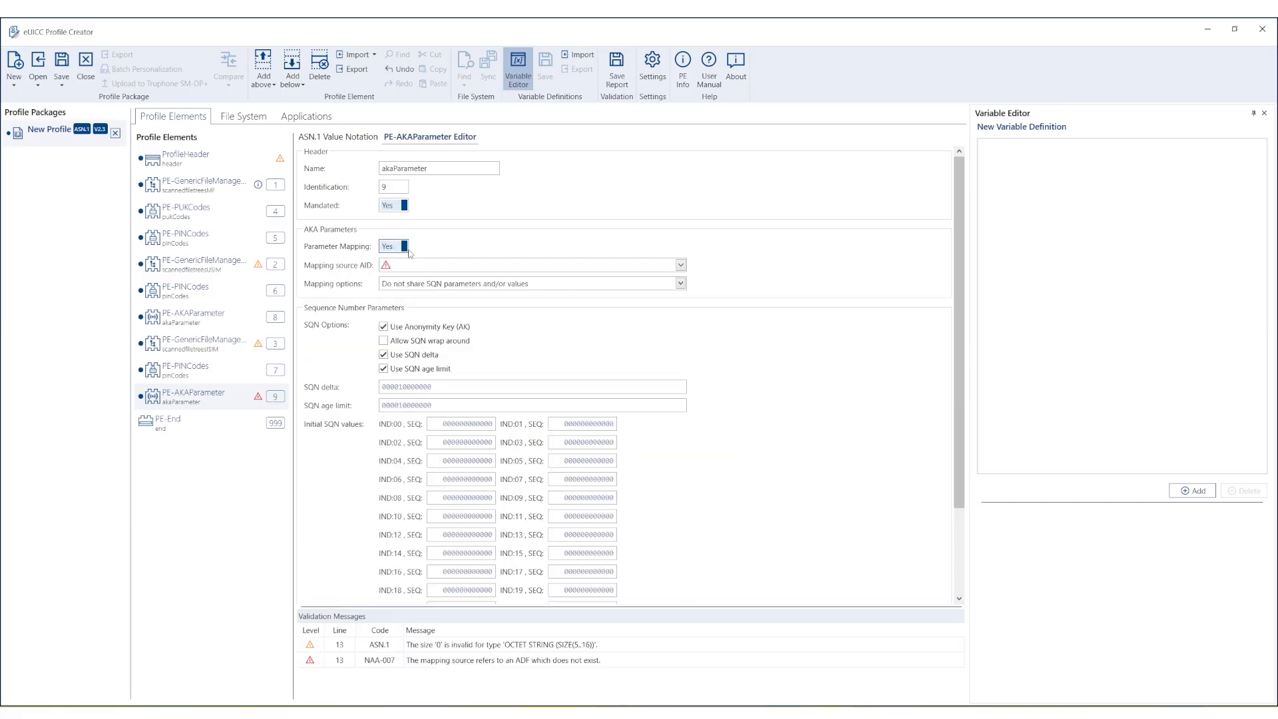
{"action": "left_click", "coordinate": [681, 265]}
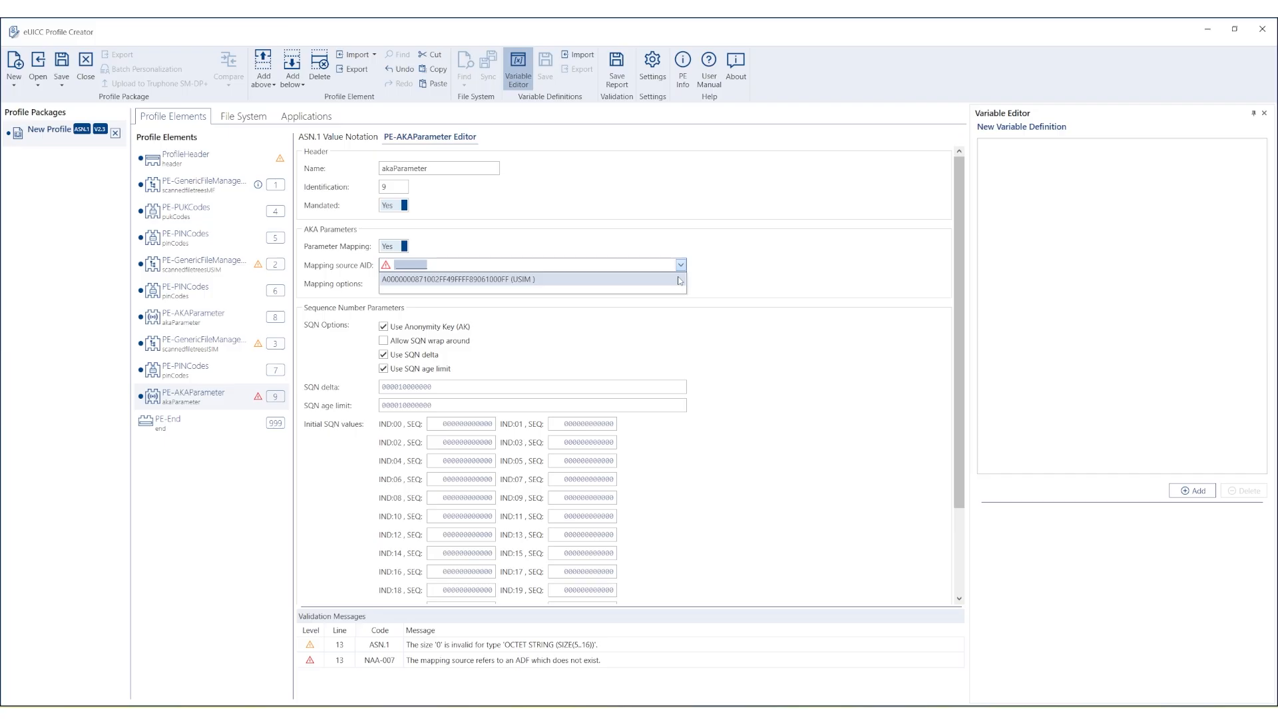
{"action": "left_click", "coordinate": [679, 280]}
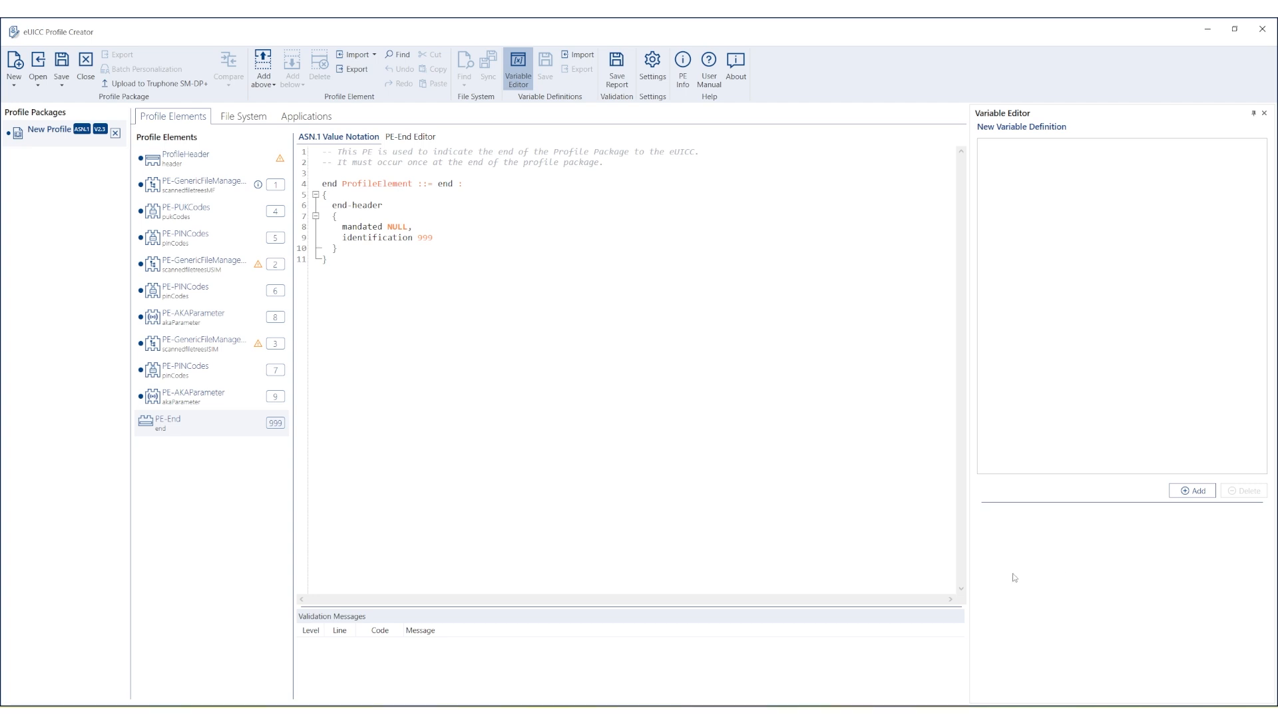
Add a PE-SecurityDomain element below the new PE-AKAParameter.
{"action": "right_click", "coordinate": [204, 403]}
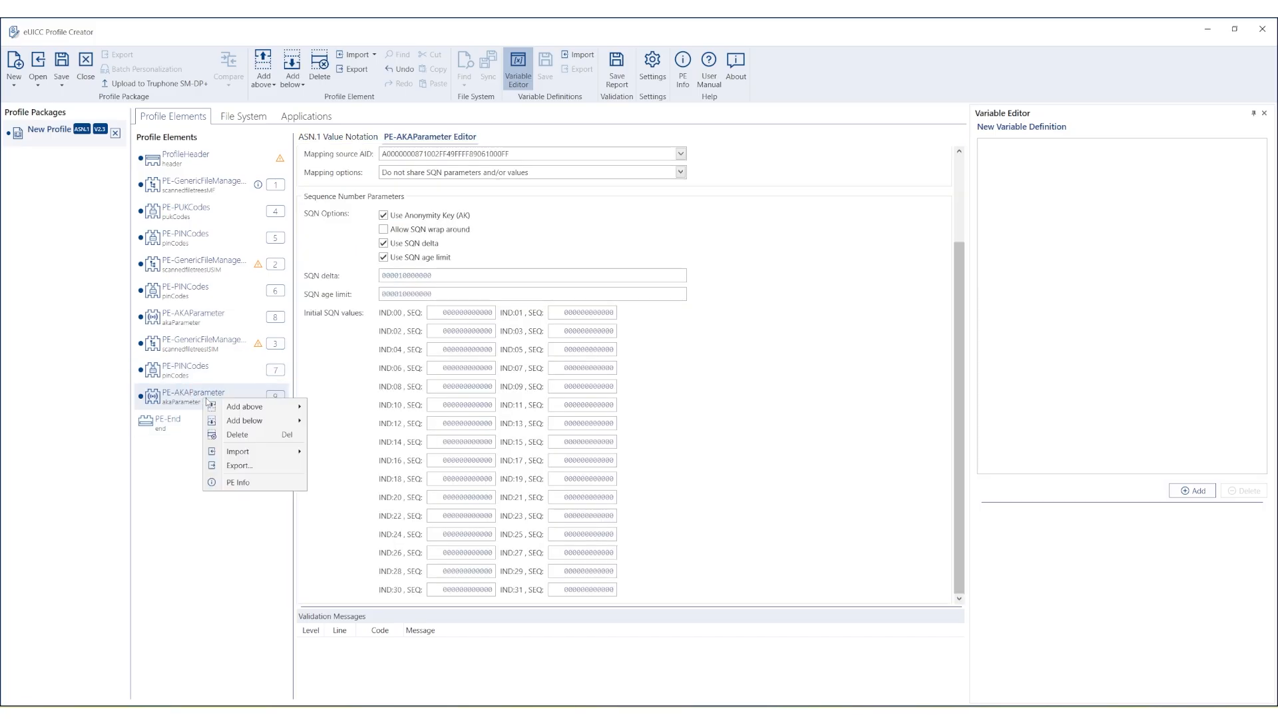
{"action": "mouse_move", "coordinate": [253, 421]}
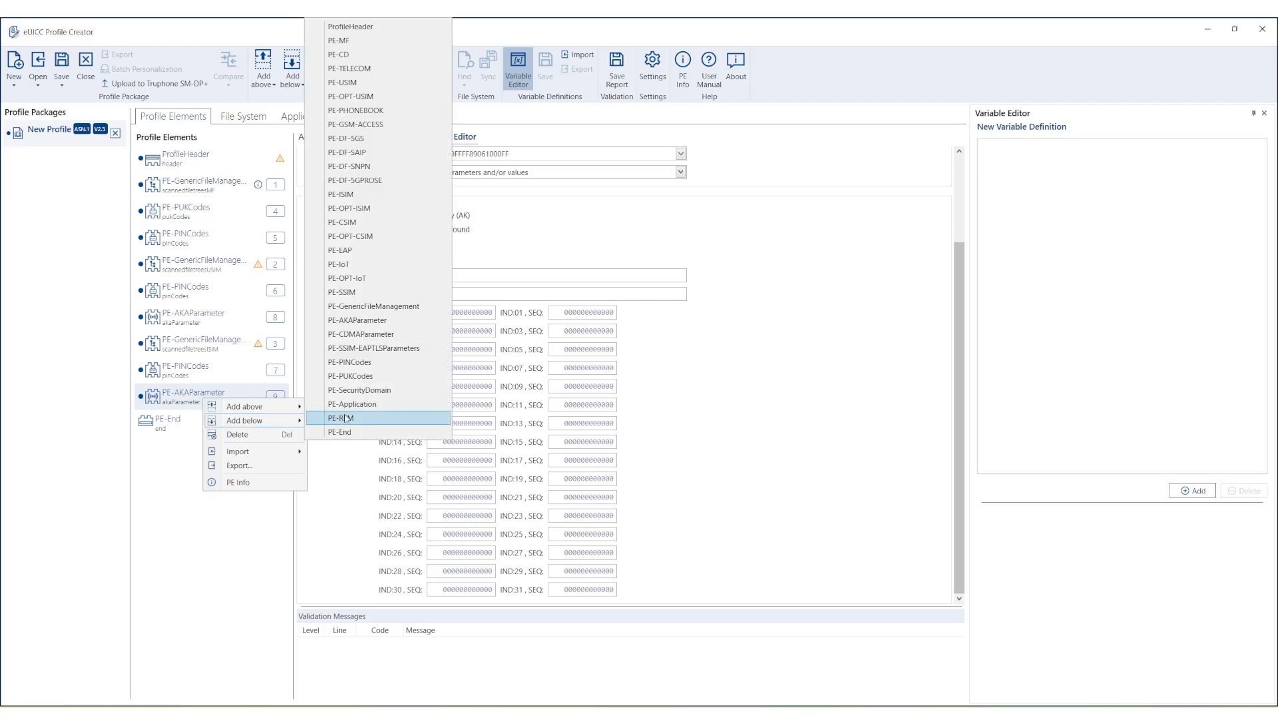
{"action": "left_click", "coordinate": [346, 393]}
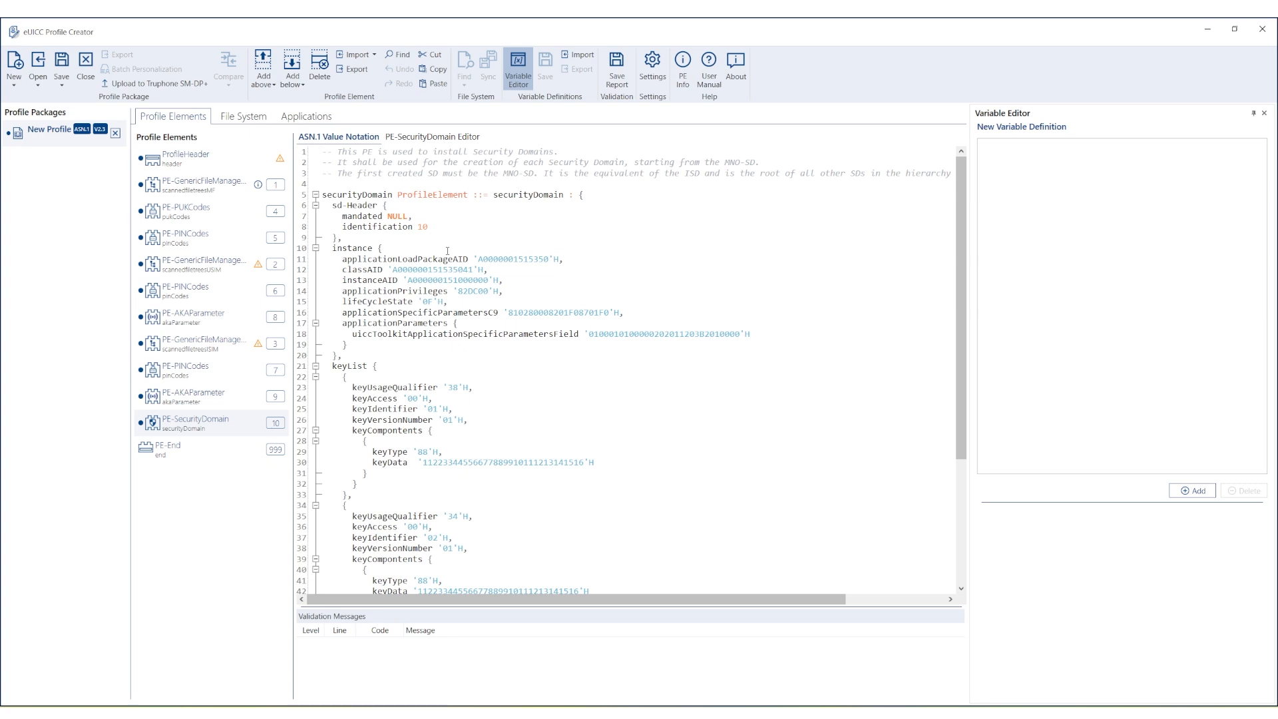
Grant the Final Application privilege and set UICC Toolkit max menu entry text length to 3.
{"action": "left_click", "coordinate": [441, 137]}
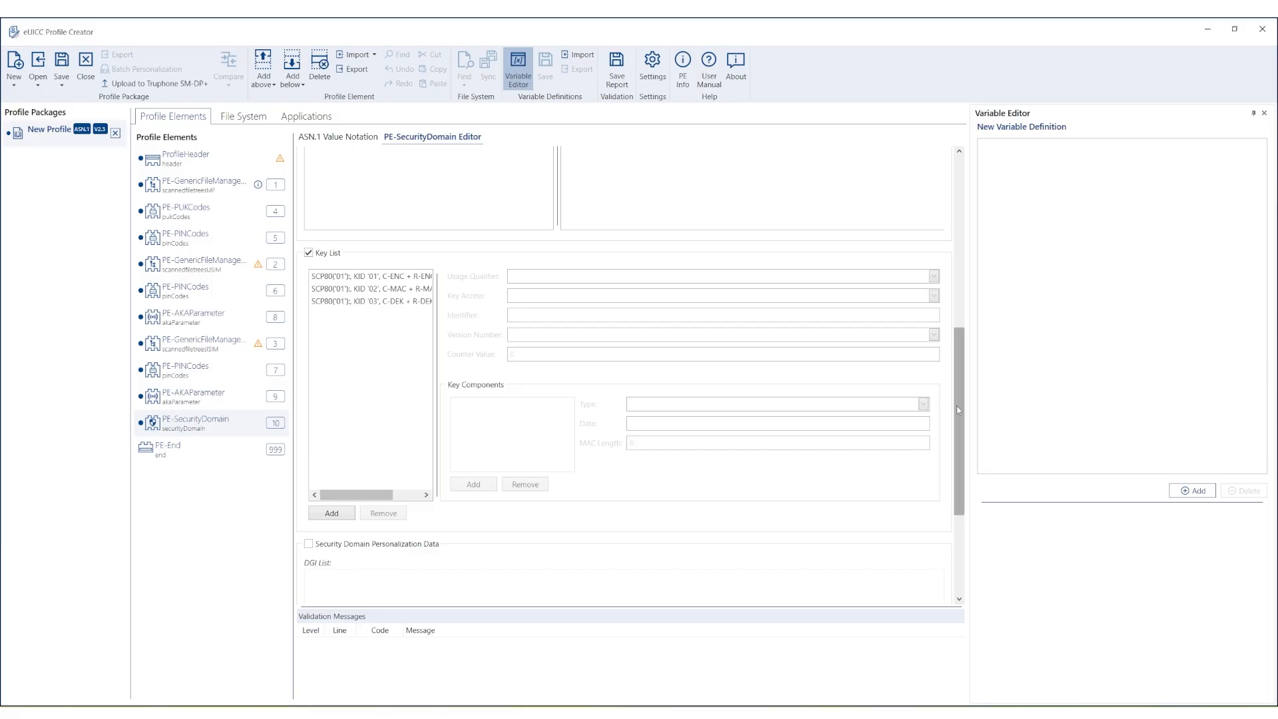
{"action": "left_click_drag", "start_coordinate": [958, 407], "coordinate": [956, 225]}
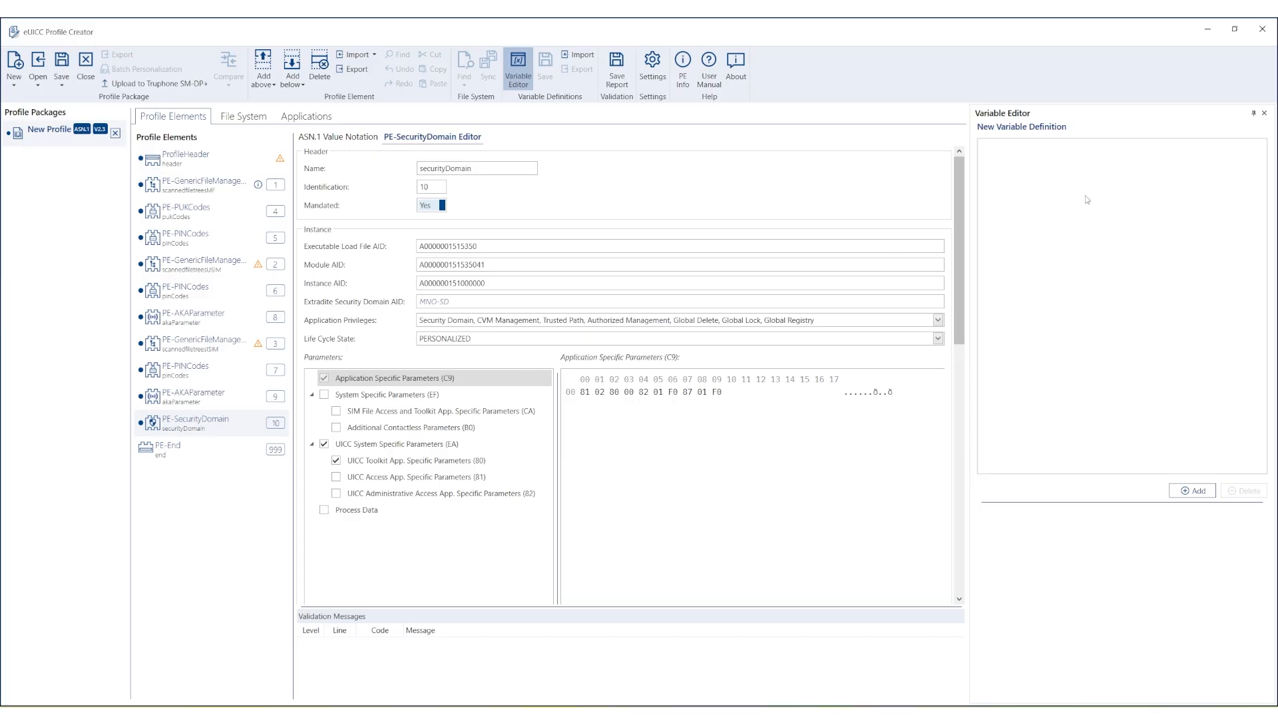
{"action": "left_click_drag", "start_coordinate": [957, 209], "coordinate": [953, 176]}
{"action": "left_click", "coordinate": [938, 321]}
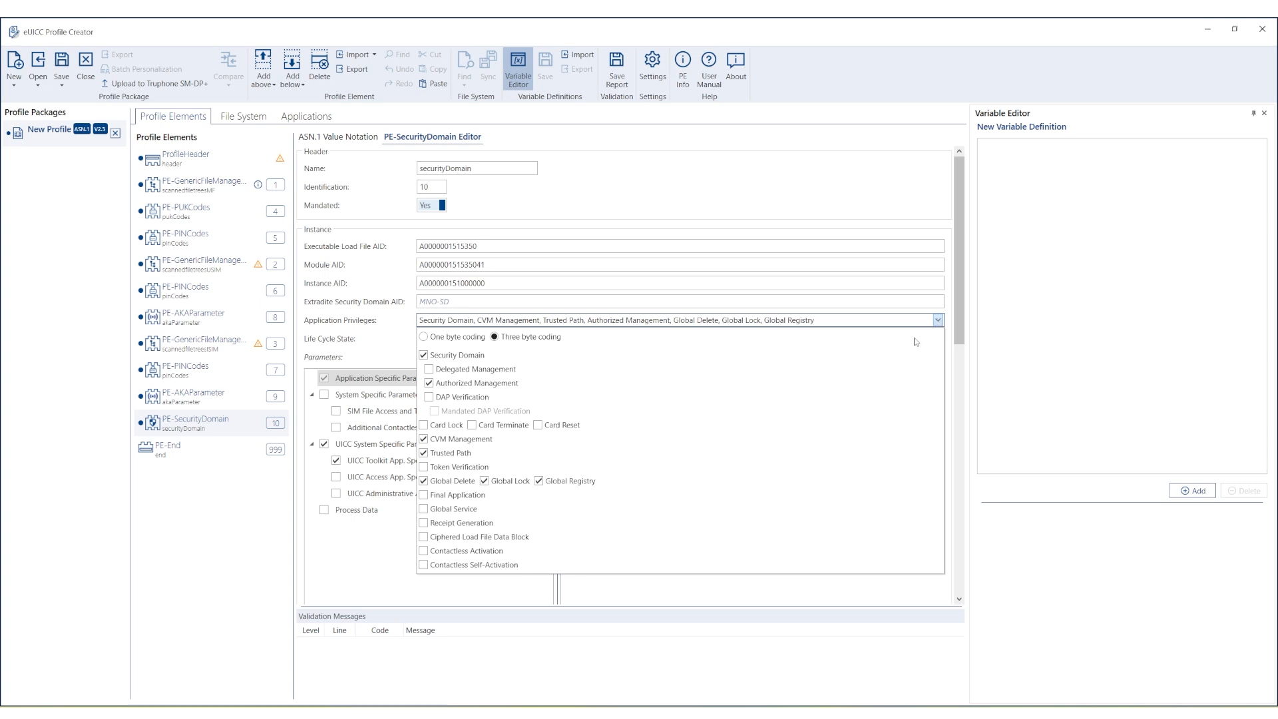
{"action": "left_click", "coordinate": [424, 495]}
{"action": "left_click", "coordinate": [386, 348]}
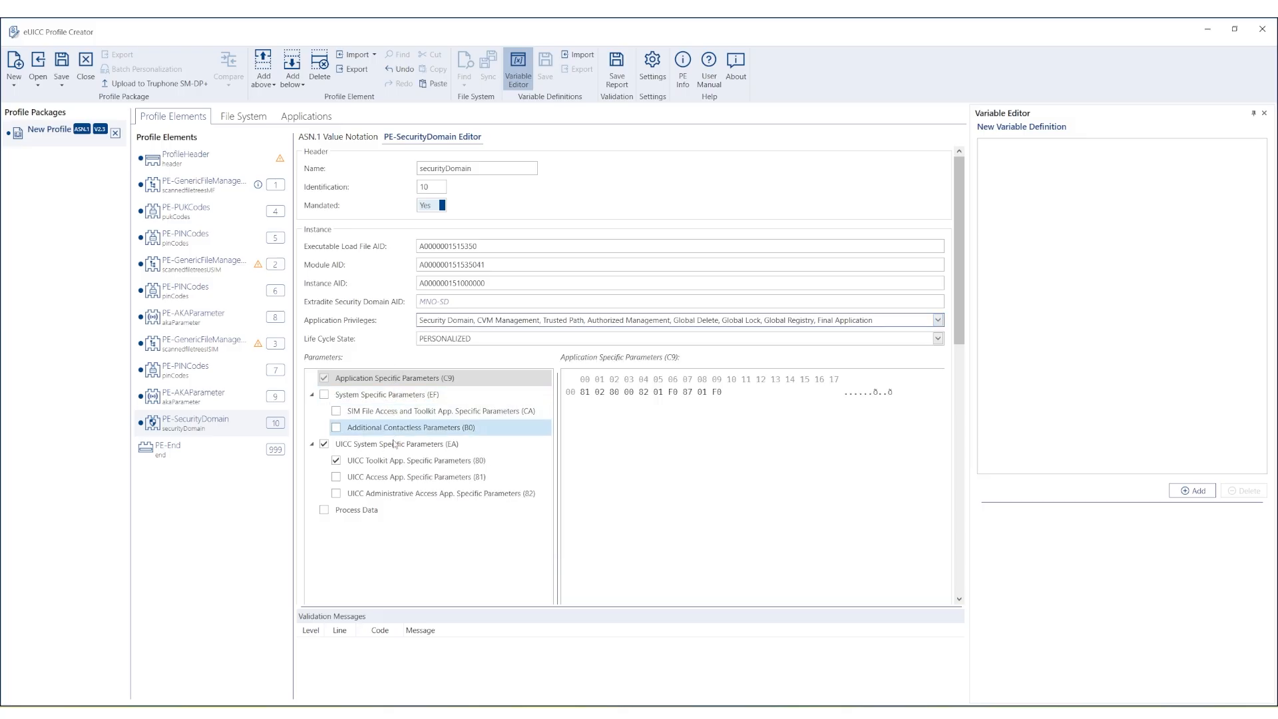
{"action": "left_click", "coordinate": [422, 467]}
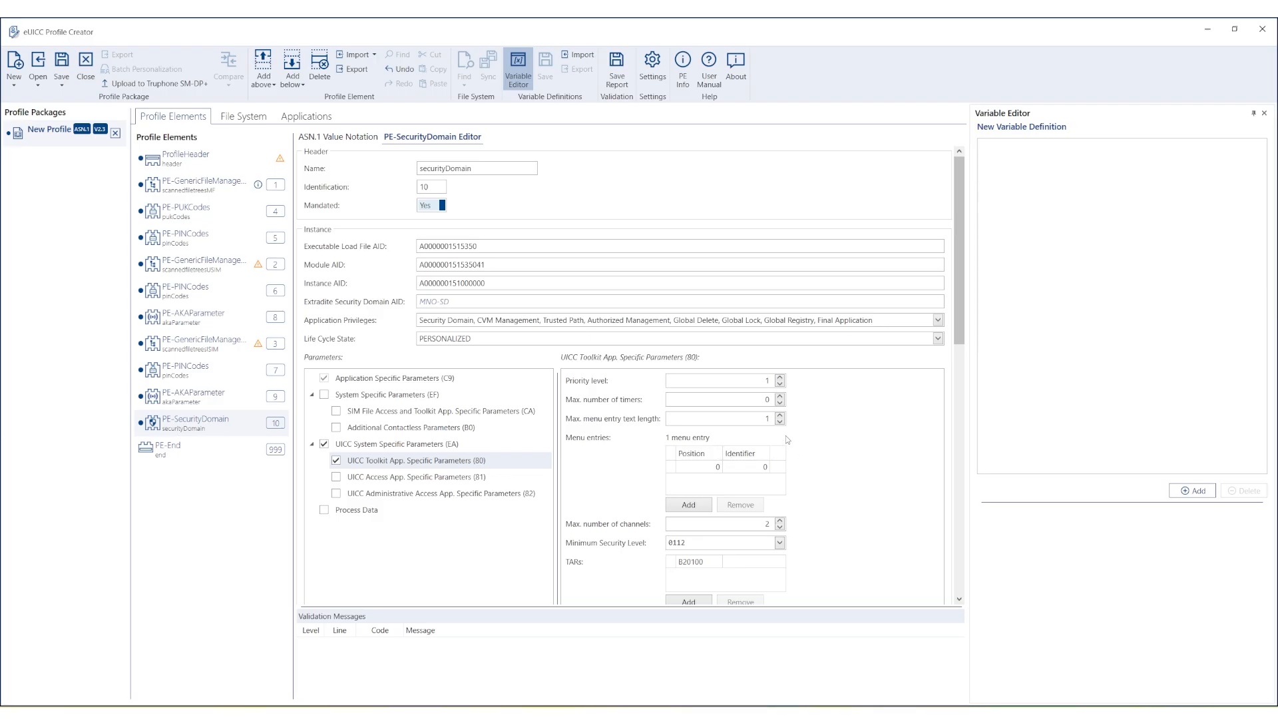
{"action": "double_click", "coordinate": [780, 415]}
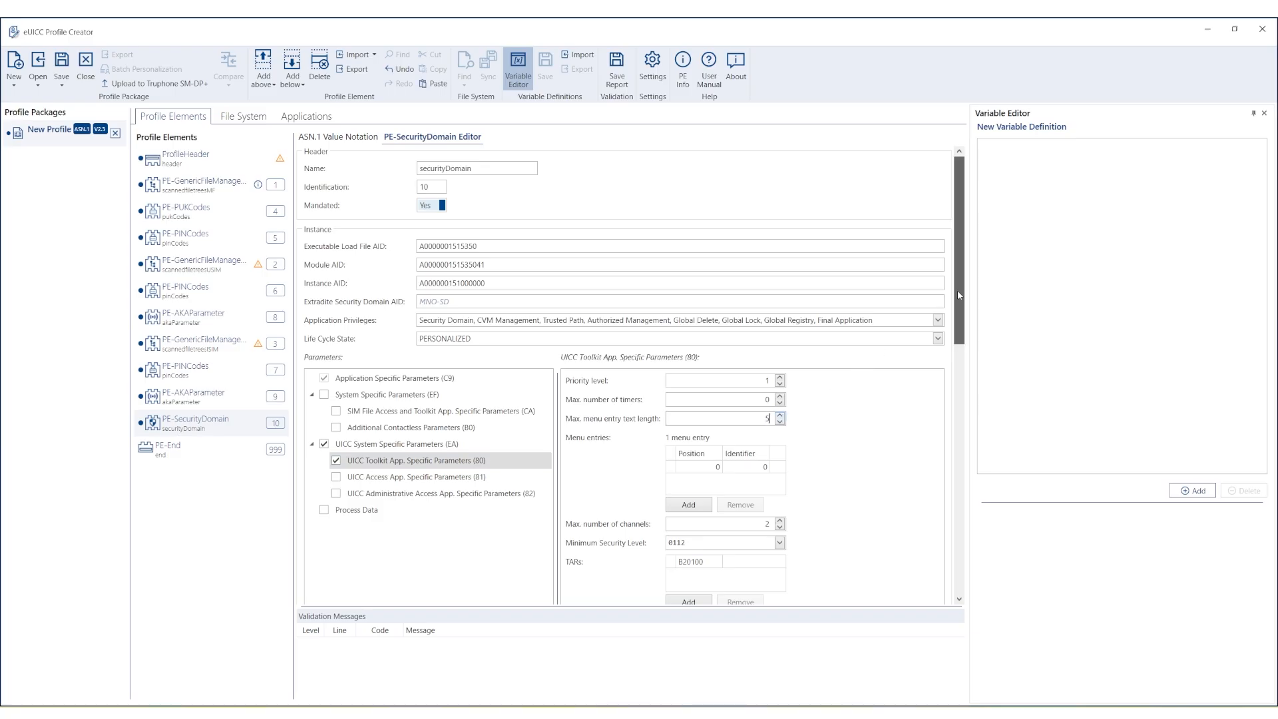
Change the last digit of key KID 01's AES-128 component data from 6 to 7.
{"action": "scroll", "coordinate": [960, 295], "scroll_direction": "down", "scroll_amount": 10}
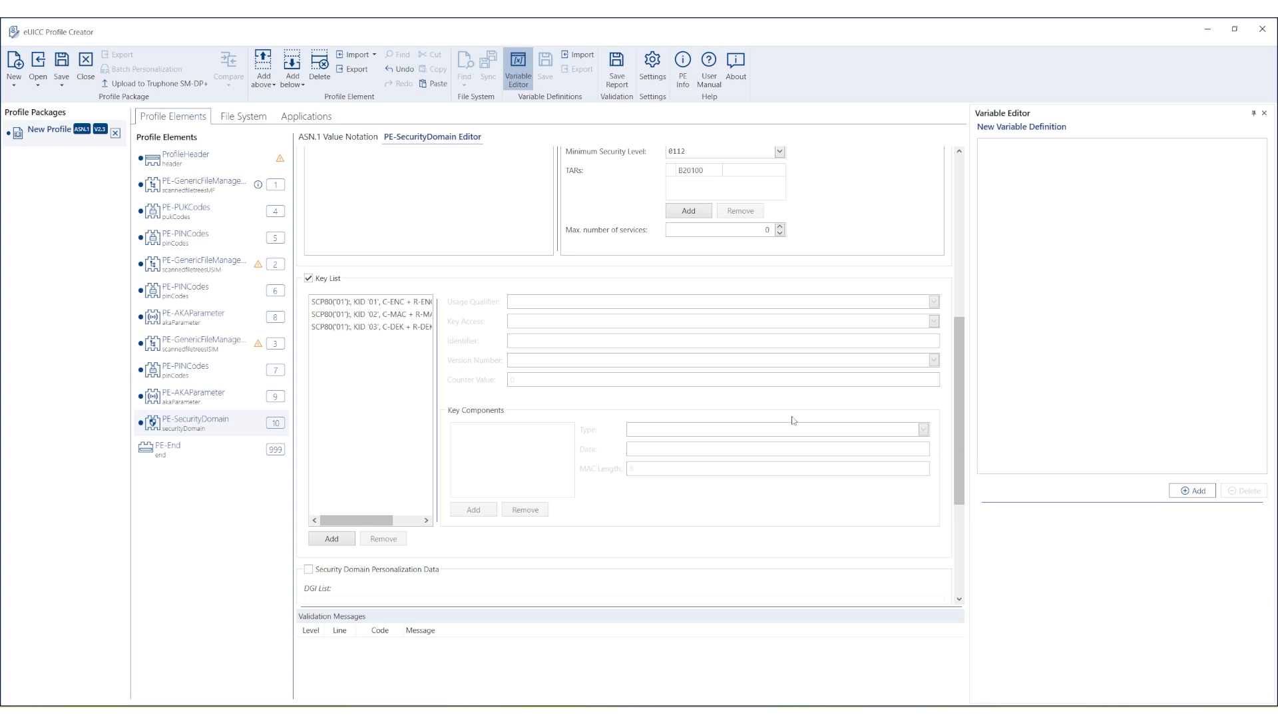
{"action": "left_click", "coordinate": [365, 304]}
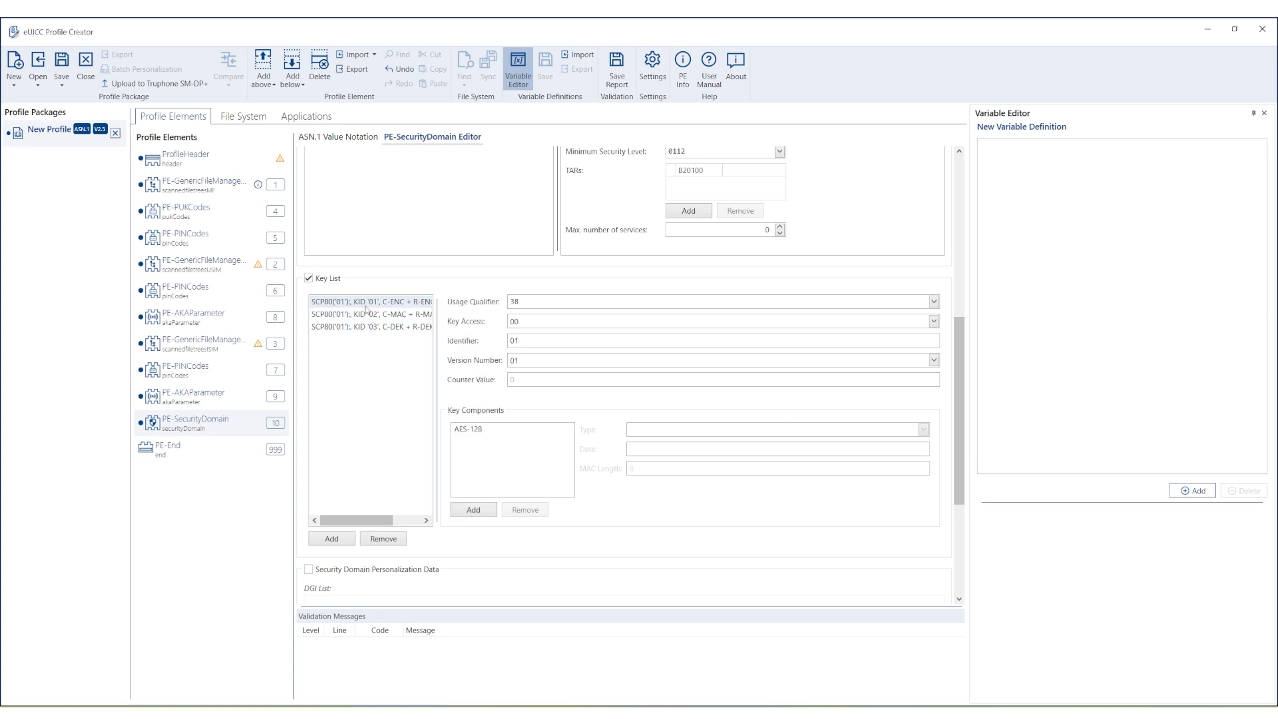
{"action": "left_click", "coordinate": [471, 432]}
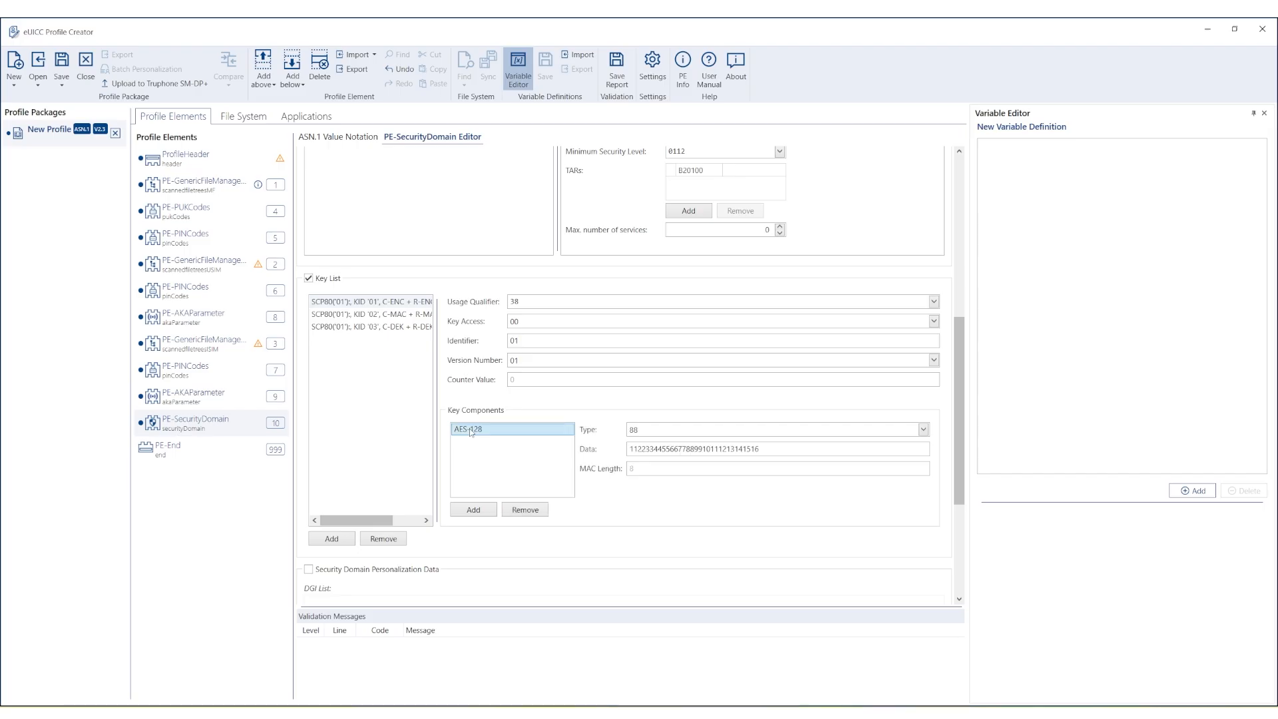
{"action": "left_click", "coordinate": [766, 449]}
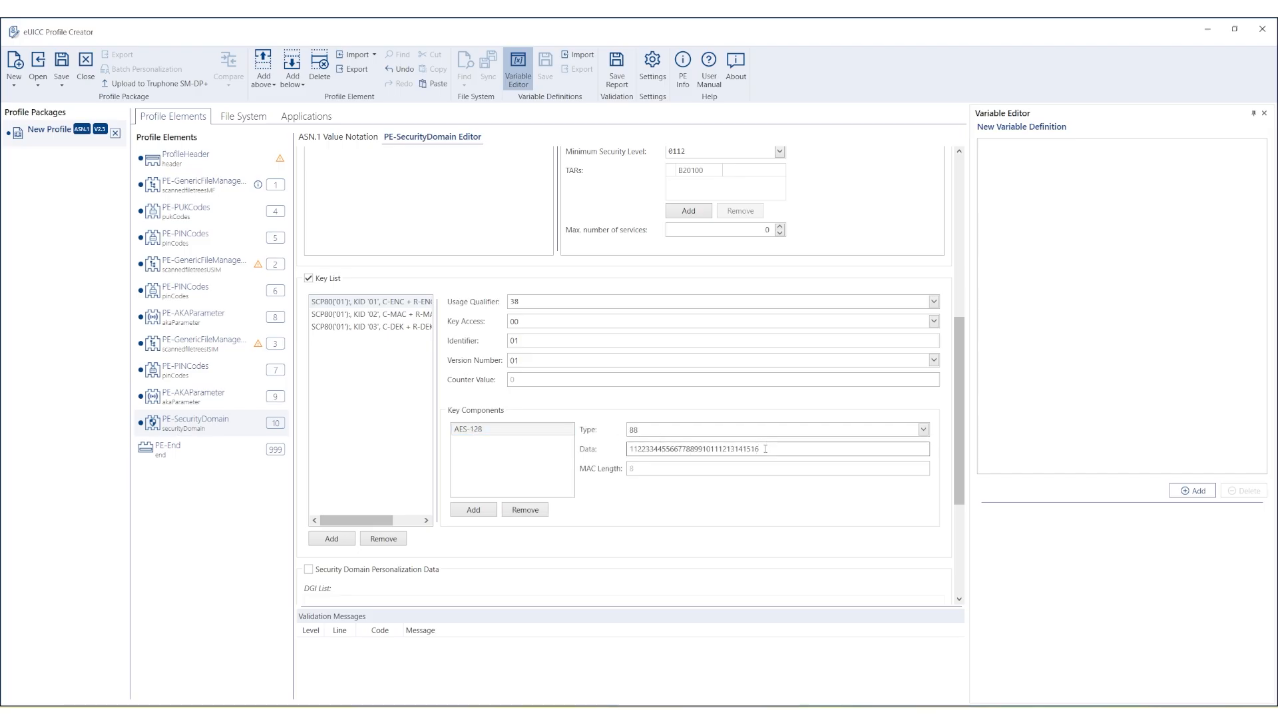
{"action": "key", "text": "BackSpace"}
{"action": "type", "text": "7"}
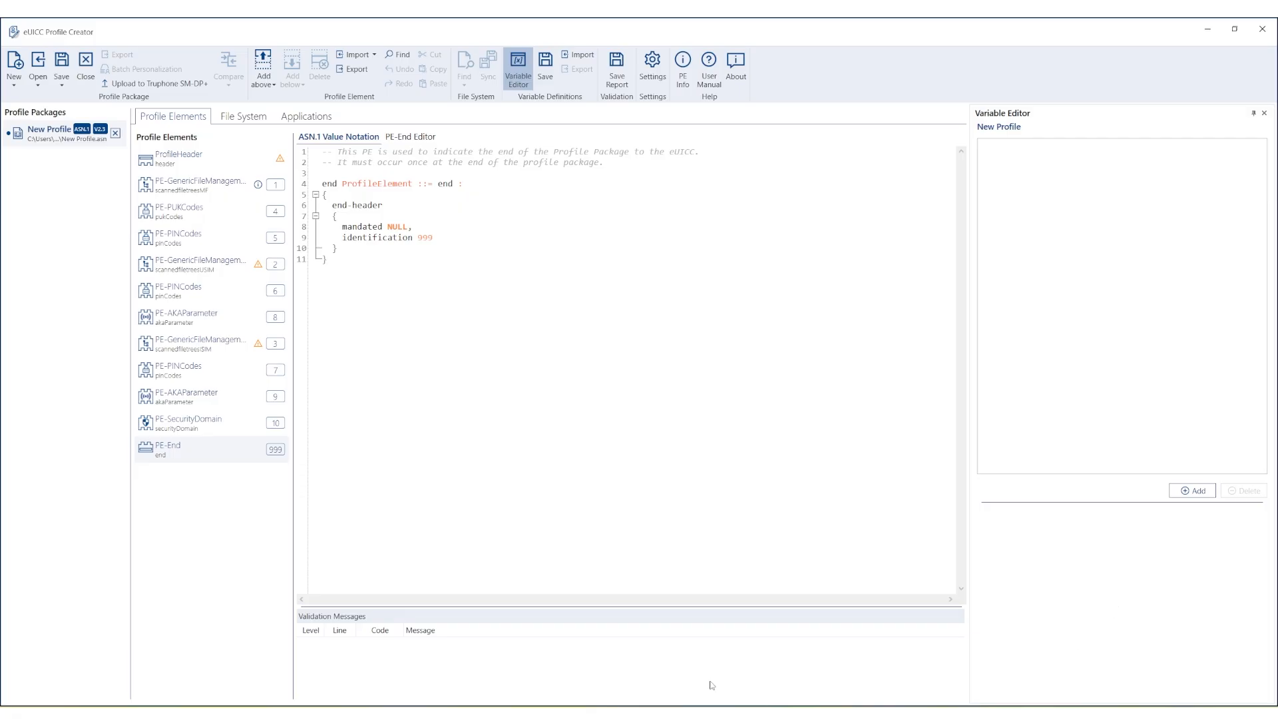
Chain PE-RFM elements below the security domain until PE-RFM 11, 12 and 13 exist.
{"action": "right_click", "coordinate": [202, 421]}
{"action": "mouse_move", "coordinate": [227, 442]}
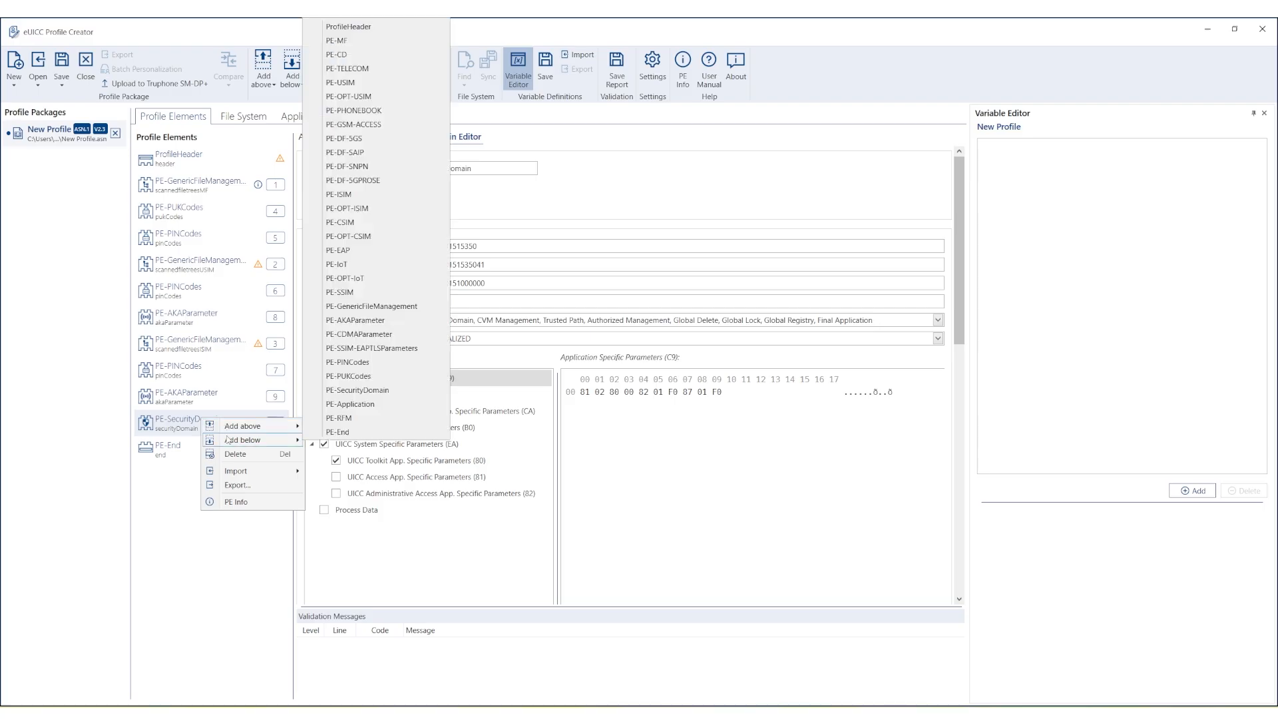
{"action": "left_click", "coordinate": [341, 422]}
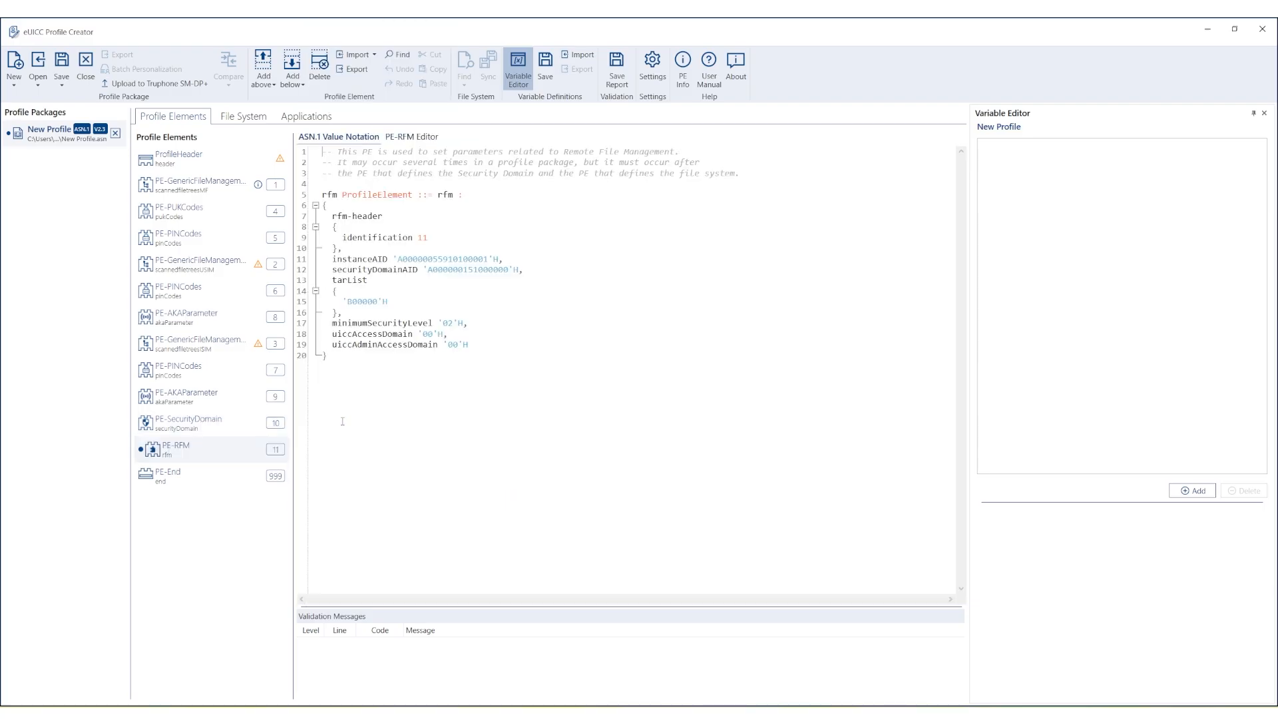
{"action": "right_click", "coordinate": [217, 448]}
{"action": "mouse_move", "coordinate": [243, 468]}
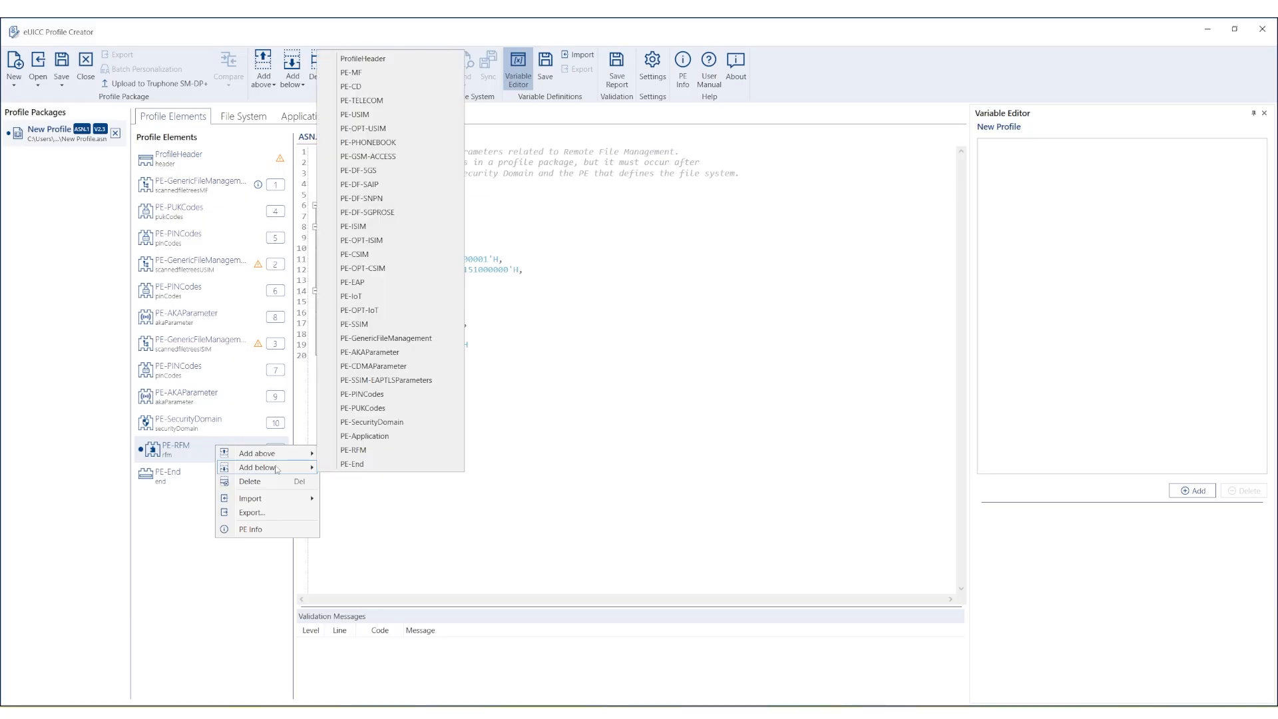
{"action": "left_click", "coordinate": [349, 450]}
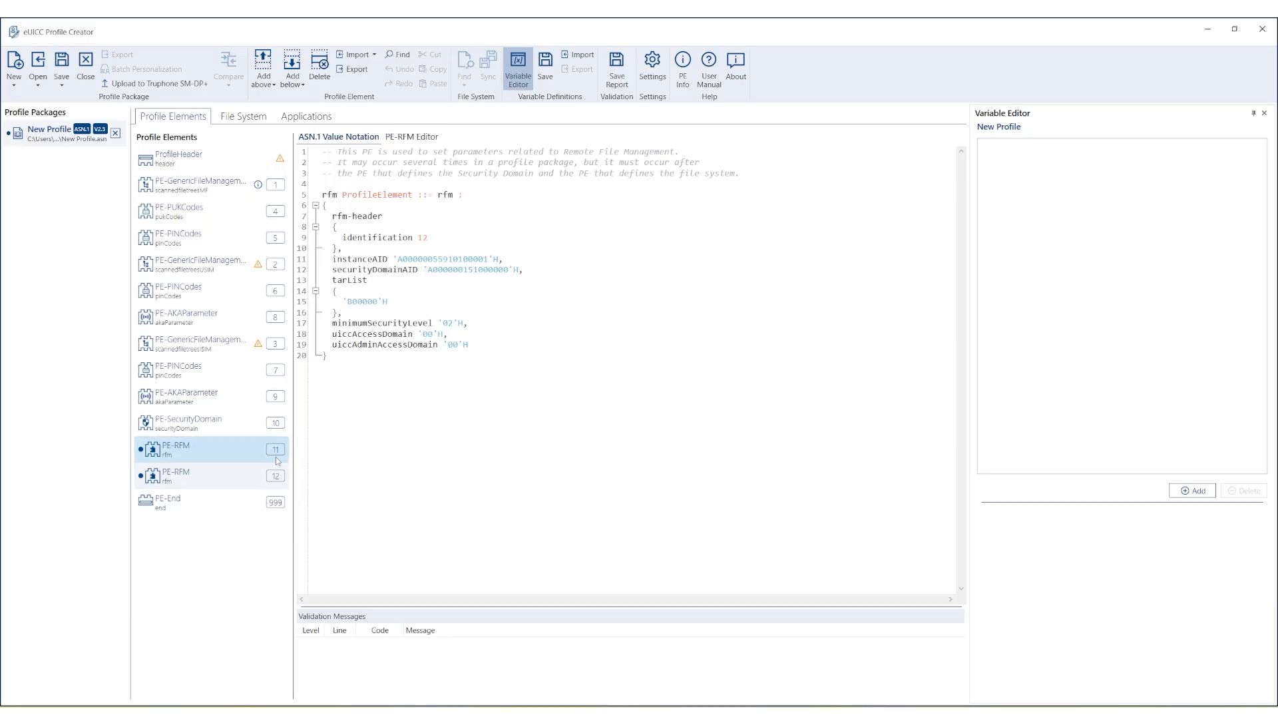
{"action": "right_click", "coordinate": [218, 474]}
{"action": "mouse_move", "coordinate": [243, 494]}
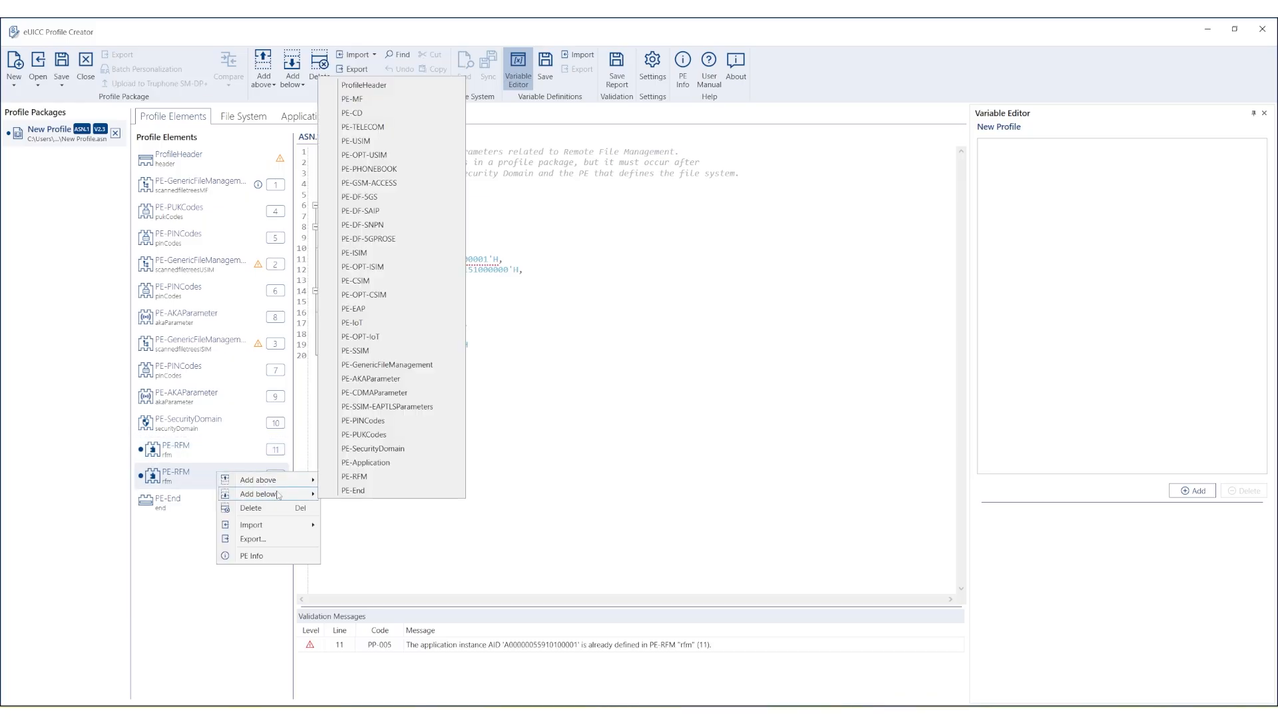
{"action": "left_click", "coordinate": [355, 477]}
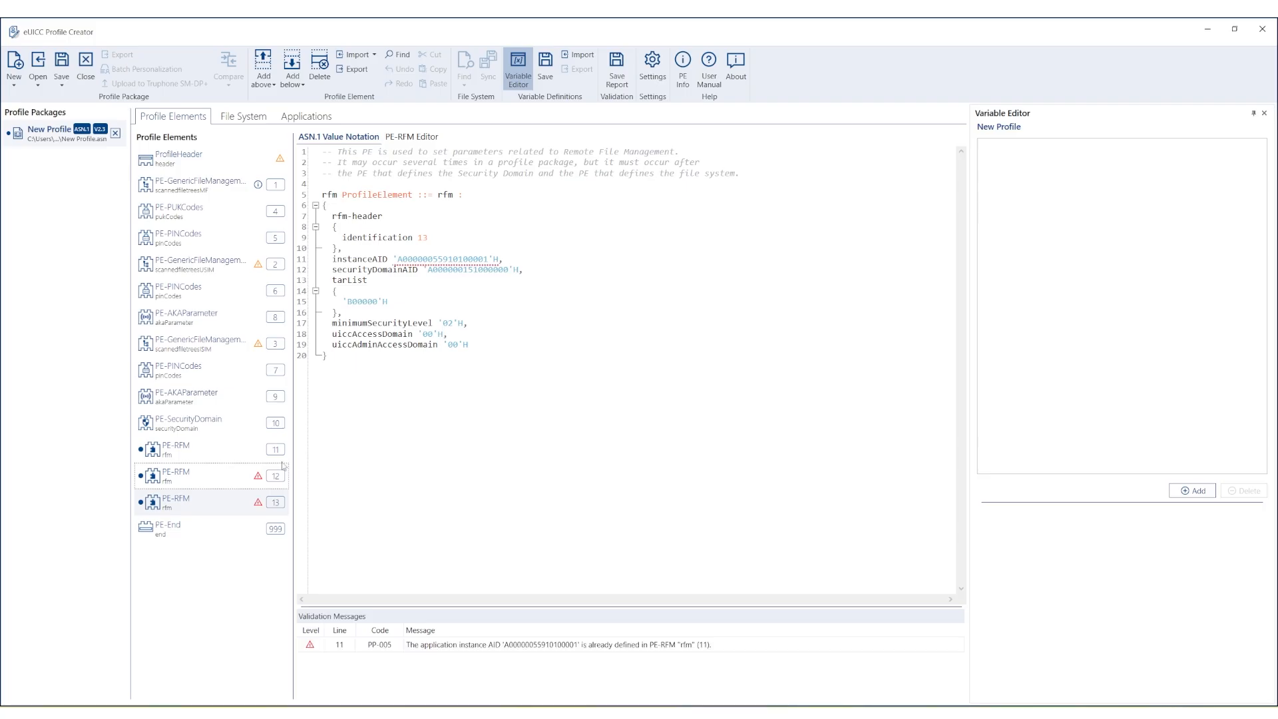
{"action": "left_click", "coordinate": [220, 452]}
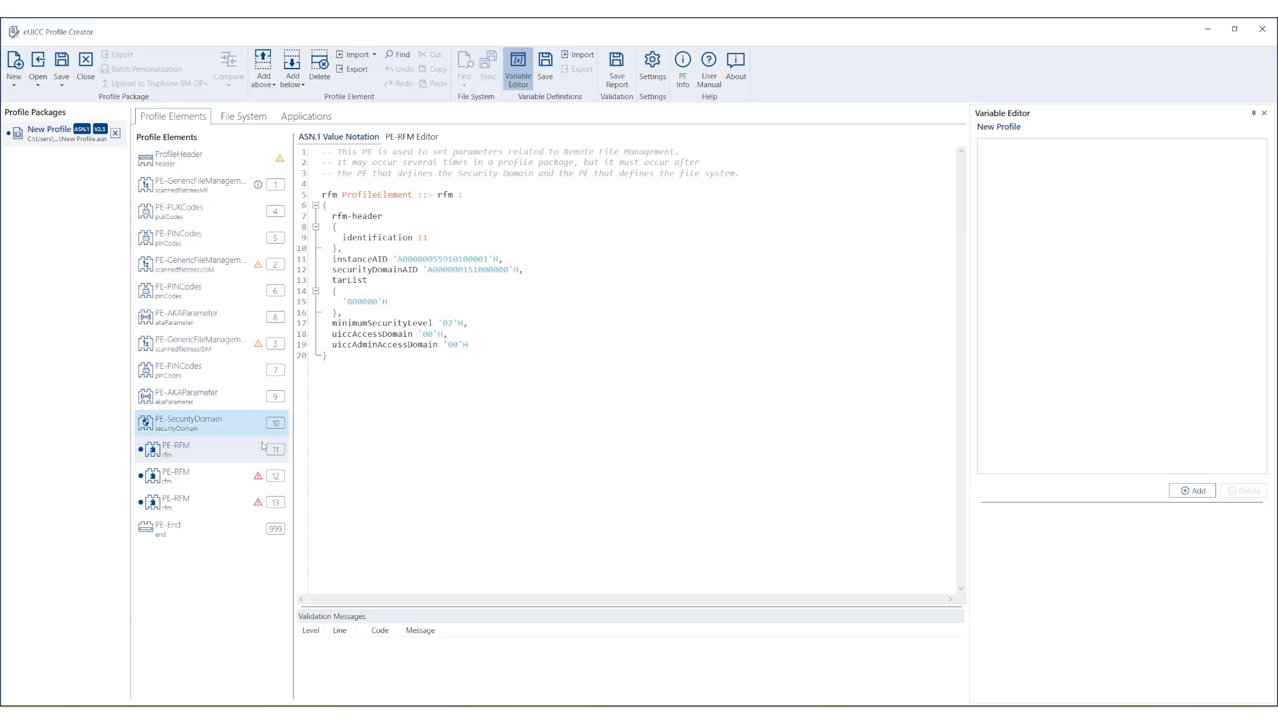
{"action": "left_click", "coordinate": [222, 474]}
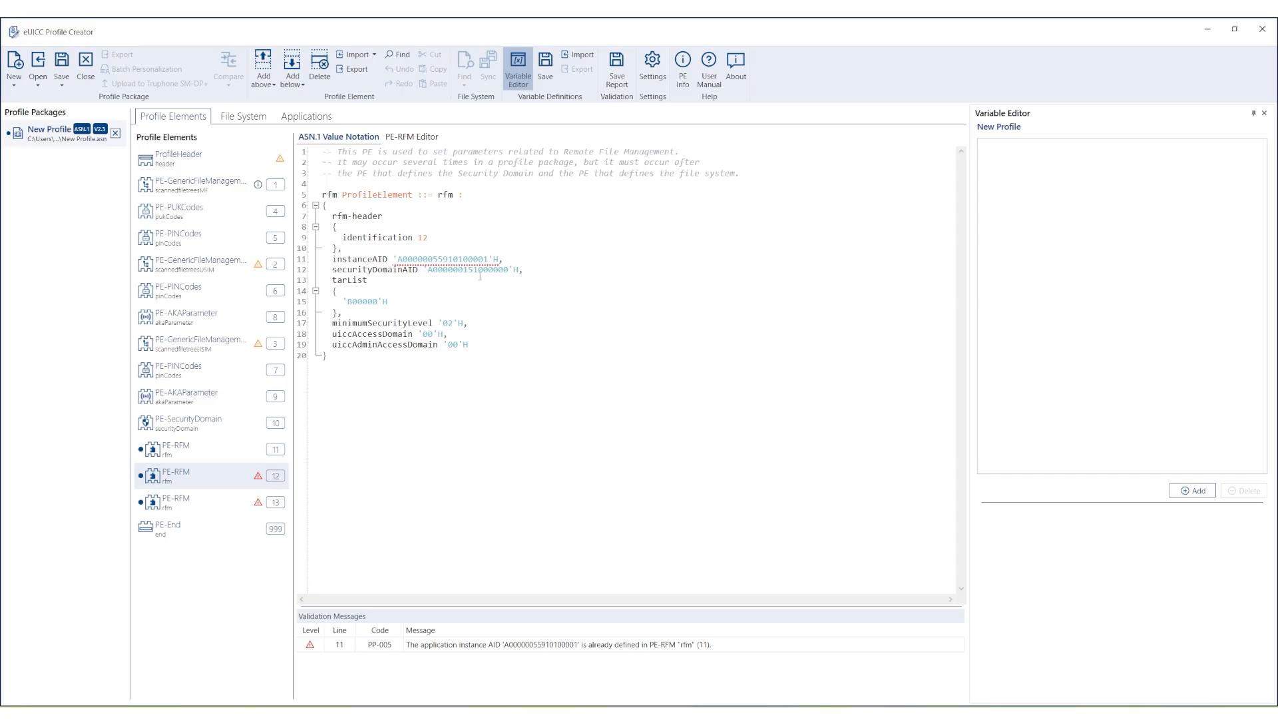
{"action": "left_click", "coordinate": [486, 259]}
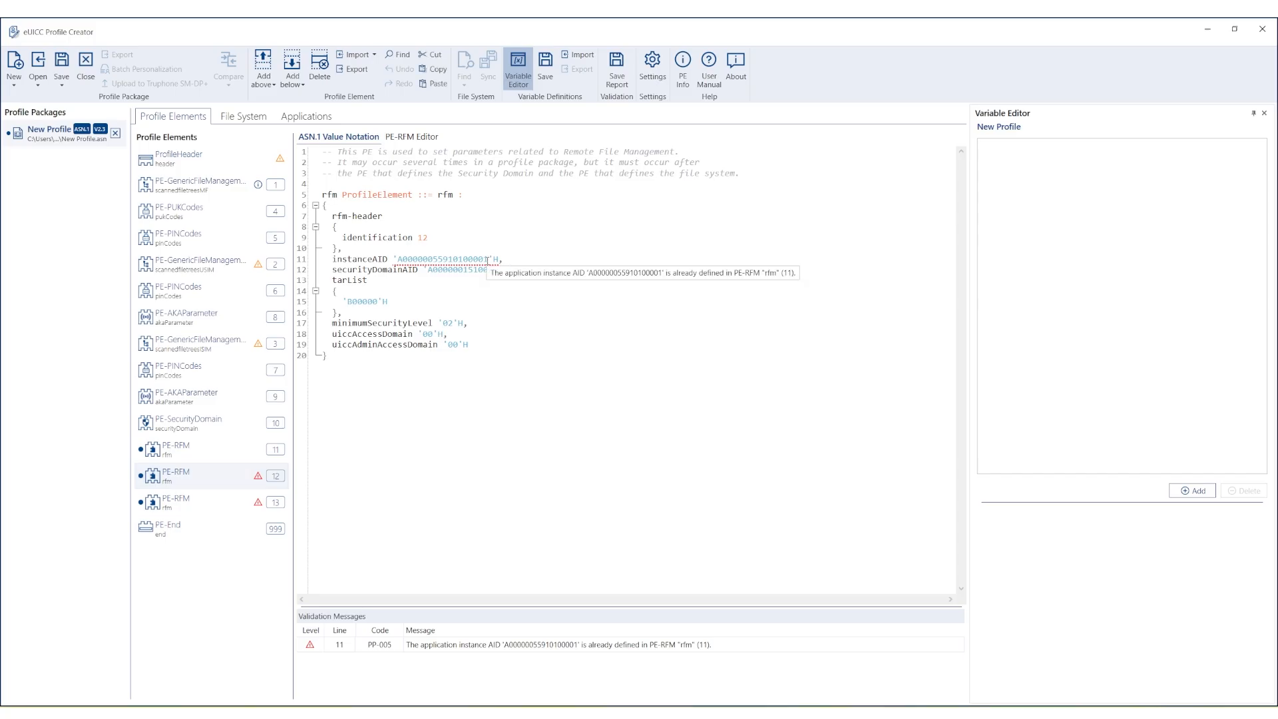
{"action": "key", "text": "BackSpace"}
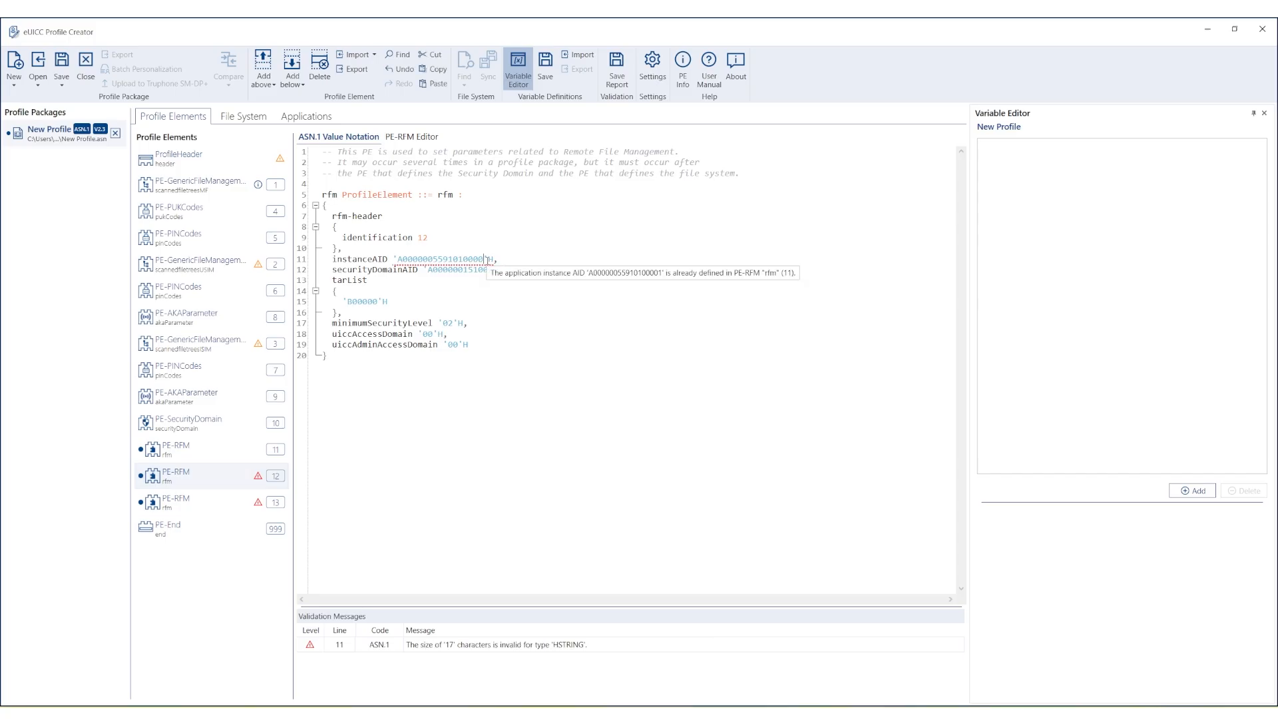
{"action": "type", "text": "2"}
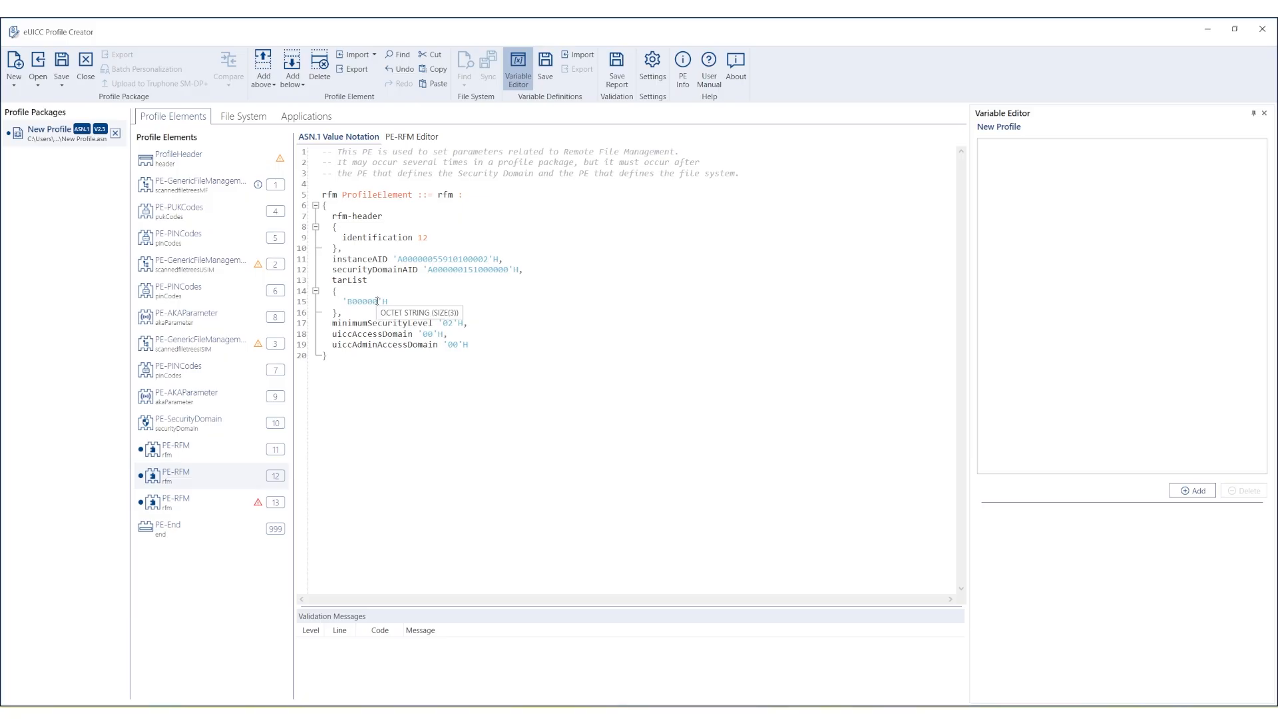
{"action": "key", "text": "BackSpace"}
{"action": "type", "text": "1"}
Enable ADF access to the USIM ADF with Full access for both access domains.
{"action": "left_click", "coordinate": [408, 139]}
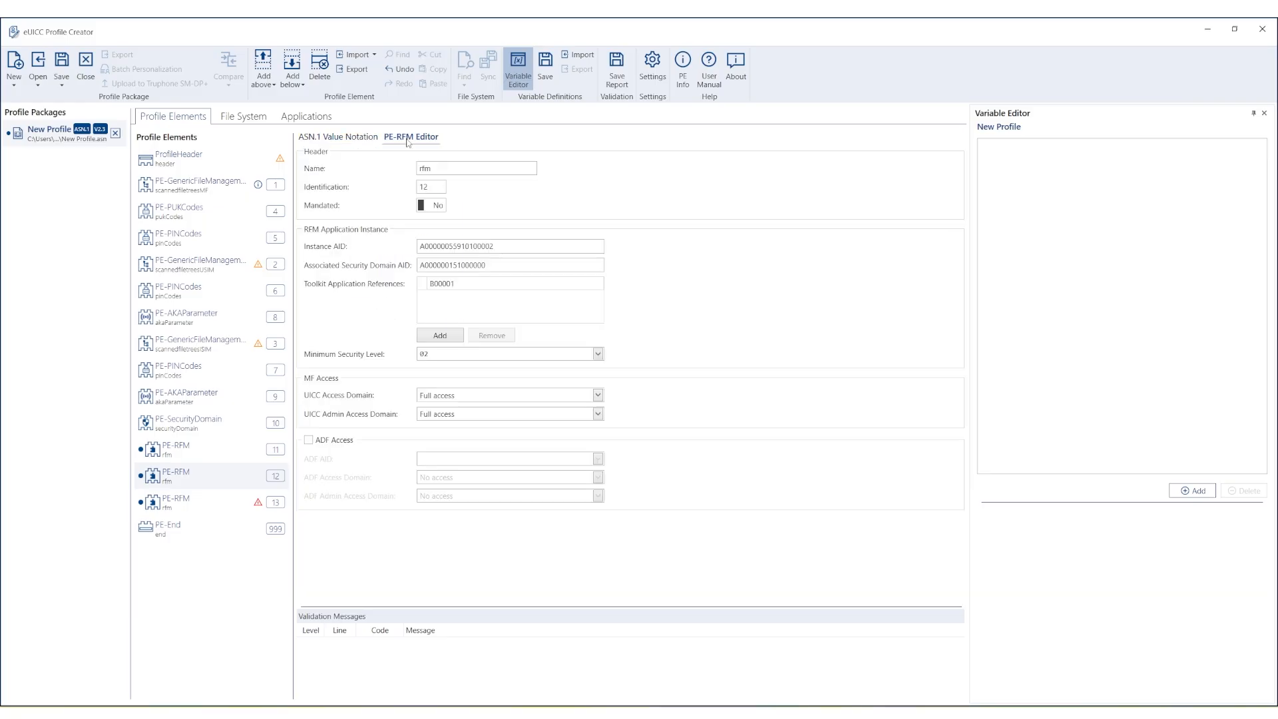
{"action": "left_click", "coordinate": [309, 441]}
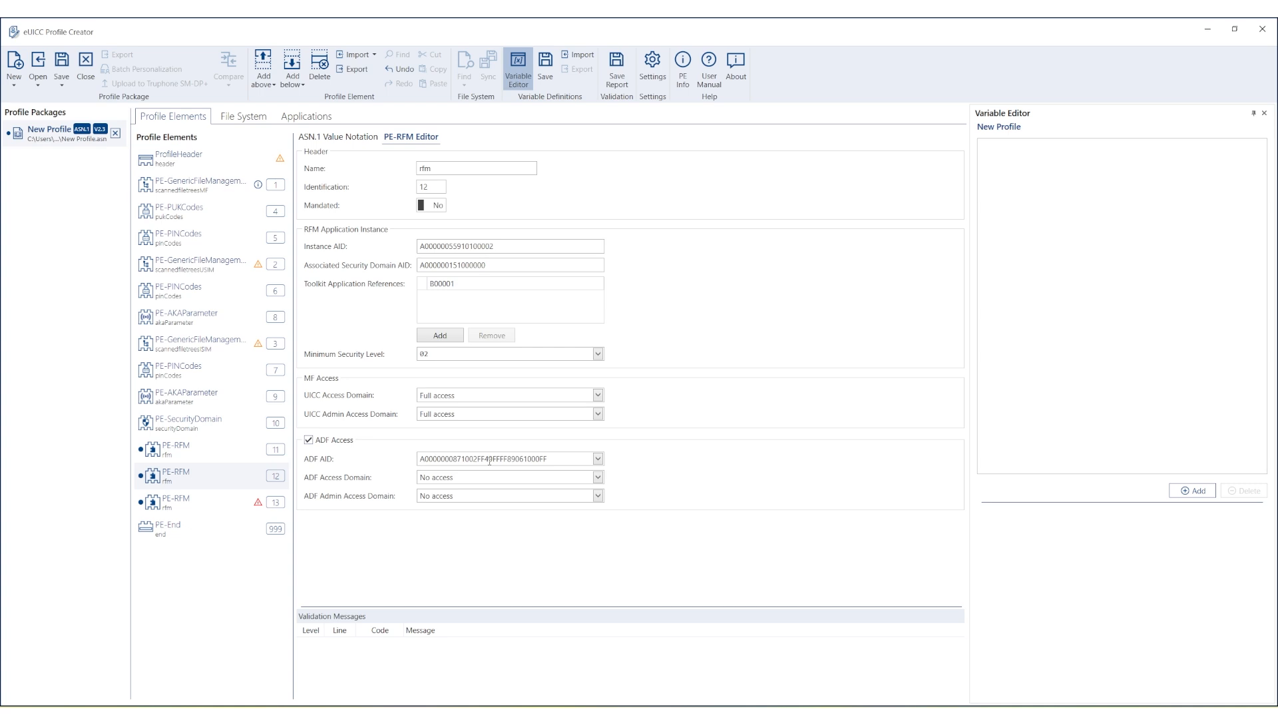
{"action": "left_click", "coordinate": [598, 459]}
{"action": "left_click", "coordinate": [600, 473]}
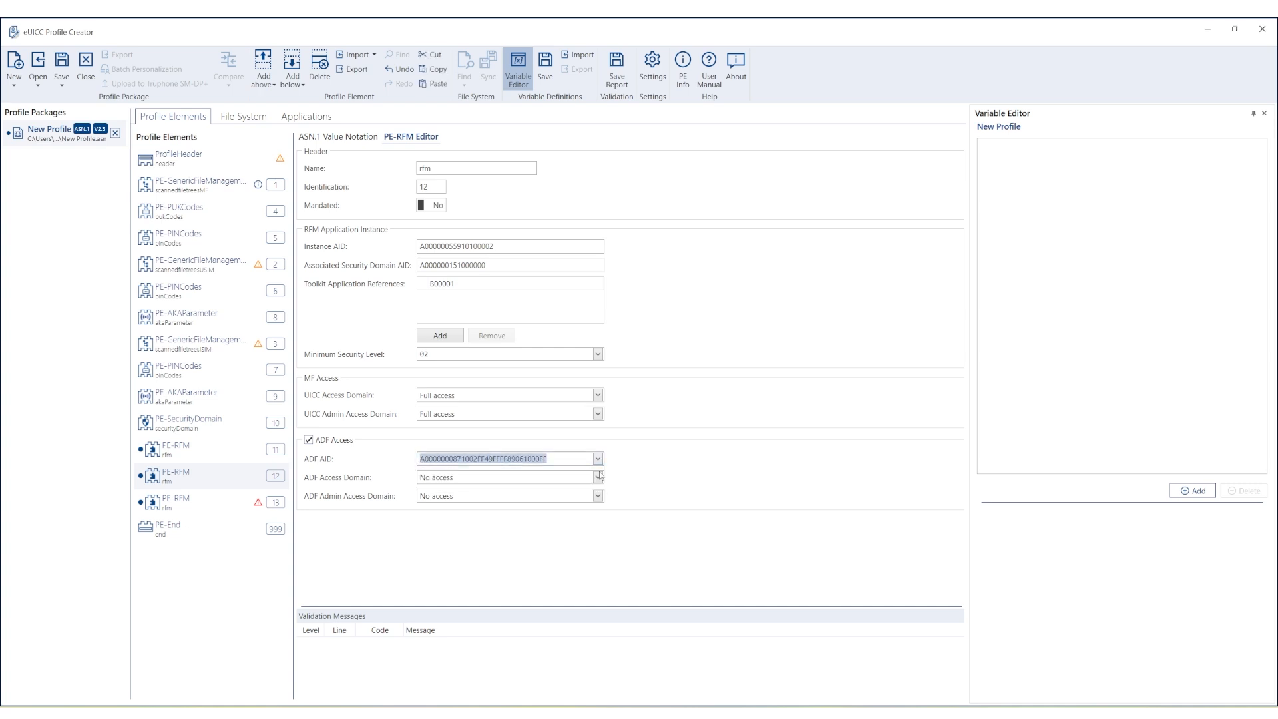
{"action": "left_click", "coordinate": [599, 477]}
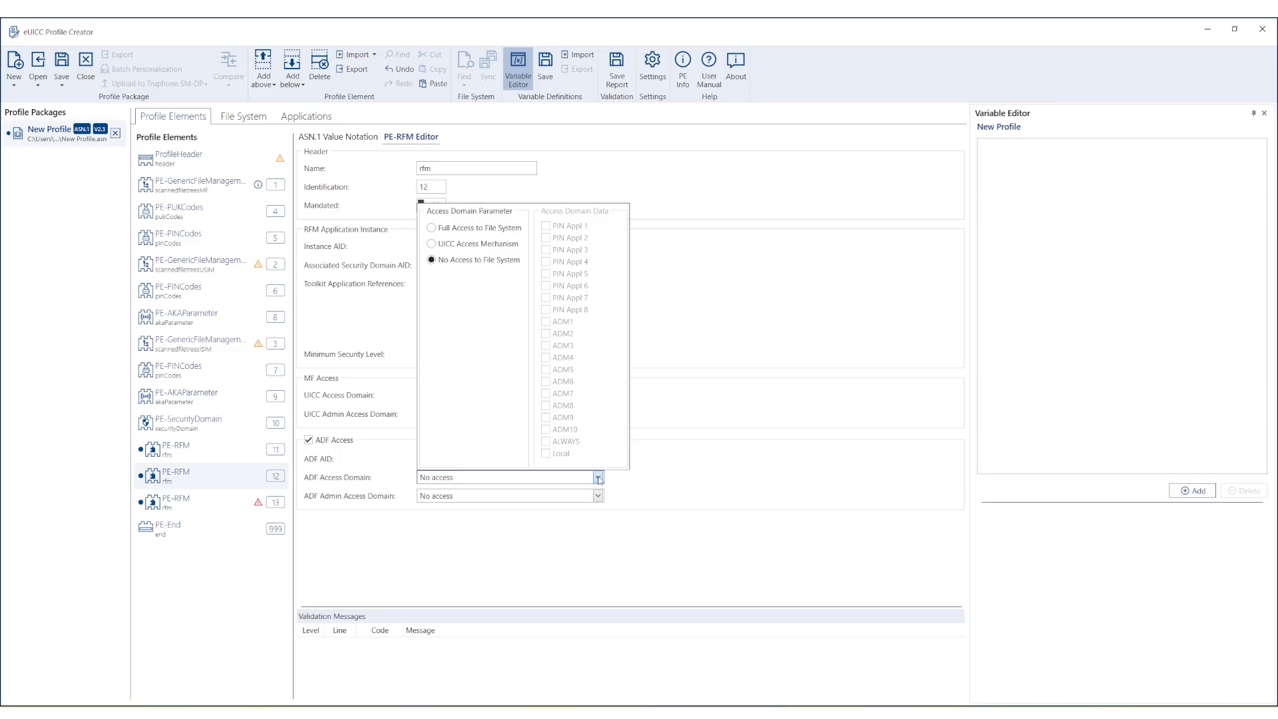
{"action": "left_click", "coordinate": [468, 229]}
{"action": "left_click", "coordinate": [599, 496]}
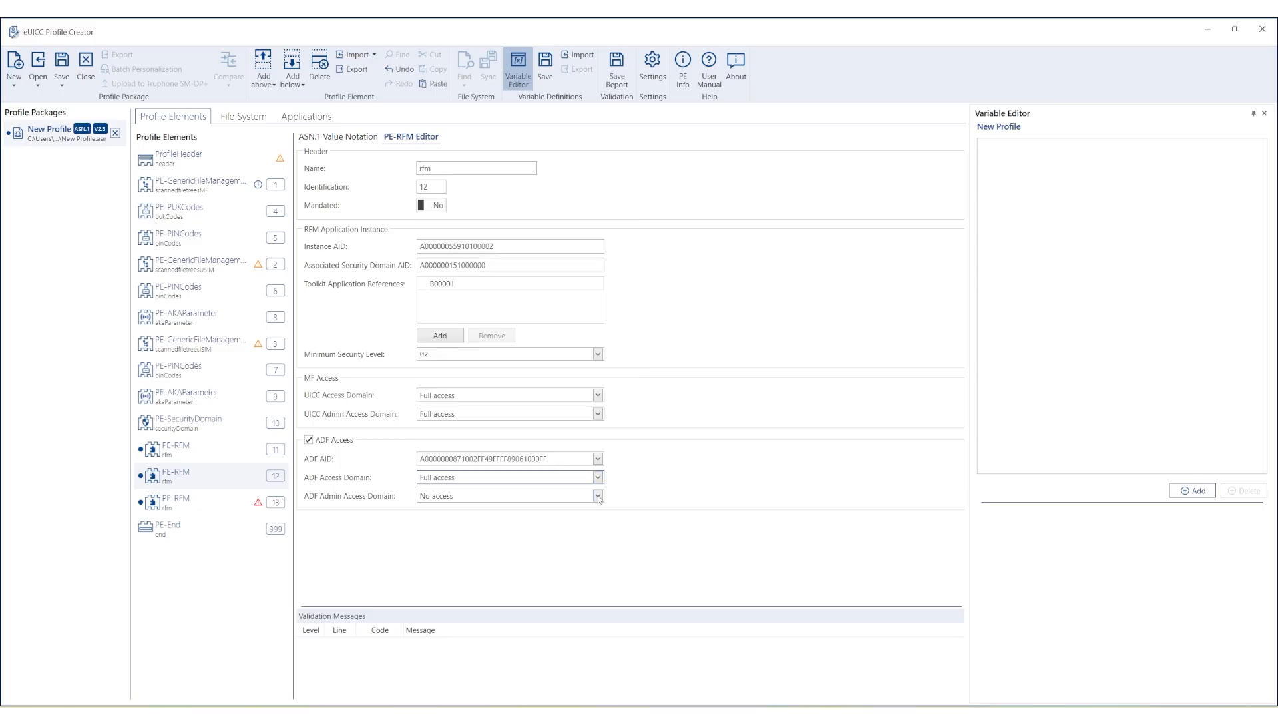
{"action": "left_click", "coordinate": [598, 496]}
{"action": "left_click", "coordinate": [441, 246]}
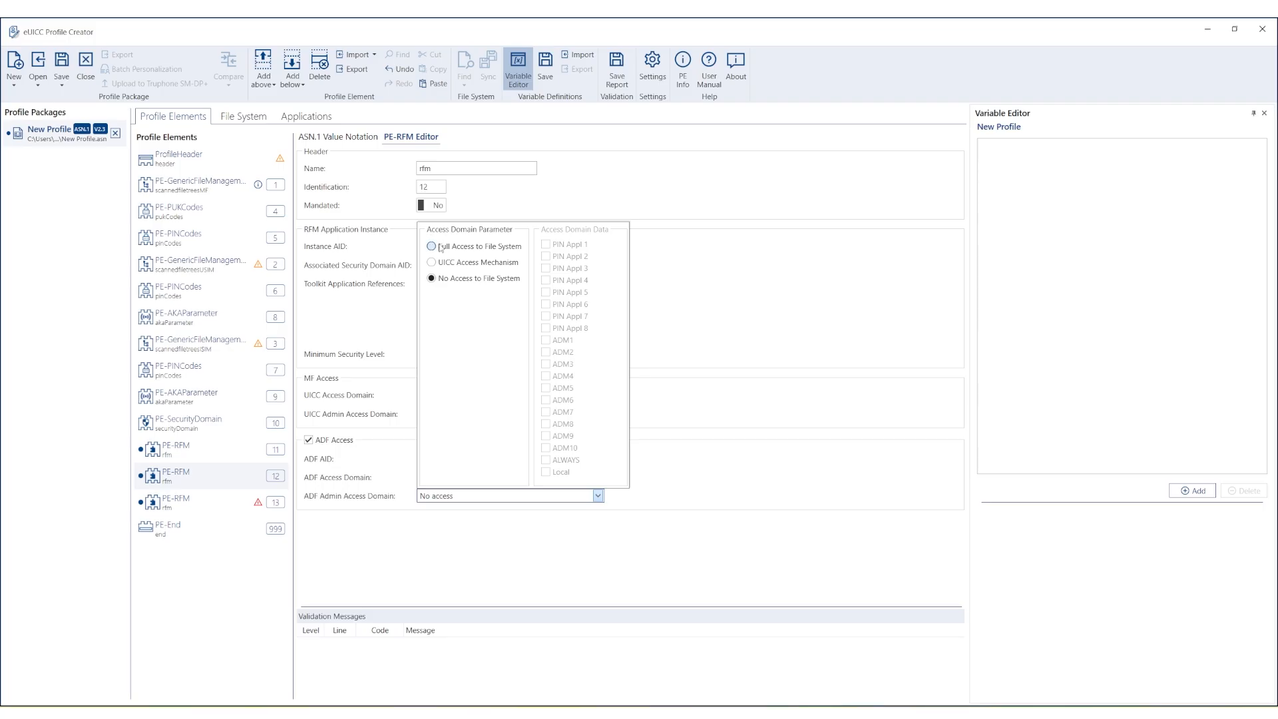
{"action": "left_click", "coordinate": [453, 532]}
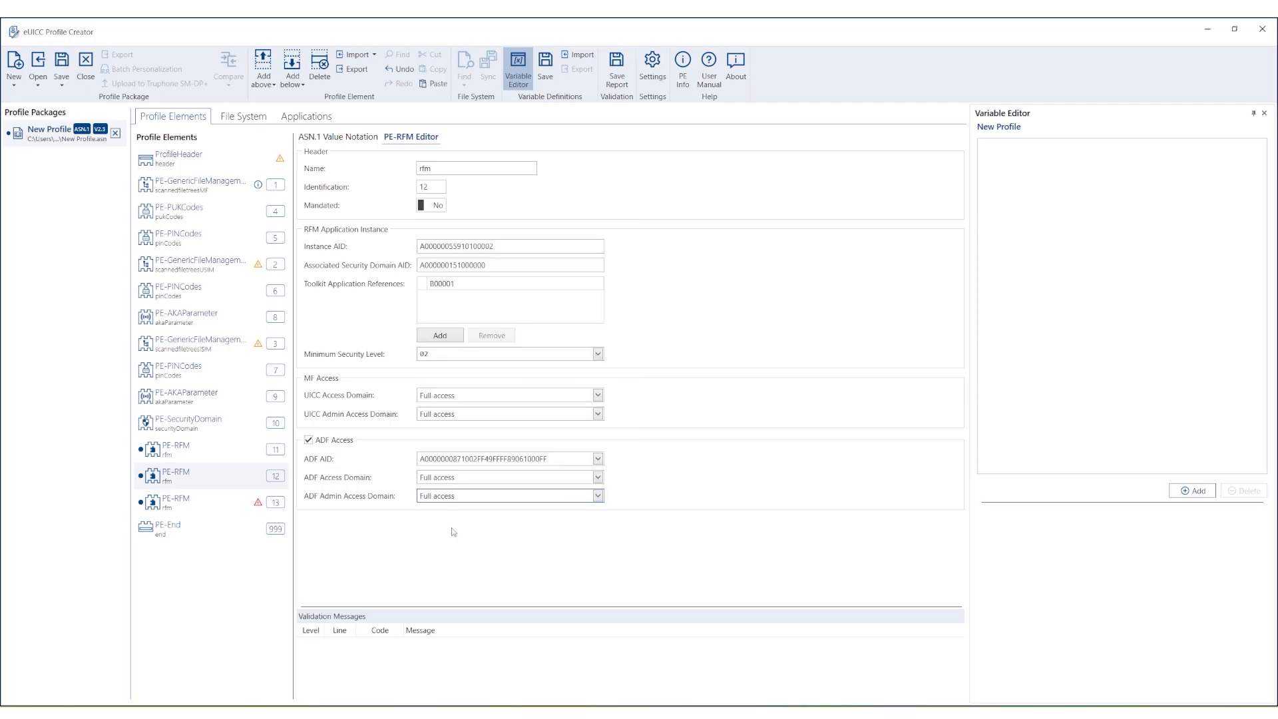
{"action": "left_click", "coordinate": [220, 512]}
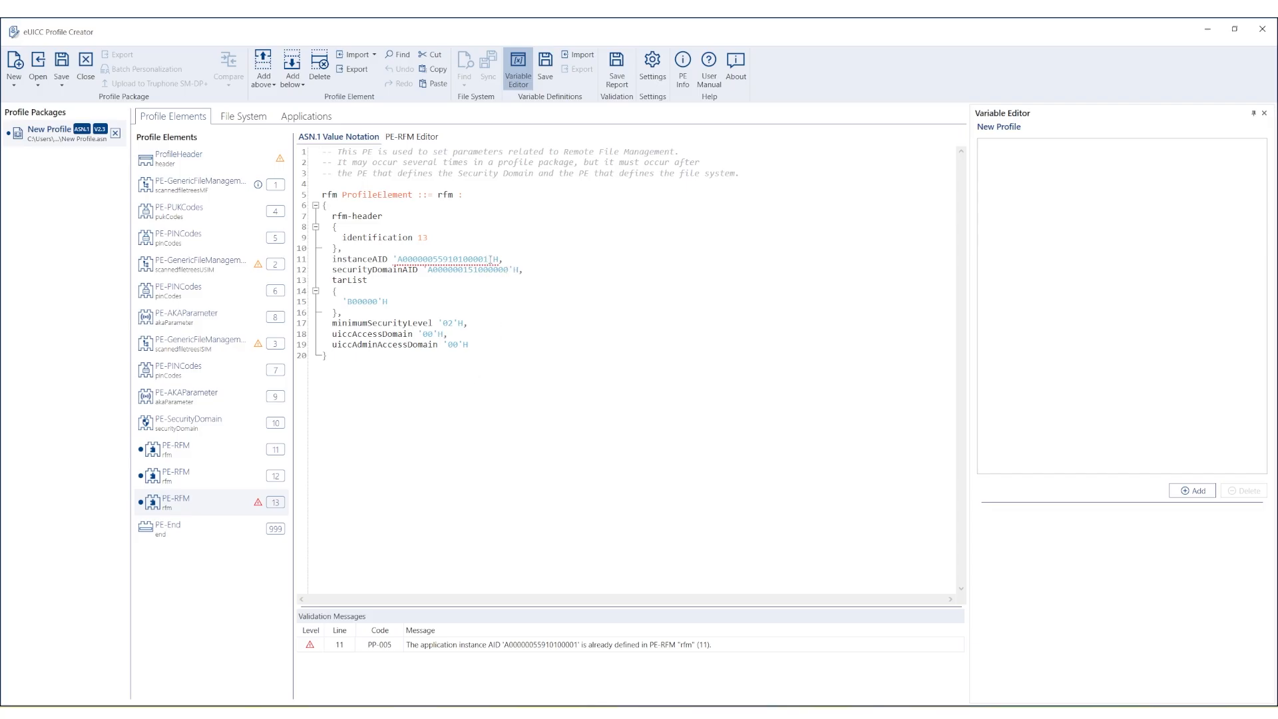
{"action": "mouse_move", "coordinate": [490, 259]}
{"action": "key", "text": "BackSpace"}
{"action": "type", "text": "2"}
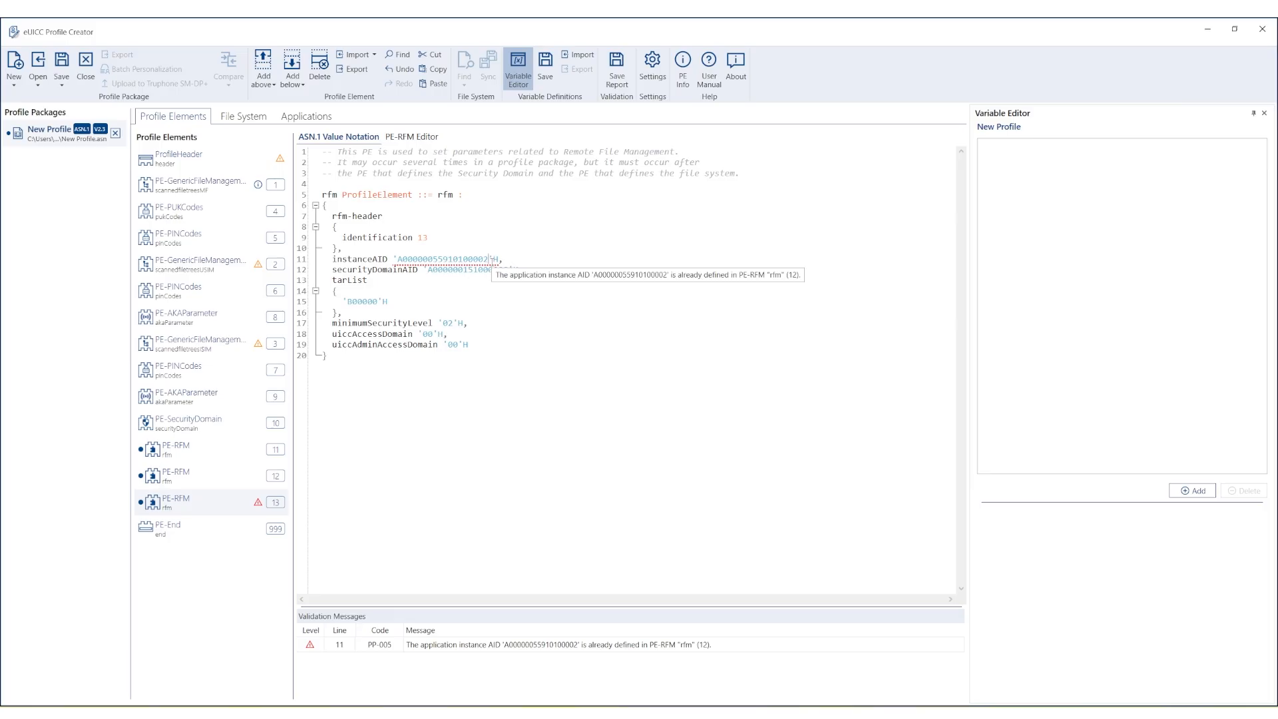
{"action": "key", "text": "BackSpace"}
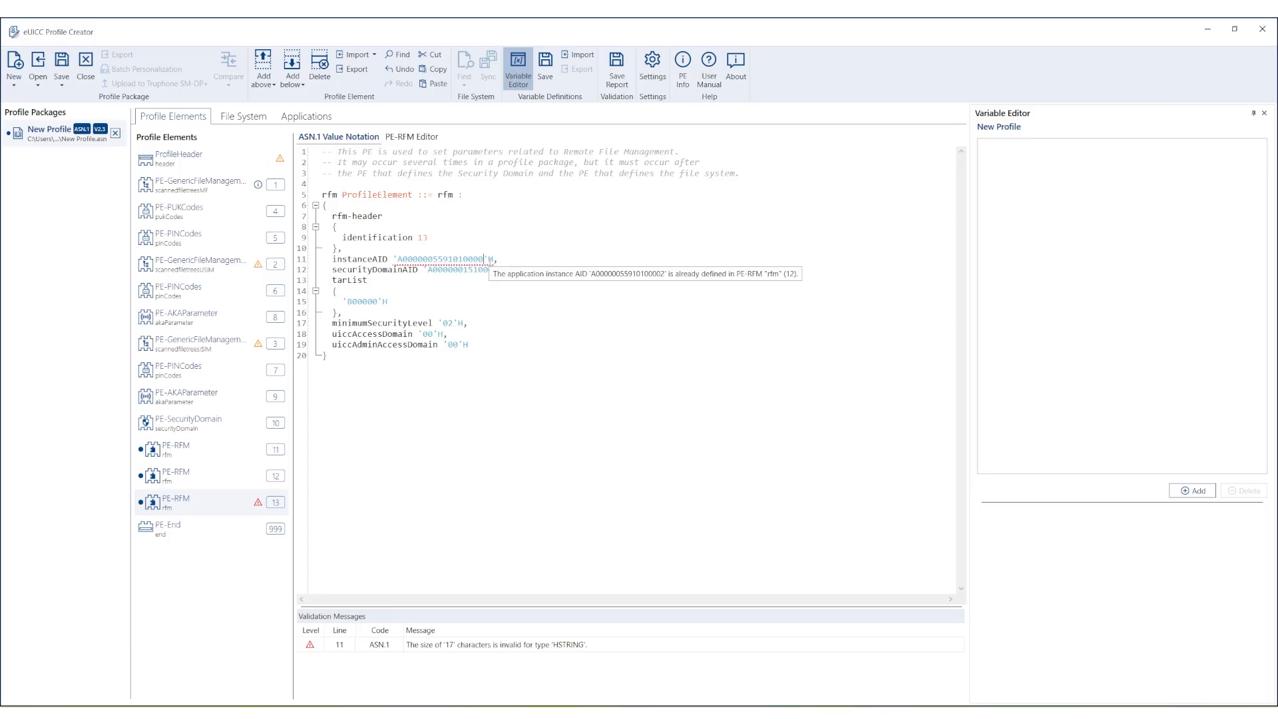
{"action": "type", "text": "3"}
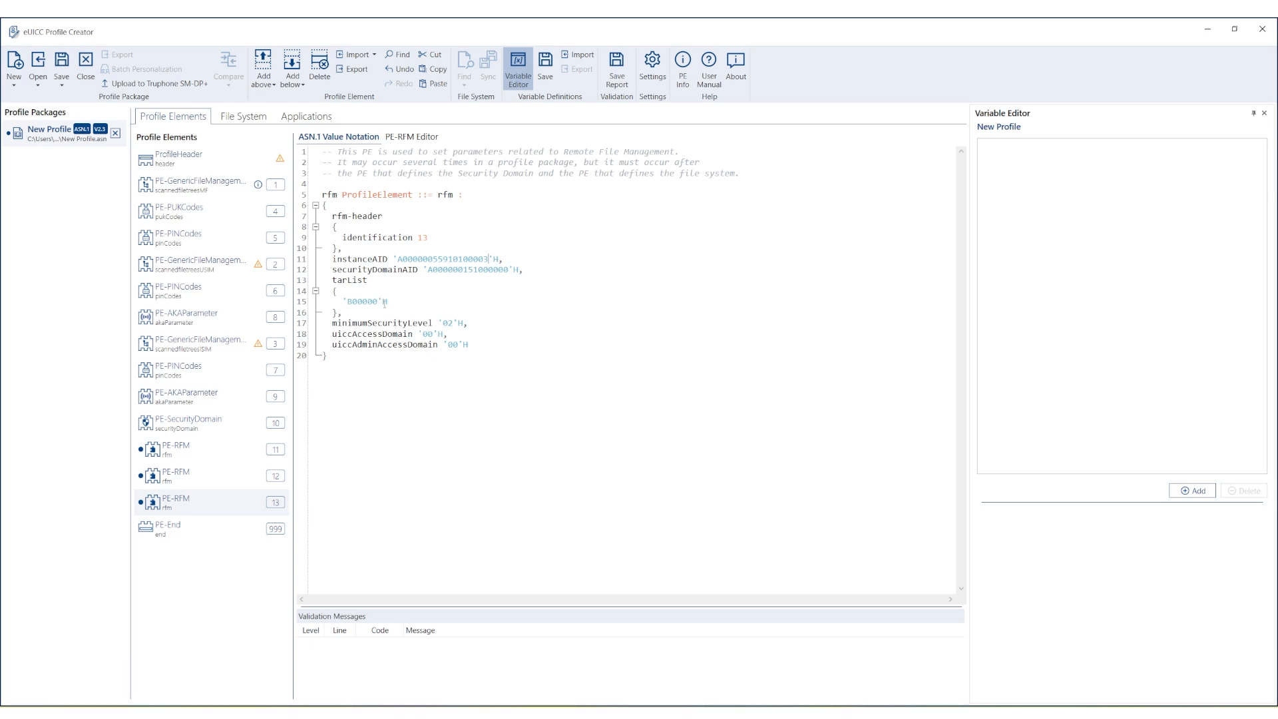
{"action": "left_click", "coordinate": [378, 301]}
{"action": "key", "text": "BackSpace"}
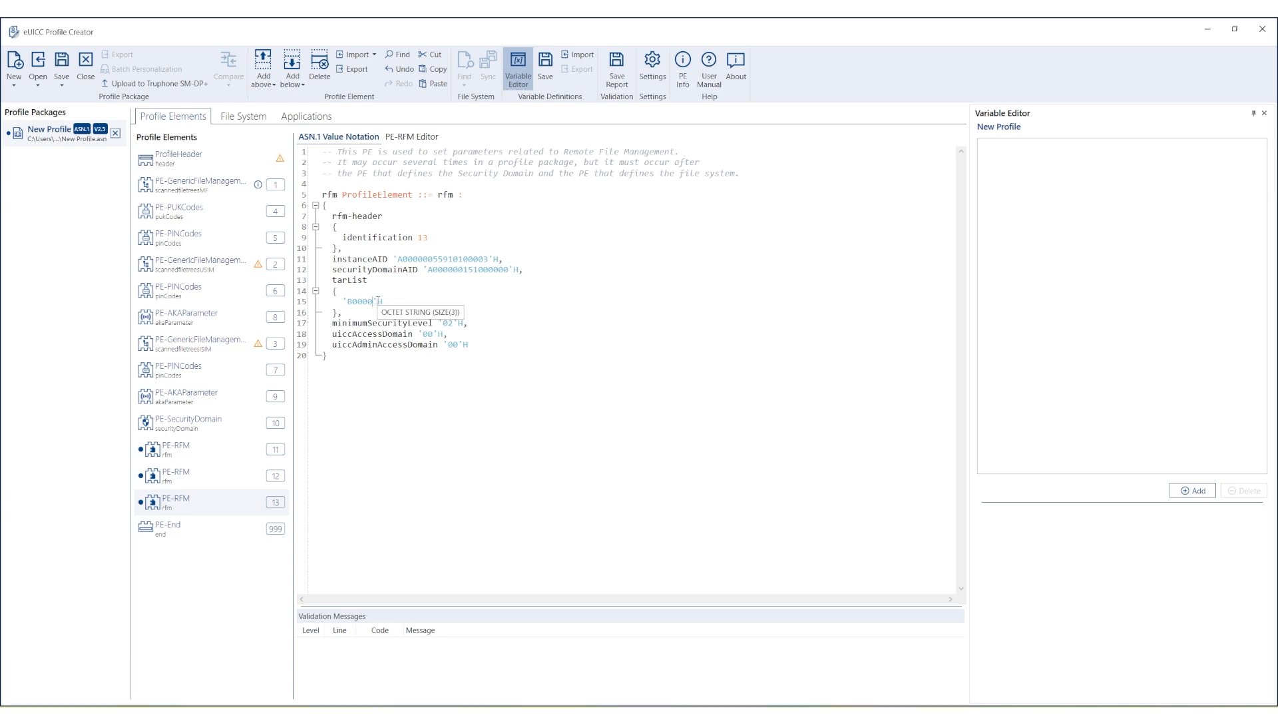
{"action": "type", "text": "3"}
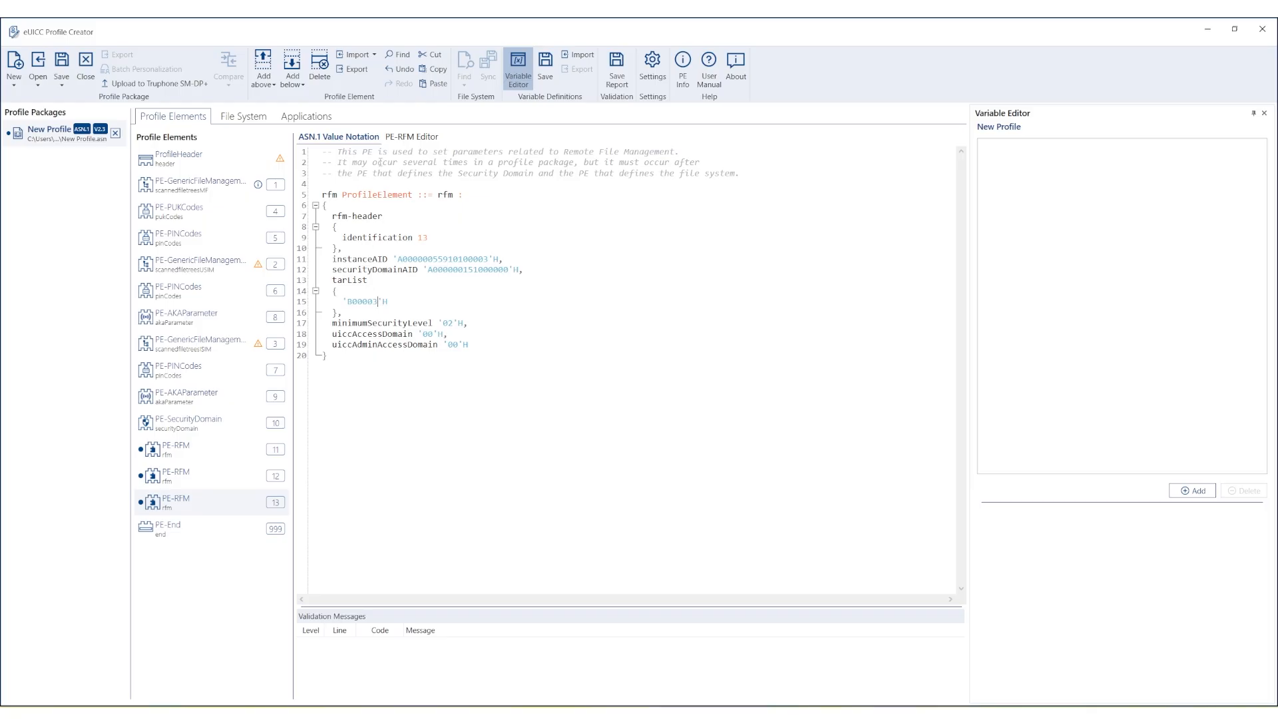
{"action": "left_click", "coordinate": [399, 138]}
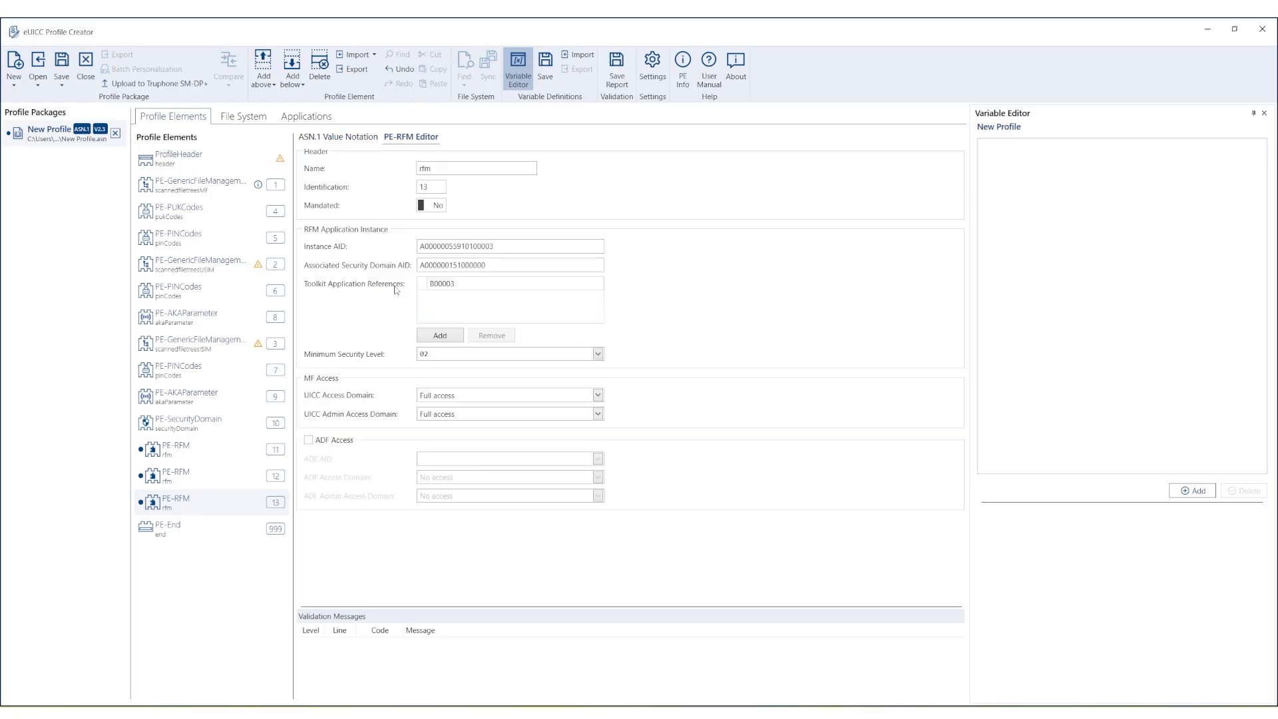
{"action": "left_click", "coordinate": [308, 440]}
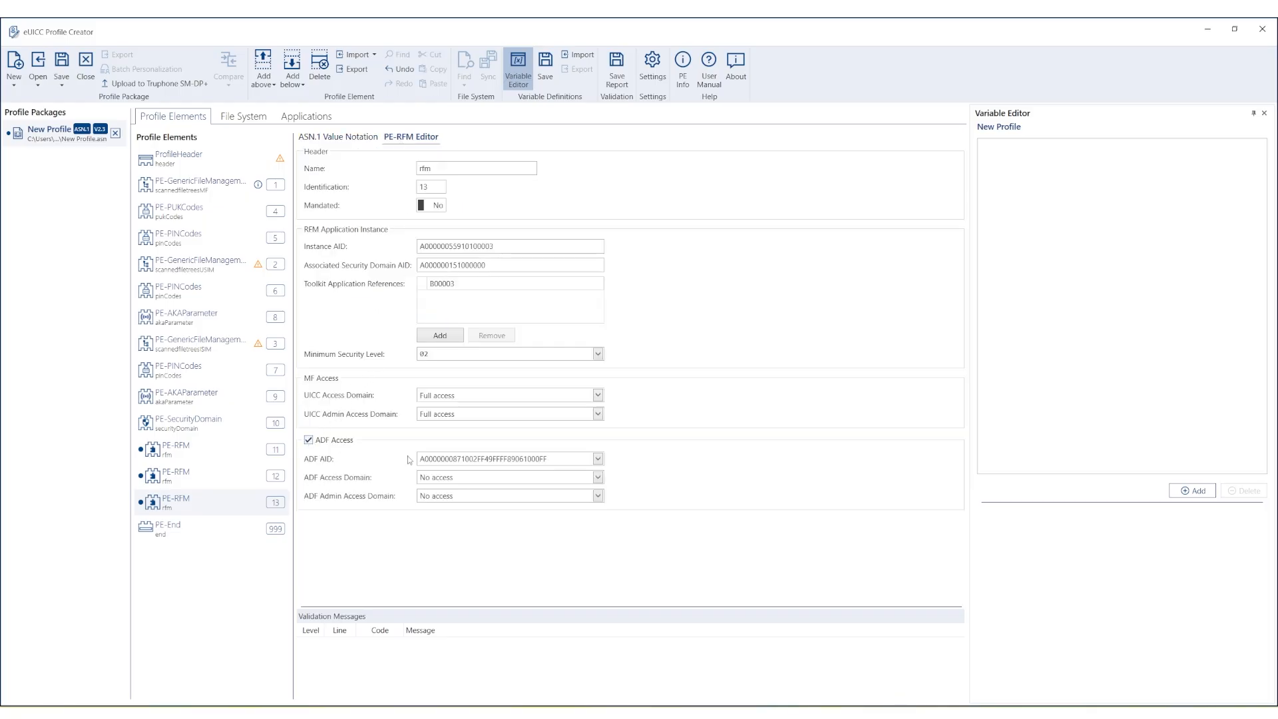
{"action": "left_click", "coordinate": [440, 460]}
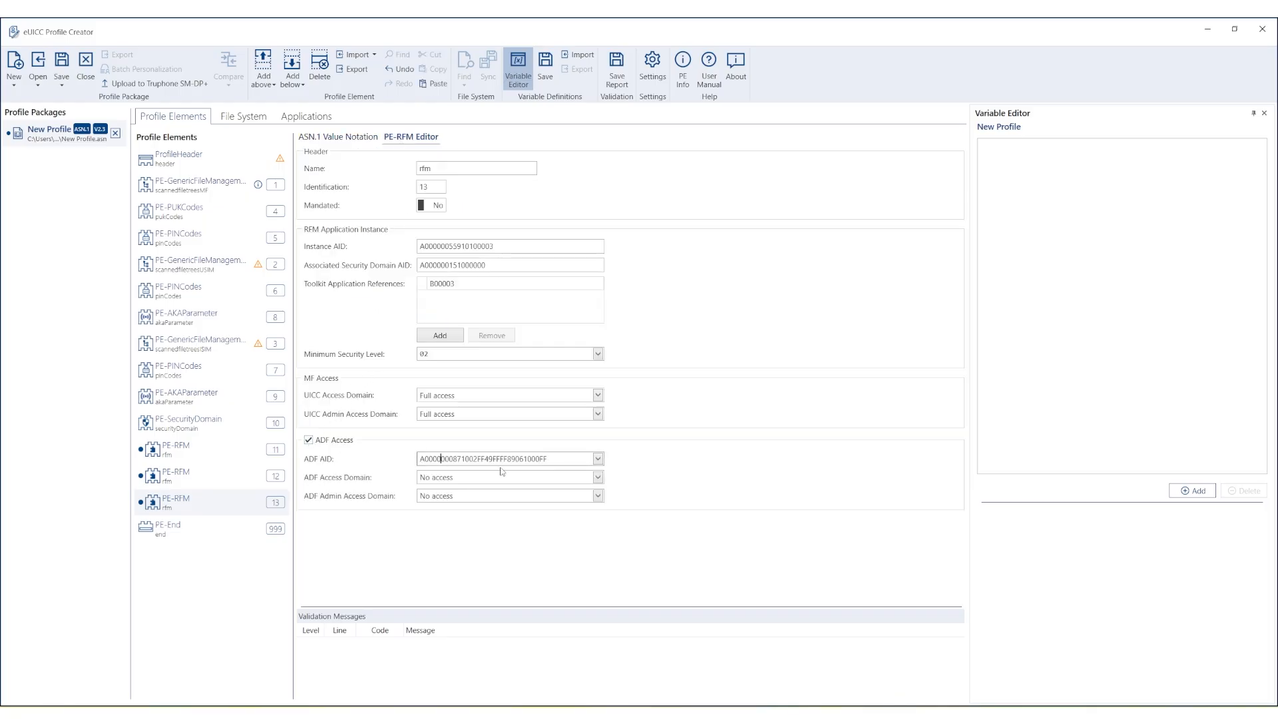
{"action": "left_click", "coordinate": [598, 460]}
{"action": "left_click", "coordinate": [598, 485]}
{"action": "left_click", "coordinate": [598, 479]}
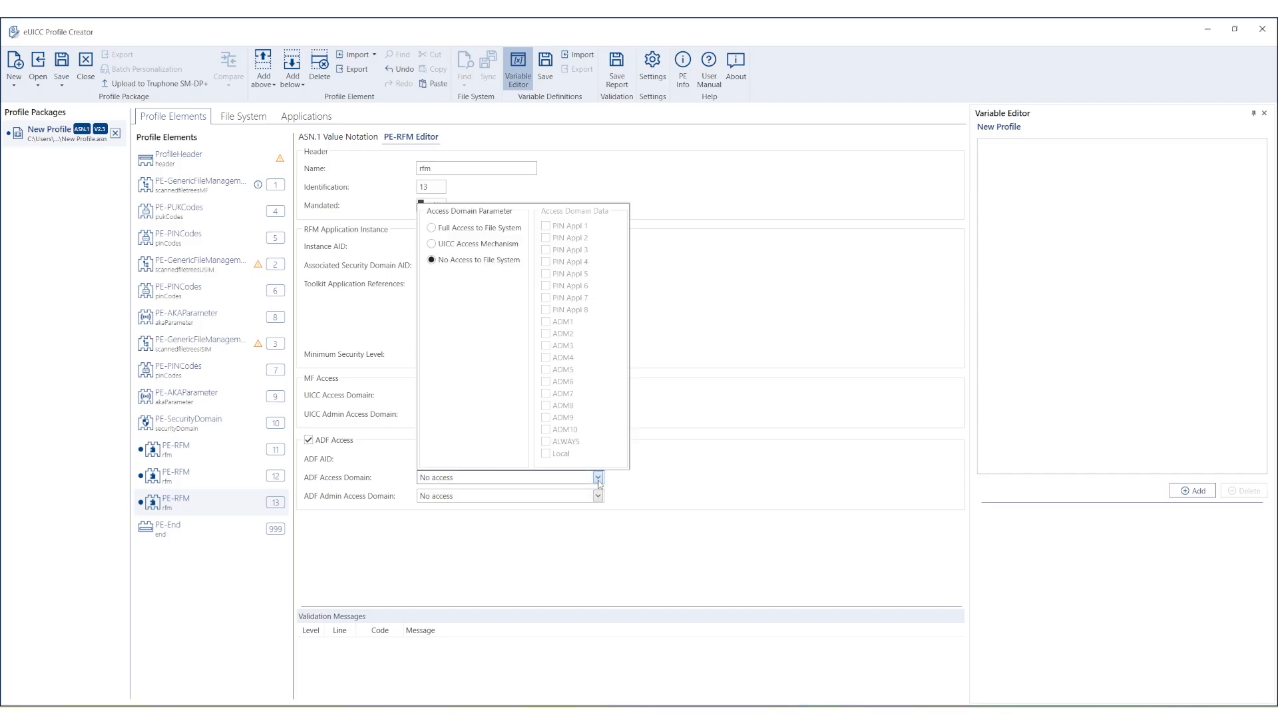
{"action": "left_click", "coordinate": [446, 229]}
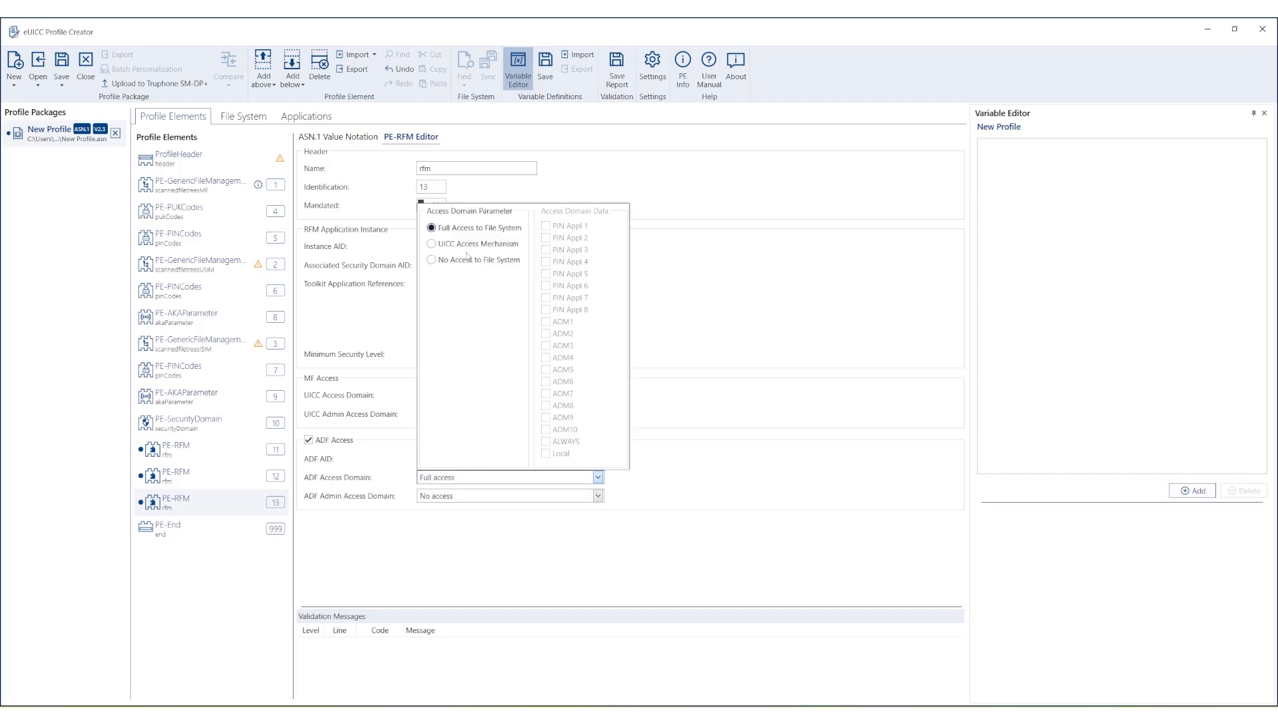
{"action": "left_click", "coordinate": [597, 497]}
{"action": "left_click", "coordinate": [597, 496]}
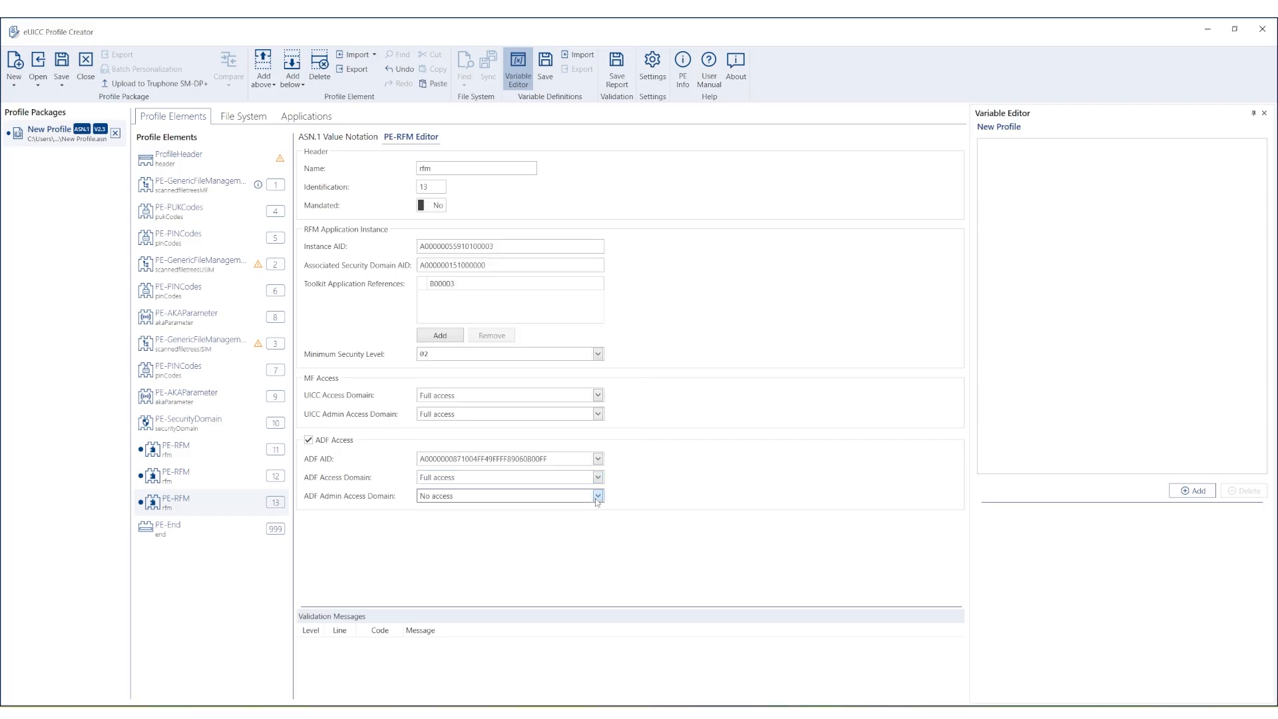
{"action": "left_click", "coordinate": [474, 247]}
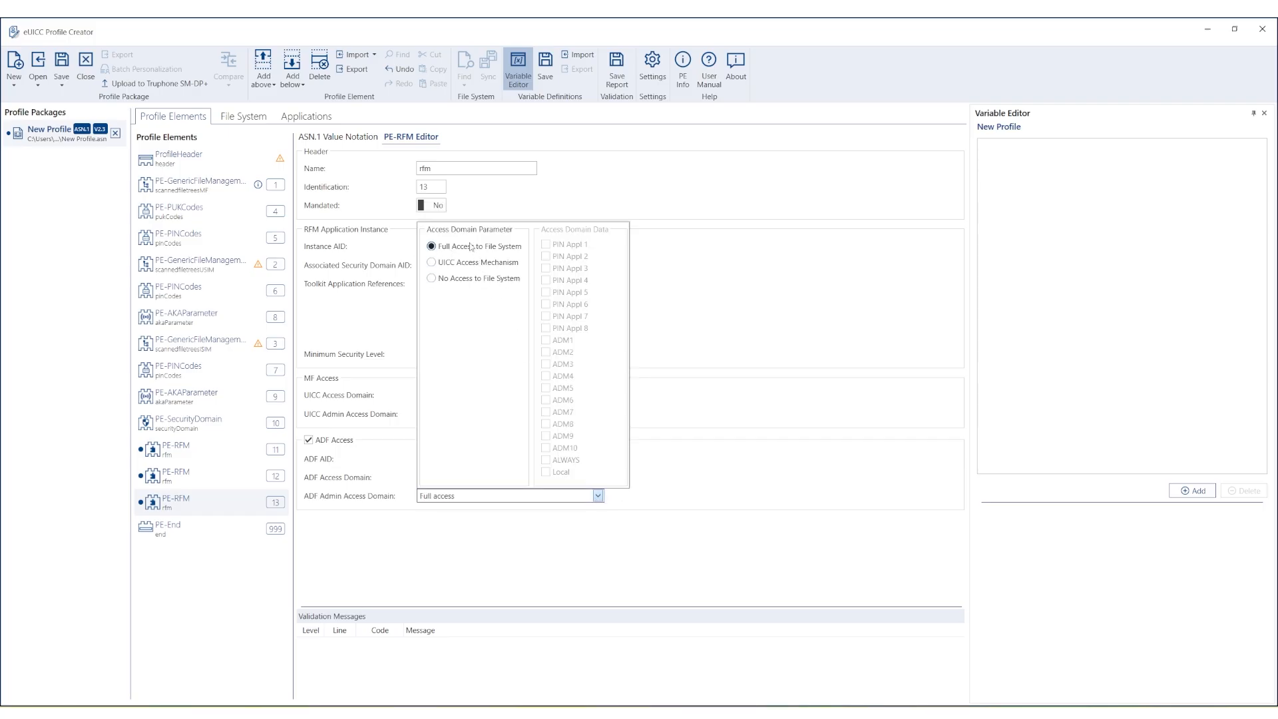
{"action": "left_click", "coordinate": [529, 534]}
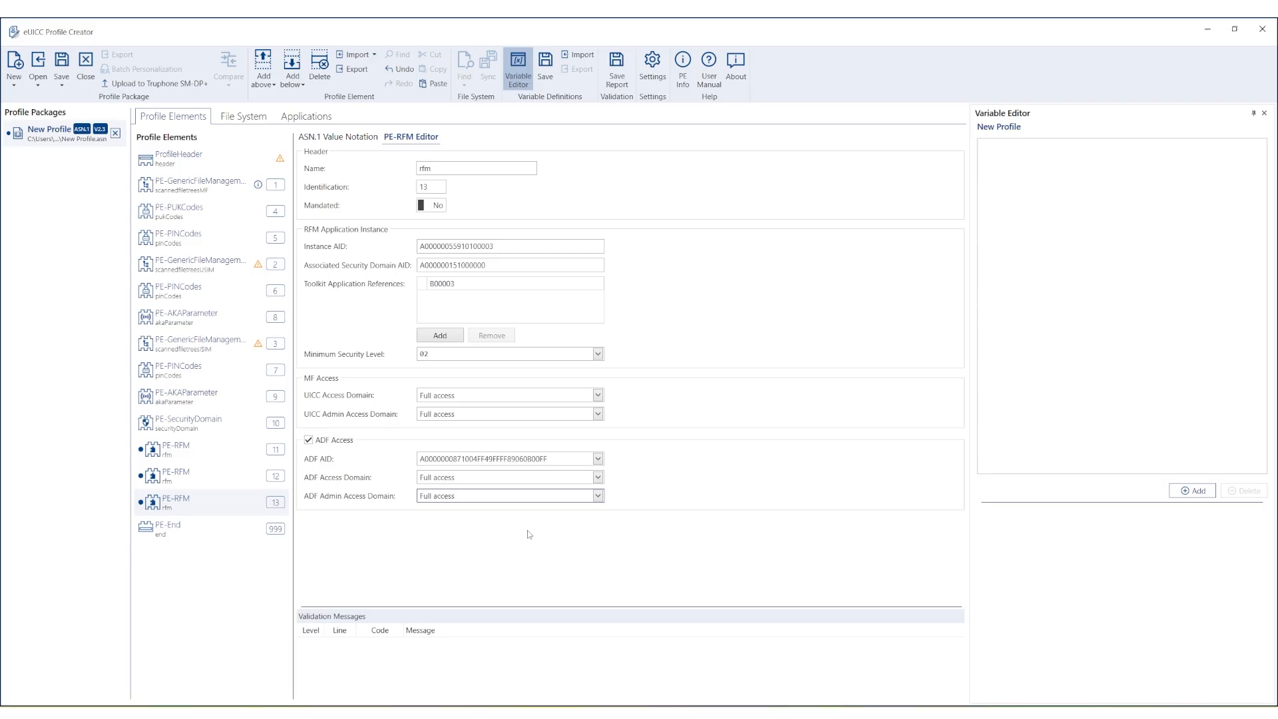
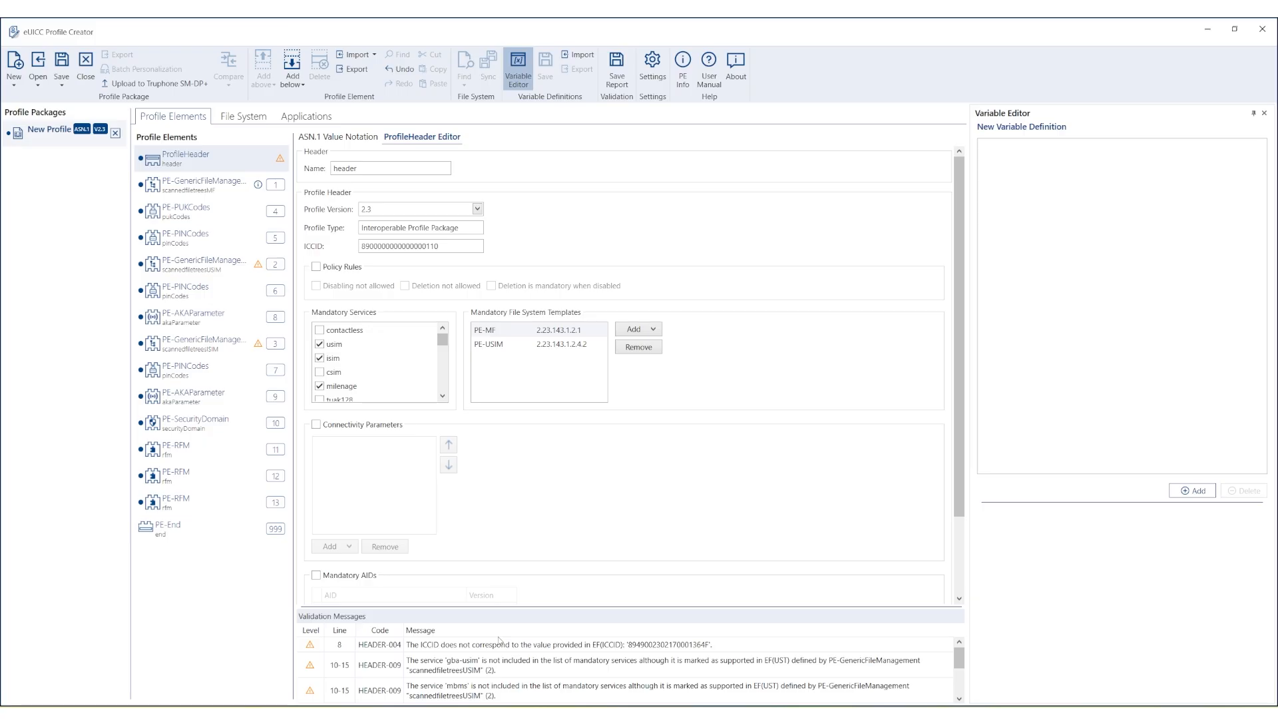
Copy the HEADER-004 ICCID mismatch warning text and bring up the Notepad++ notes.
{"action": "left_click", "coordinate": [638, 648]}
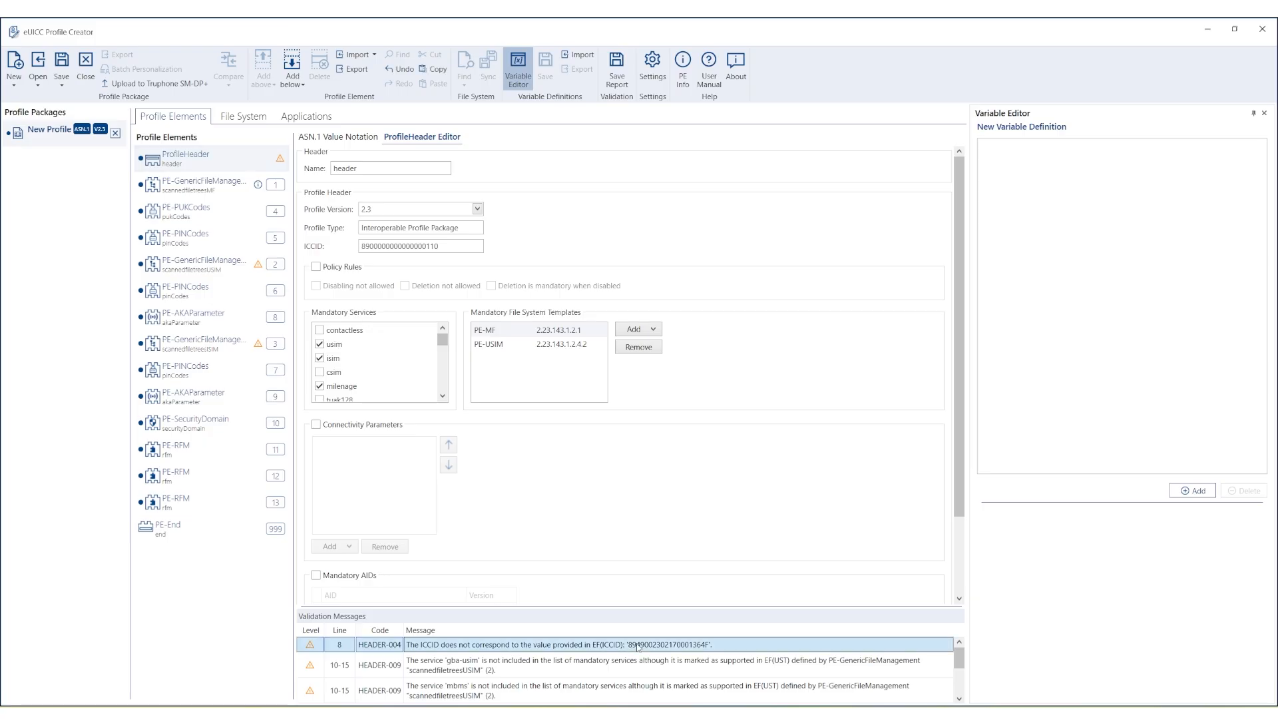
{"action": "right_click", "coordinate": [637, 647]}
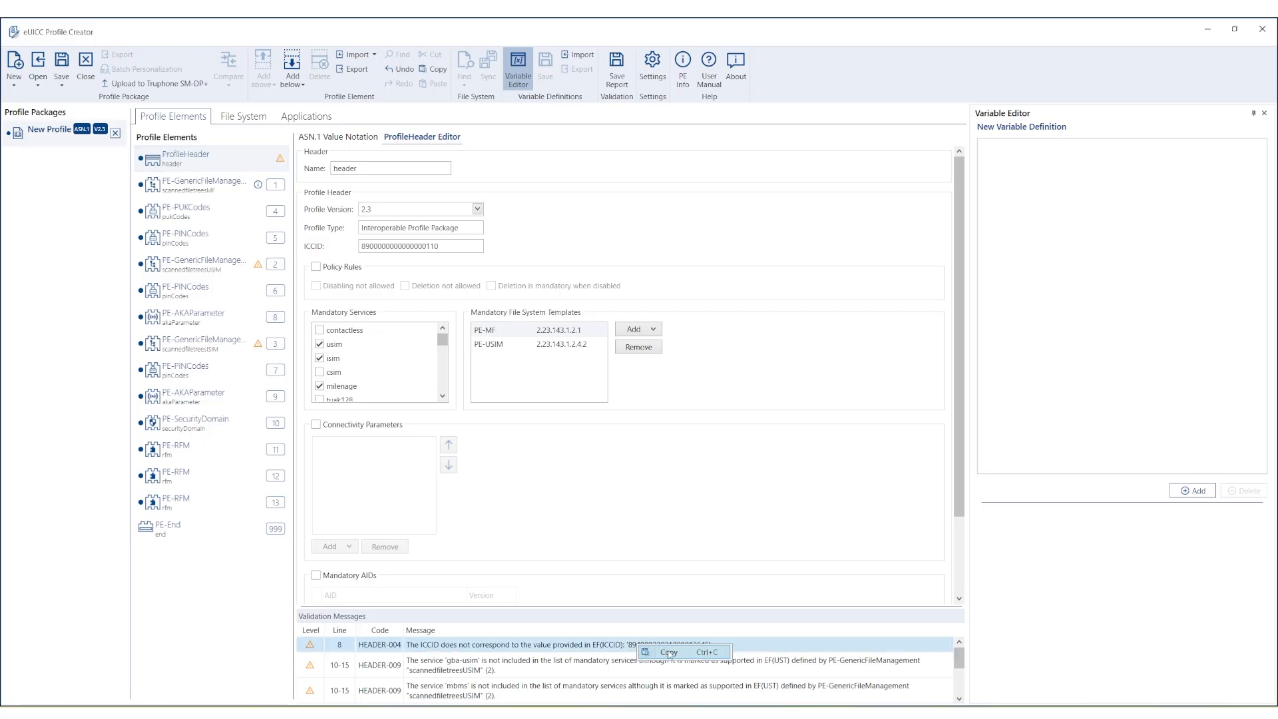
{"action": "left_click", "coordinate": [669, 652]}
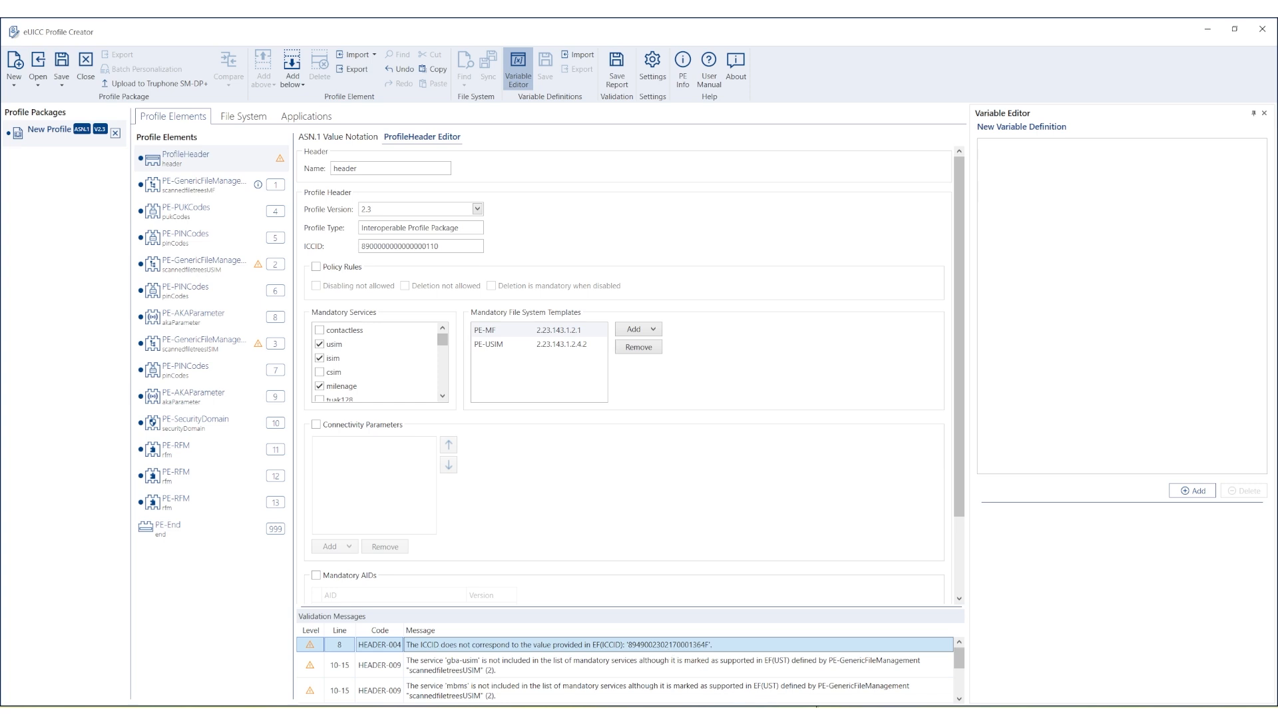
{"action": "left_click", "coordinate": [869, 713]}
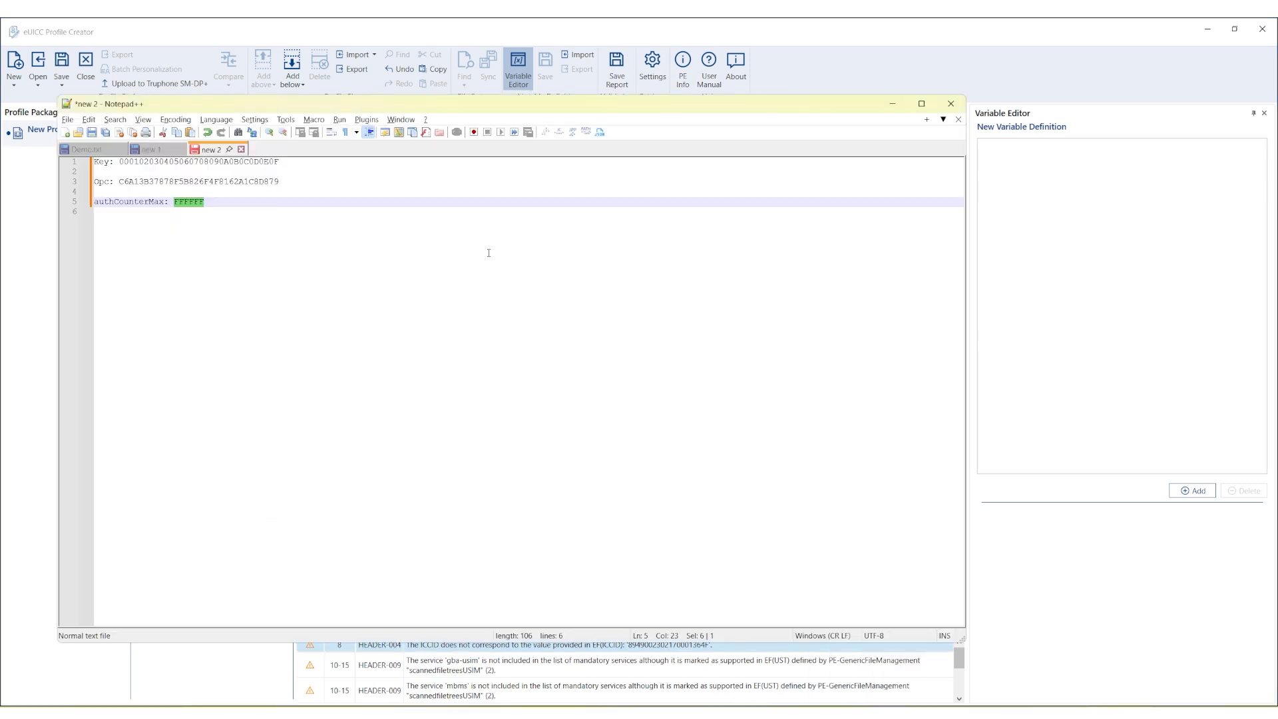
Paste the ICCID warning onto a new line below the notes, select its ICCID value, and return to Profile Creator.
{"action": "left_click", "coordinate": [259, 227]}
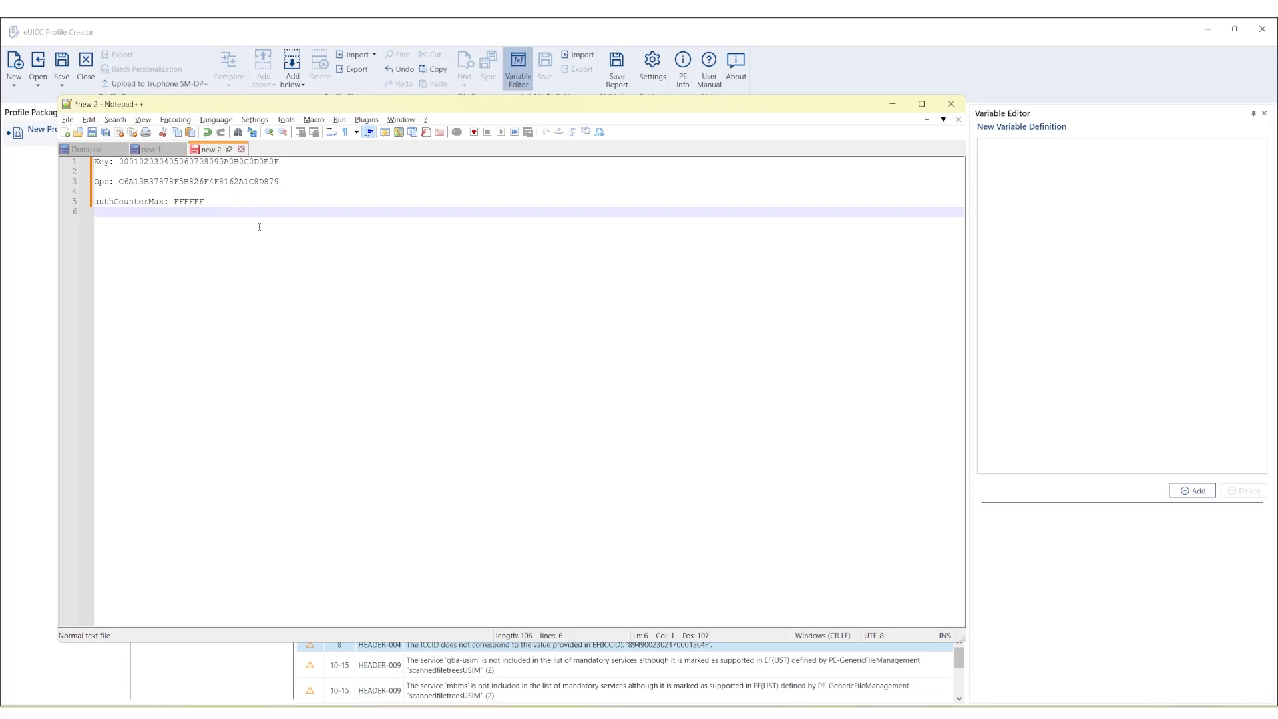
{"action": "key", "text": "Return"}
{"action": "key", "text": "ctrl+v"}
{"action": "key", "text": "Return"}
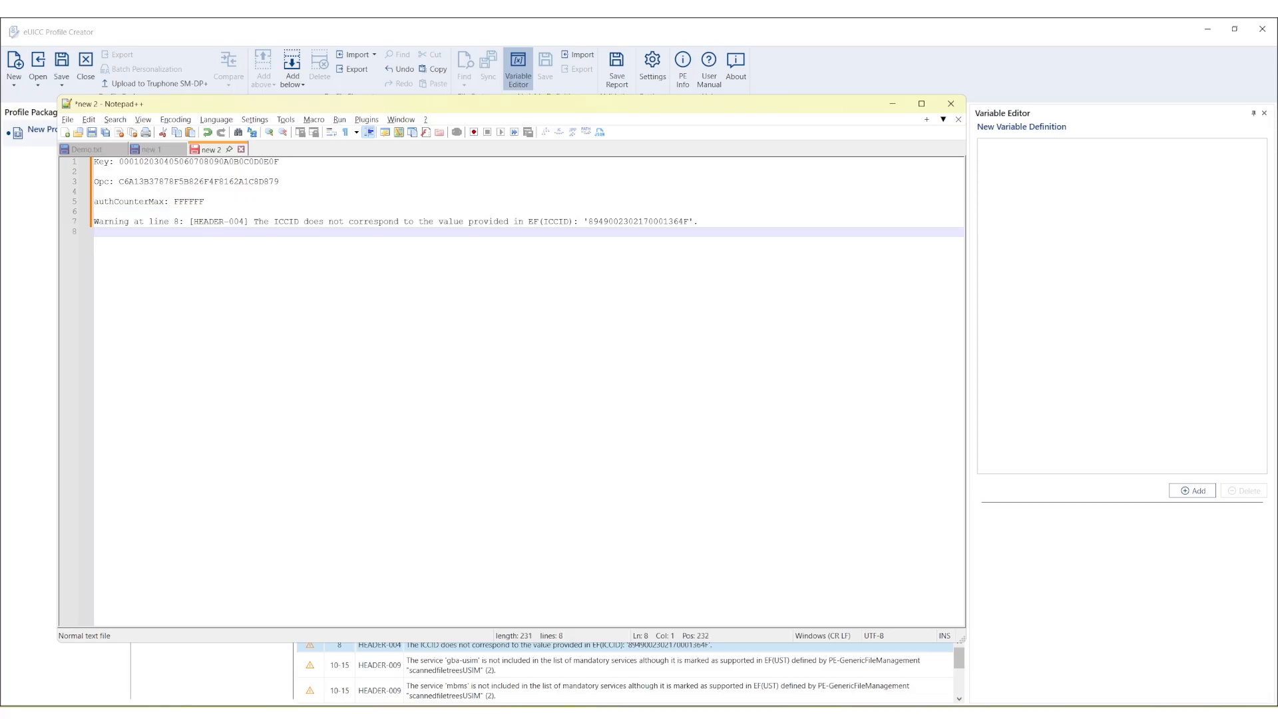
{"action": "double_click", "coordinate": [610, 225]}
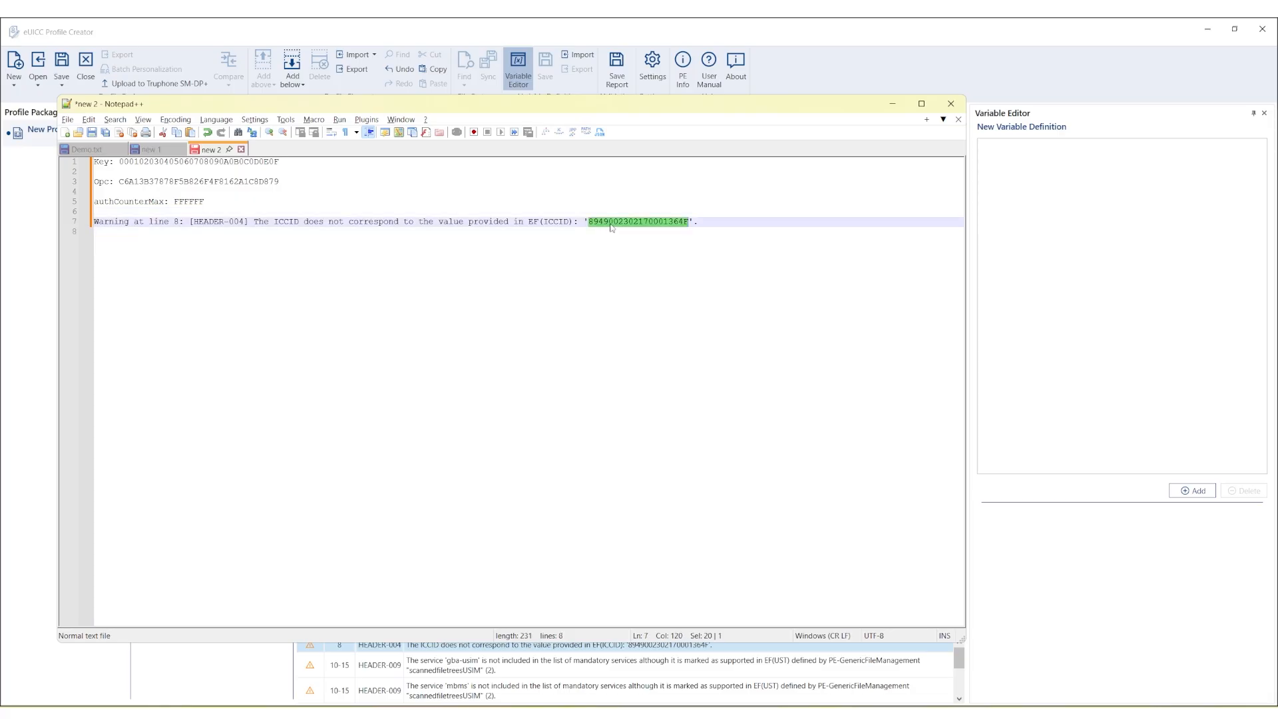
{"action": "key", "text": "alt+Tab"}
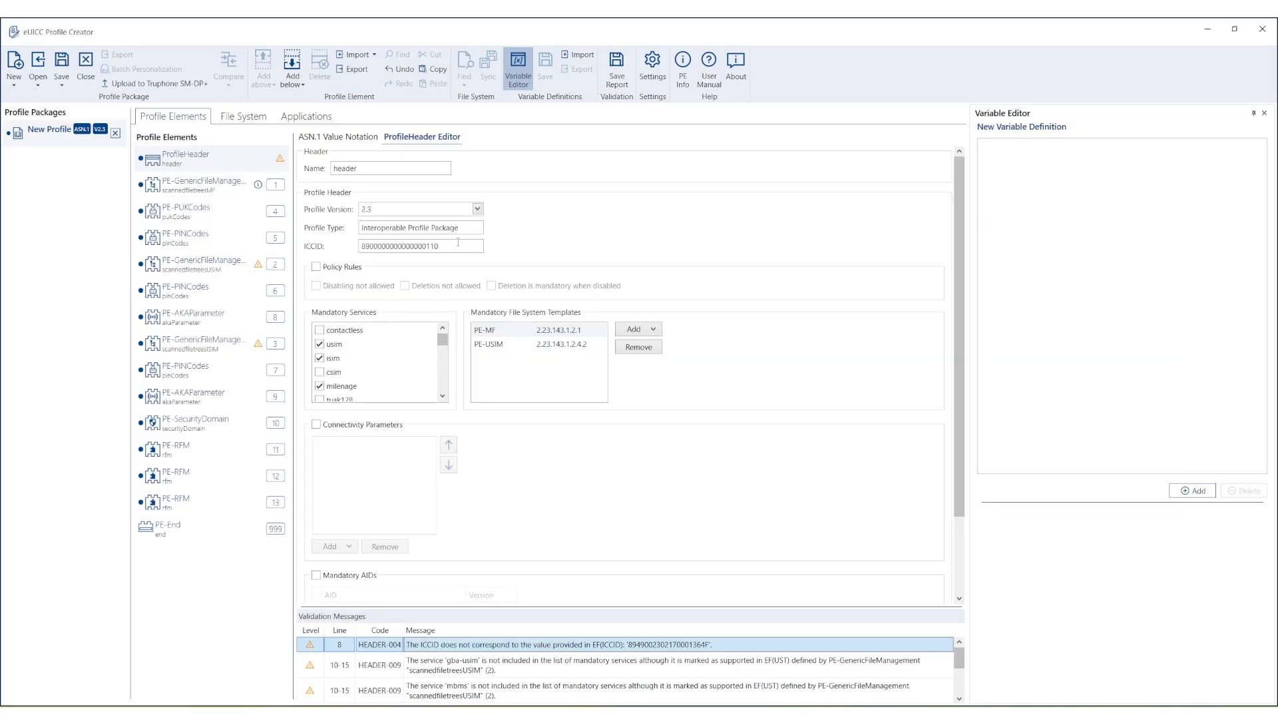
Replace the ProfileHeader ICCID with the copied value from the warning and revalidate.
{"action": "left_click_drag", "start_coordinate": [459, 245], "coordinate": [355, 255]}
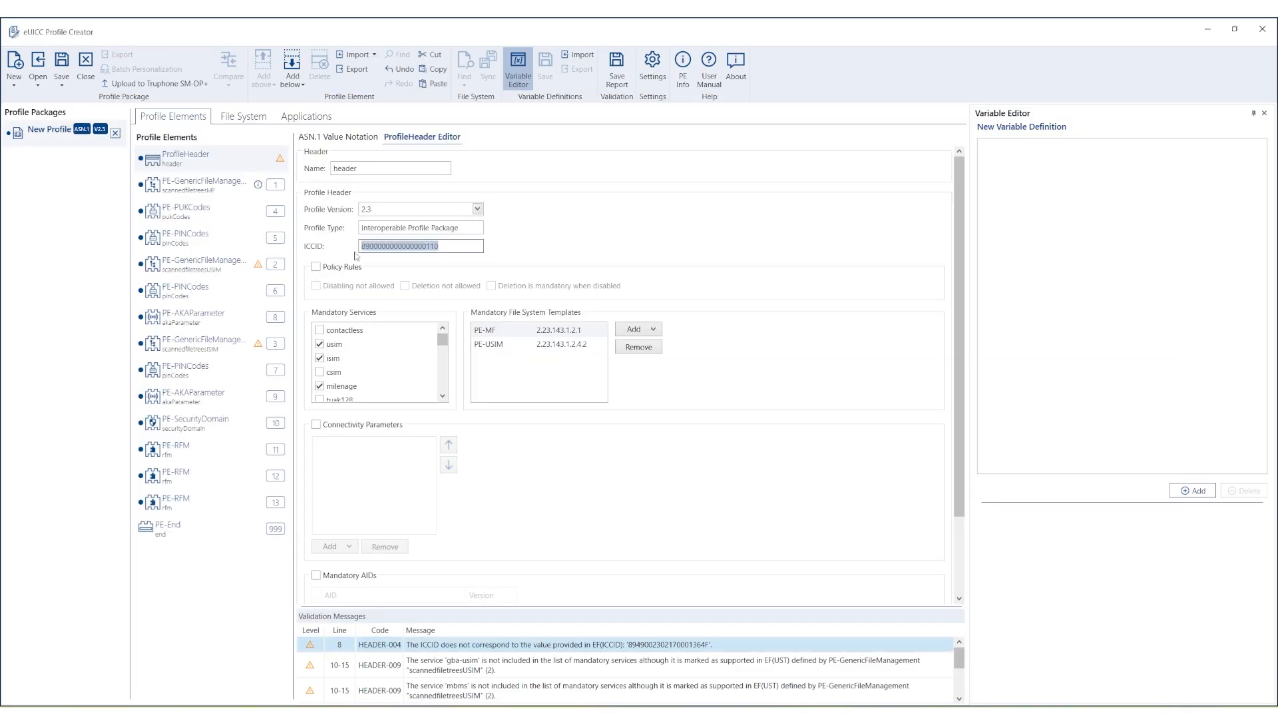
{"action": "key", "text": "ctrl+v"}
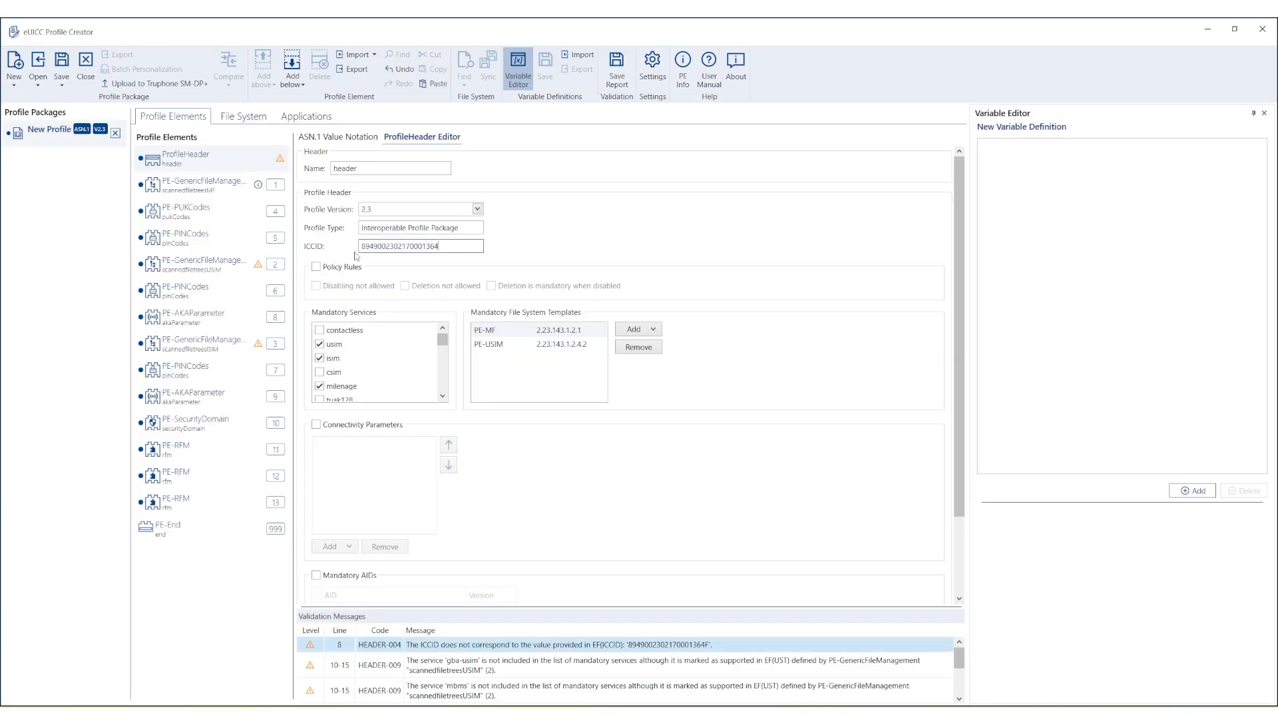
{"action": "left_click", "coordinate": [724, 672]}
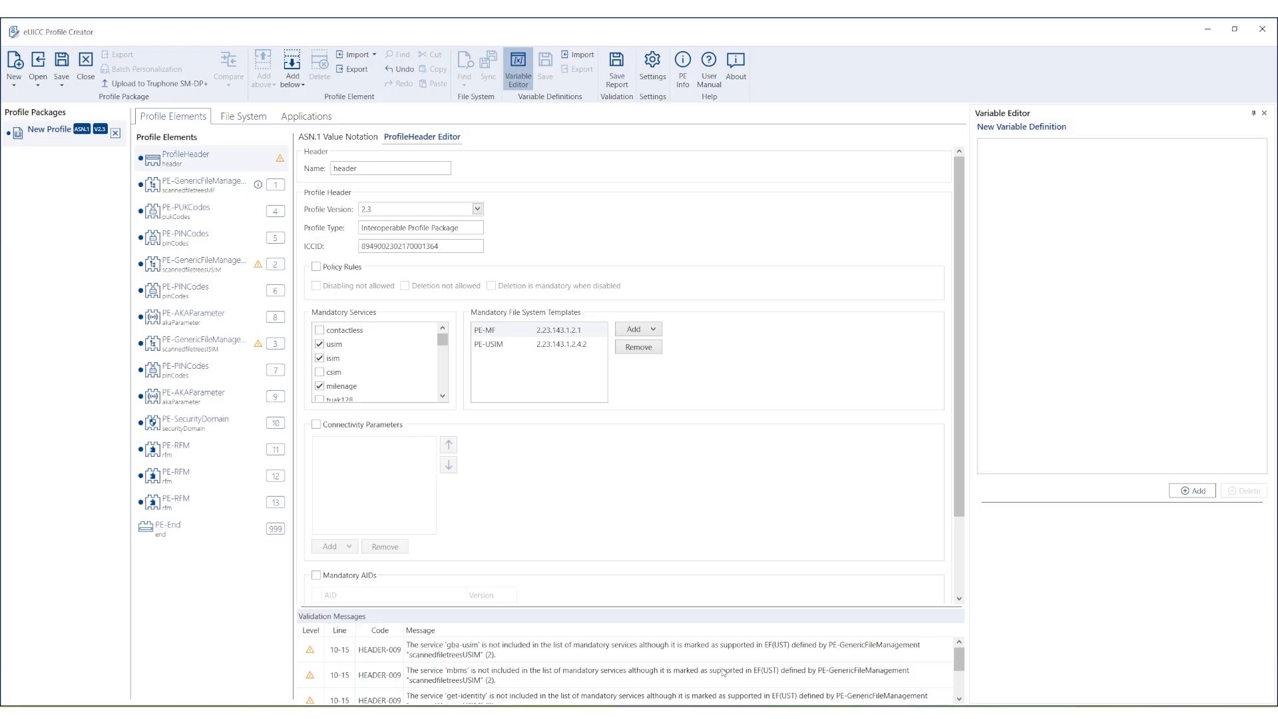
{"action": "scroll", "coordinate": [724, 673], "scroll_direction": "down", "scroll_amount": 5}
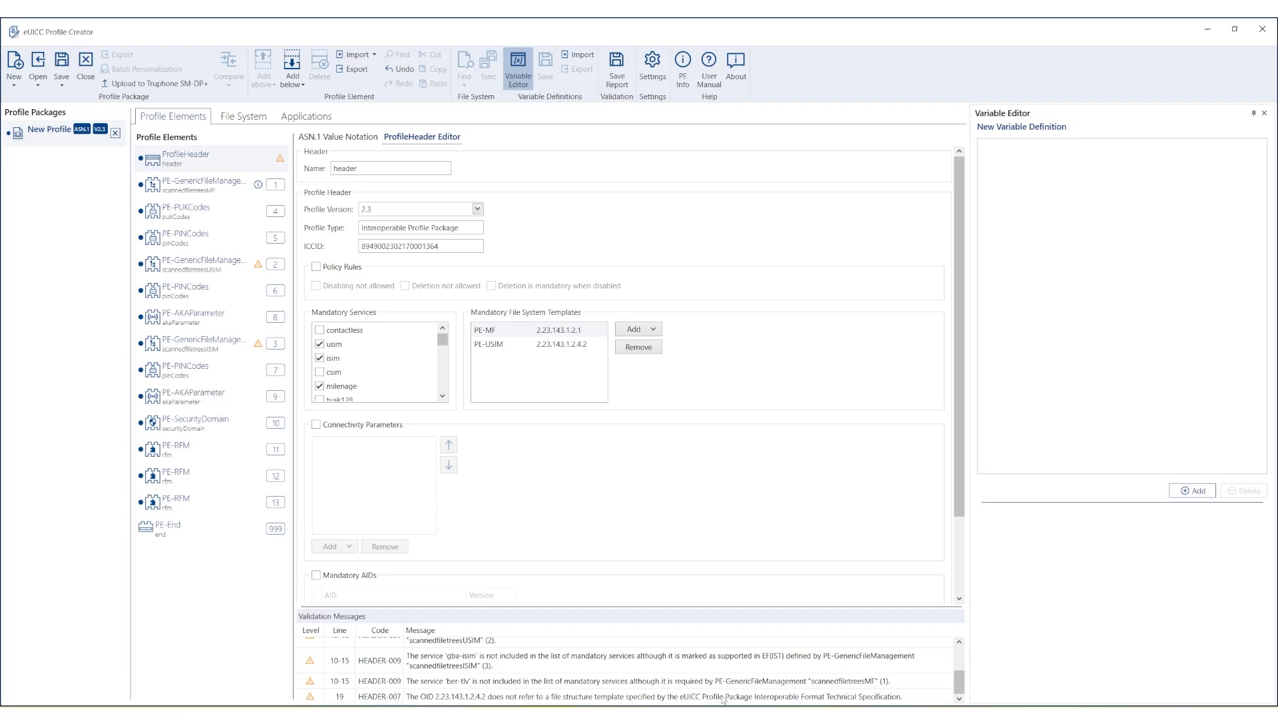
Remove PE-USIM from the Mandatory File System Templates and open element 2, scannedfiletreesUSIM.
{"action": "left_click", "coordinate": [724, 699]}
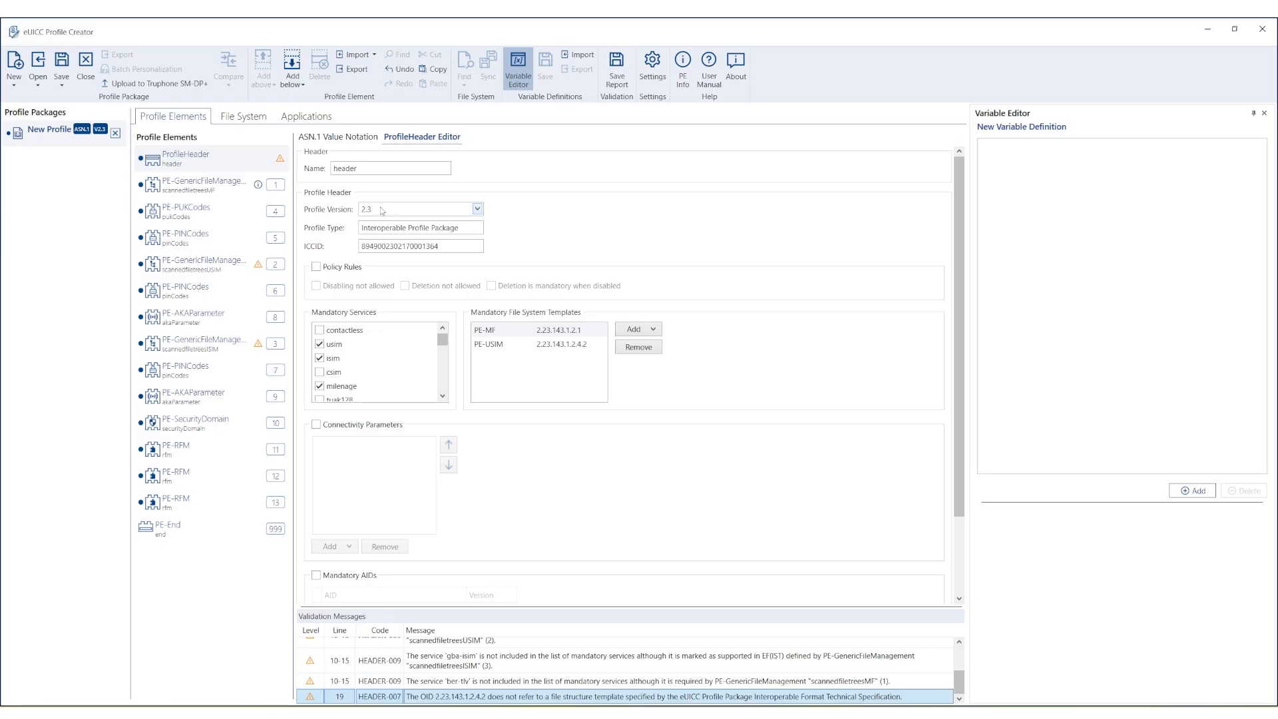
{"action": "left_click", "coordinate": [580, 346]}
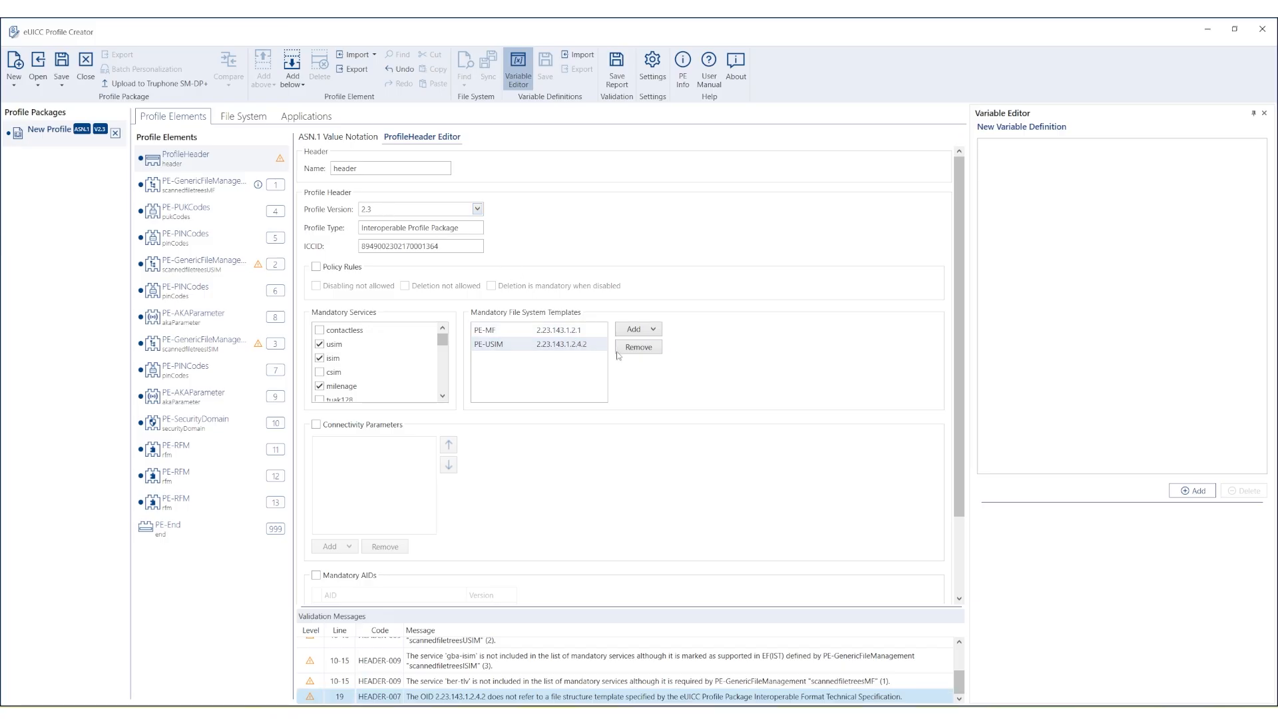
{"action": "left_click", "coordinate": [638, 347]}
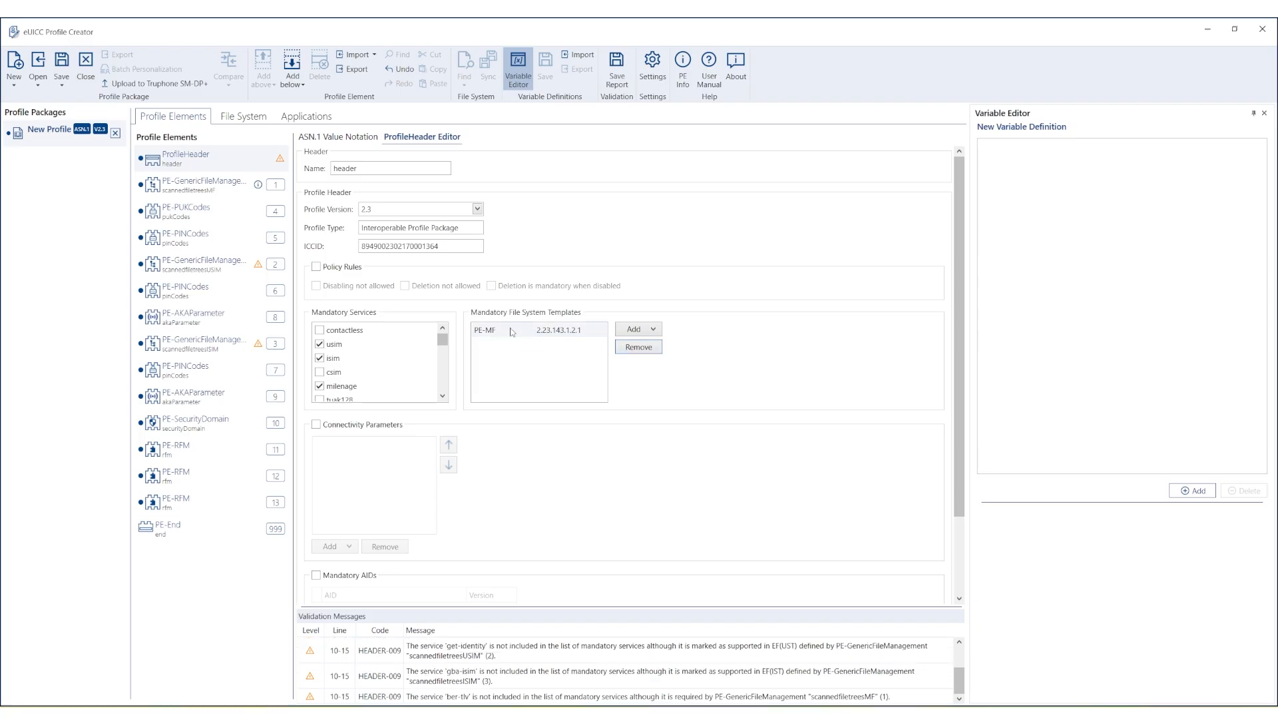
{"action": "left_click", "coordinate": [218, 272]}
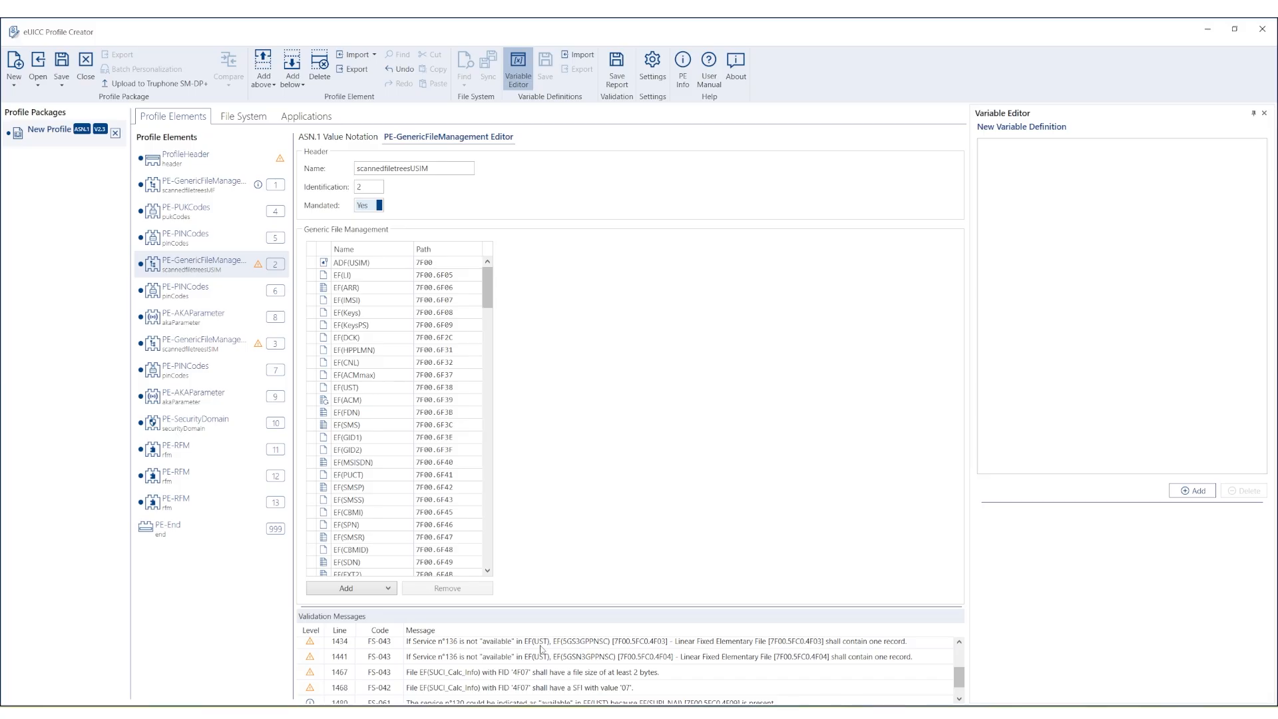
Open element 3, scannedfiletreesISIM, to review its FS-062 and FS-063 messages.
{"action": "scroll", "coordinate": [540, 649], "scroll_direction": "down", "scroll_amount": 1}
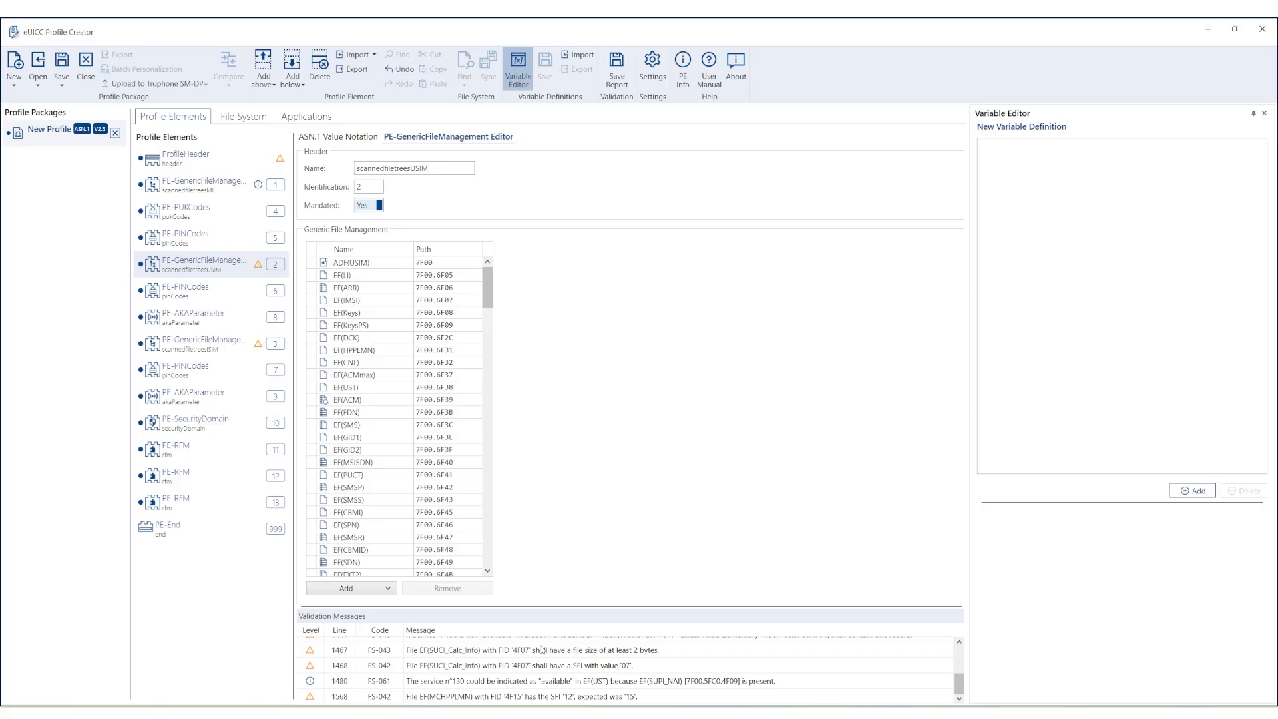
{"action": "left_click", "coordinate": [214, 353]}
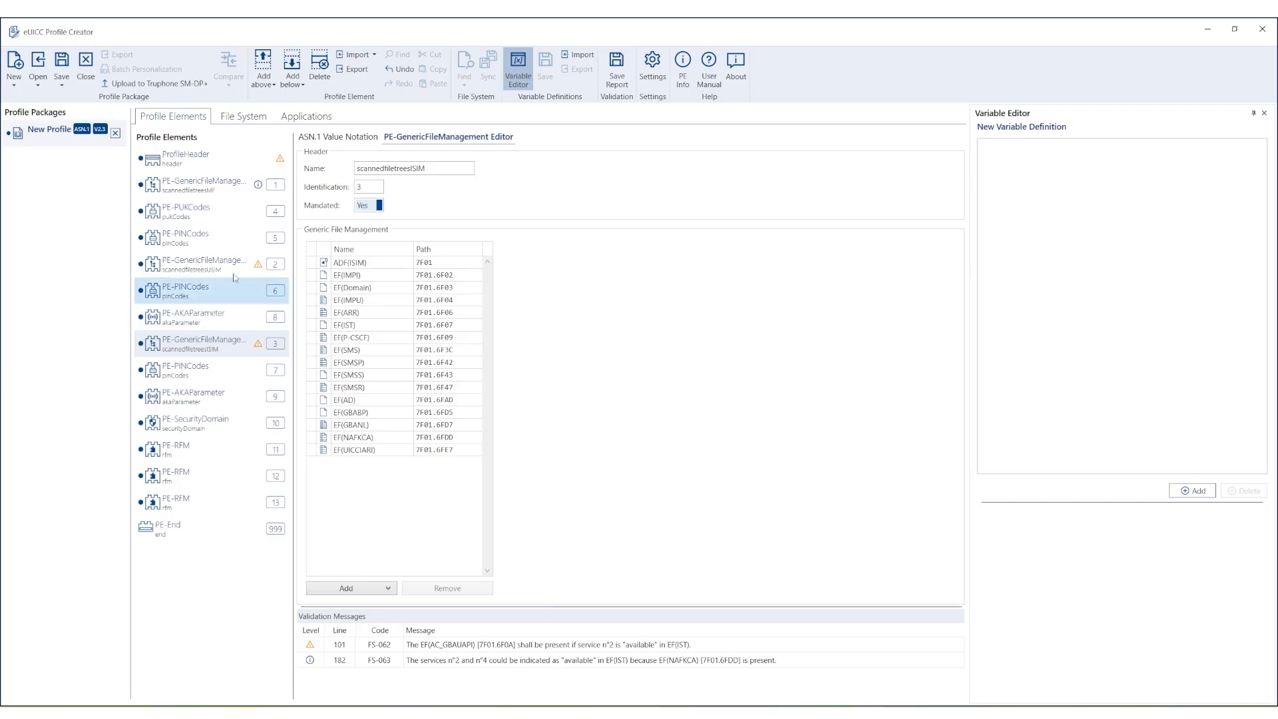
Save the profile as New Profile.asn, then save a Binary DER Encoding copy as New Profile.der.
{"action": "left_click", "coordinate": [61, 67]}
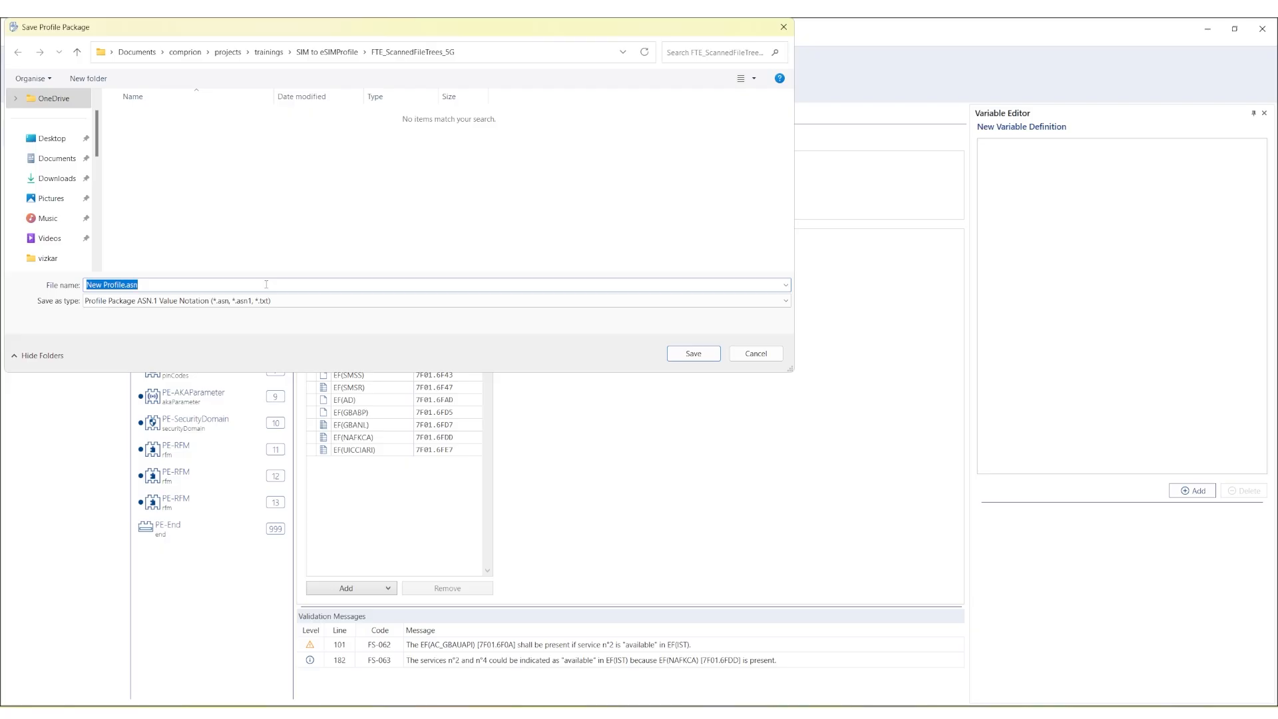
{"action": "left_click", "coordinate": [706, 357]}
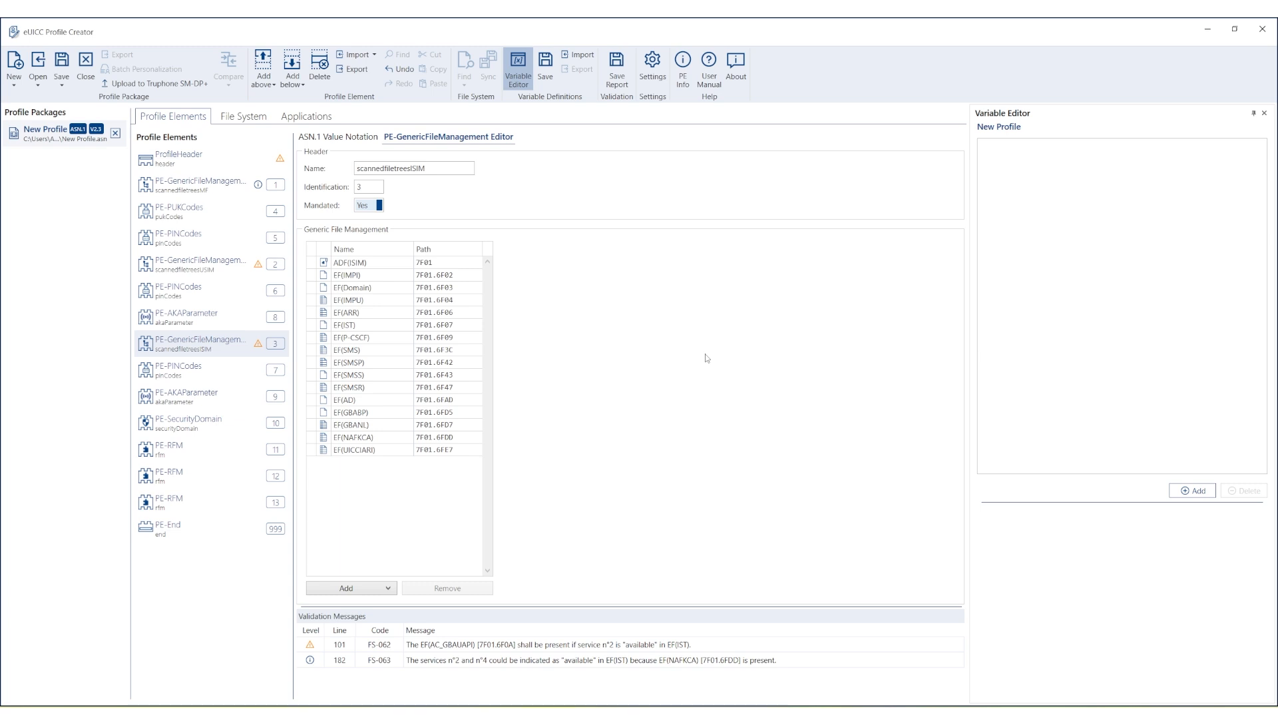
{"action": "left_click", "coordinate": [63, 85]}
{"action": "left_click", "coordinate": [81, 113]}
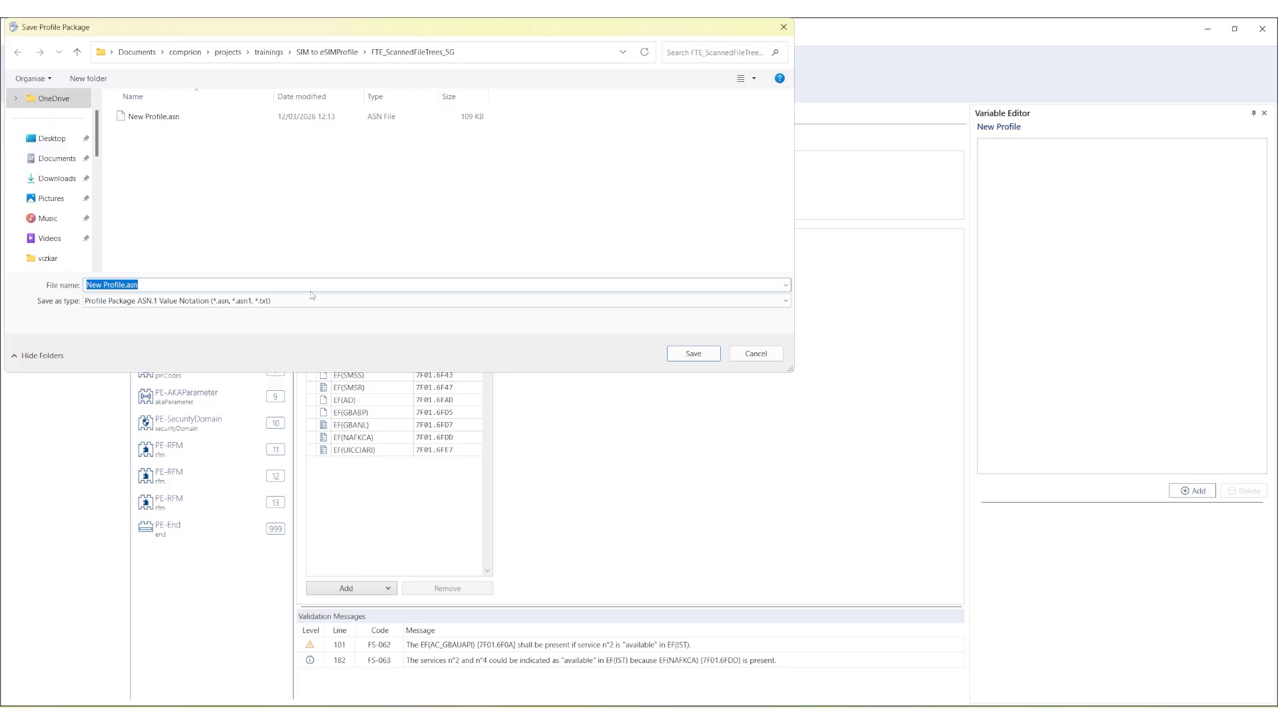
{"action": "left_click", "coordinate": [310, 300]}
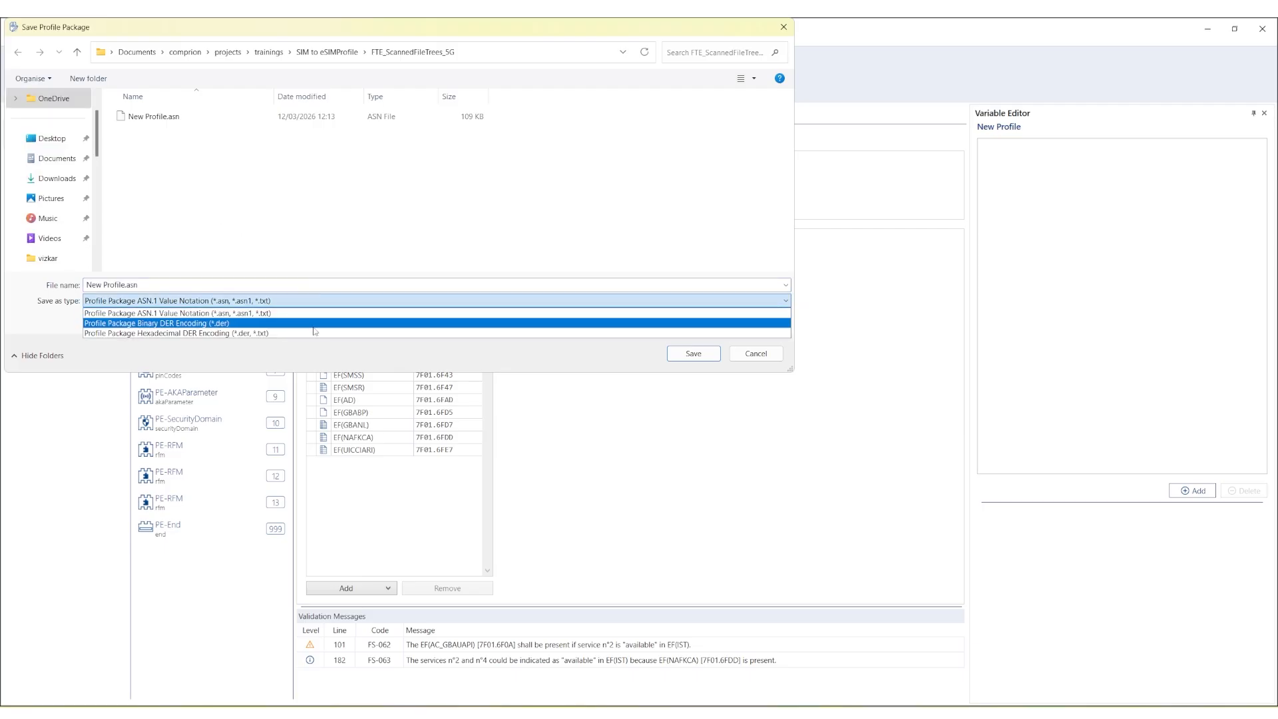
{"action": "left_click", "coordinate": [313, 325]}
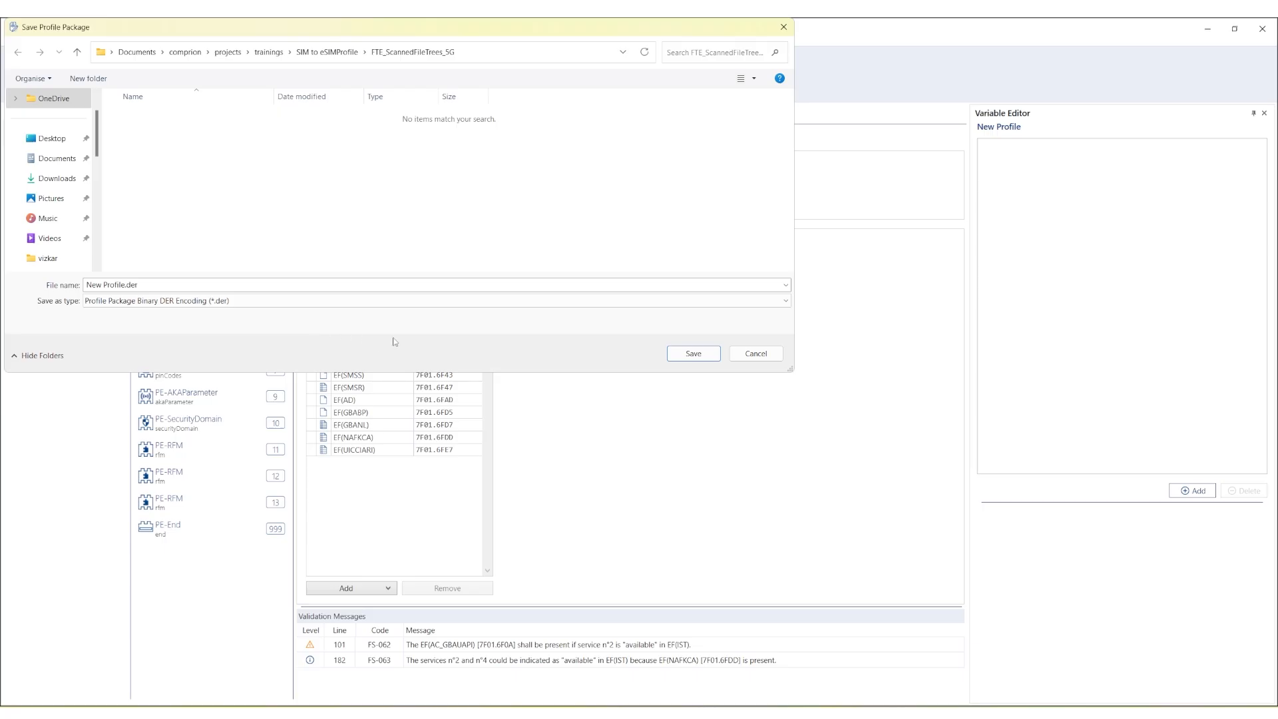
{"action": "left_click", "coordinate": [692, 354]}
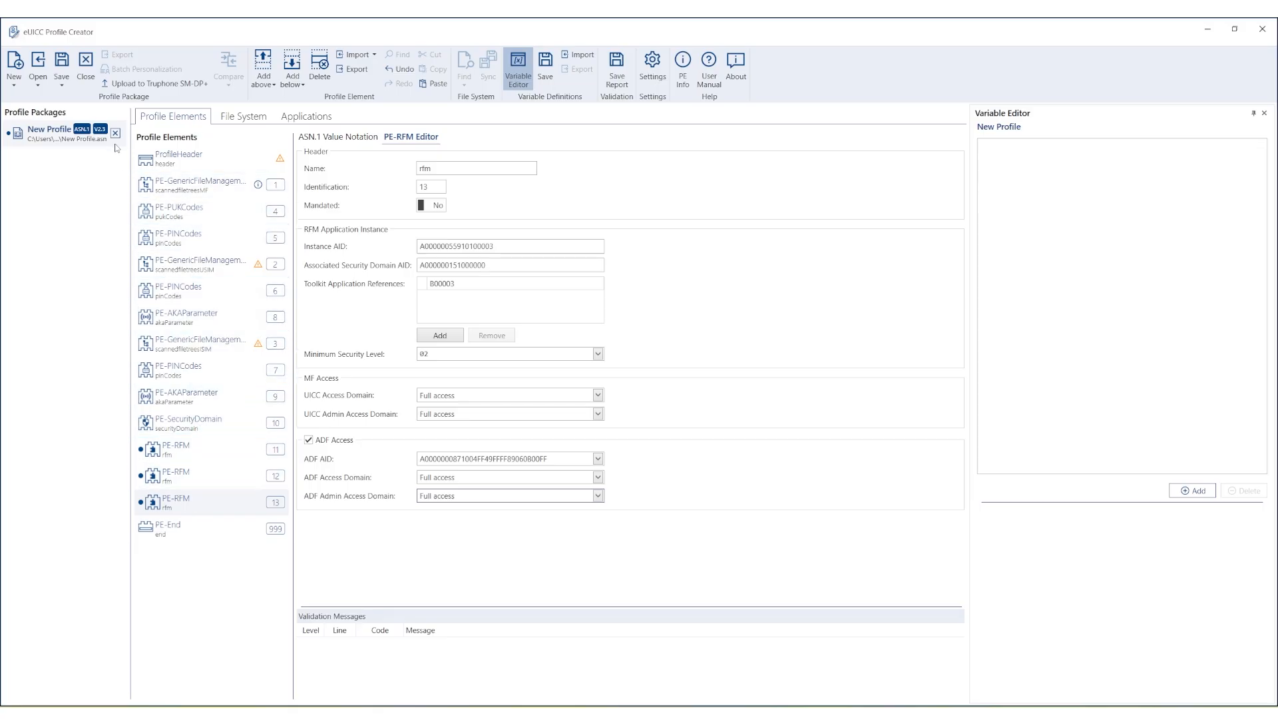
Save a copy as New Profile.asn in the profiles folder and switch to eUICC Profile Manager.
{"action": "left_click", "coordinate": [61, 80]}
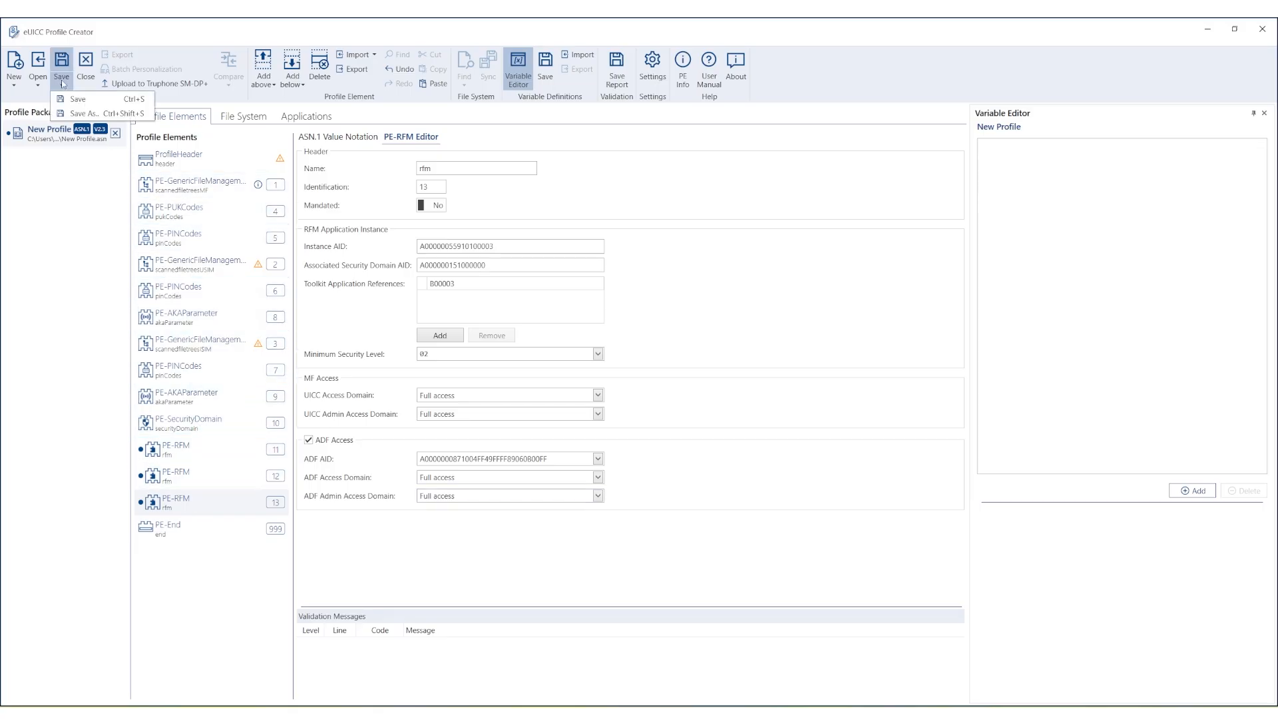
{"action": "left_click", "coordinate": [75, 114]}
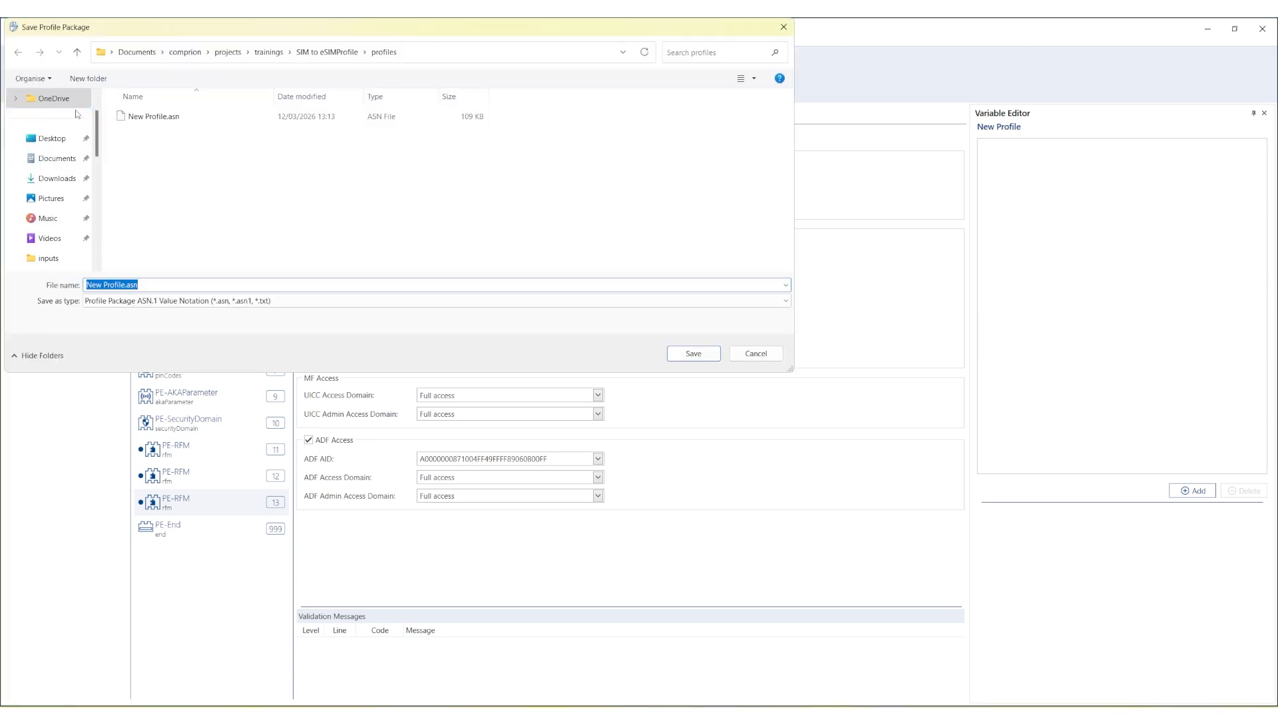
{"action": "left_click", "coordinate": [701, 354]}
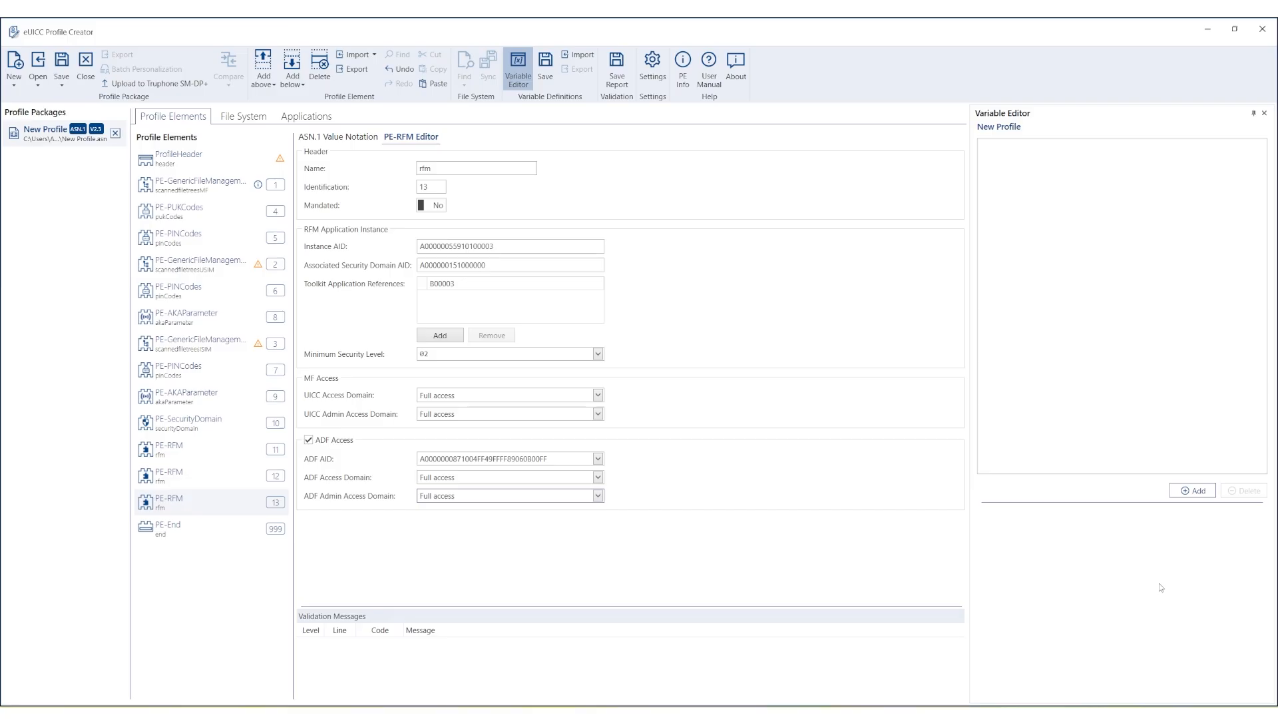
{"action": "key", "text": "alt+Tab"}
{"action": "key", "text": "alt+Tab"}
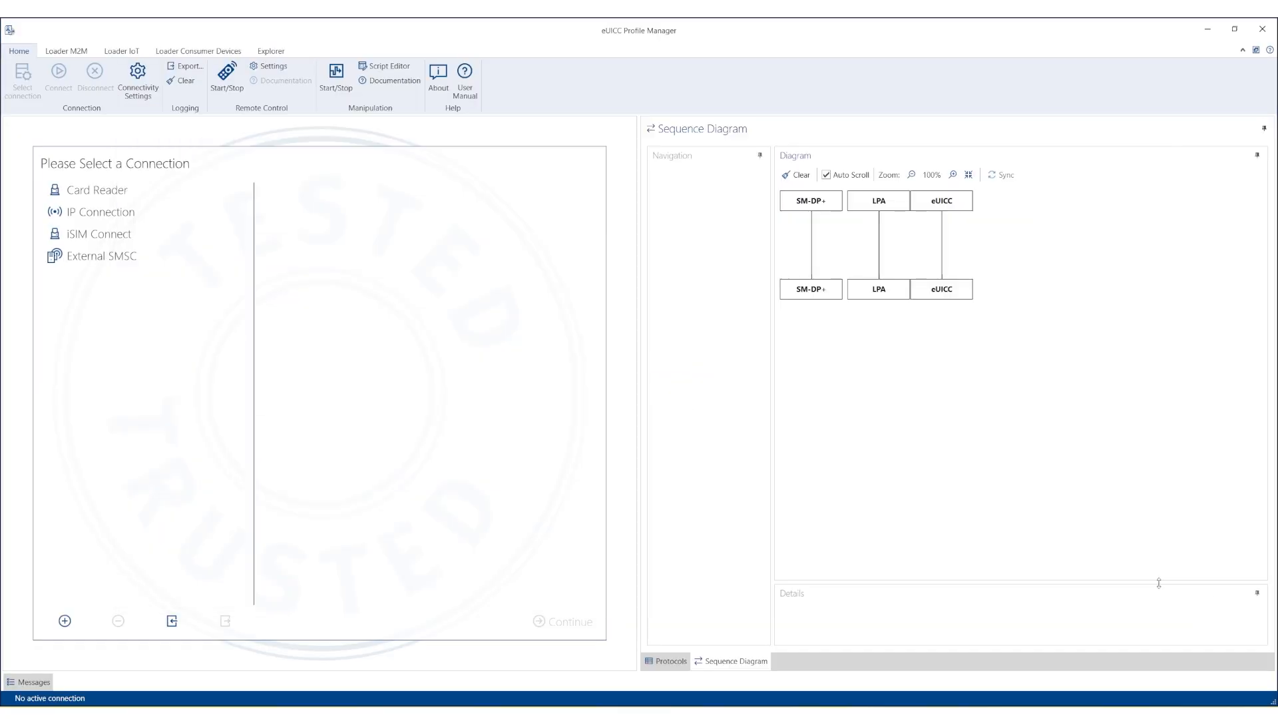
Connect through the Card Reader connection to the OMNIKEY AG Smart Card Reader USB 0.
{"action": "left_click", "coordinate": [115, 194]}
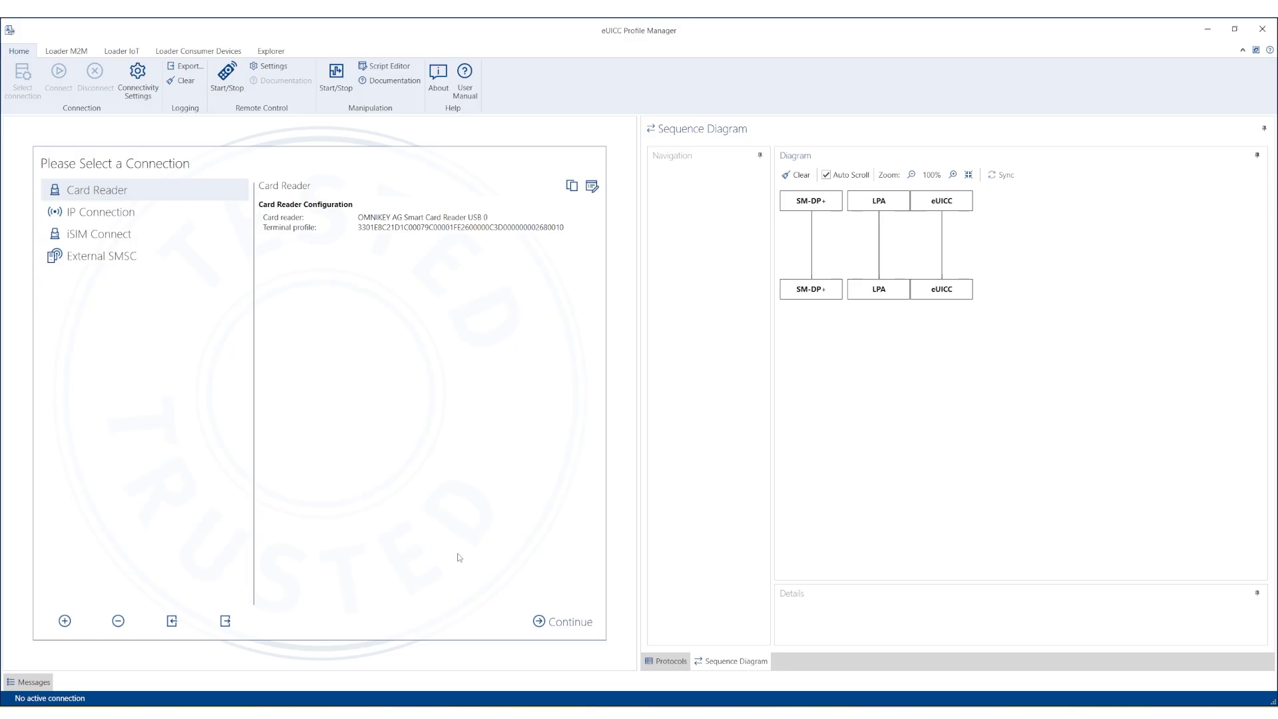
{"action": "left_click", "coordinate": [542, 621]}
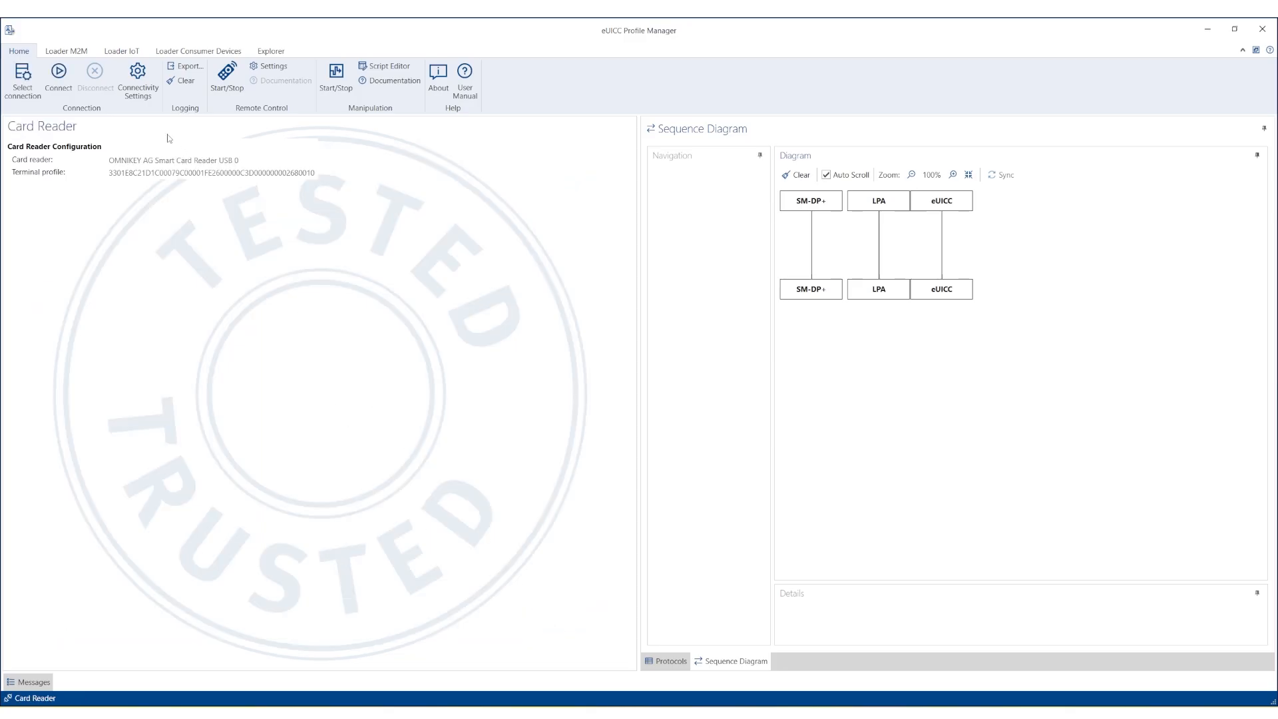
{"action": "left_click", "coordinate": [64, 78]}
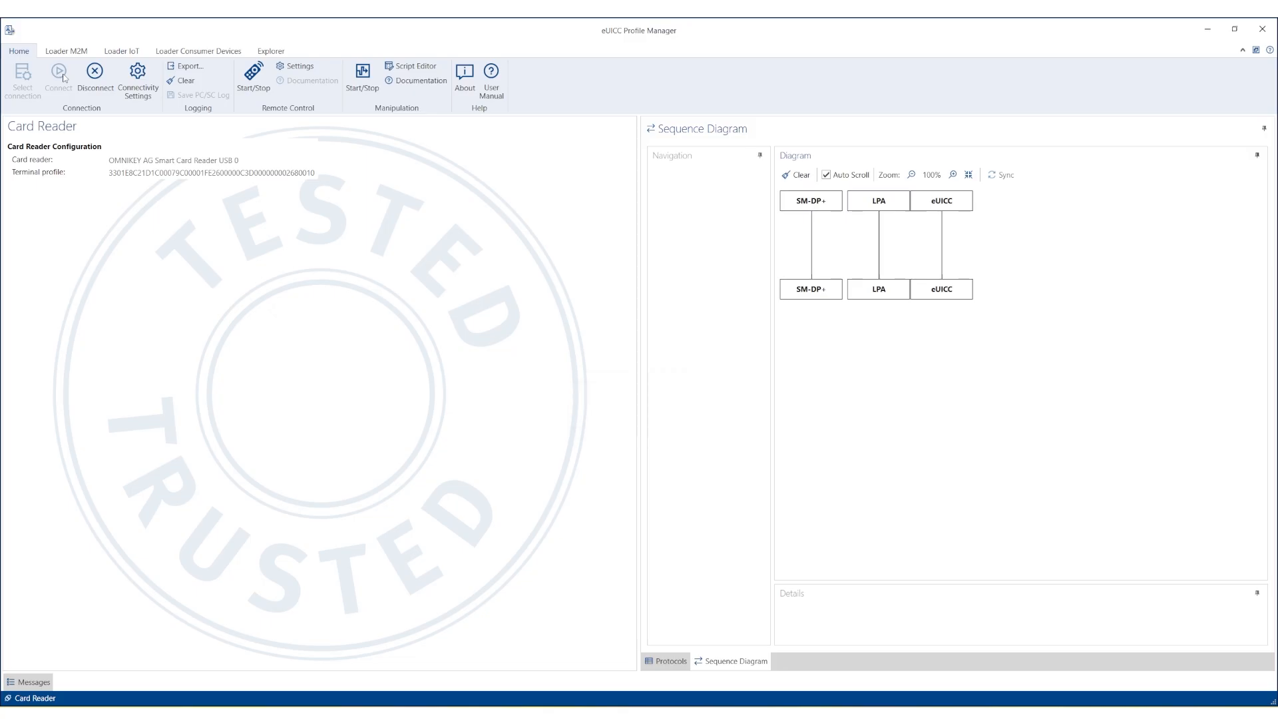
Open Loader Consumer Devices with a new SM-DP+ configuration and start a profile download.
{"action": "left_click", "coordinate": [180, 53]}
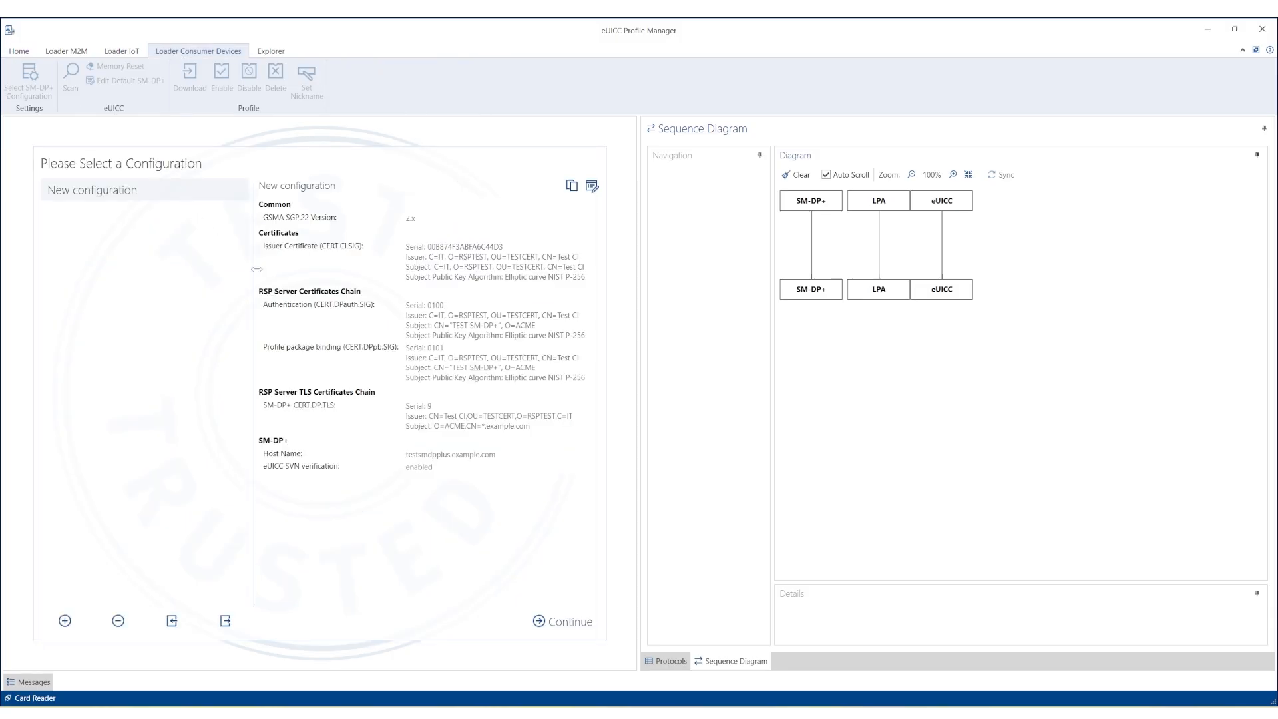
{"action": "left_click", "coordinate": [576, 623]}
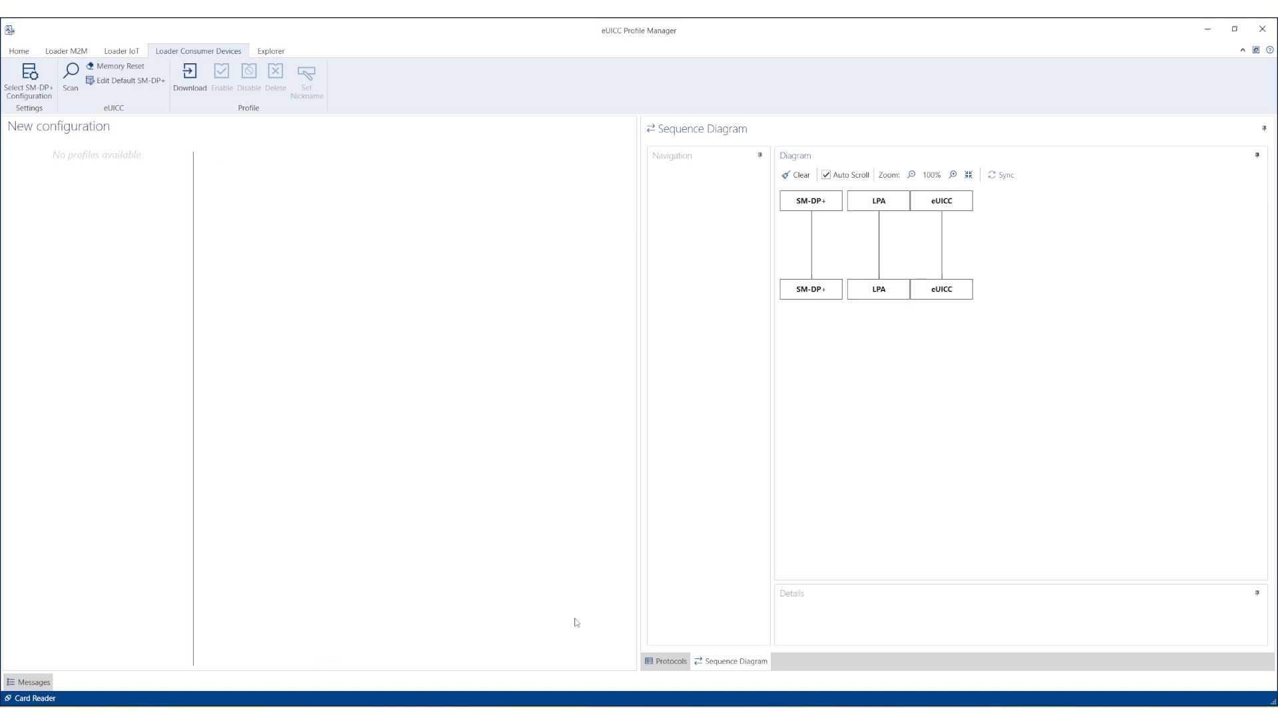
{"action": "left_click", "coordinate": [191, 82]}
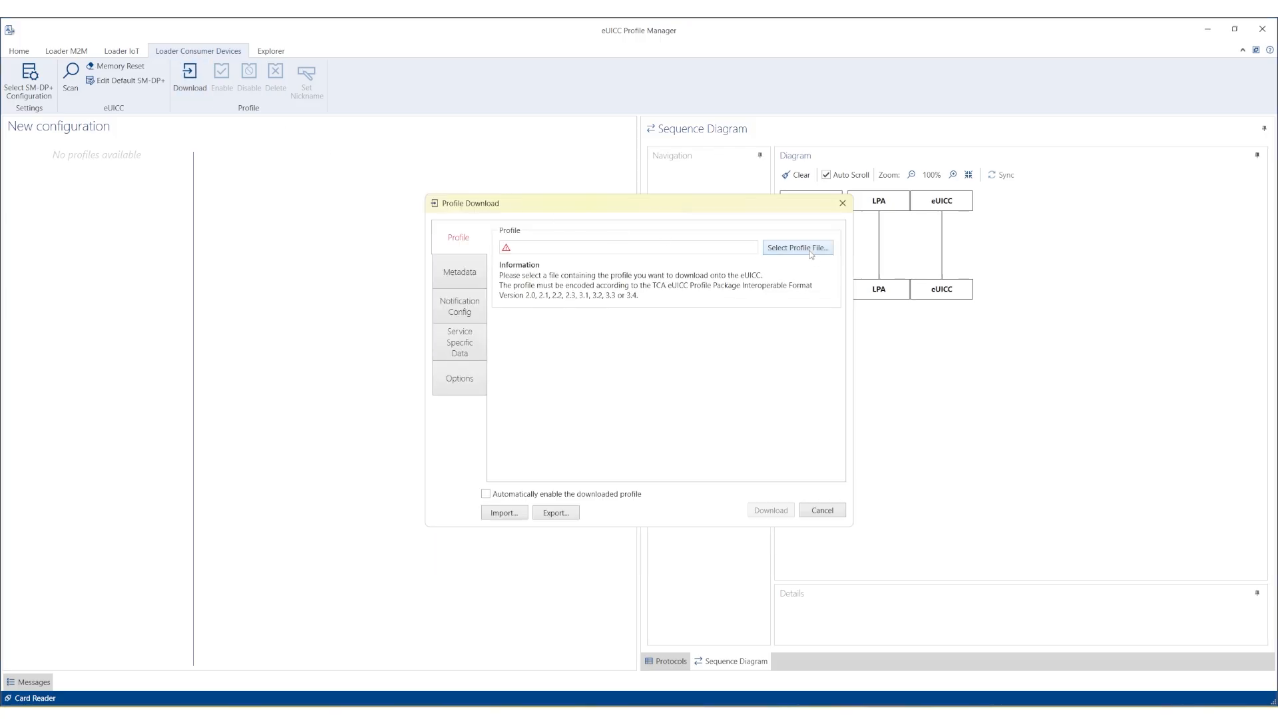
Load New Profile.asn, name it 'New Profile' in the metadata, and download it to the eUICC.
{"action": "left_click", "coordinate": [809, 252]}
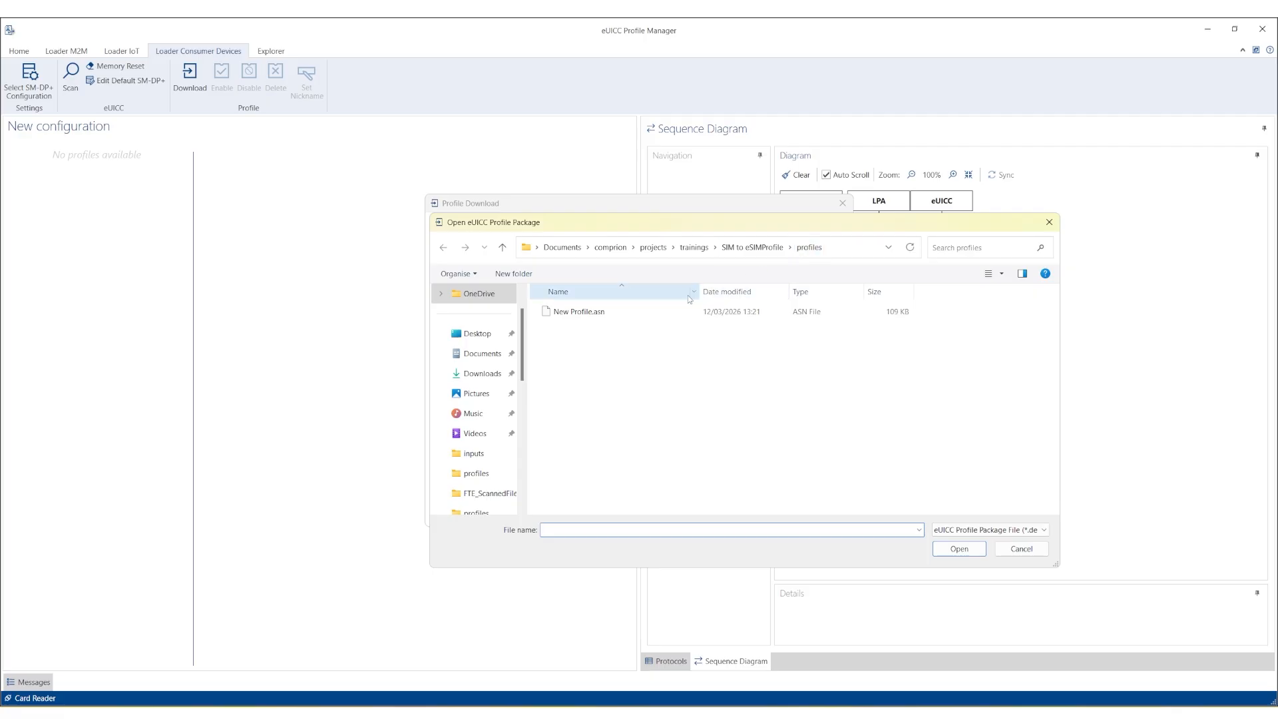
{"action": "left_click", "coordinate": [598, 315]}
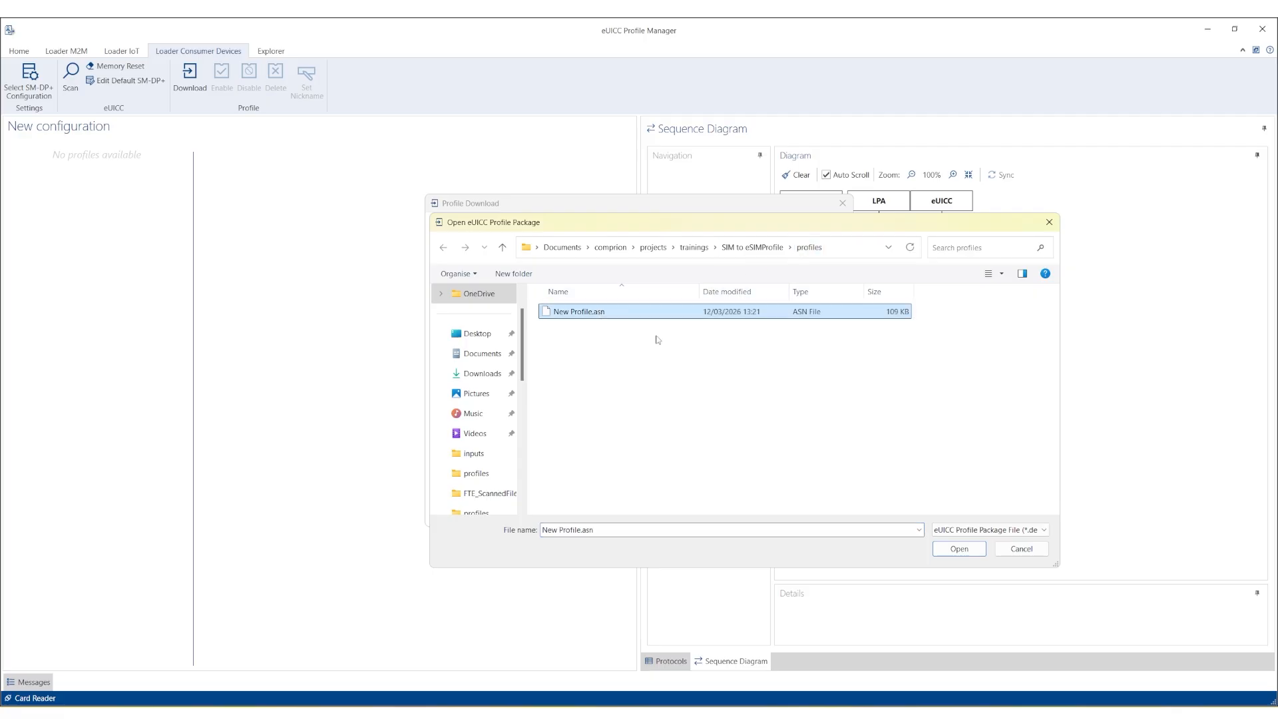
{"action": "left_click", "coordinate": [945, 546]}
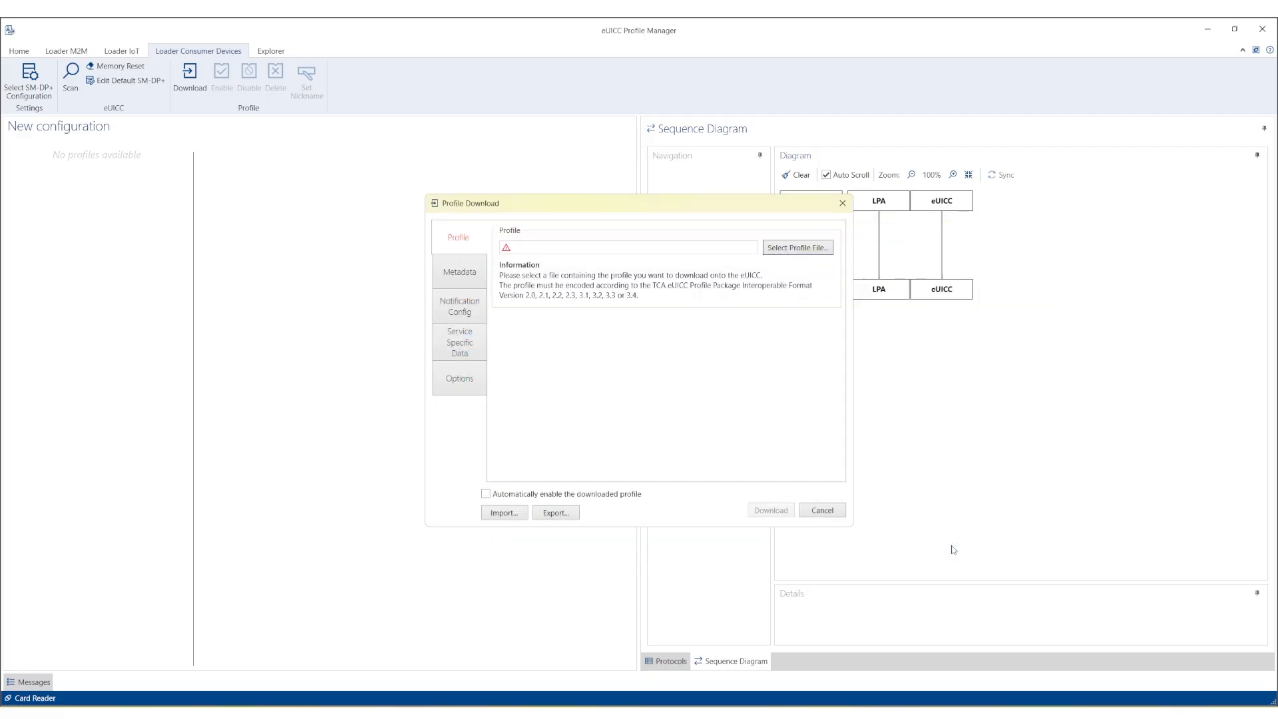
{"action": "left_click", "coordinate": [463, 283]}
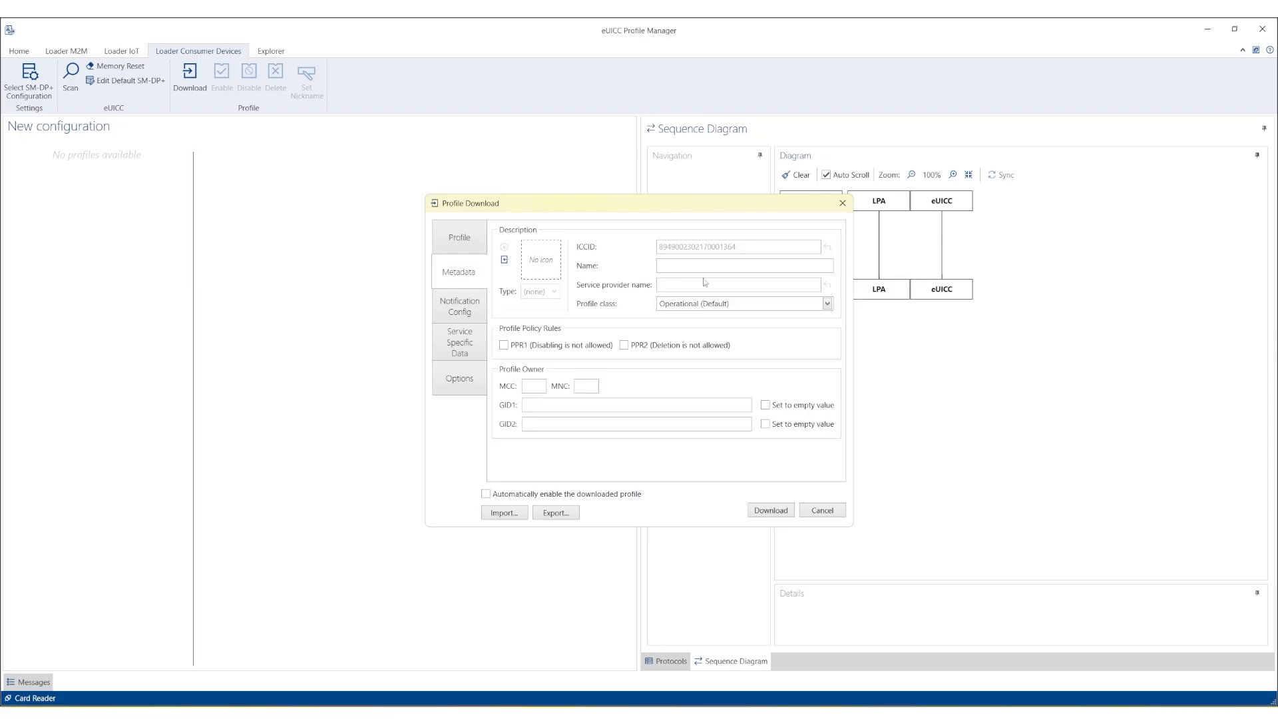
{"action": "left_click", "coordinate": [695, 269]}
{"action": "type", "text": "New Profile"}
{"action": "left_click", "coordinate": [759, 514]}
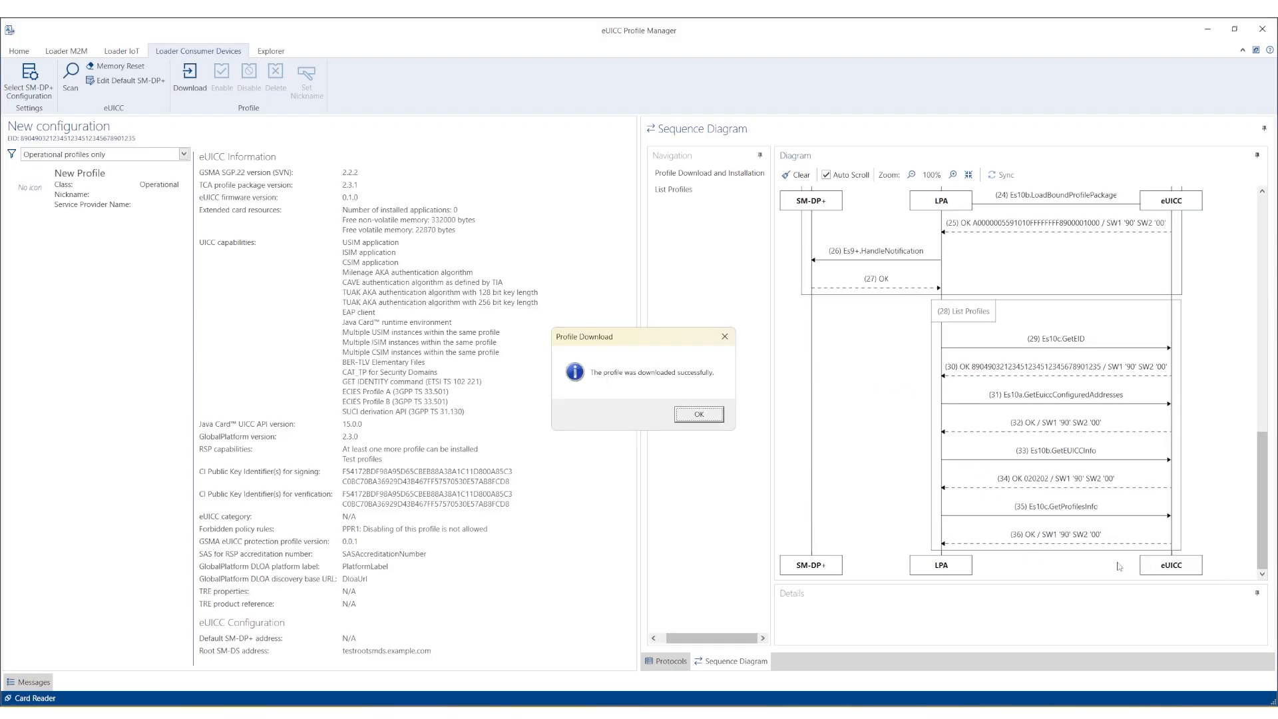
Acknowledge the download success, enable New Profile on the eUICC, and go to the Explorer tab.
{"action": "left_click", "coordinate": [699, 414]}
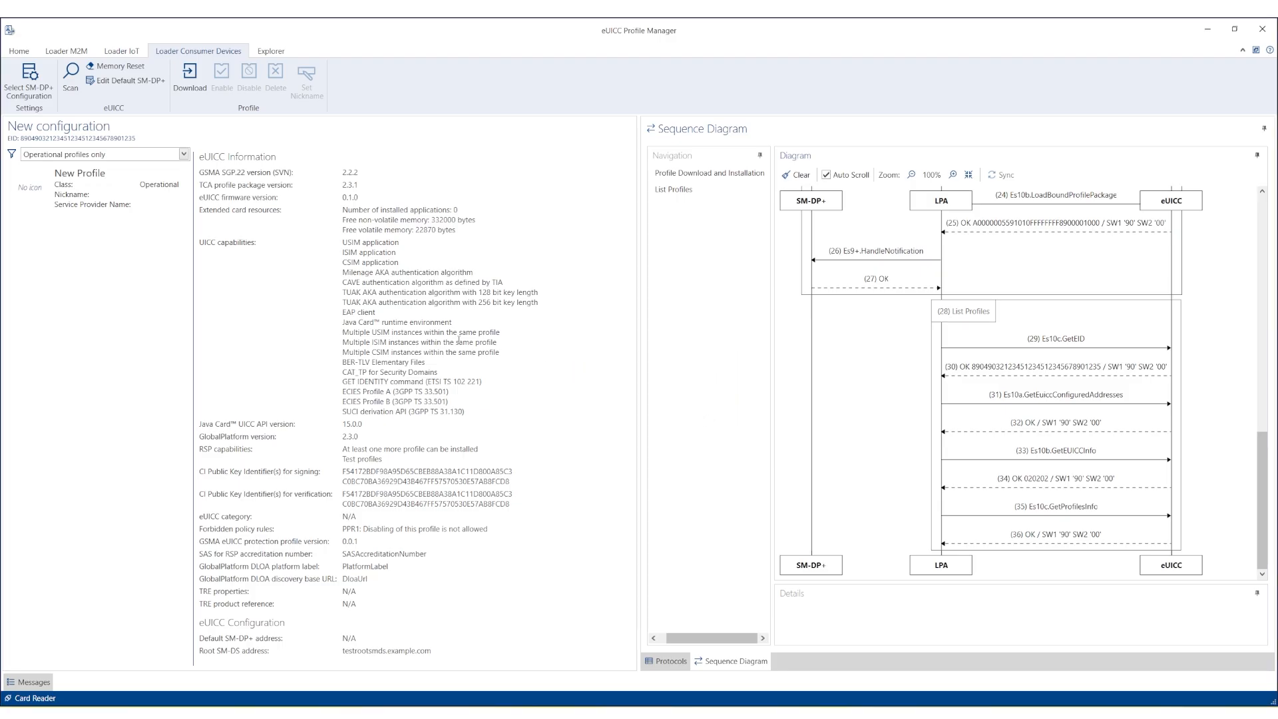
{"action": "left_click", "coordinate": [42, 191]}
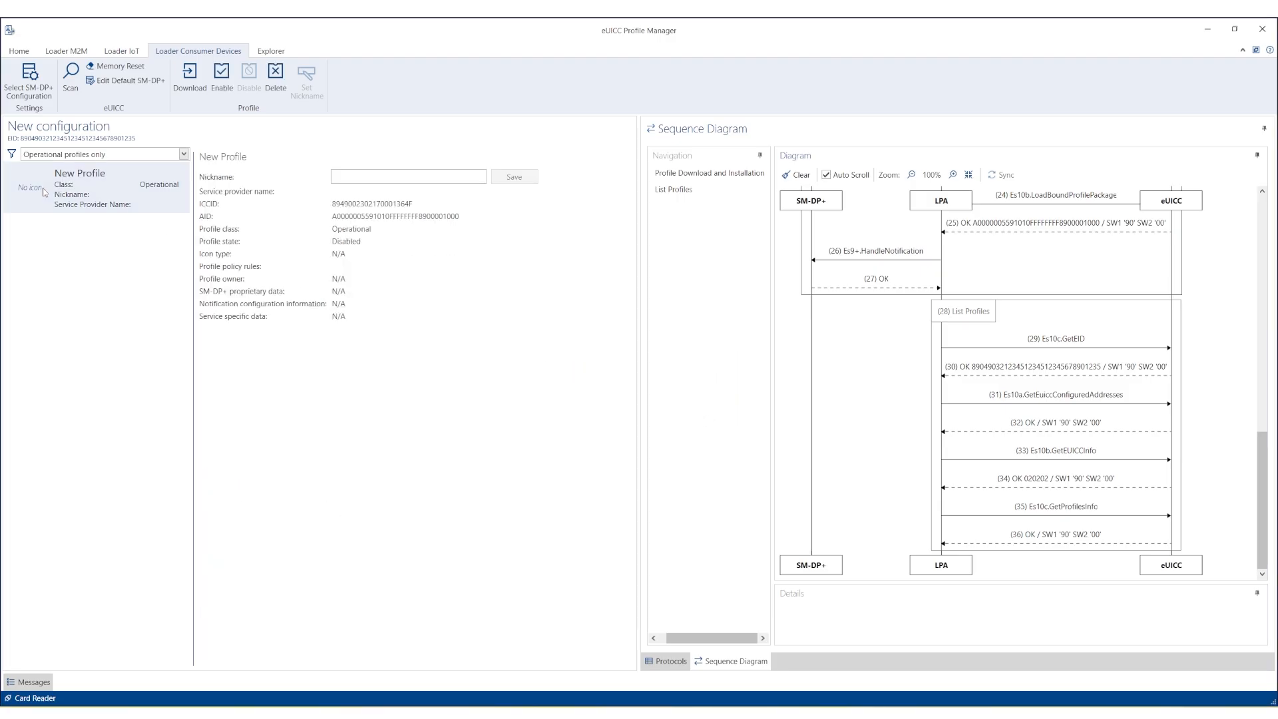
{"action": "left_click", "coordinate": [219, 79]}
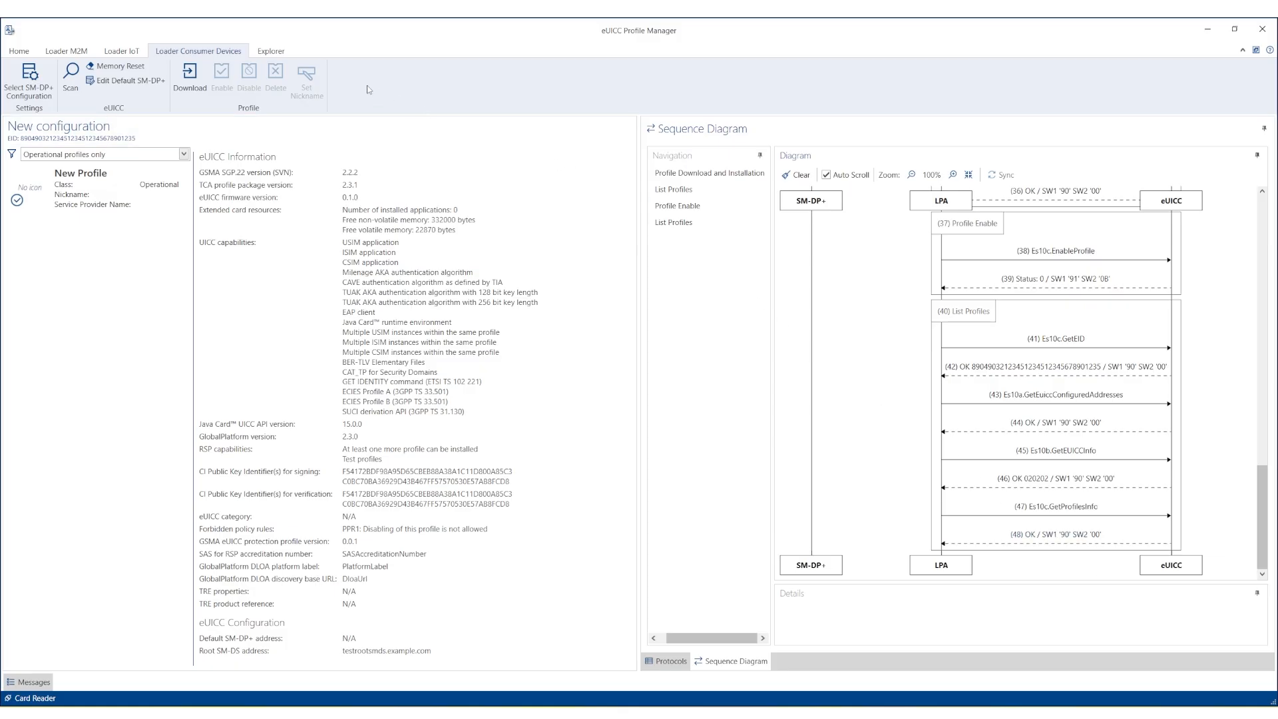
{"action": "left_click", "coordinate": [270, 52]}
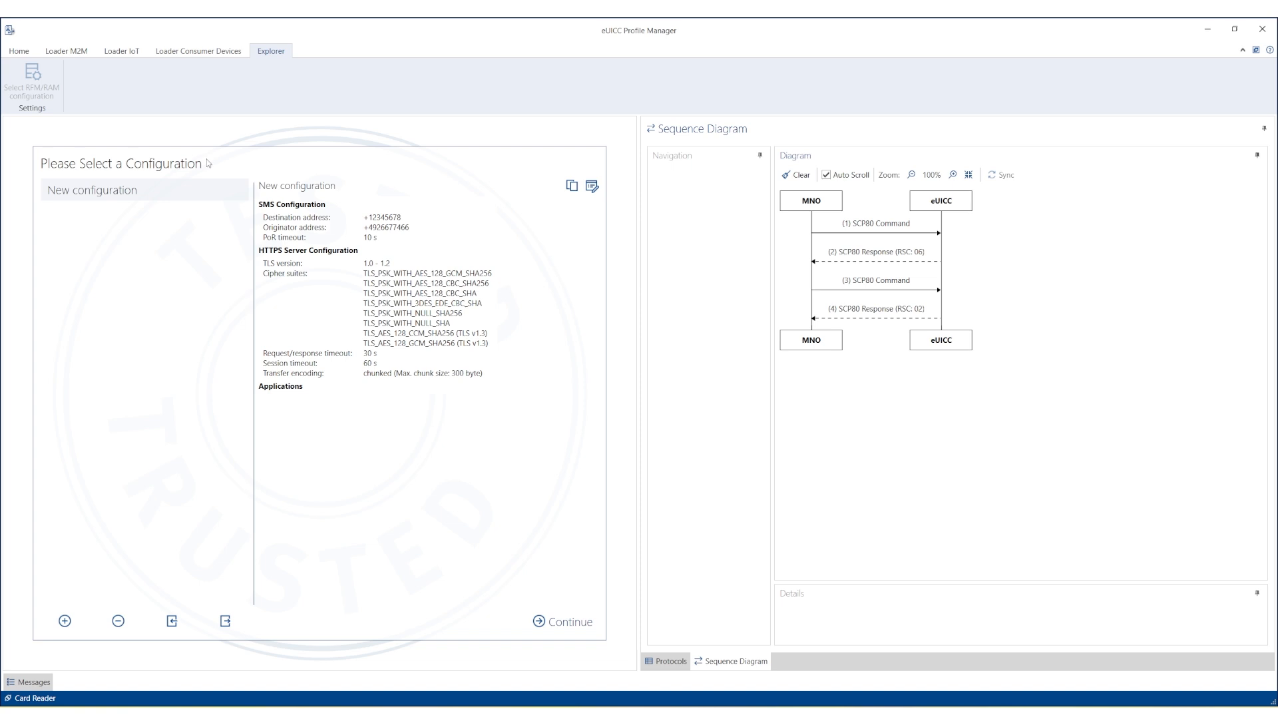
Import New Profile.asn as a configuration, review its SCP80 settings, and save it.
{"action": "left_click", "coordinate": [173, 621]}
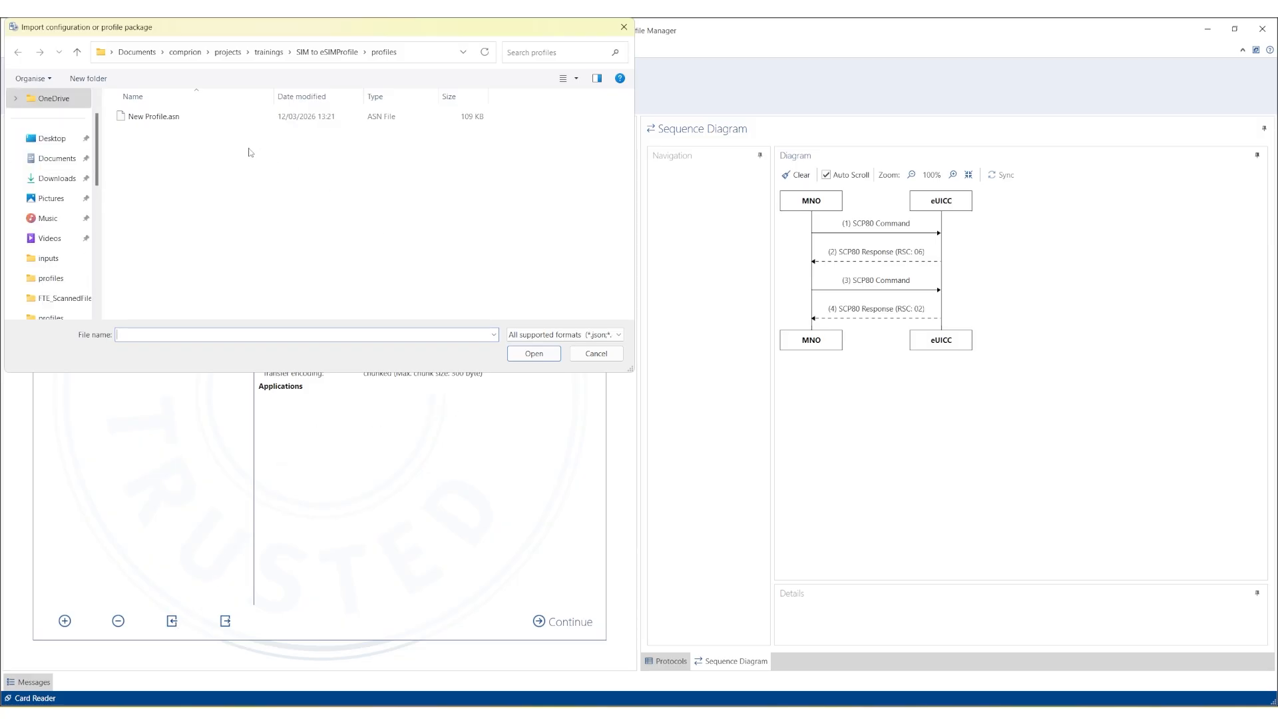
{"action": "double_click", "coordinate": [154, 118]}
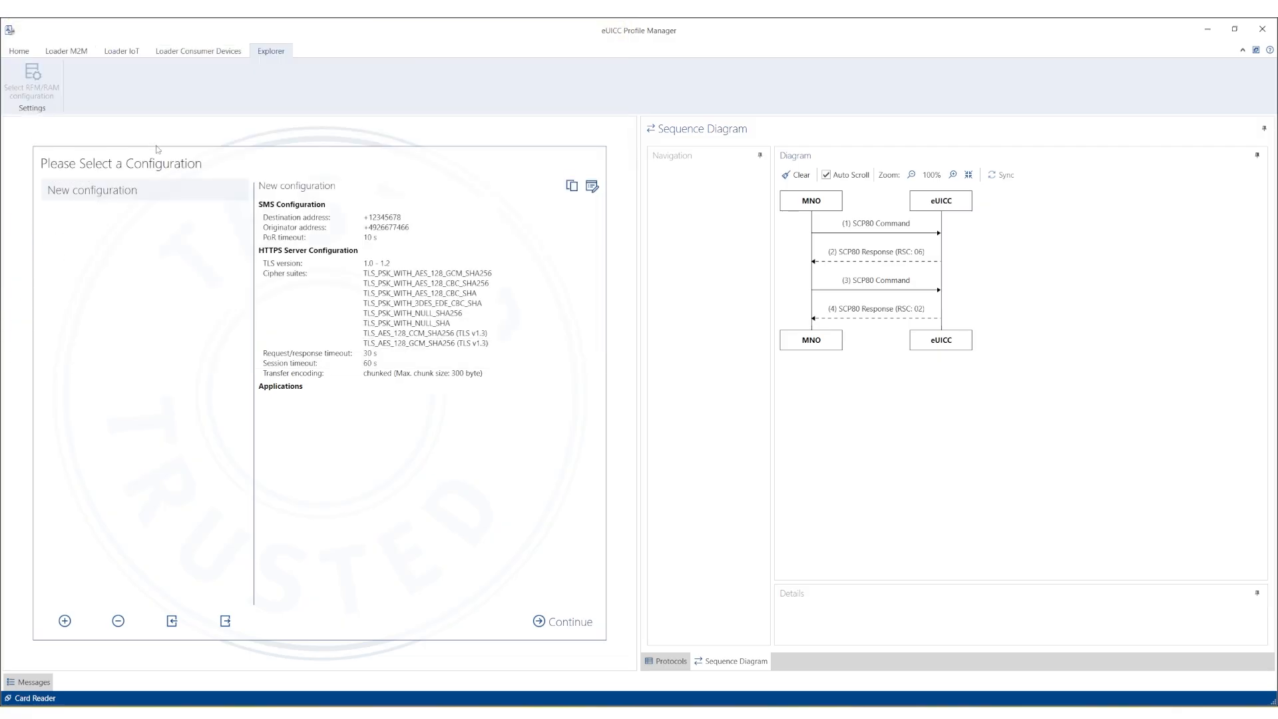
{"action": "double_click", "coordinate": [149, 202]}
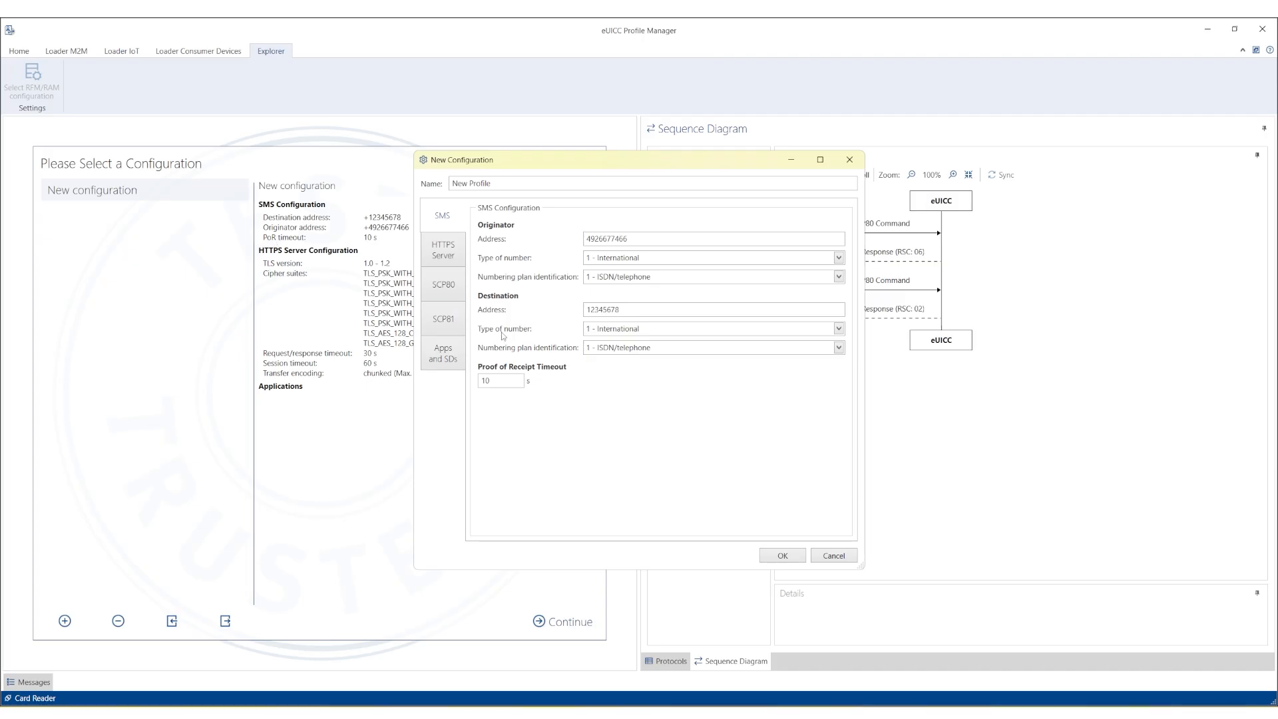
{"action": "left_click", "coordinate": [457, 291]}
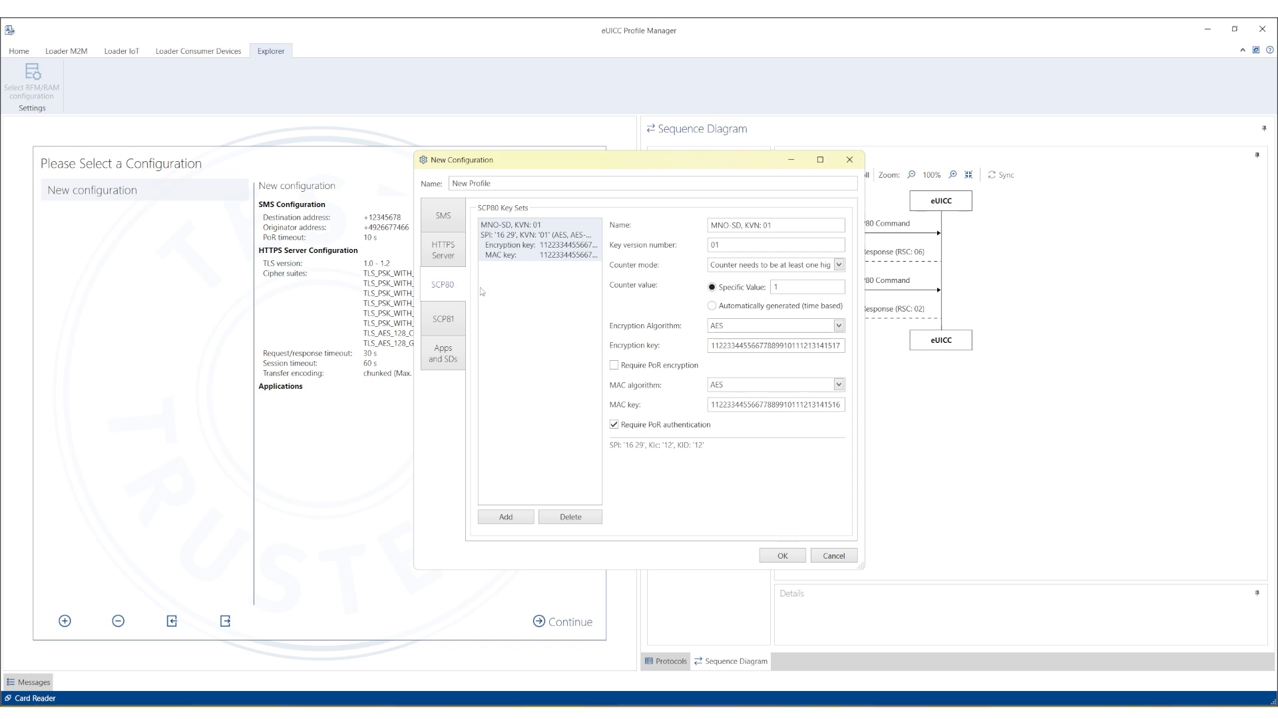
{"action": "left_click", "coordinate": [770, 556]}
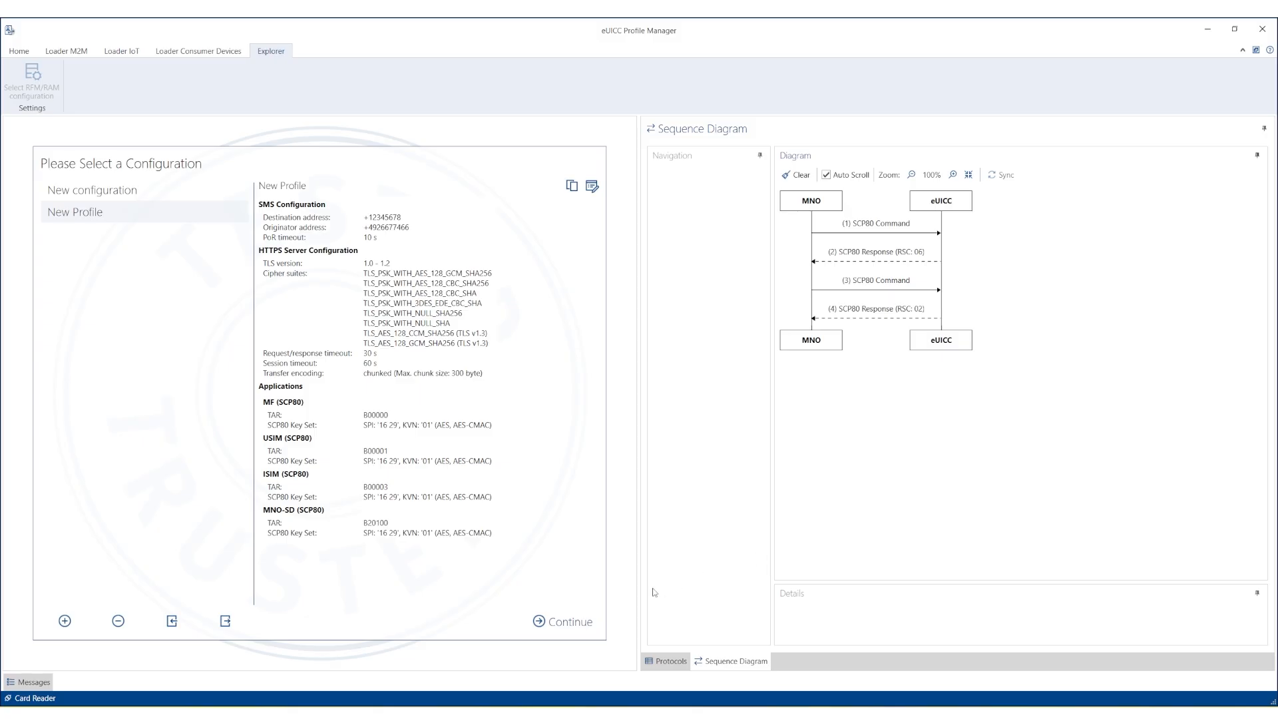
{"action": "left_click", "coordinate": [580, 620]}
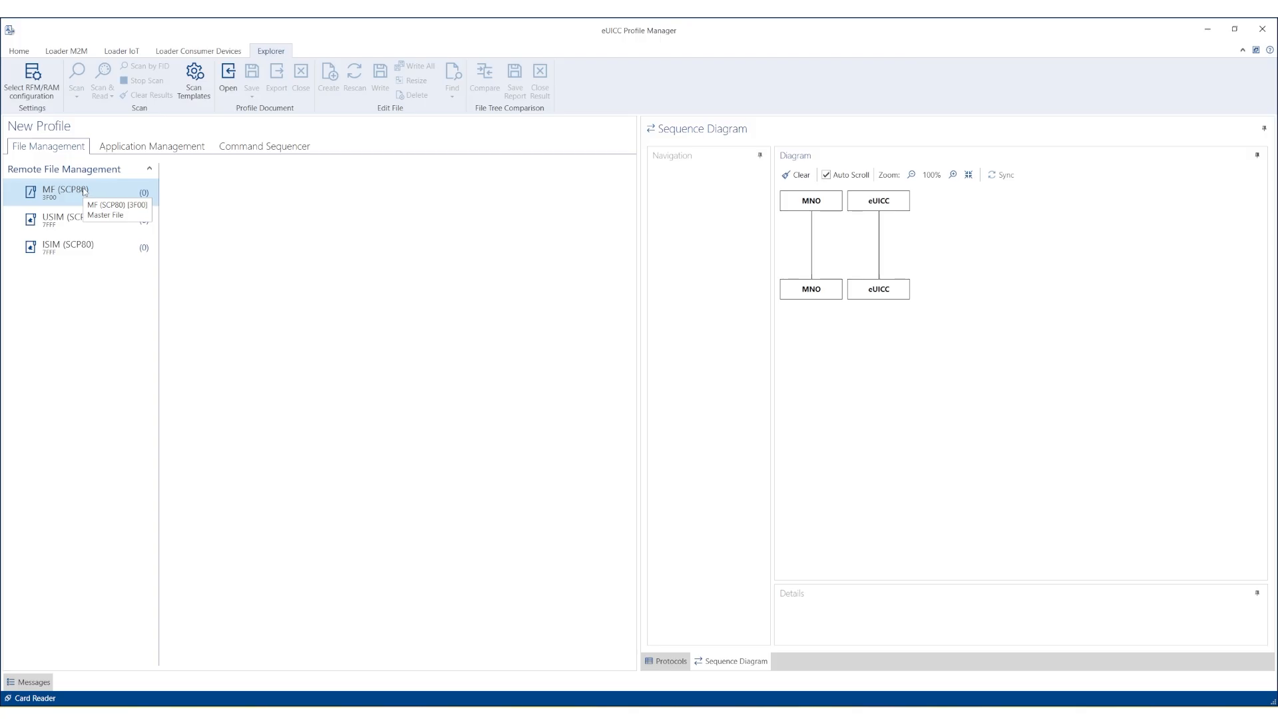
Scan and read all 165 USIM (SCP80) entries from the card, then begin a file comparison.
{"action": "left_click", "coordinate": [47, 225]}
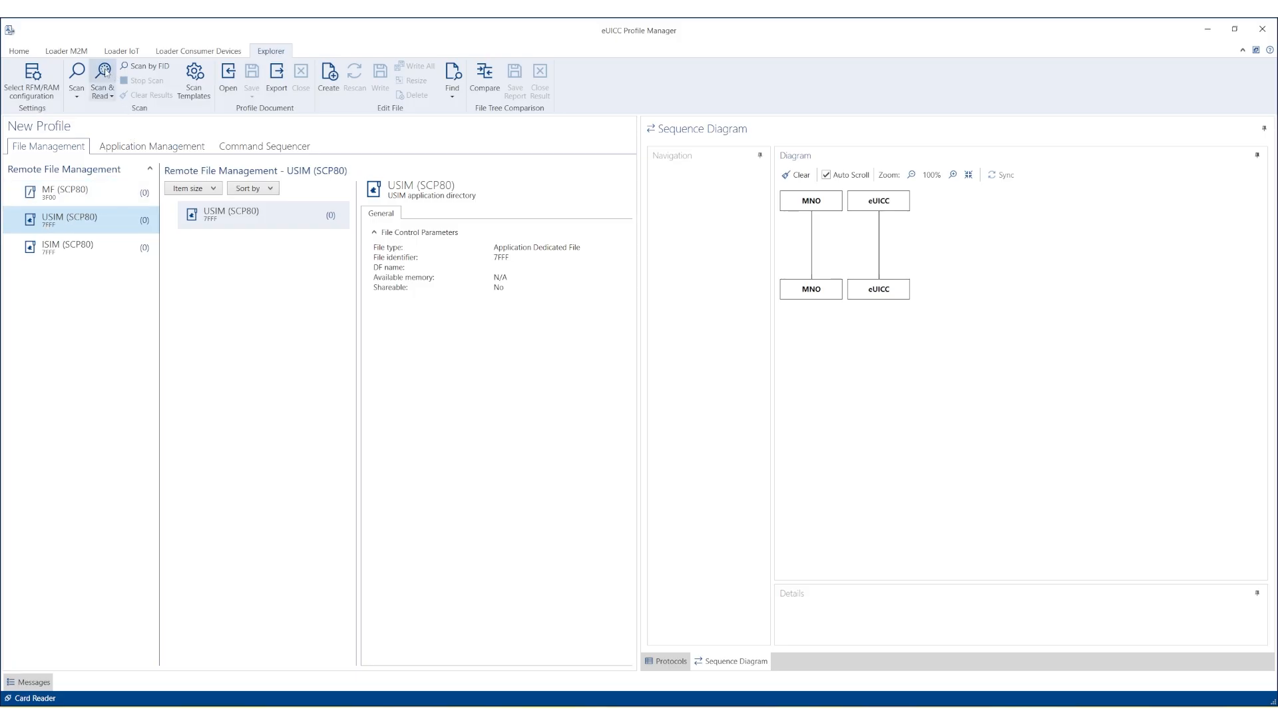
{"action": "left_click", "coordinate": [105, 72]}
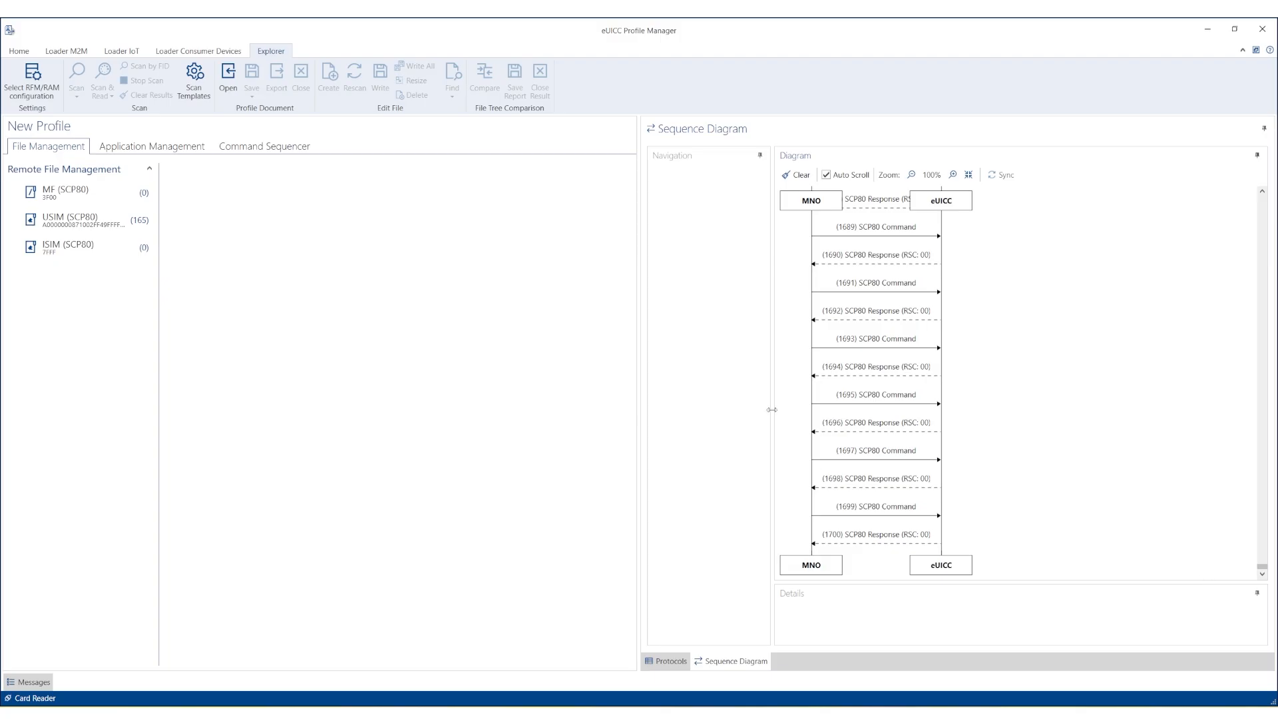
{"action": "left_click", "coordinate": [95, 225]}
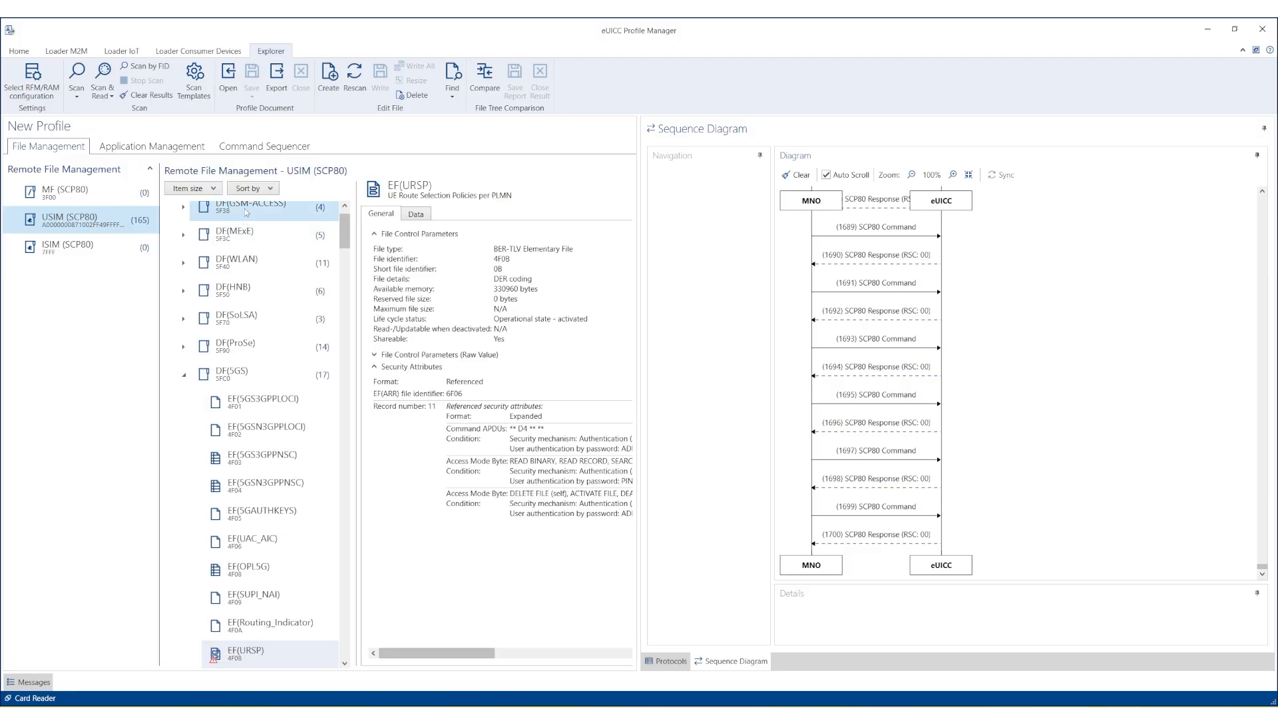
{"action": "left_click", "coordinate": [486, 79]}
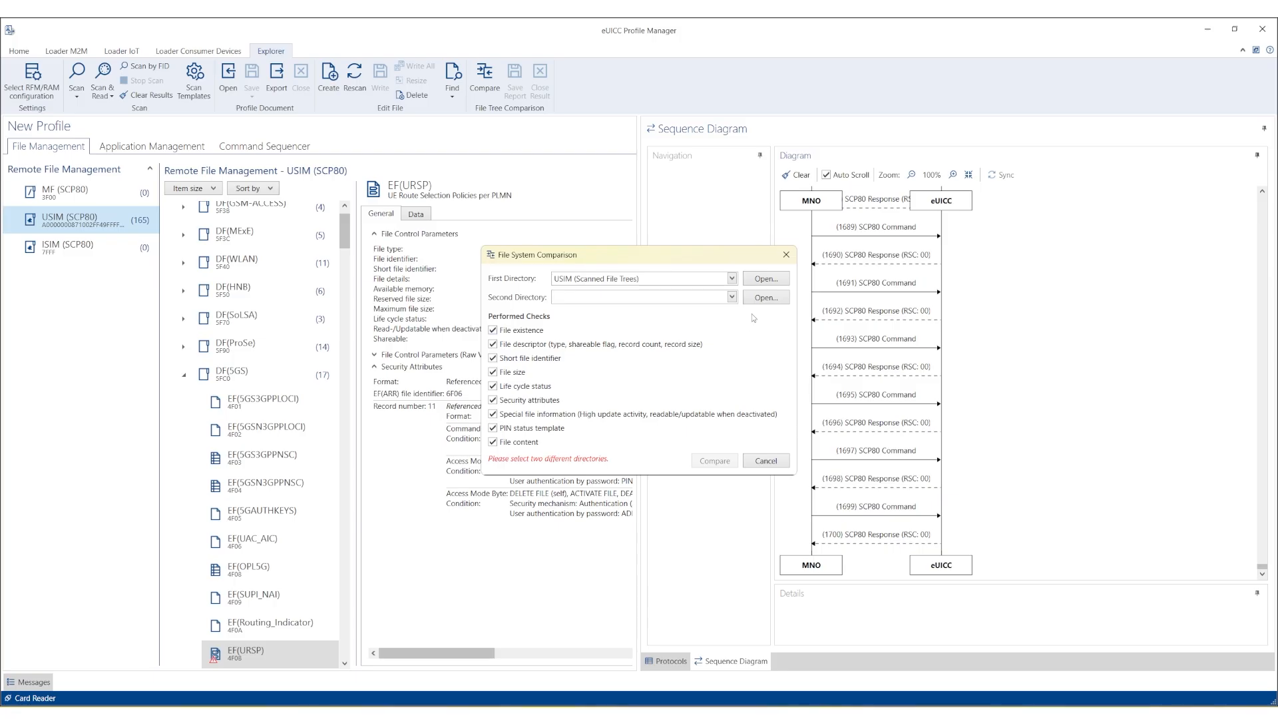
Compare the scanned USIM tree with Scanned file trees.USIM.xml and review differences like EF(ARR) 27 vs 26.
{"action": "left_click", "coordinate": [761, 300]}
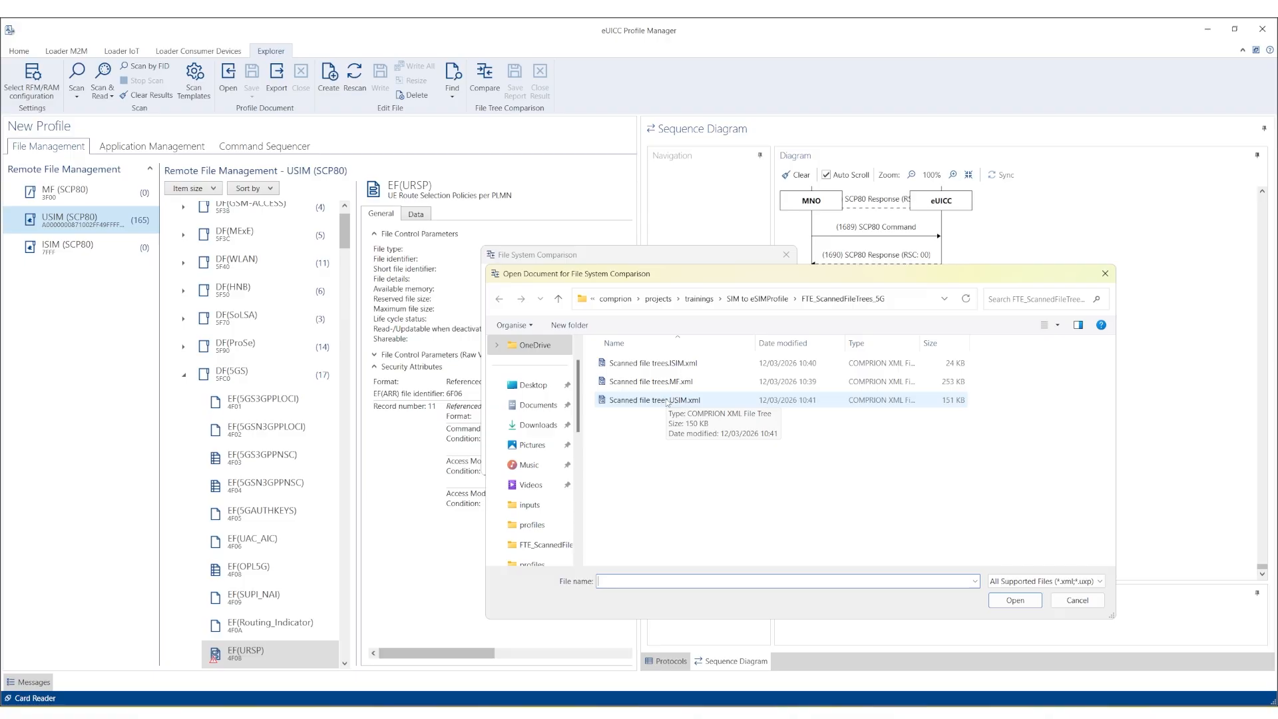
{"action": "double_click", "coordinate": [667, 401]}
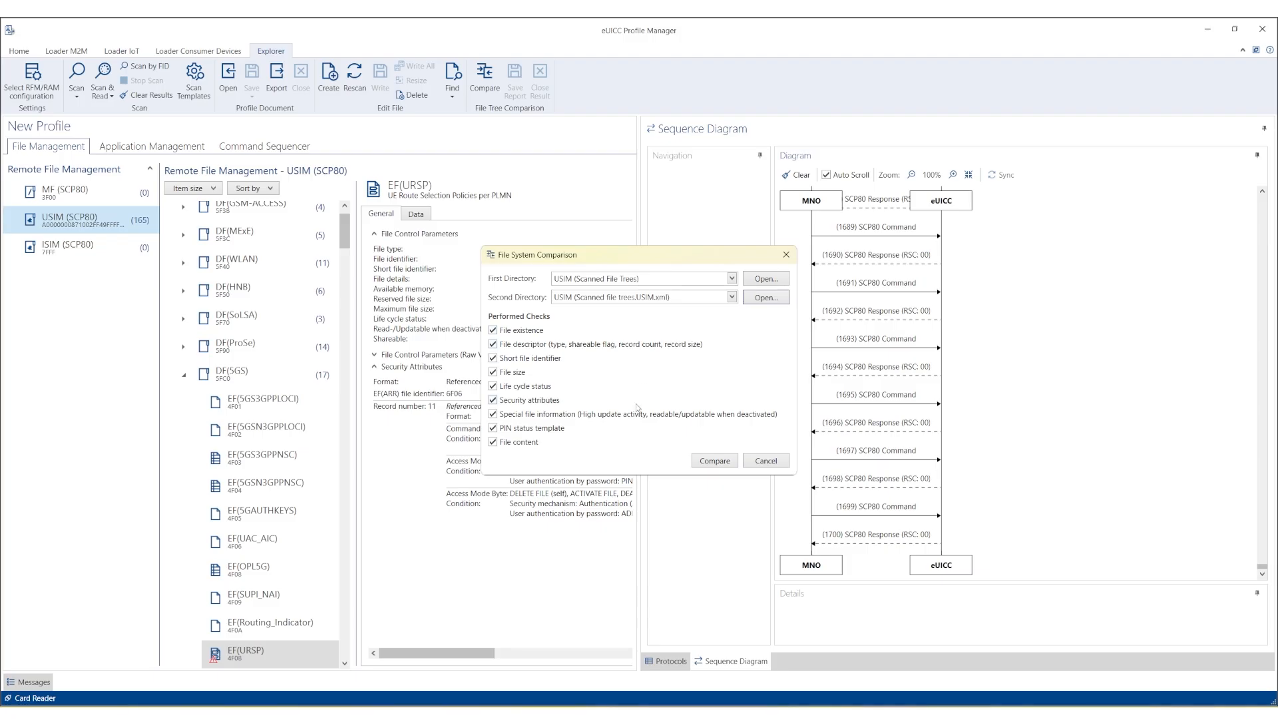
{"action": "left_click", "coordinate": [704, 461]}
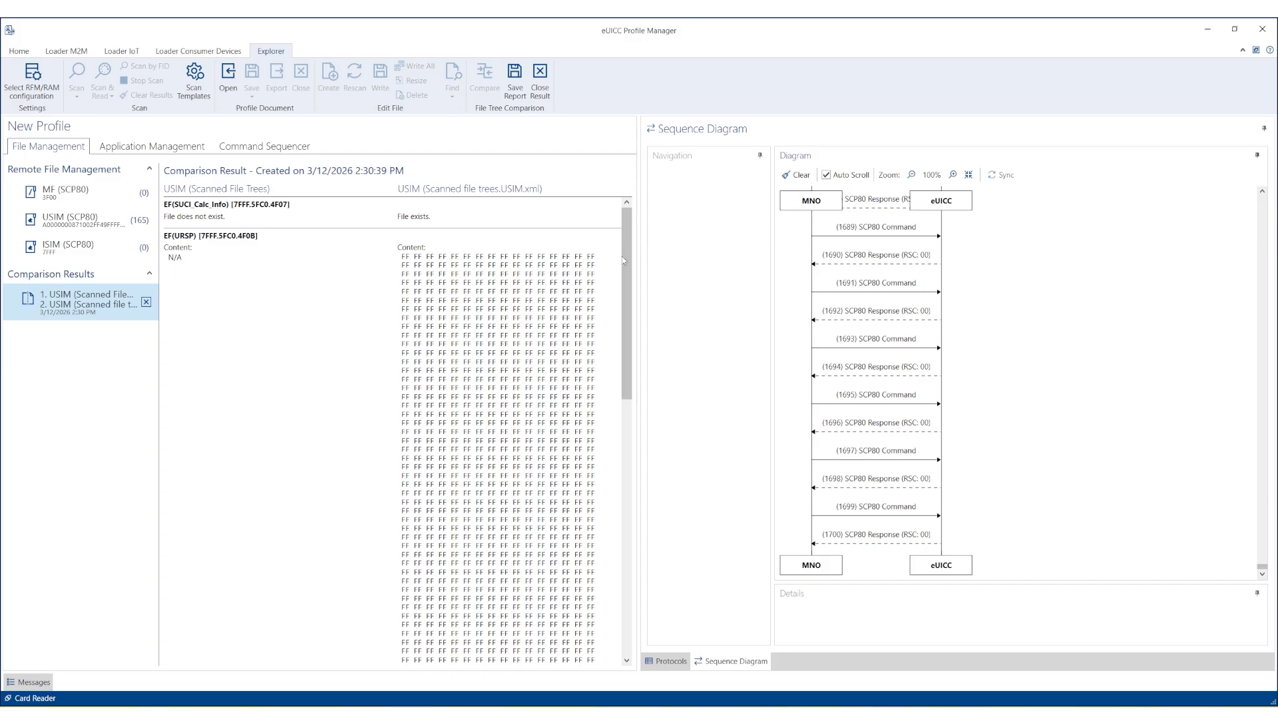
{"action": "left_click_drag", "start_coordinate": [624, 256], "coordinate": [627, 602]}
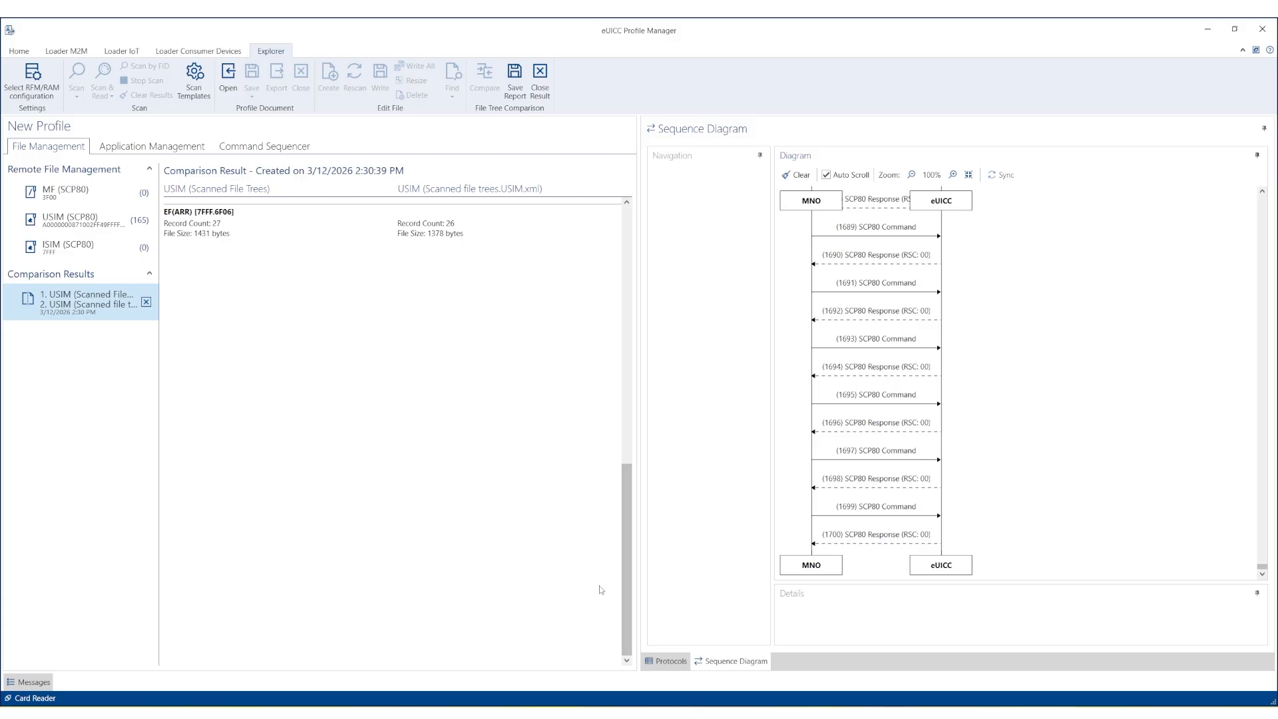